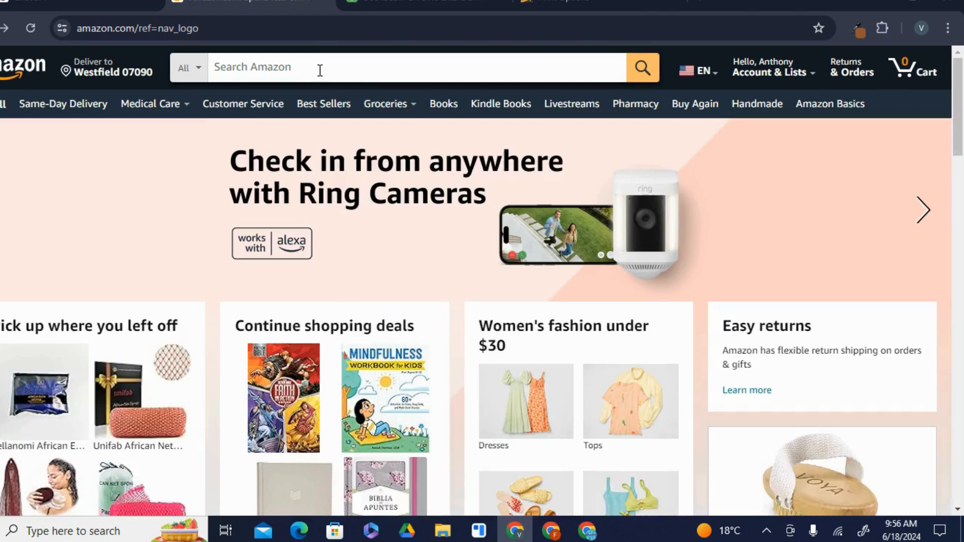
Step: Search Amazon for "adult coloring book"
left_click(320, 70)
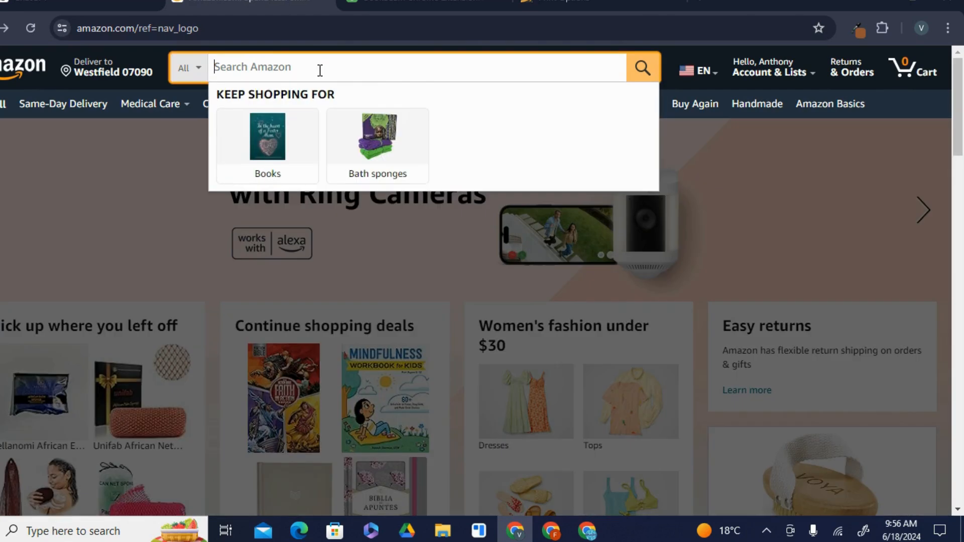
type("am")
key("BackSpace")
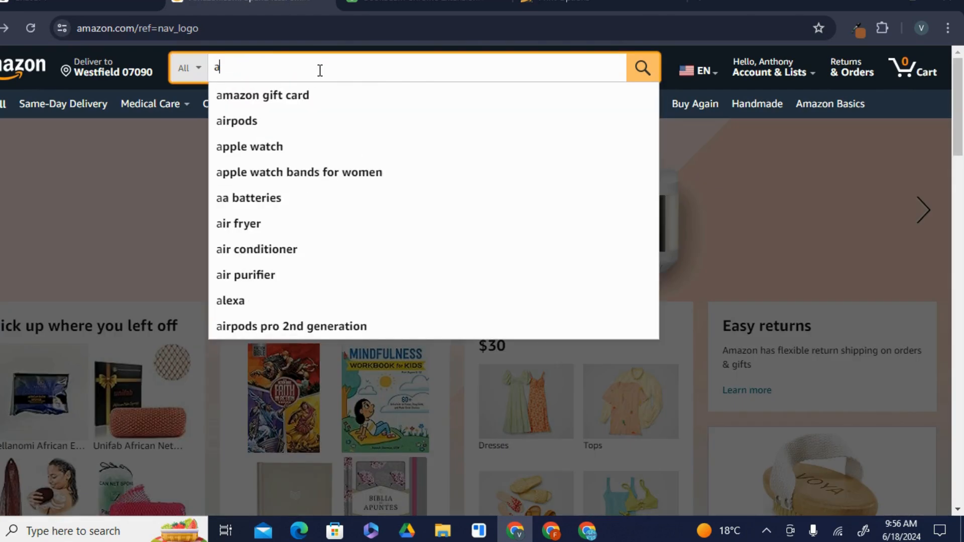
type("dult ci")
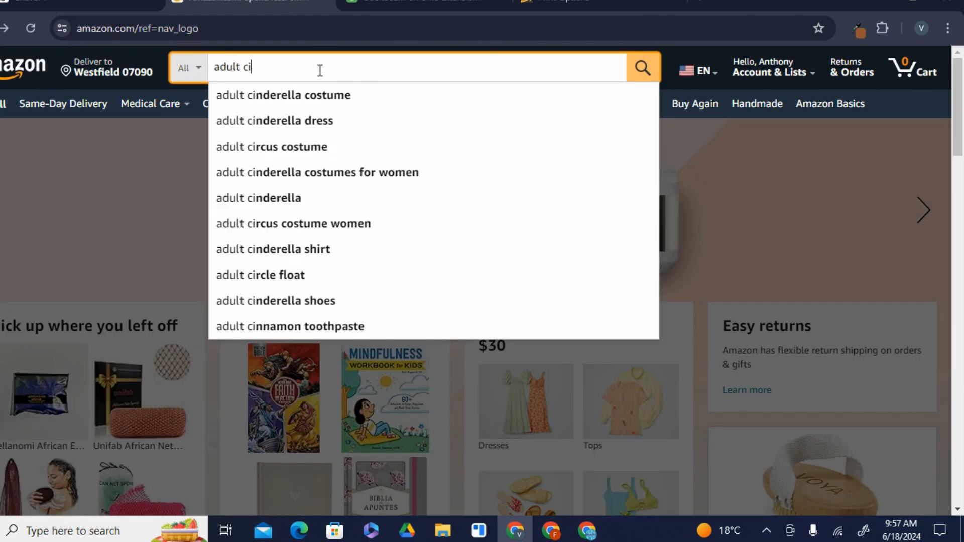
key("BackSpace")
type("olorin")
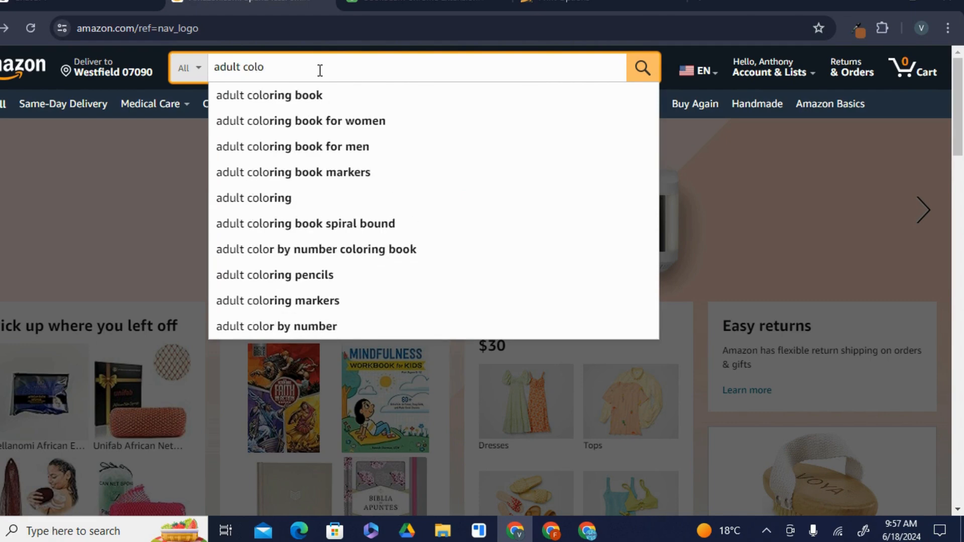
type("g book")
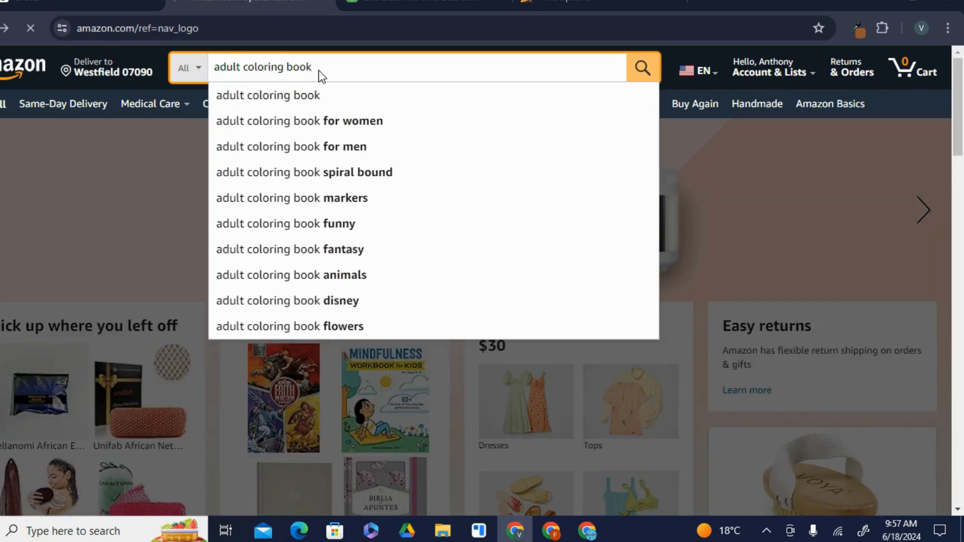
key("Return")
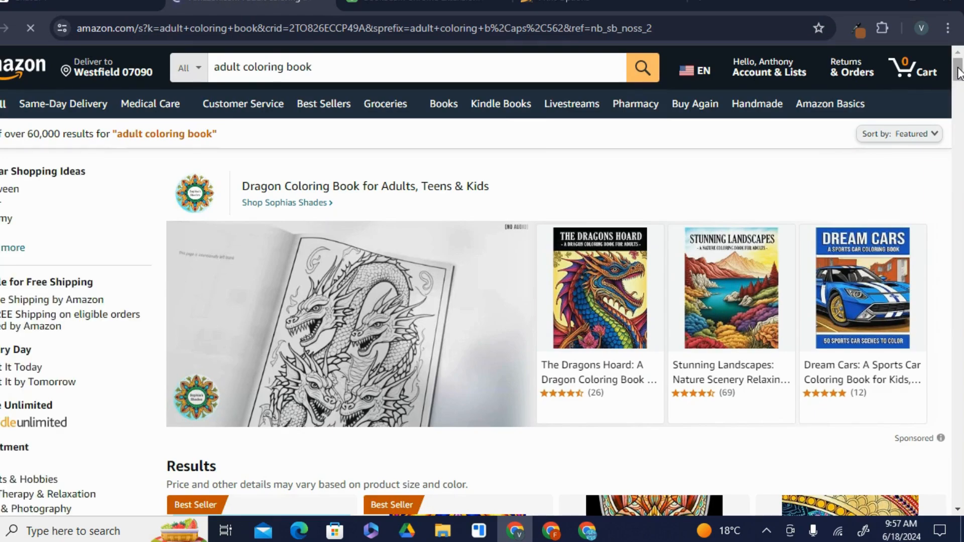
Step: Look through the adult coloring book results, checking the covers, prices and best-seller figures
left_click_drag(960, 73, 957, 92)
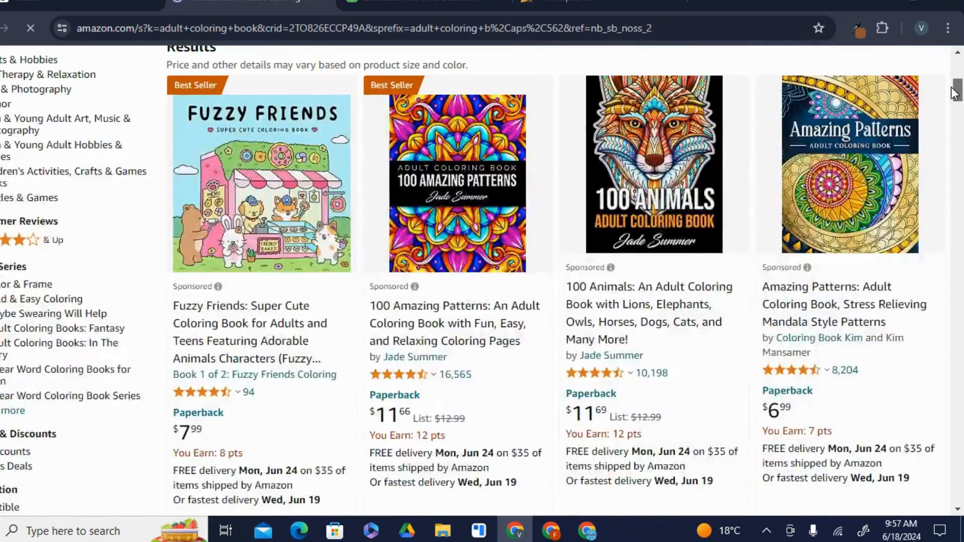
left_click_drag(956, 92, 958, 70)
scroll(909, 176, "down", 5)
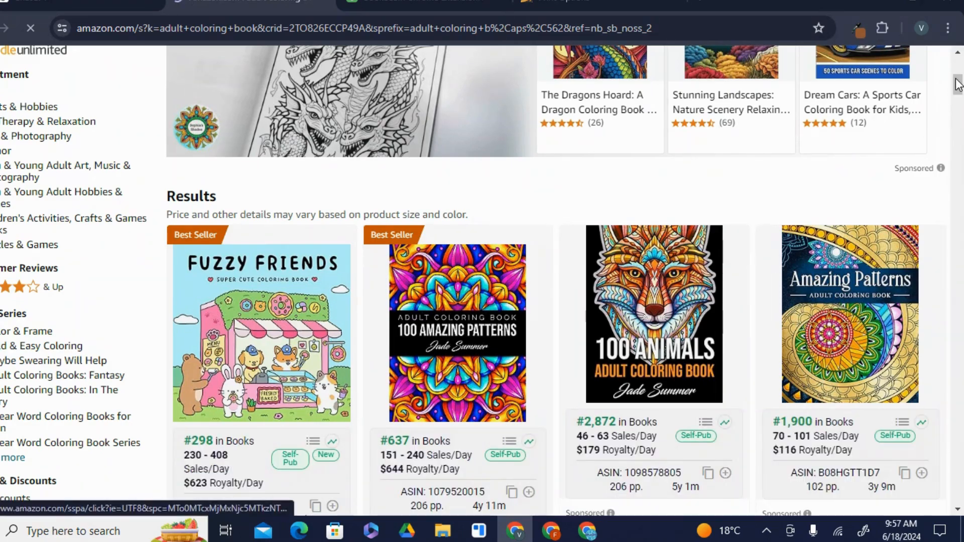
left_click_drag(958, 79, 959, 111)
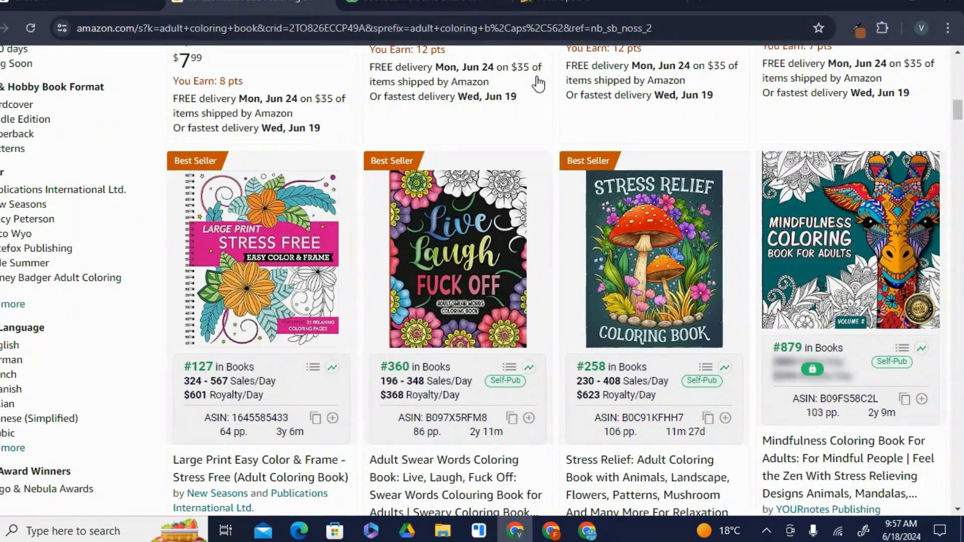
Step: View the BookBeam extension's web page and return to the Amazon results to examine its sales and royalty data under the books
left_click(431, 5)
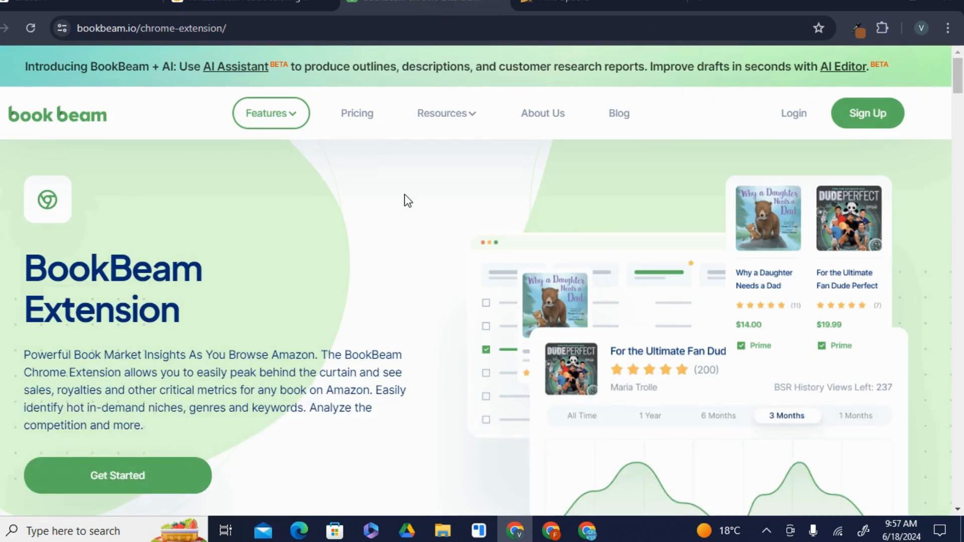
left_click(260, 4)
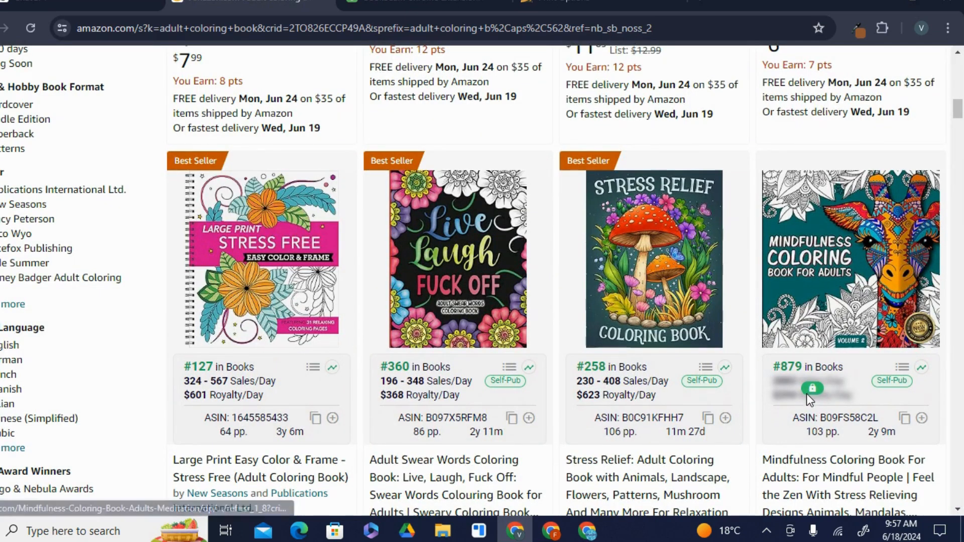
mouse_move(813, 390)
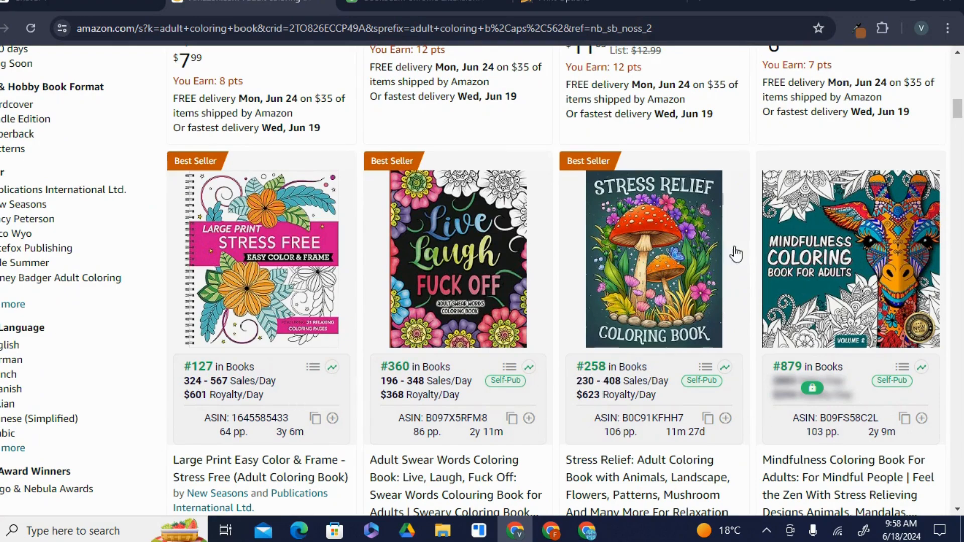
mouse_move(960, 111)
left_mouse_down()
mouse_move(959, 122)
mouse_move(960, 114)
left_mouse_up()
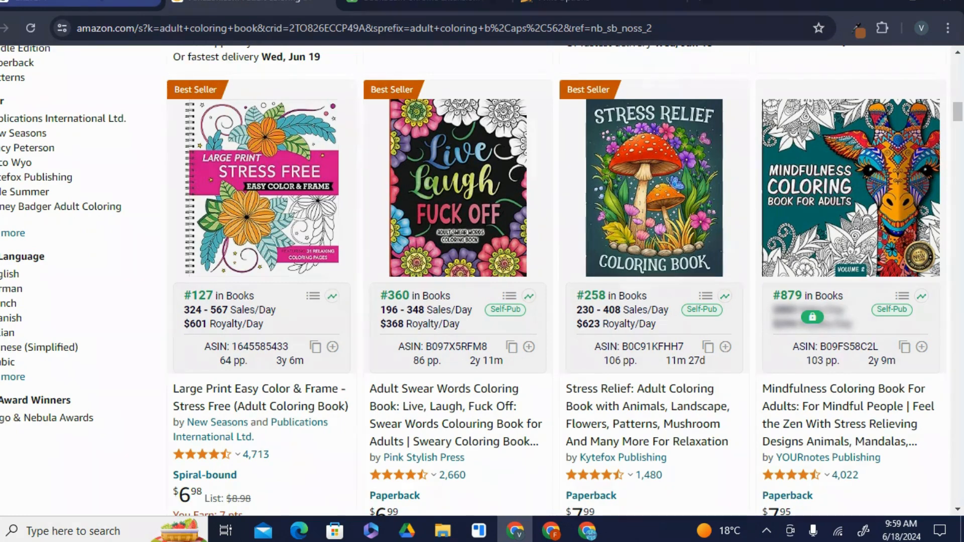
Step: Ask ChatGPT for a list of 30 image ideas for an adult coloring book called Animal Kingdom, featuring different animals in jungle settings
left_click(86, 2)
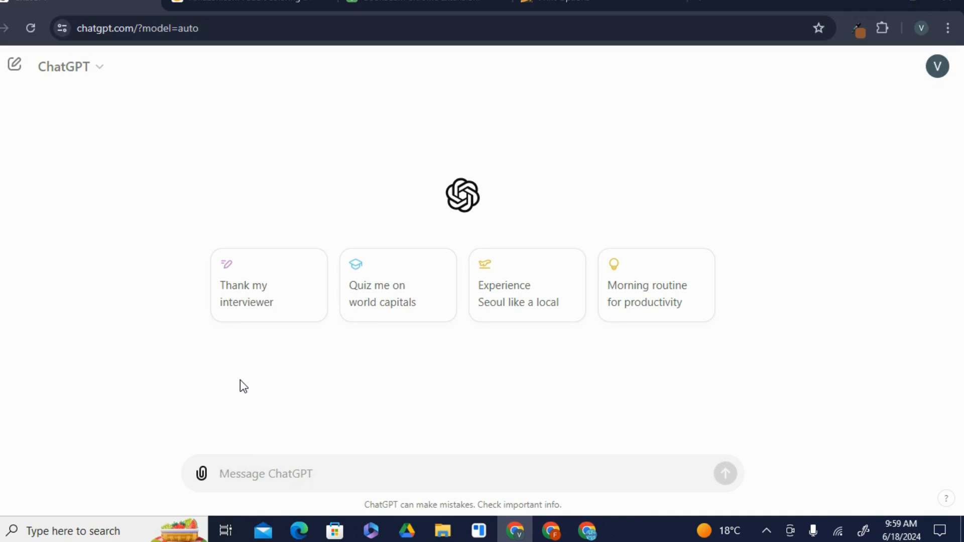
type("I would like to create a coloring book featuring animals in the wild, the book is called Animal Kingdom. It will feature different animals in the jungle settings and scenes that would be great for an adult coloring book. Please write for me a list of 30 image ideas that I can feature in the book.")
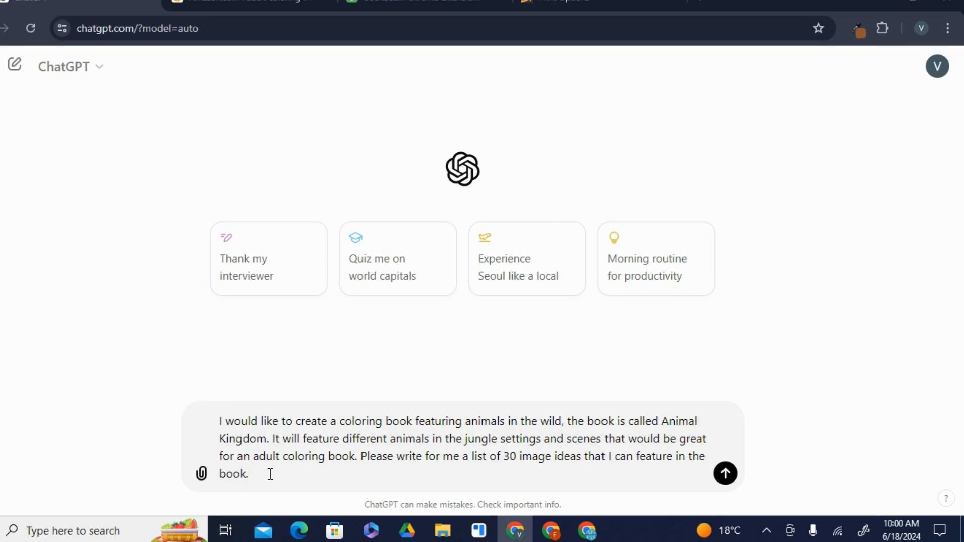
key("Return")
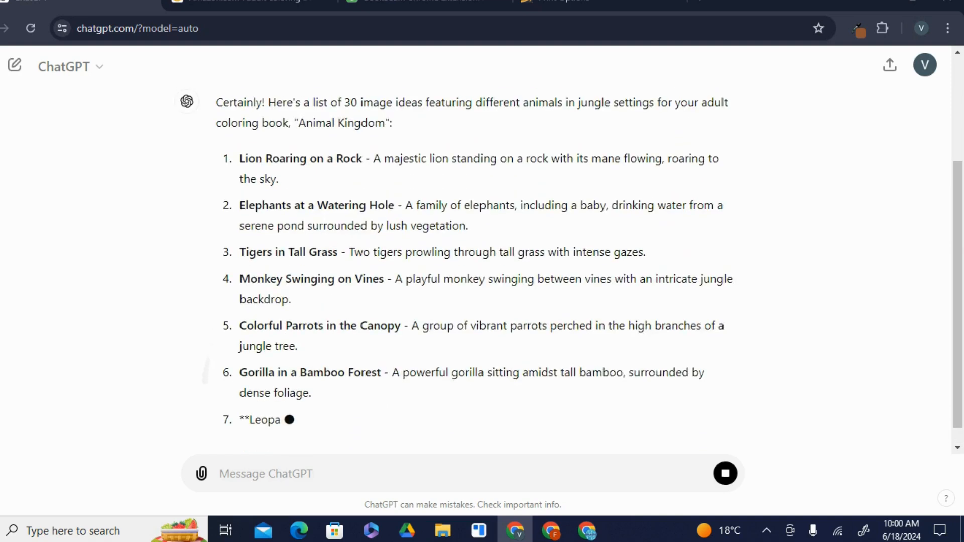
scroll(237, 180, "up", 3)
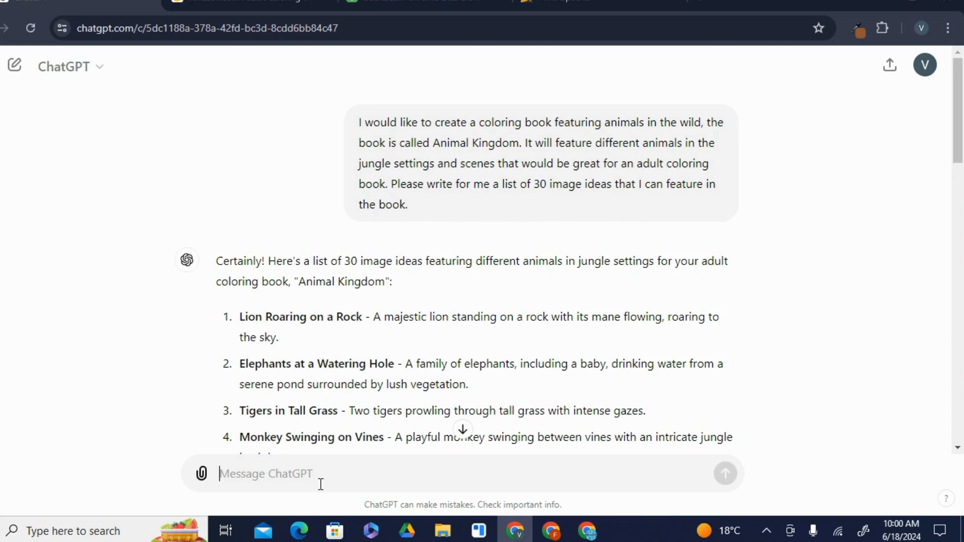
Step: Switch to Microsoft Edge, search for "bing image creator" and open Image Creator from Microsoft Designer
left_click(300, 531)
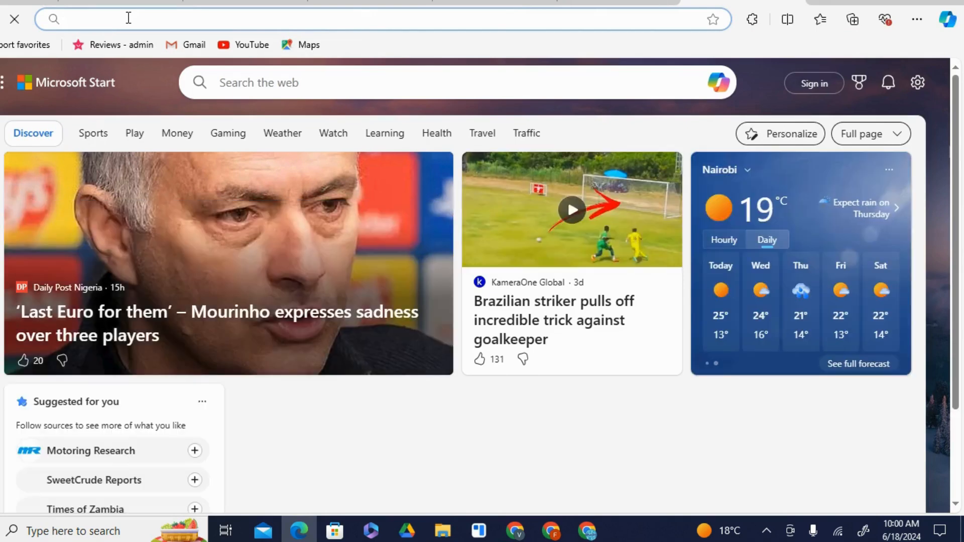
left_click(129, 18)
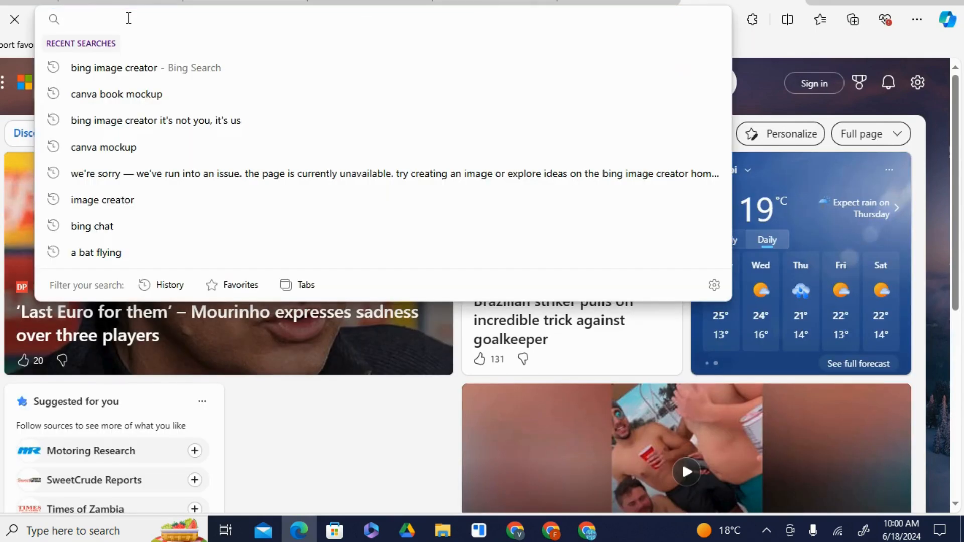
left_click(775, 42)
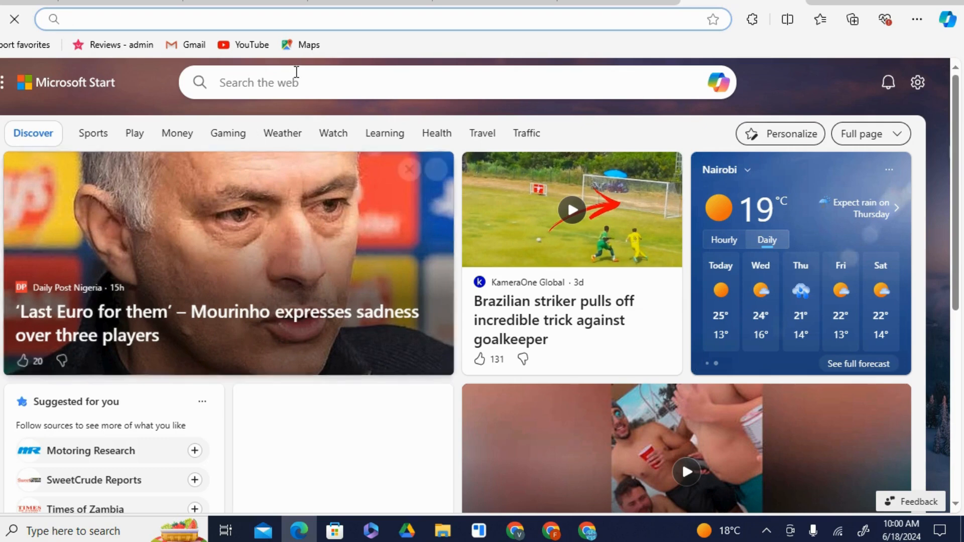
left_click(274, 83)
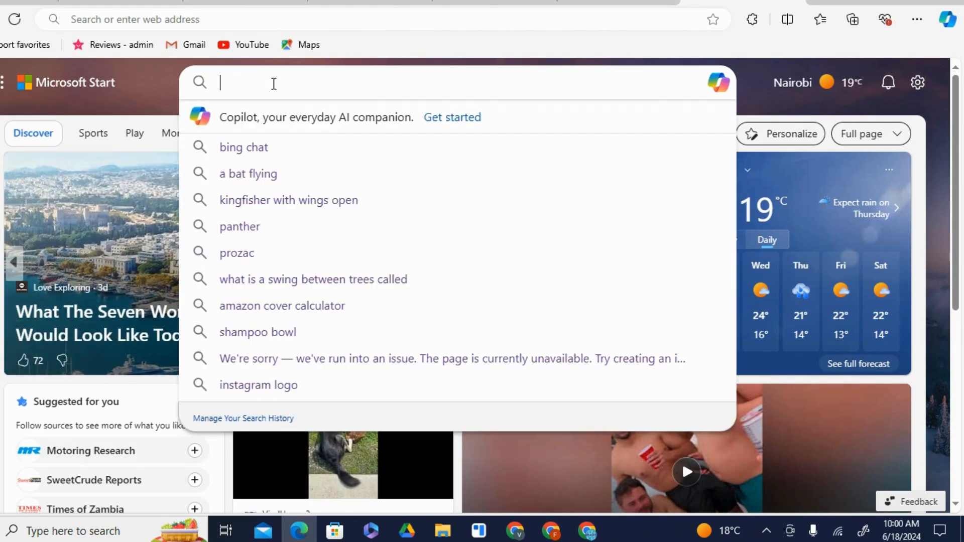
type("bing ")
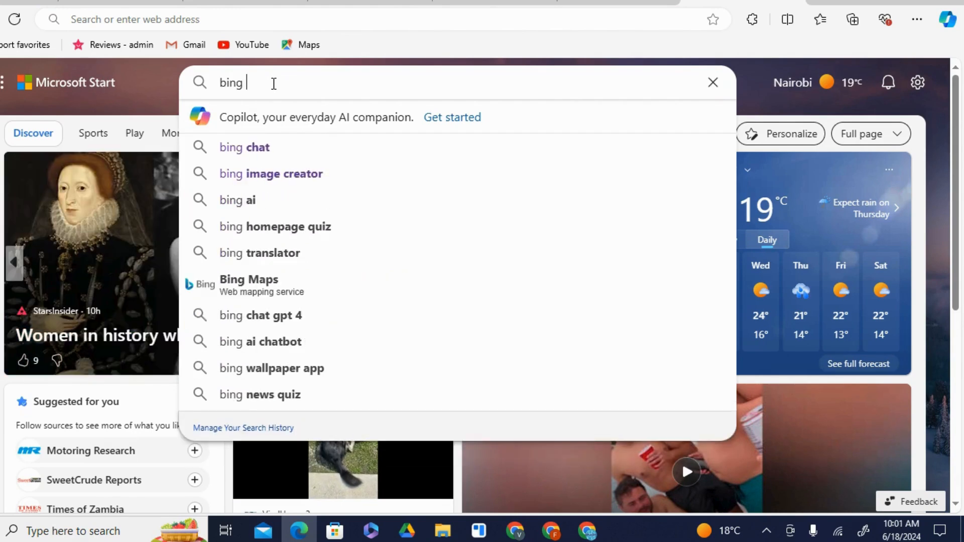
type("ima")
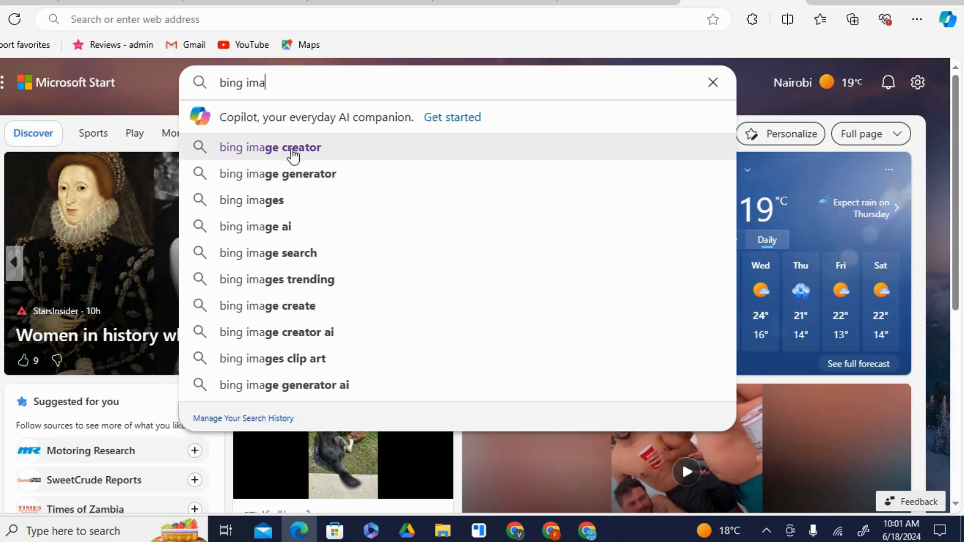
left_click(293, 151)
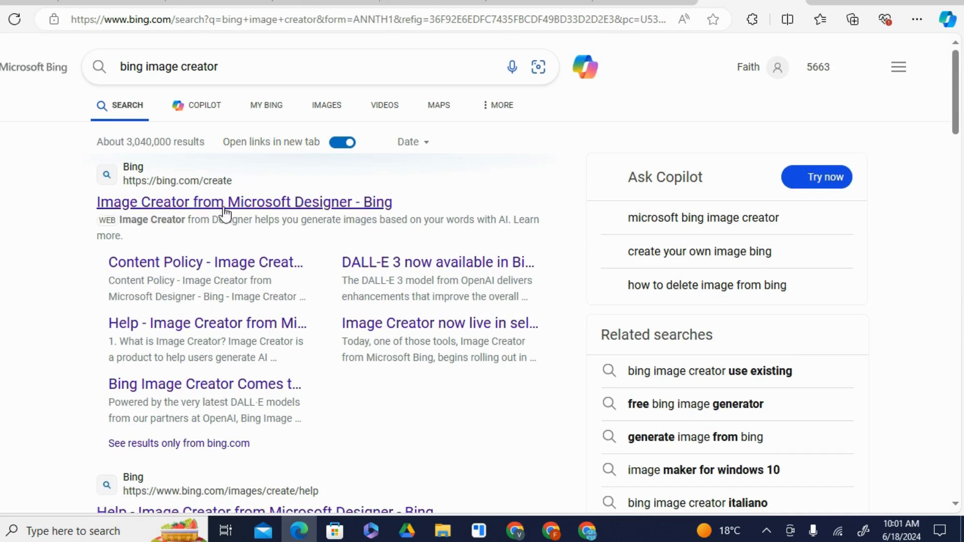
left_click(192, 208)
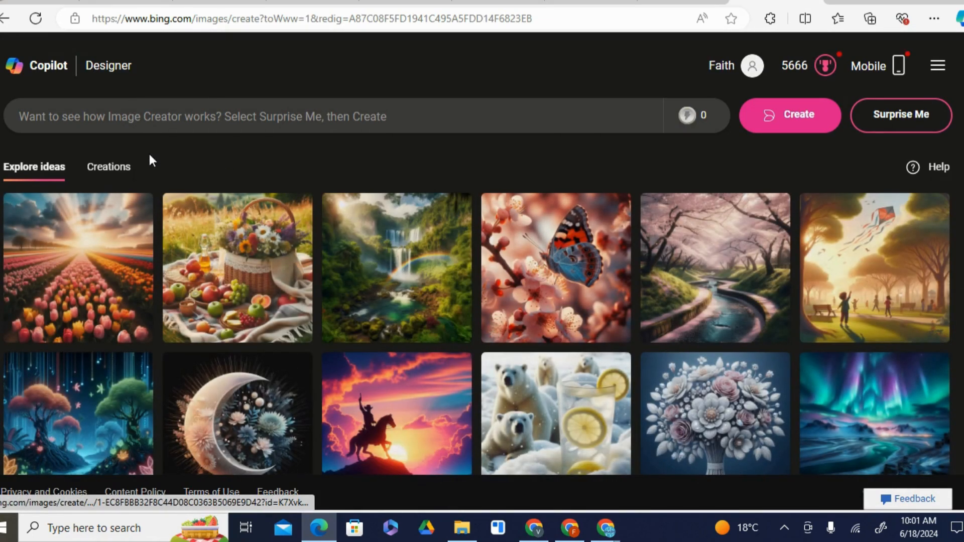
Step: Browse the idea gallery and past creations, viewing the first two flower bouquet coloring pages enlarged
left_click(110, 171)
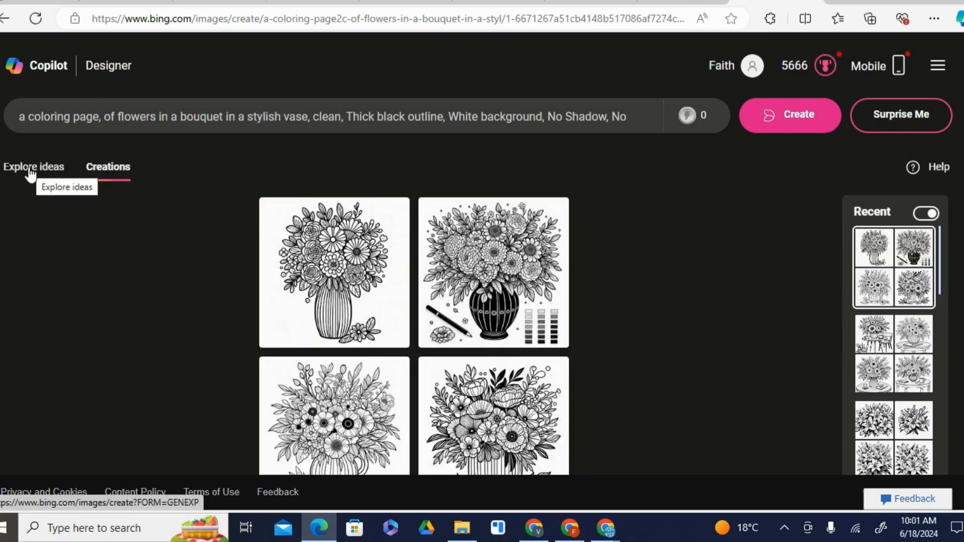
left_click(31, 173)
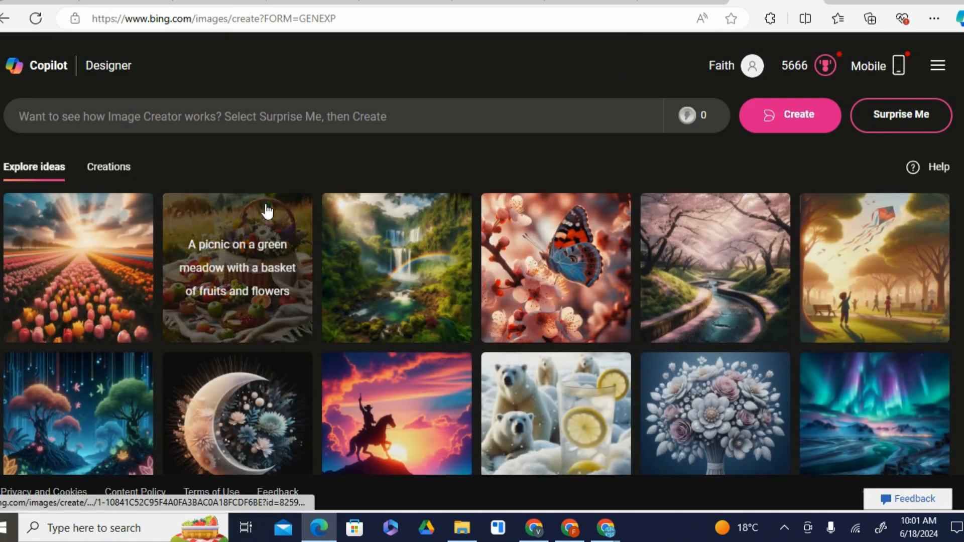
left_click(91, 173)
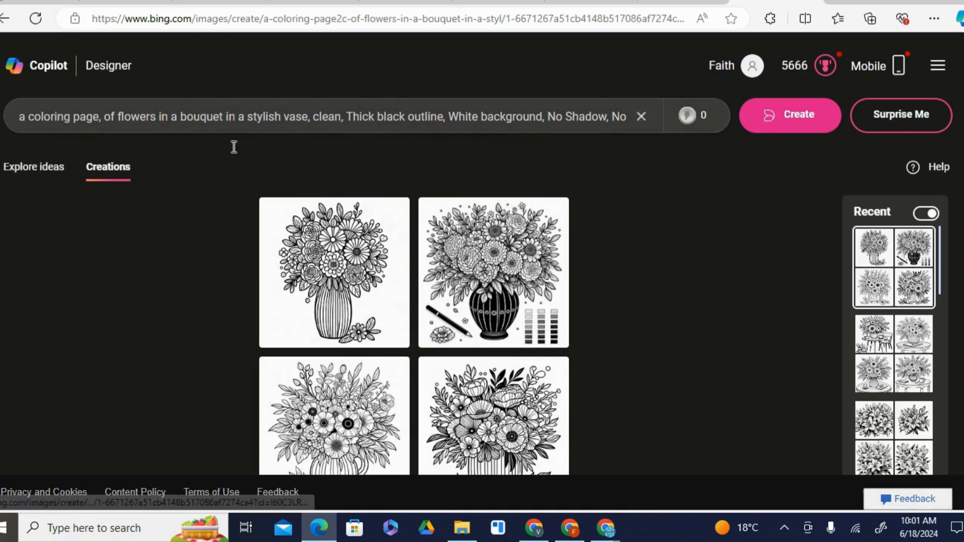
left_click(312, 242)
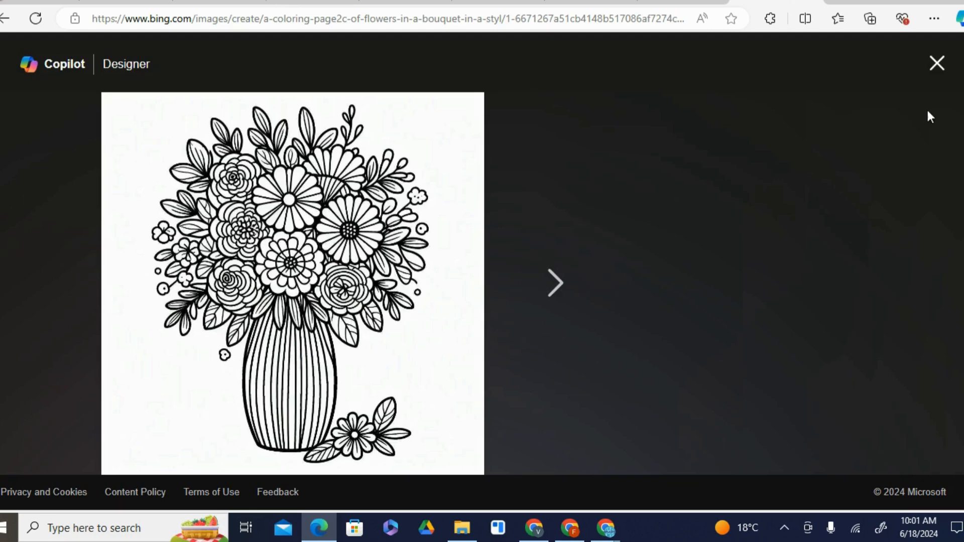
left_click(551, 287)
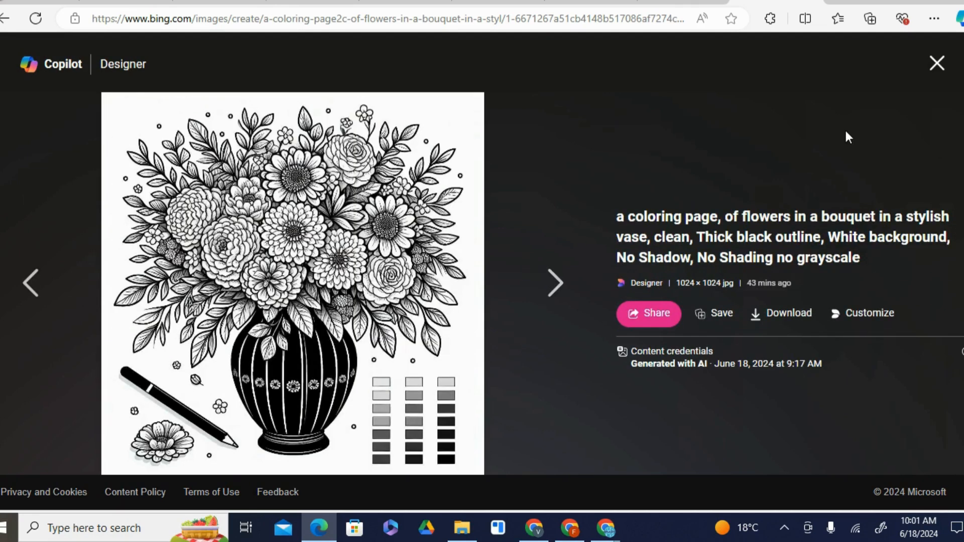
left_click(936, 65)
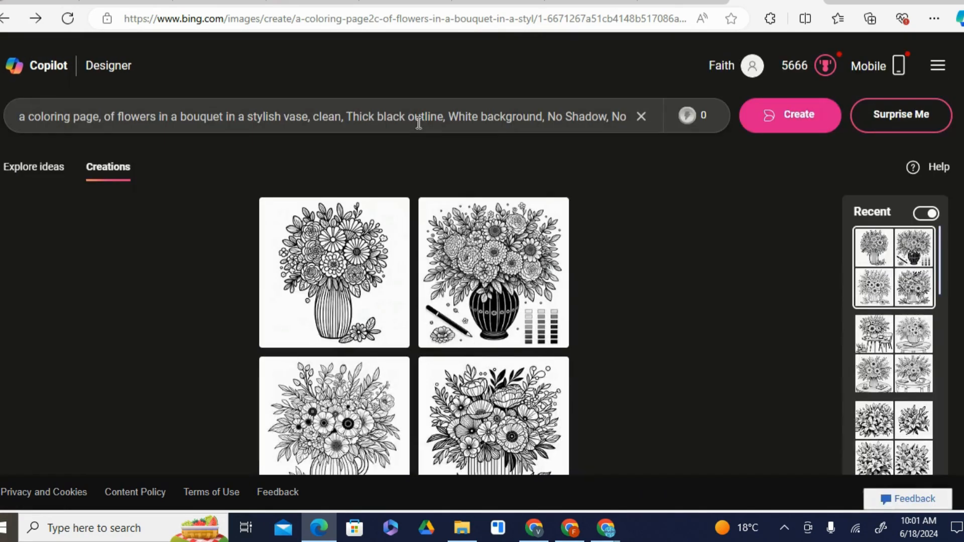
Step: Switch back to ChatGPT in Chrome and copy the description "majestic lion standing on a rock with its mane flowing, roaring to the sky"
left_click(537, 530)
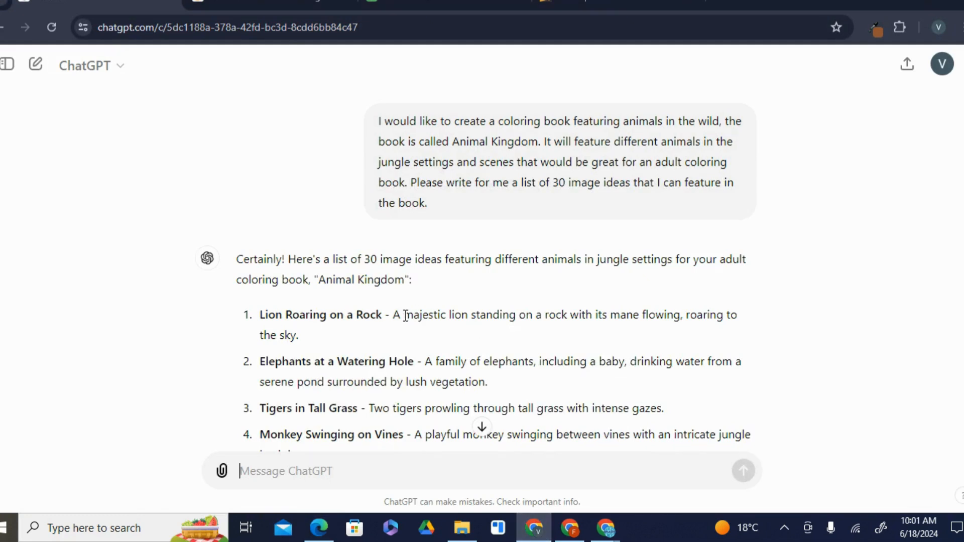
left_click_drag(404, 316, 298, 336)
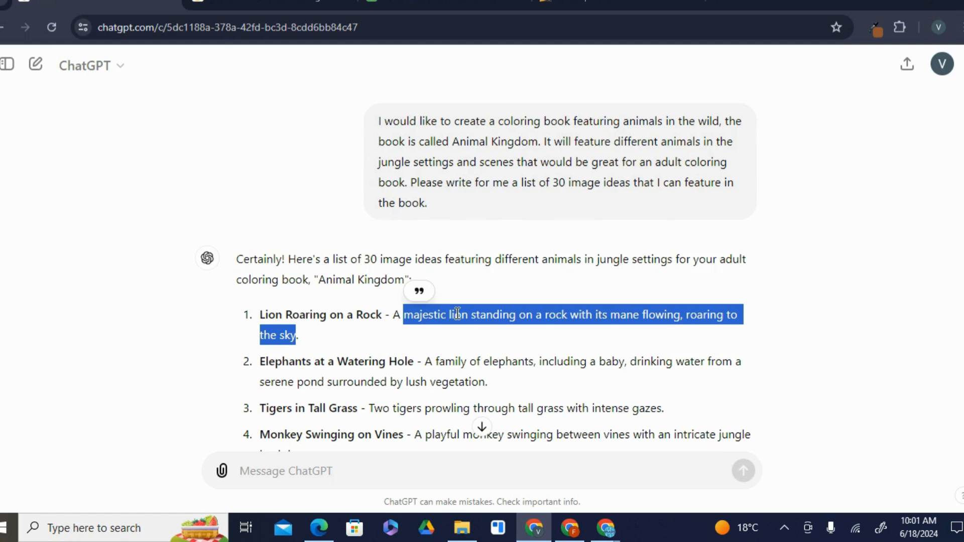
right_click(457, 314)
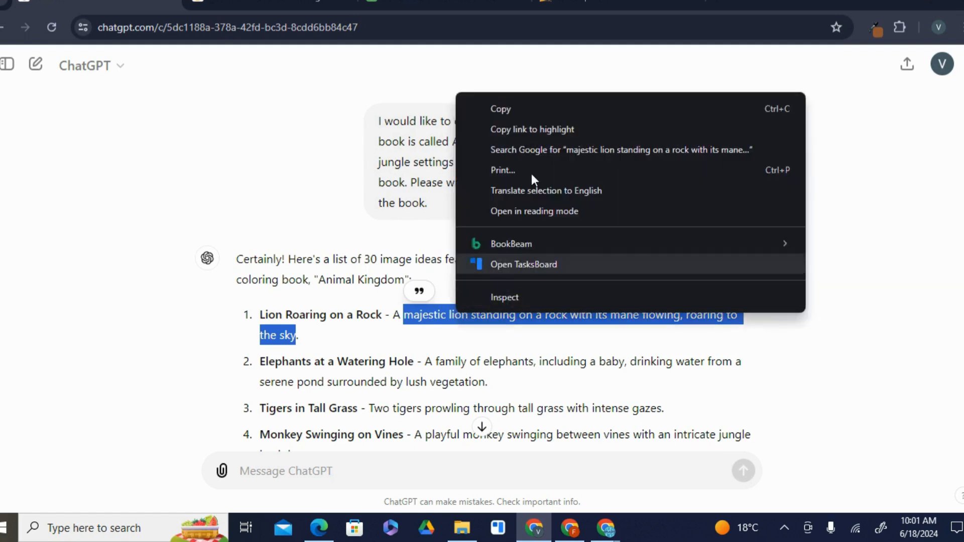
left_click(504, 107)
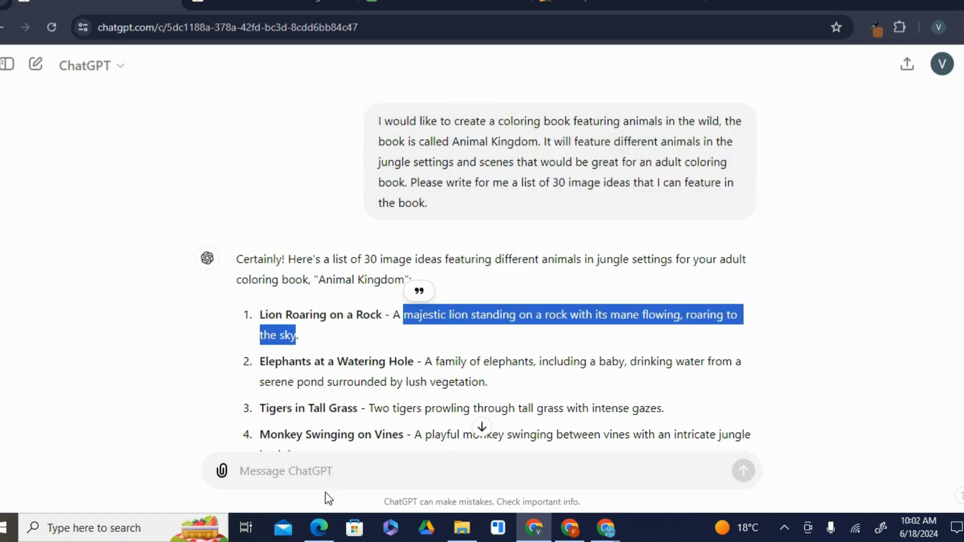
Step: Switch back to Image Creator in Edge and replace "flowers in a bouquet in a stylish vase" in the prompt with "a" plus the copied lion description
left_click(319, 528)
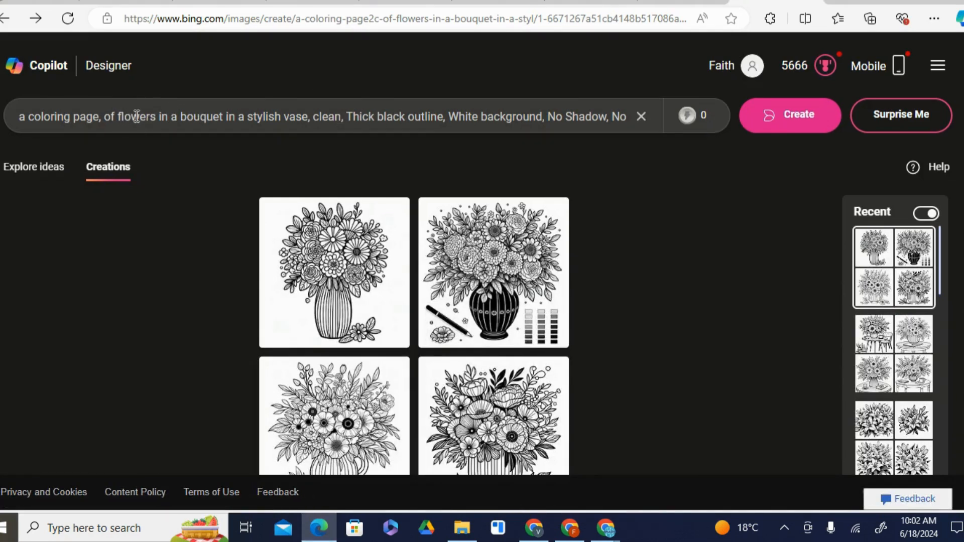
left_click_drag(120, 117, 304, 119)
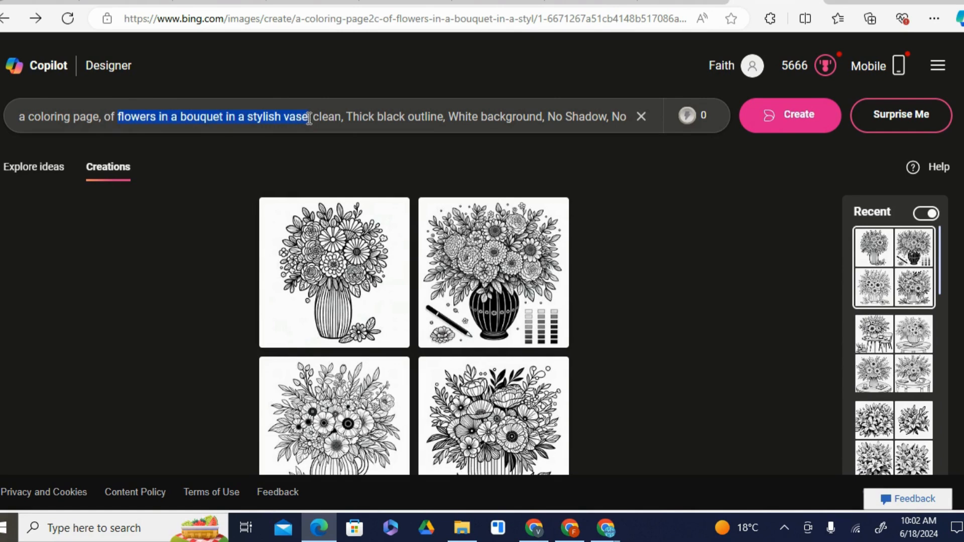
key("ctrl+v")
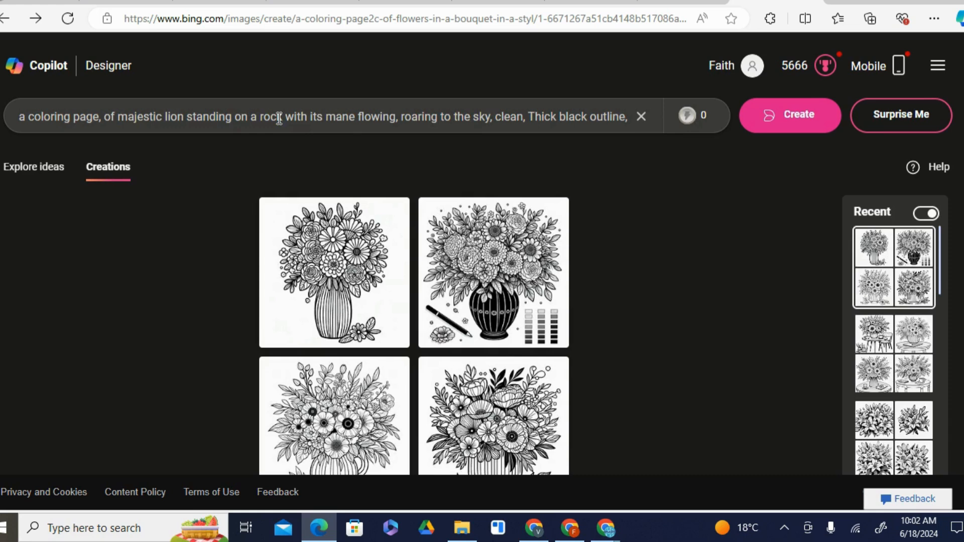
left_click(120, 122)
type("a")
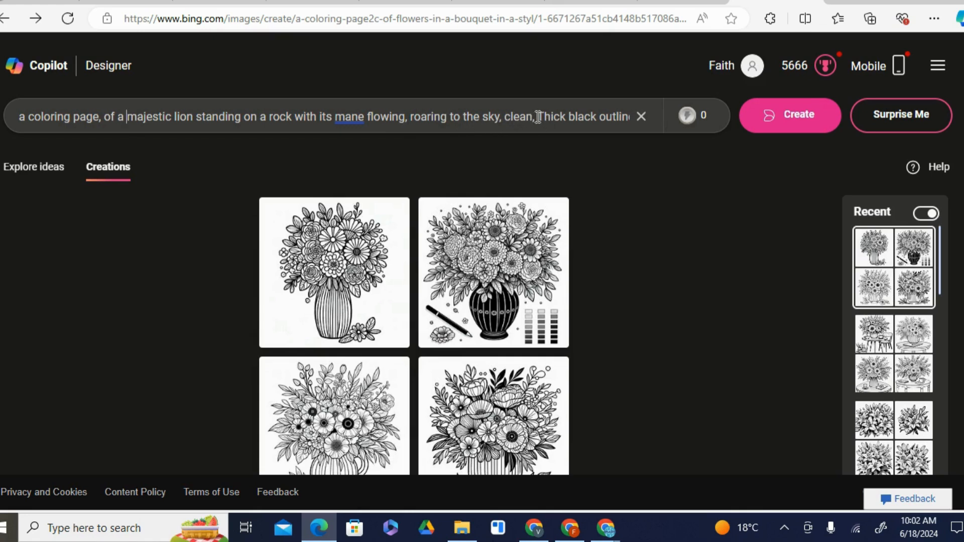
Step: Review the style keywords at the end of the prompt and add a comma after "No Shading"
mouse_move(559, 114)
left_mouse_down()
mouse_move(624, 114)
mouse_move(534, 114)
mouse_move(628, 121)
left_mouse_up()
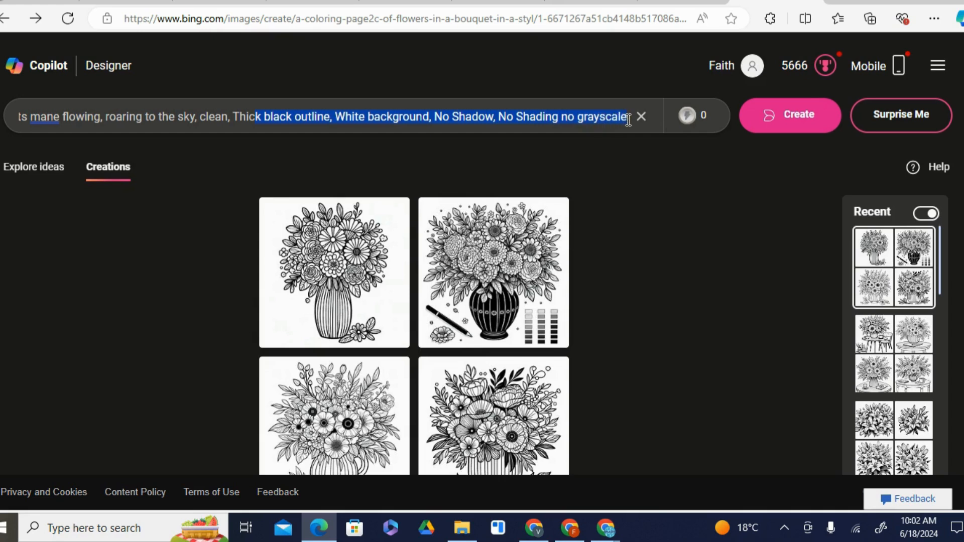
left_click(628, 121)
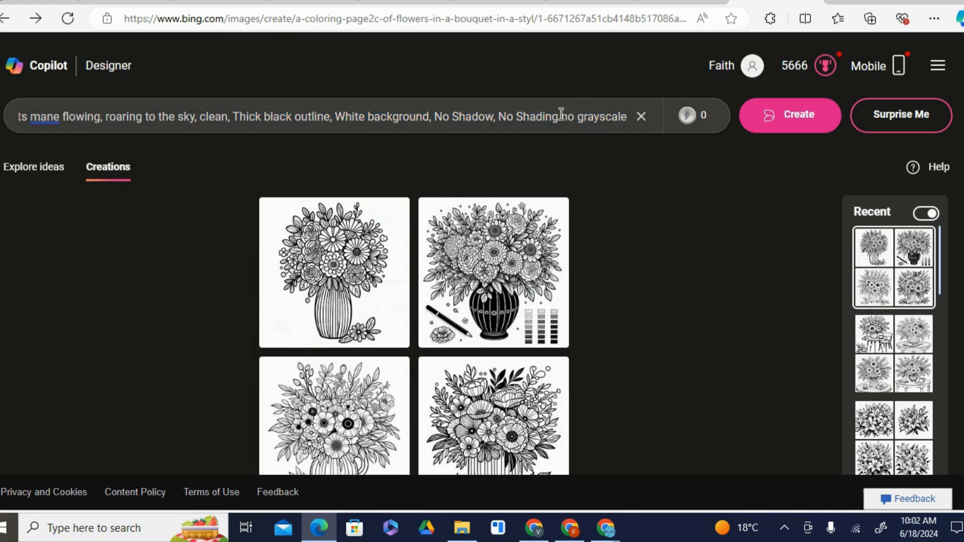
type(",")
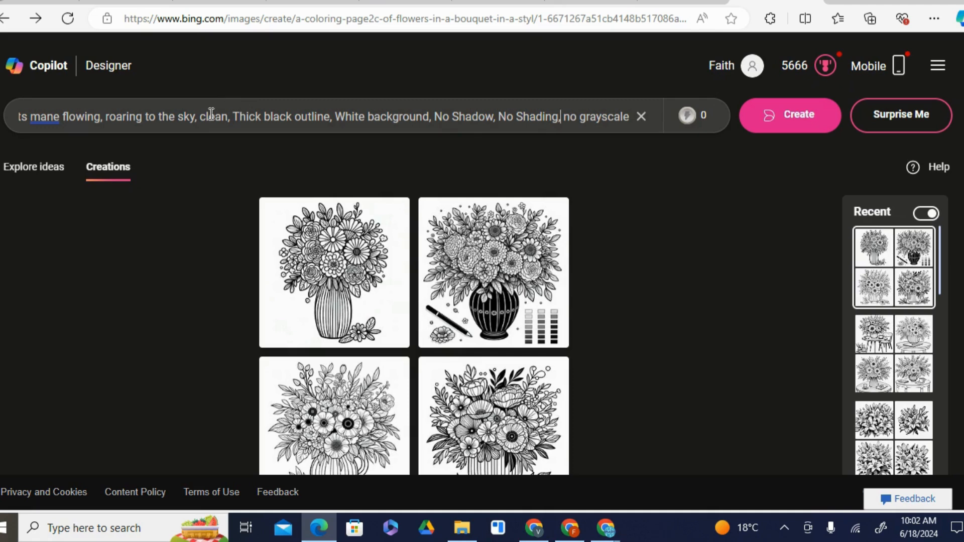
left_click_drag(569, 116, 607, 122)
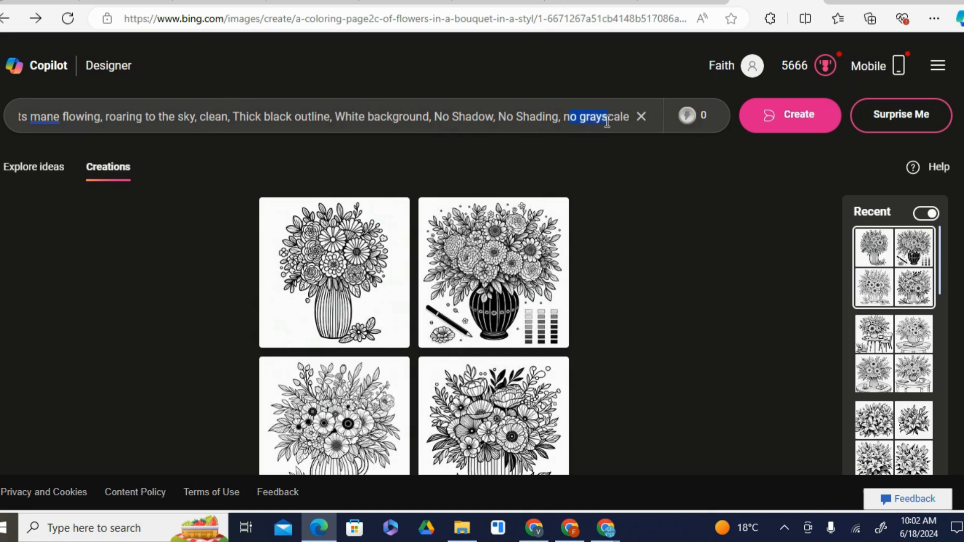
left_click(478, 116)
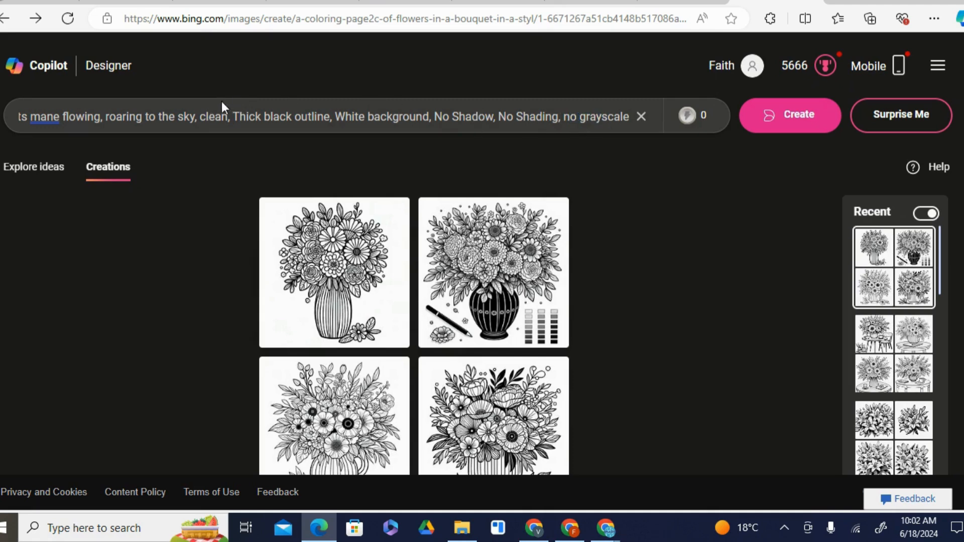
Step: Insert "in the savannah," after "majestic lion" in the prompt and generate the images
left_click_drag(115, 118, 176, 107)
left_click(179, 110)
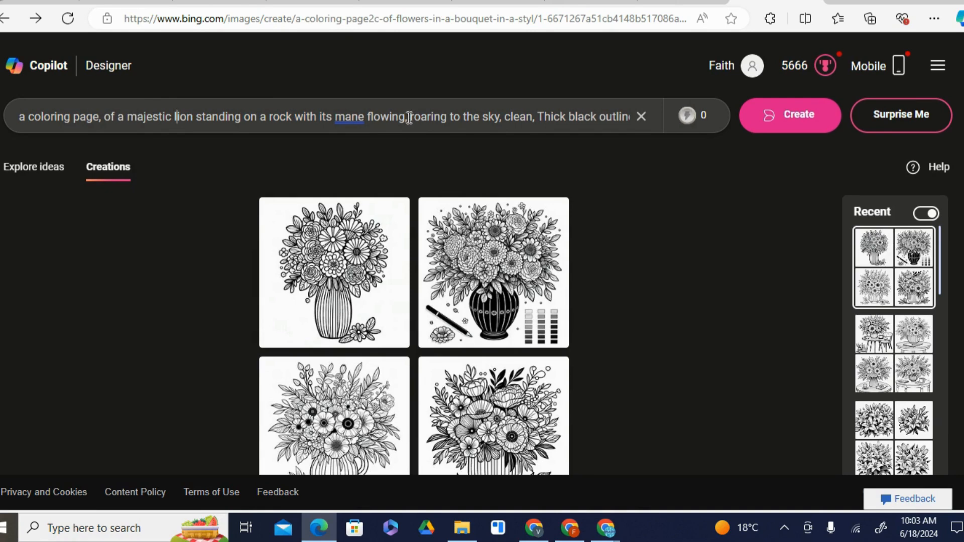
left_click(196, 117)
type("i")
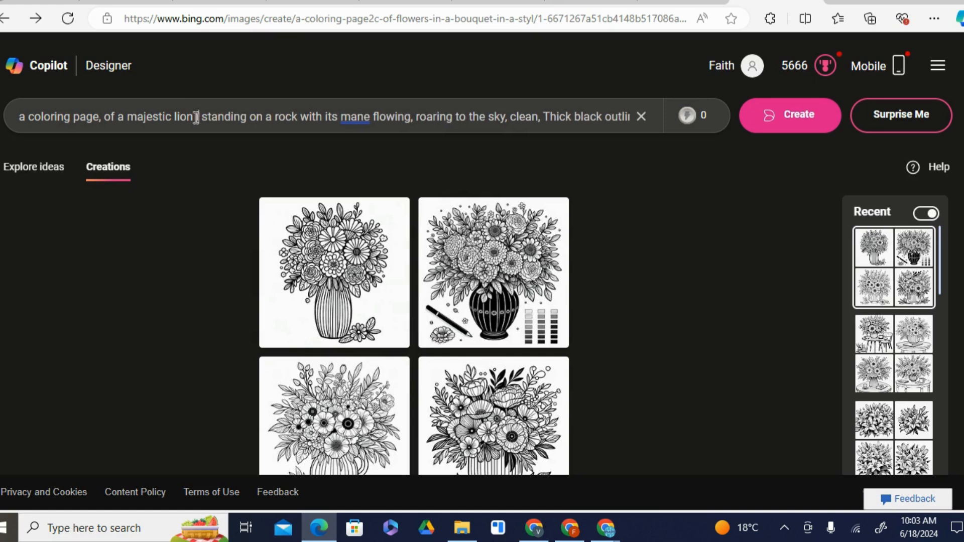
type("n the savannah")
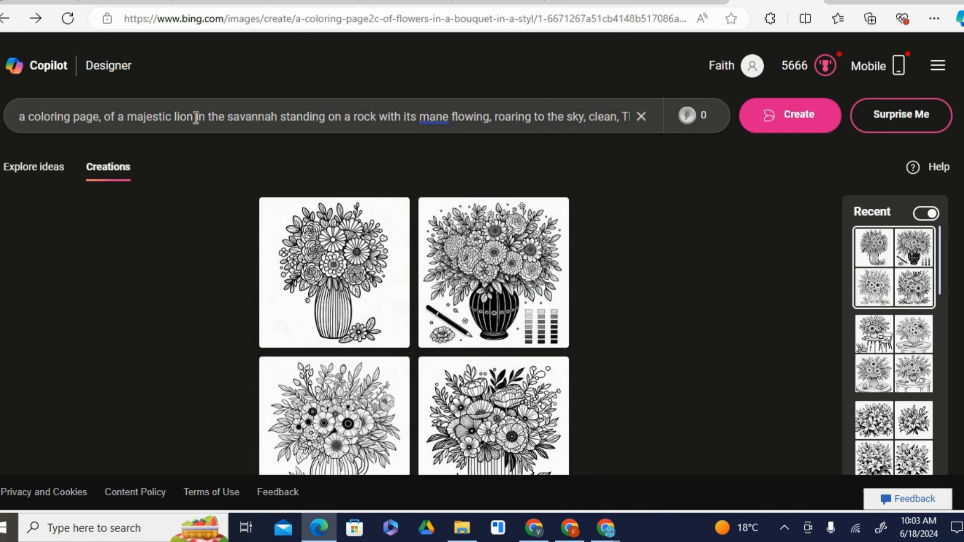
type(",")
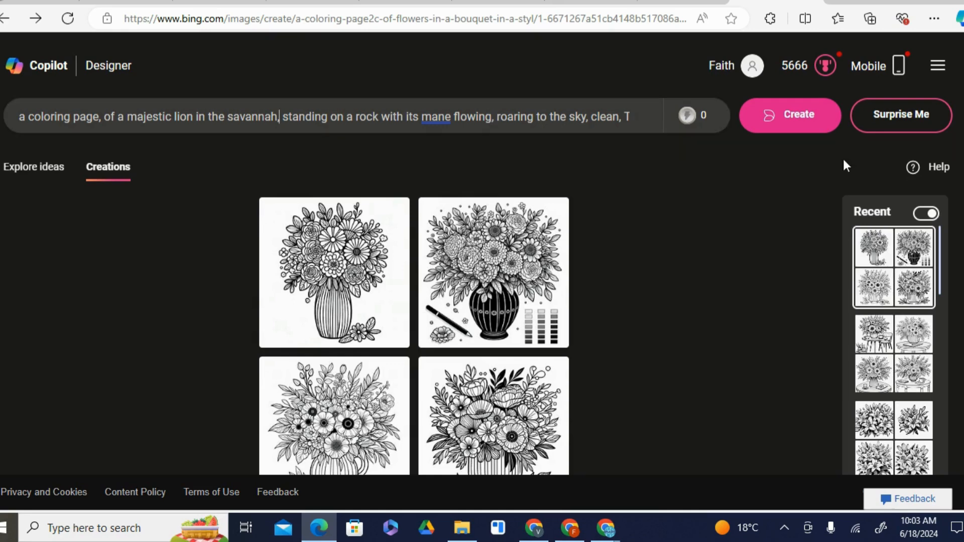
left_click(794, 118)
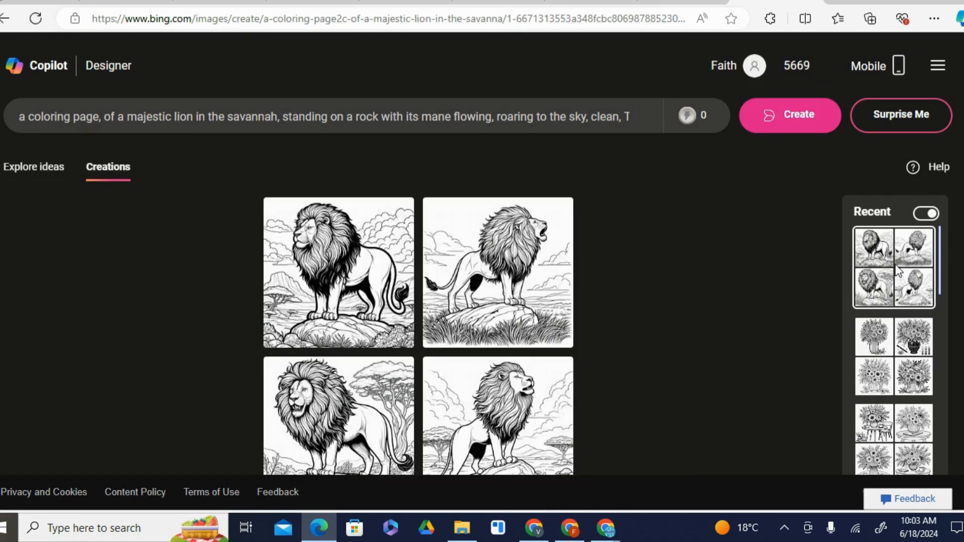
Step: View the four generated lion coloring pages enlarged one after another, then close the viewer
left_click(338, 273)
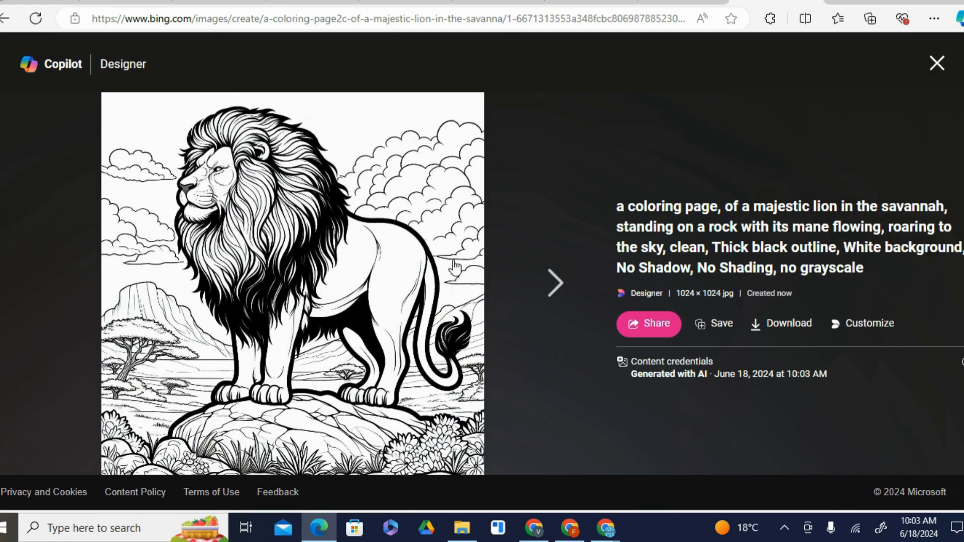
left_click(547, 286)
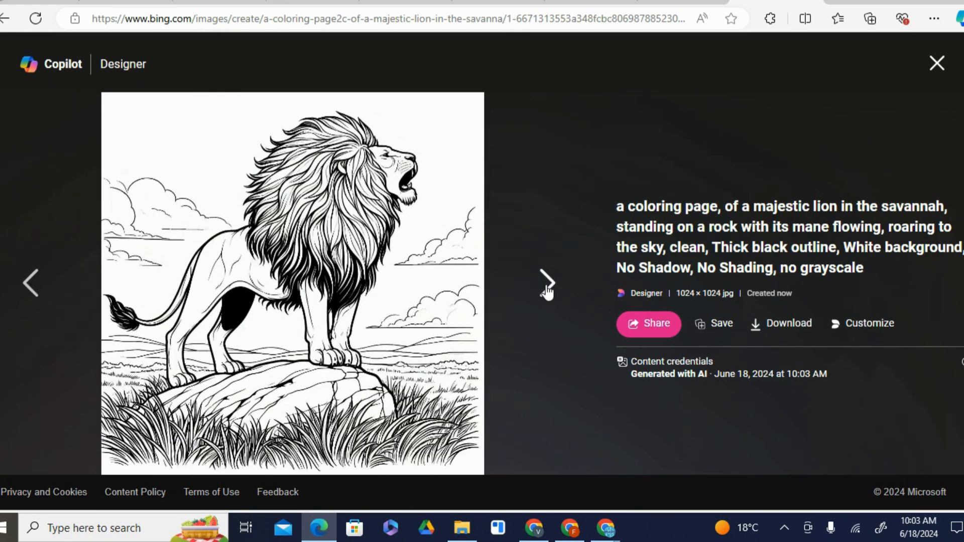
left_click(548, 288)
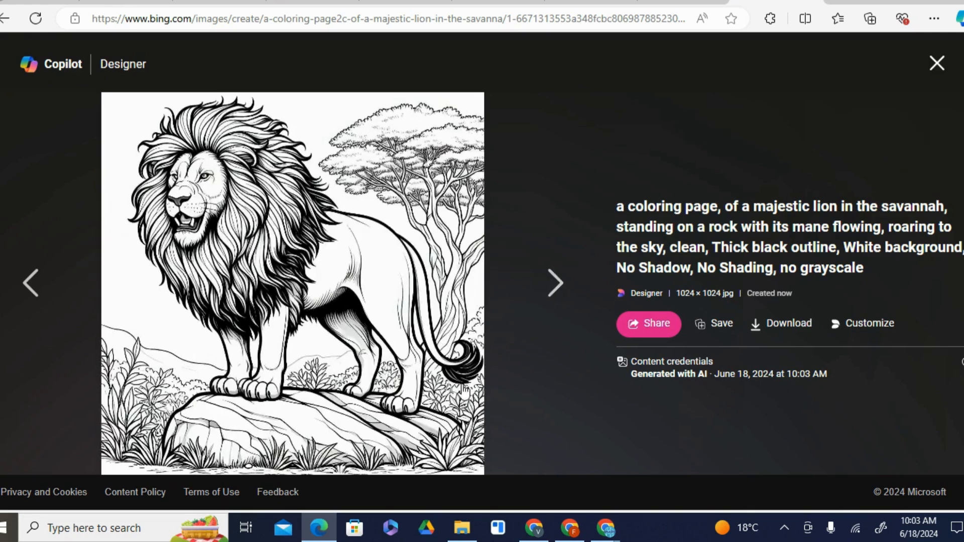
left_click(548, 289)
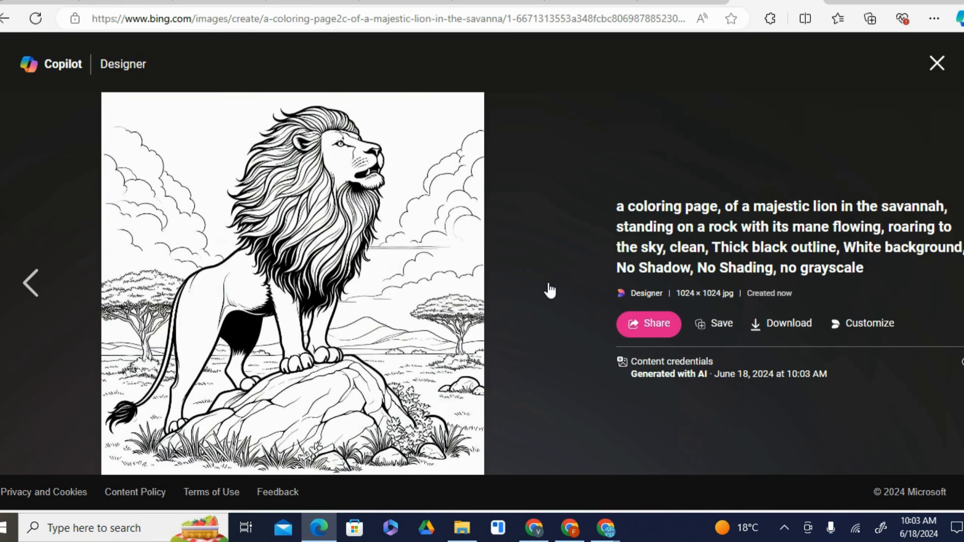
left_click(52, 296)
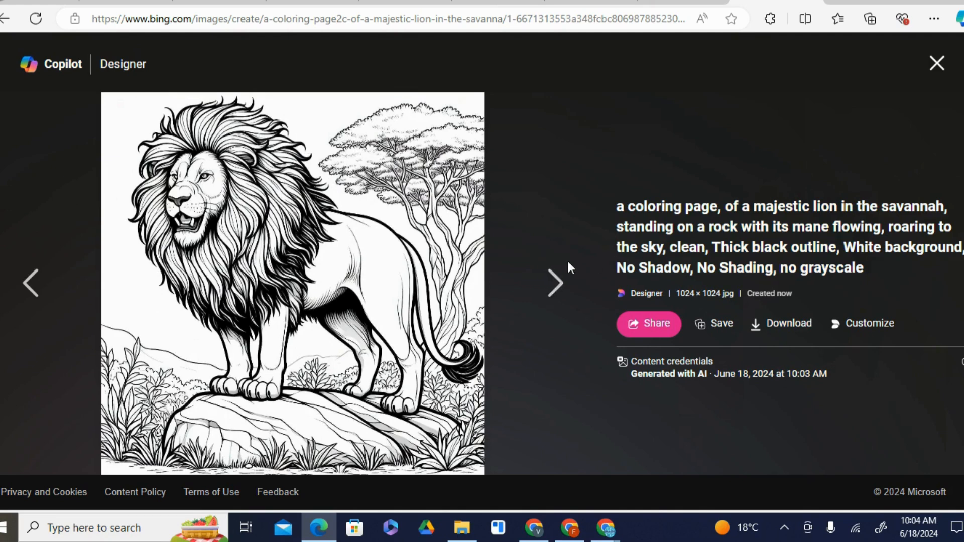
left_click(936, 67)
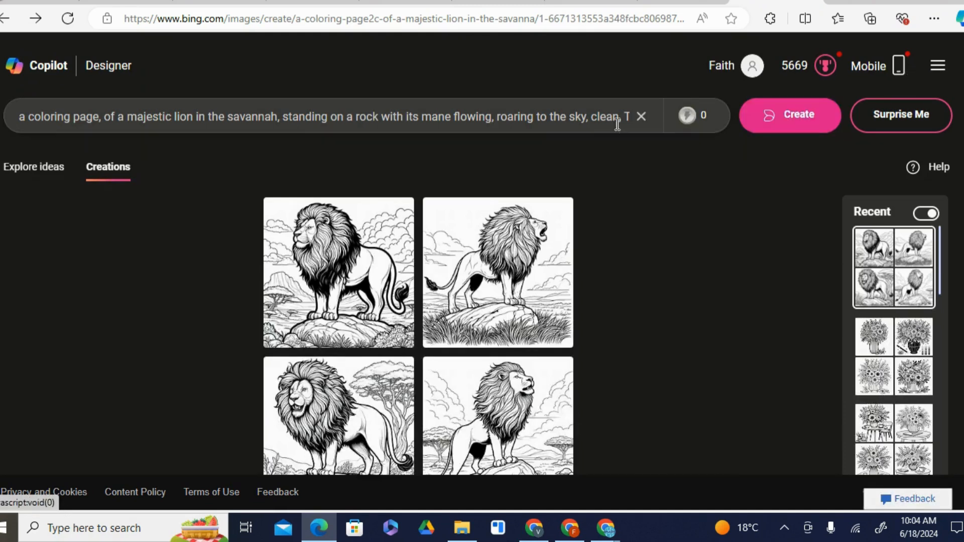
Step: Generate another batch from the same lion prompt and open its second image in a new tab
left_click(795, 118)
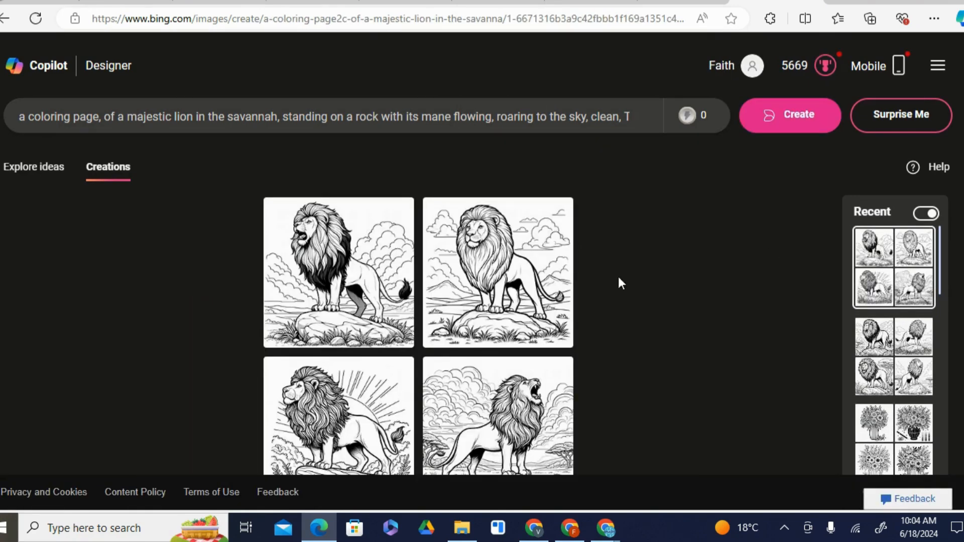
left_click(325, 272)
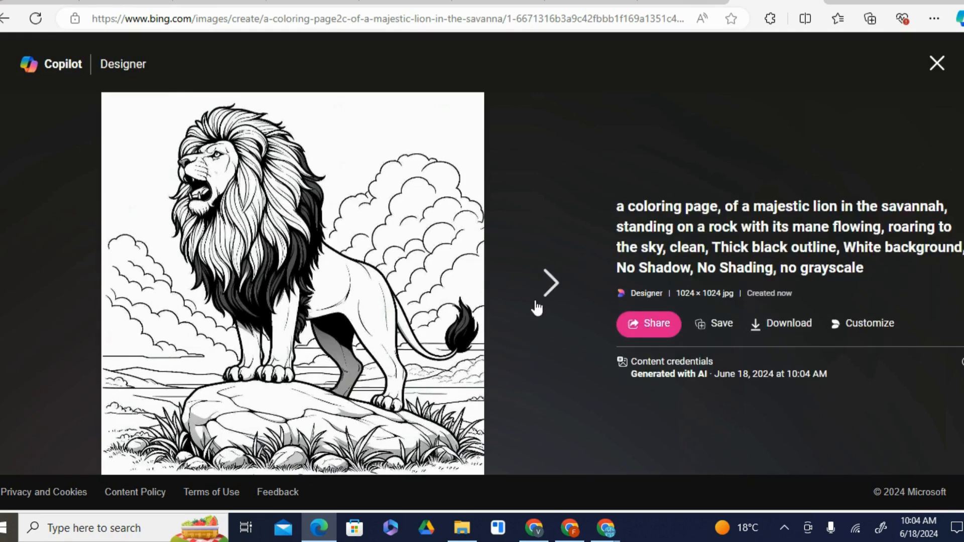
left_click(547, 285)
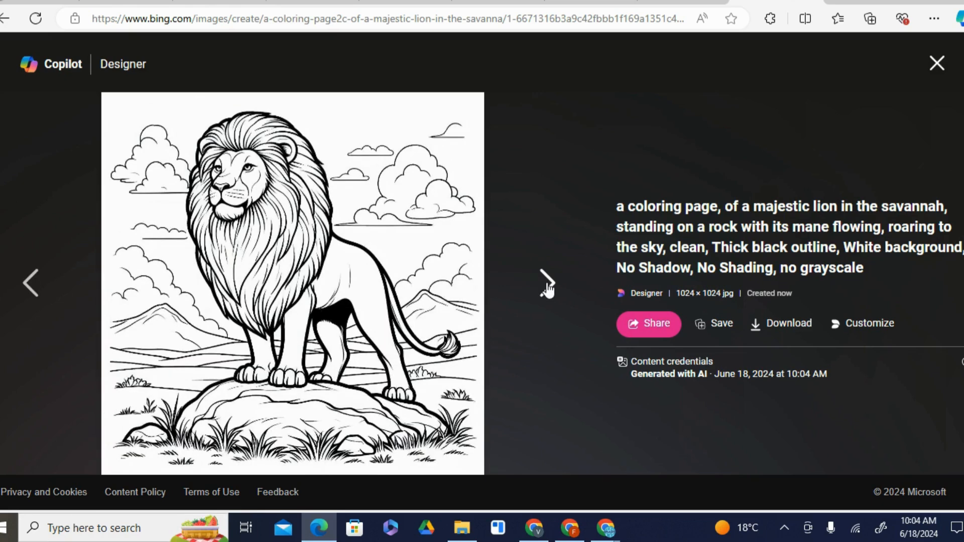
right_click(276, 177)
left_click(360, 190)
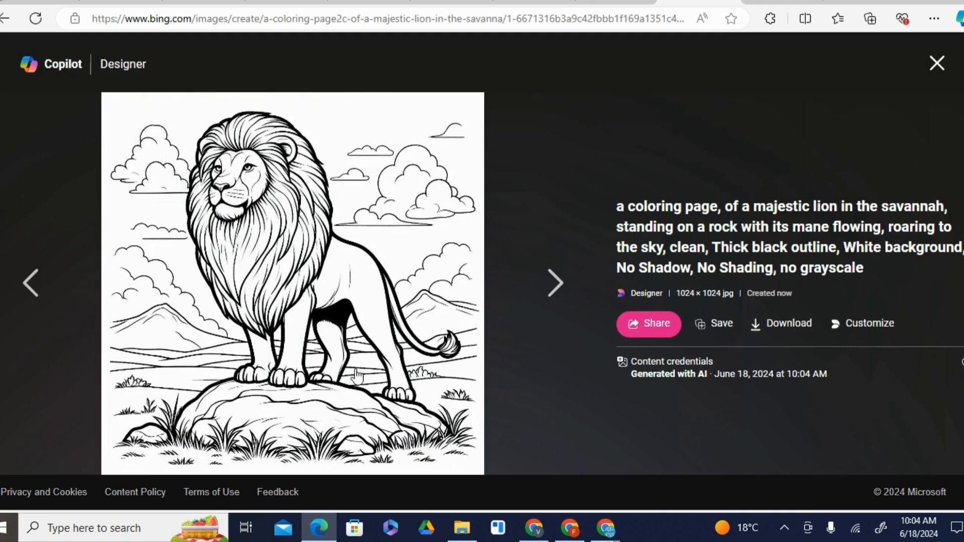
Step: Examine the second lion image at full size in its own tab, from the mane down to the rock and grass
right_click(276, 186)
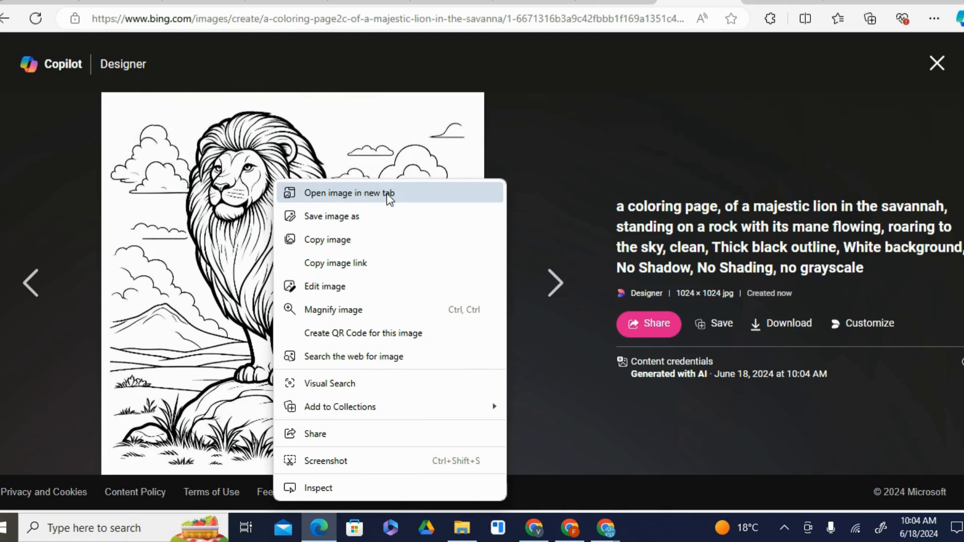
left_click(778, 1)
left_click(440, 100)
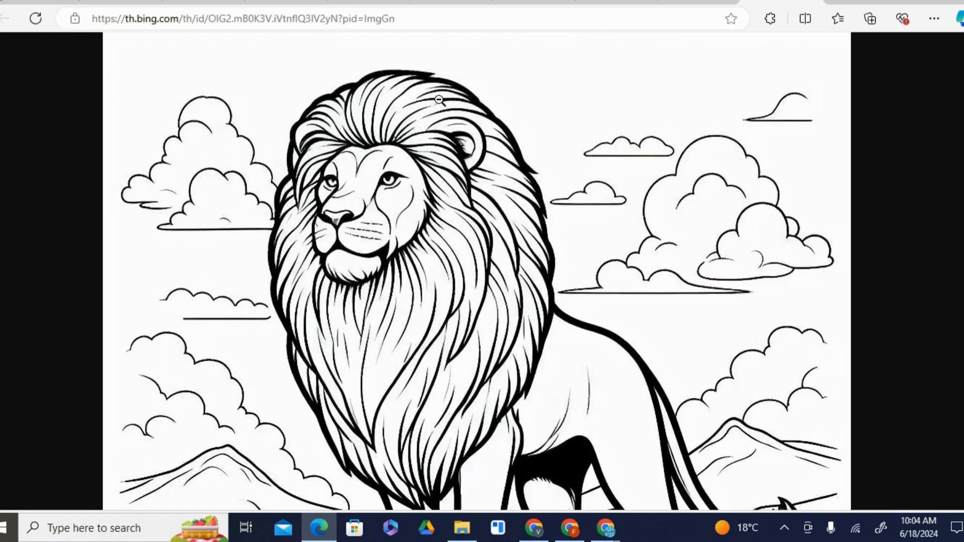
scroll(440, 100, "down", 5)
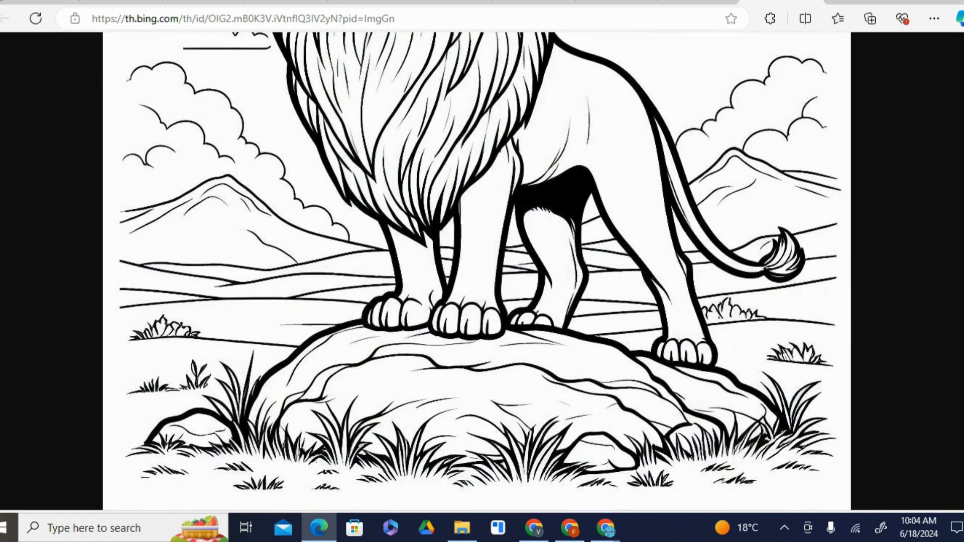
scroll(477, 271, "up", 5)
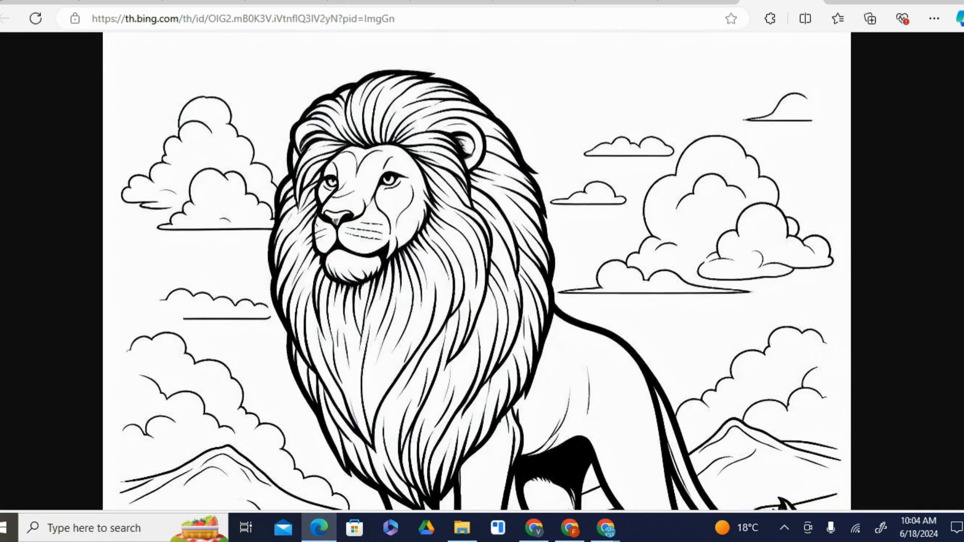
scroll(477, 271, "down", 5)
scroll(434, 97, "up", 5)
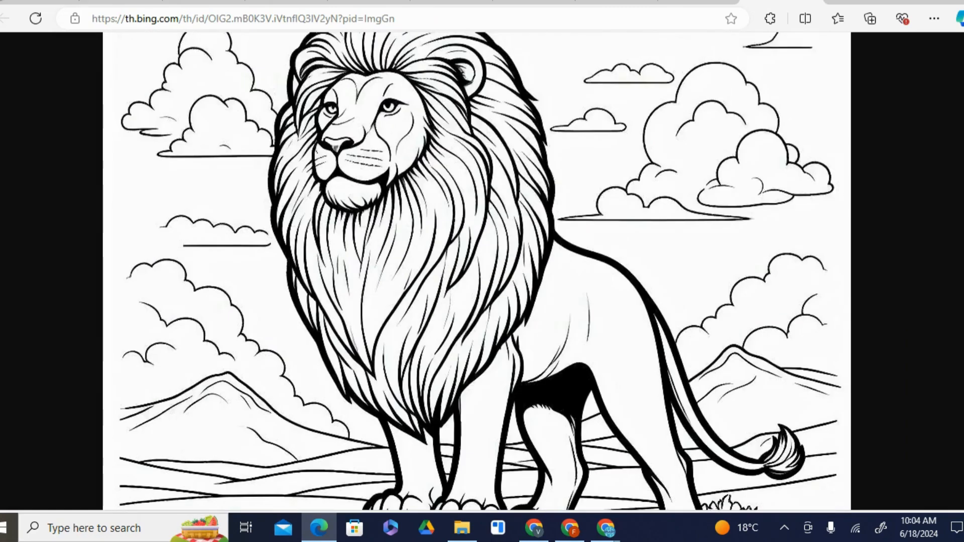
left_click(434, 97)
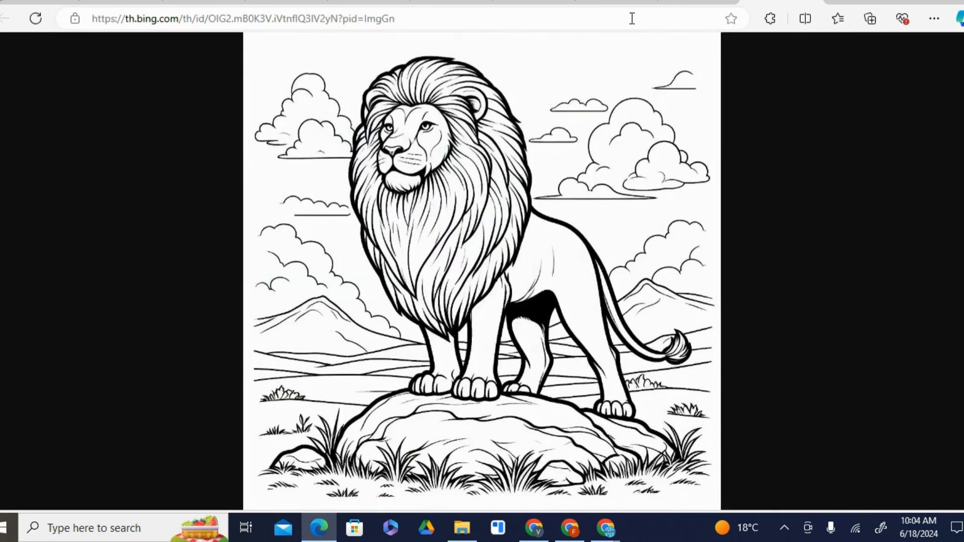
Step: Return to the enlarged results, open the third lion image with the sun rays in a new tab, and bring up the fourth image
left_click(691, 1)
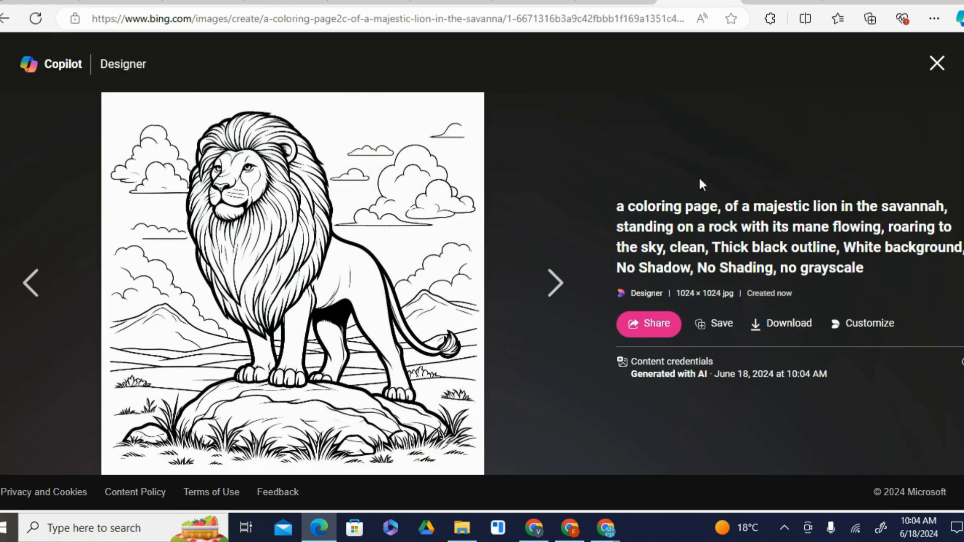
left_click(547, 287)
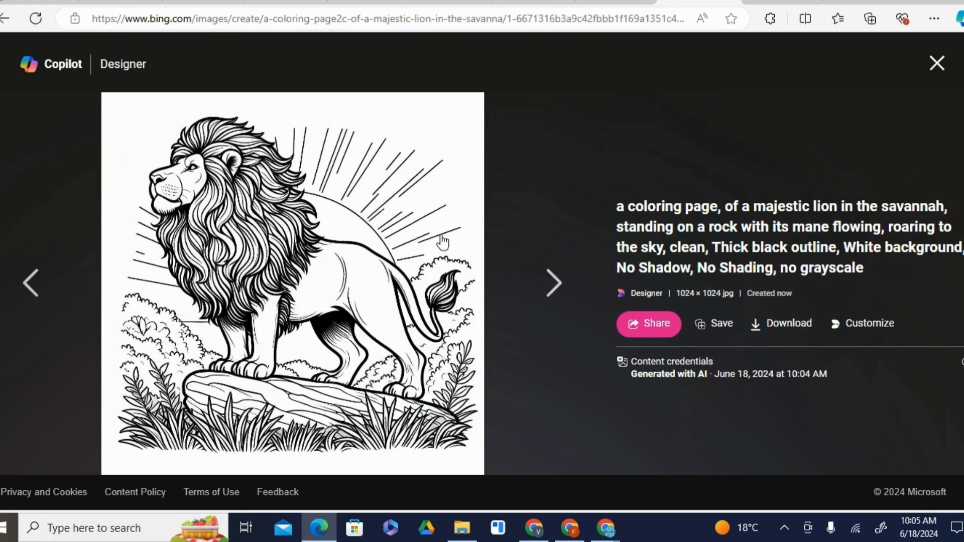
right_click(330, 190)
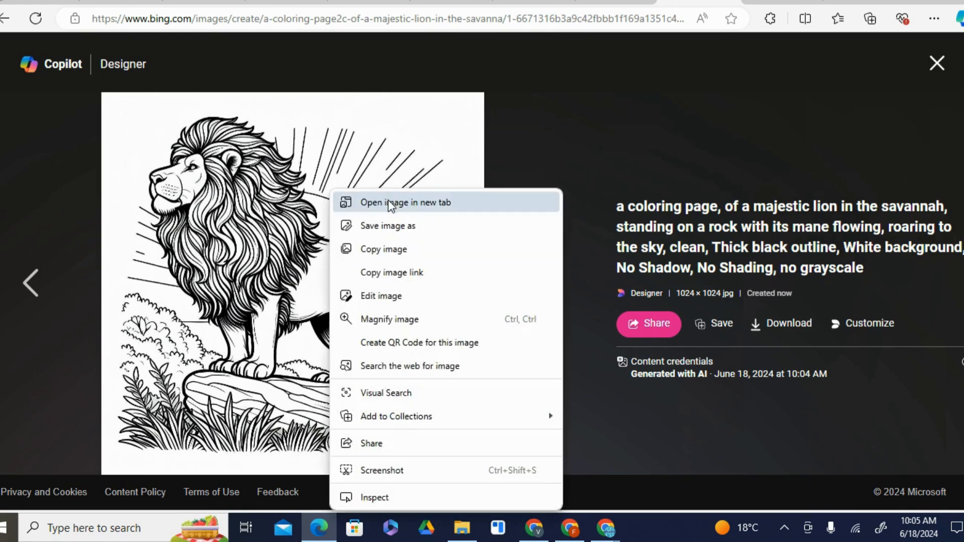
left_click(388, 201)
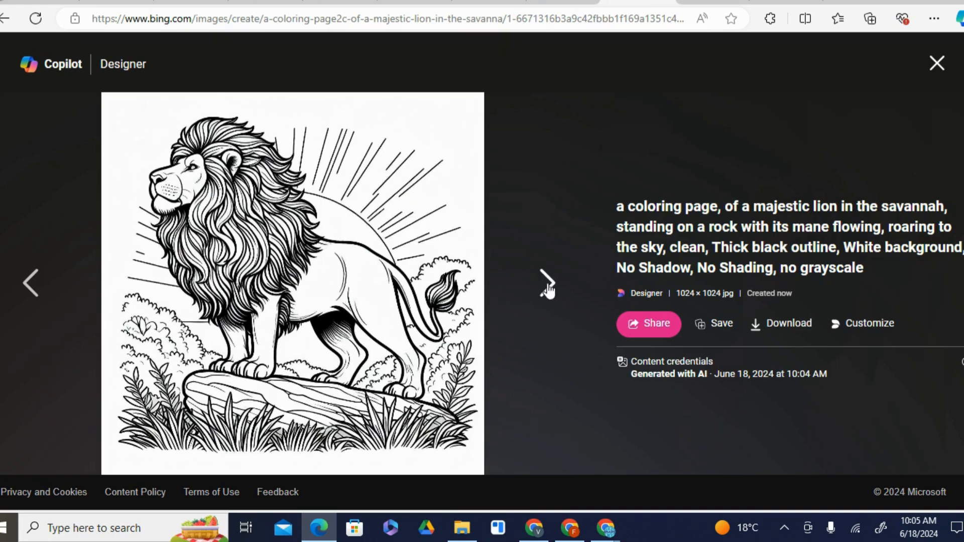
left_click(549, 284)
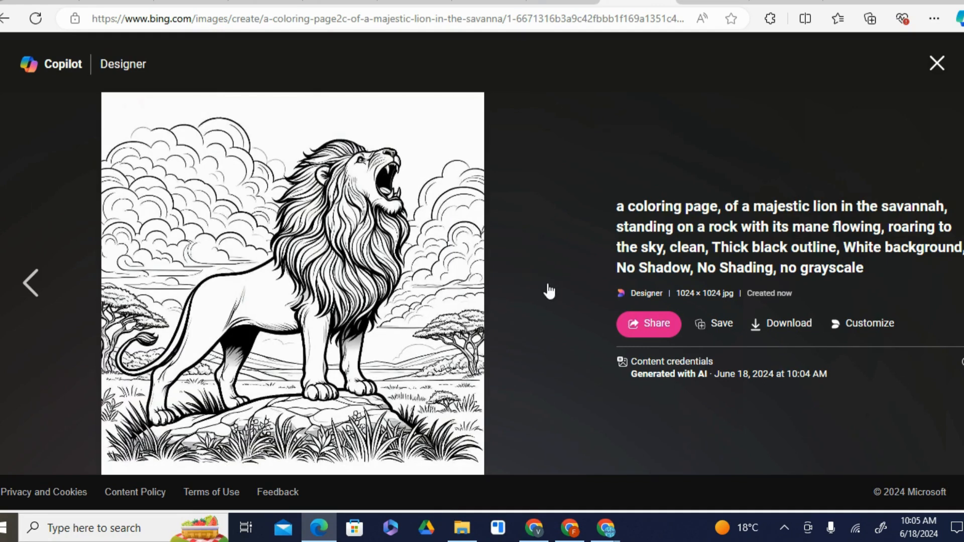
Step: Open the roaring lion image in a new tab and examine the sun-ray lion at full size in its own tab
right_click(262, 137)
left_click(352, 151)
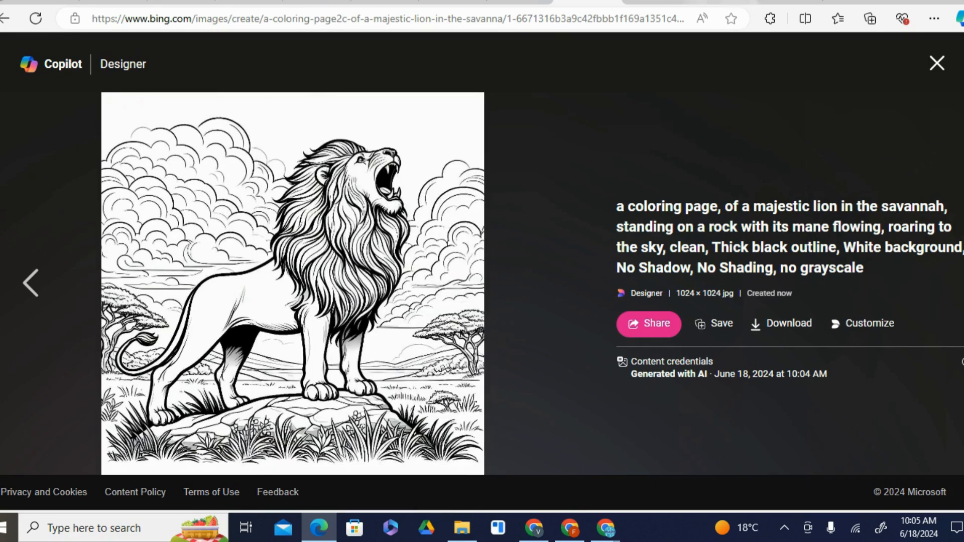
left_click(656, 2)
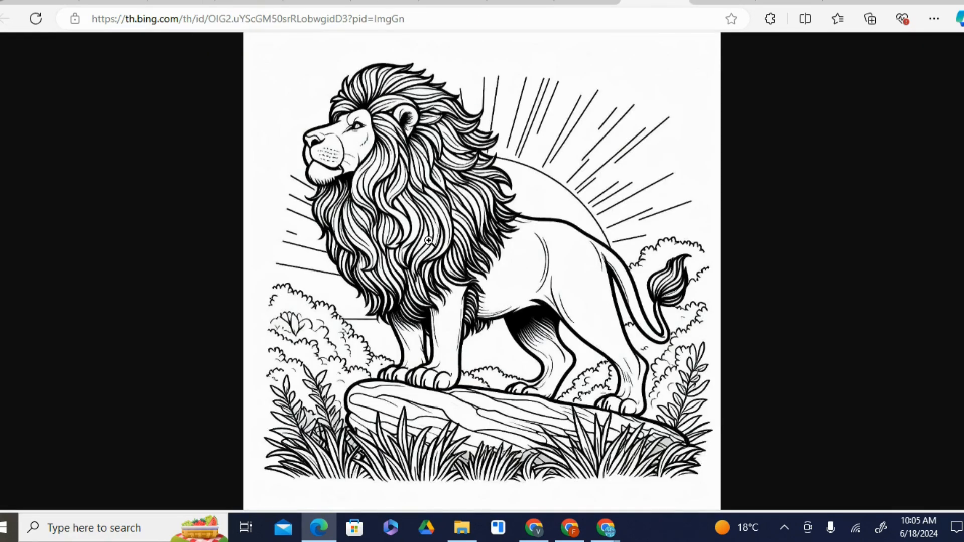
left_click(423, 407)
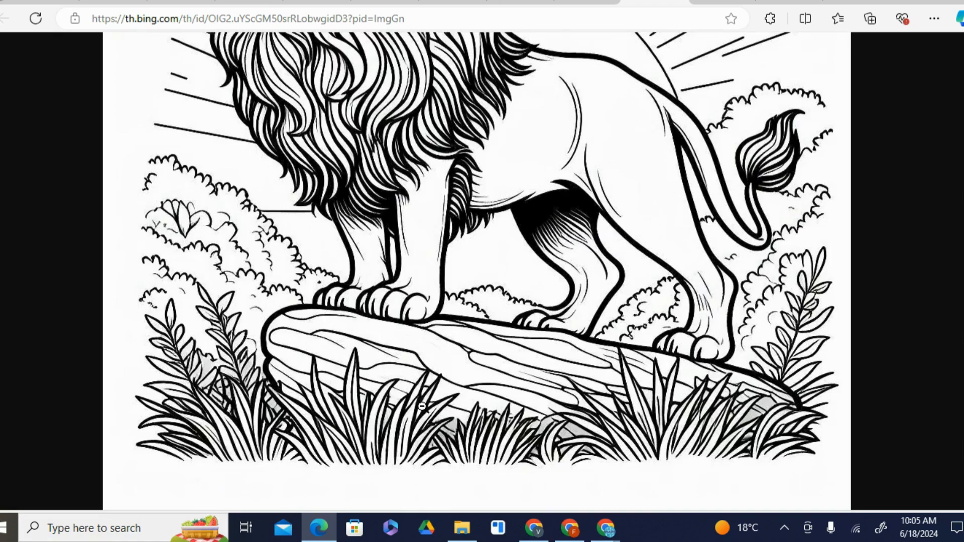
scroll(477, 271, "up", 5)
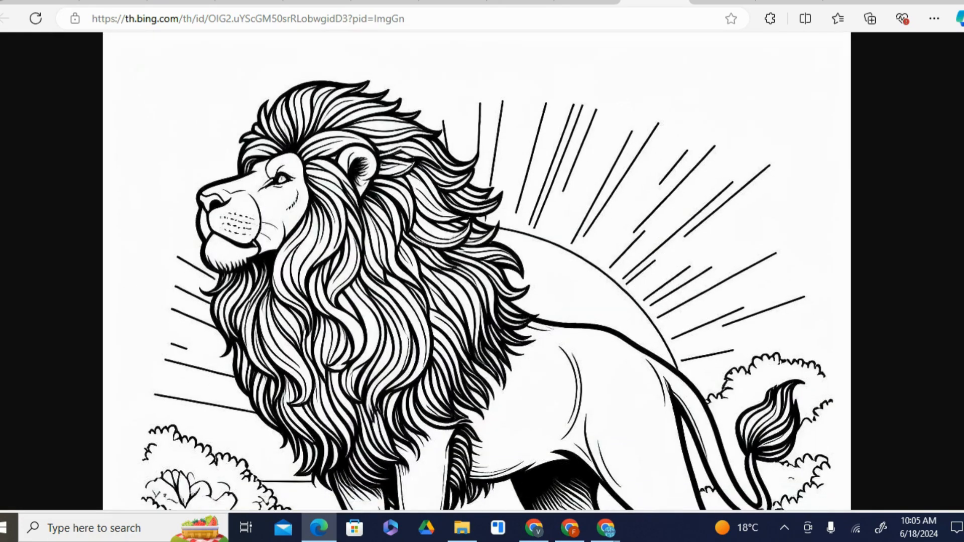
scroll(427, 392, "down", 6)
left_click(427, 392)
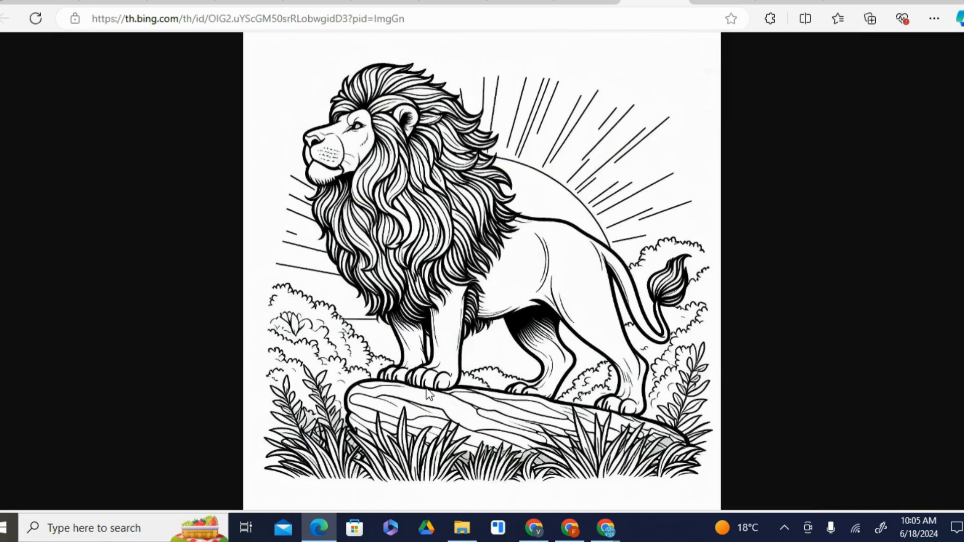
Step: Examine the roaring lion image at full size, from the rock and grass up to the mane and clouds
left_click(723, 1)
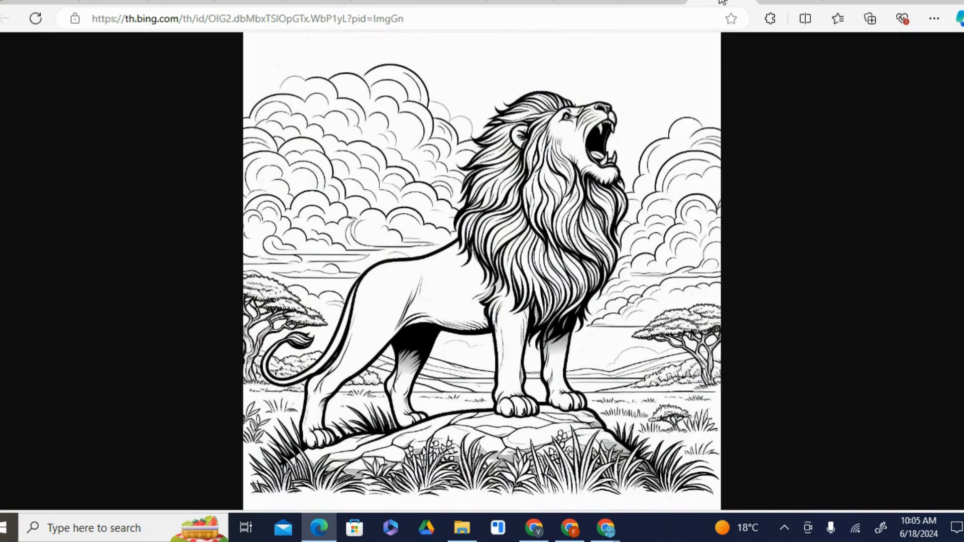
left_click(481, 153)
scroll(481, 153, "down", 5)
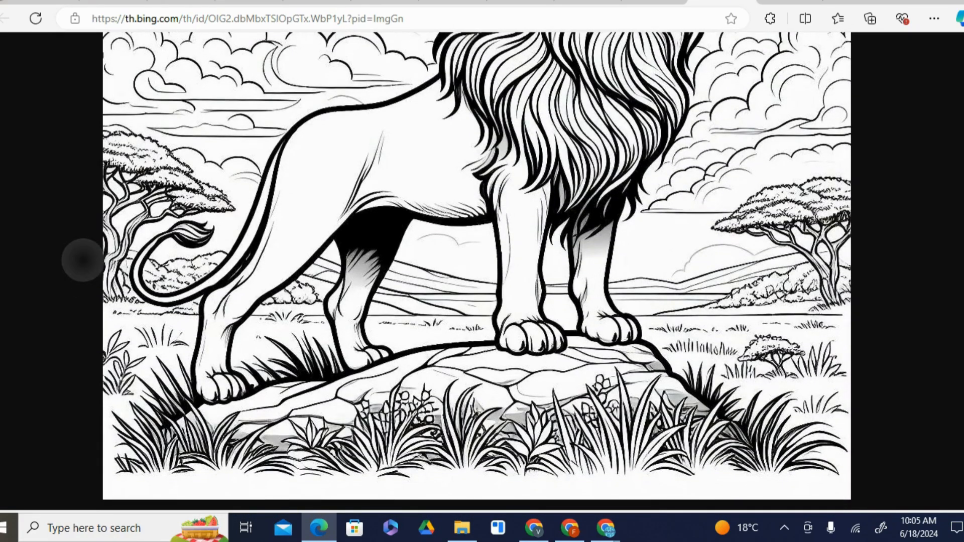
scroll(477, 271, "up", 3)
scroll(639, 121, "up", 3)
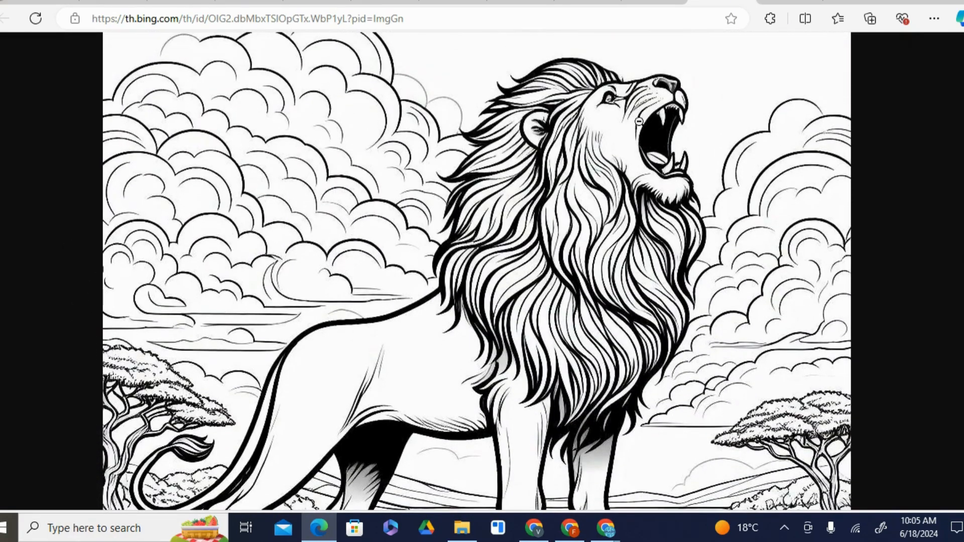
left_click(647, 124)
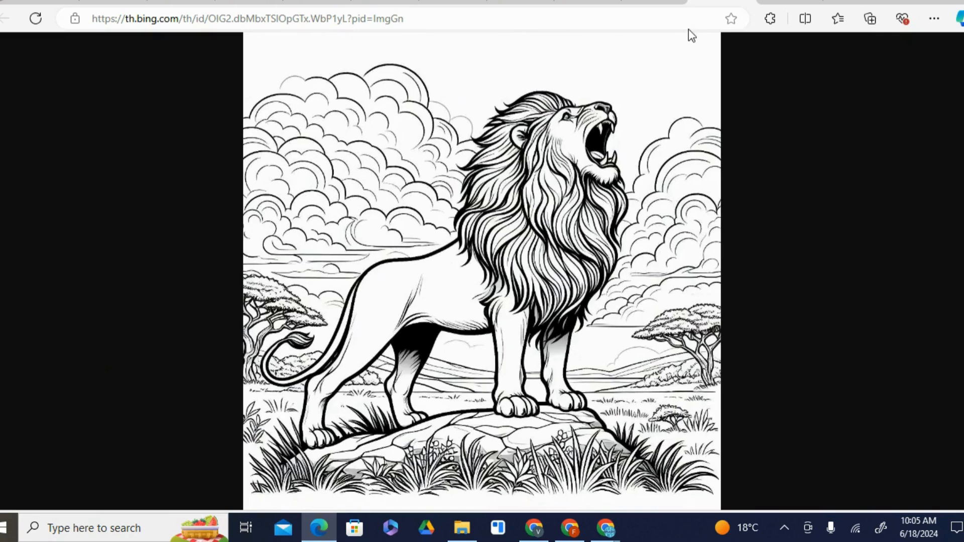
Step: Compare the opened lion images across their tabs, enlarging the roaring lion to check its legs and rock for shading
left_click(790, 2)
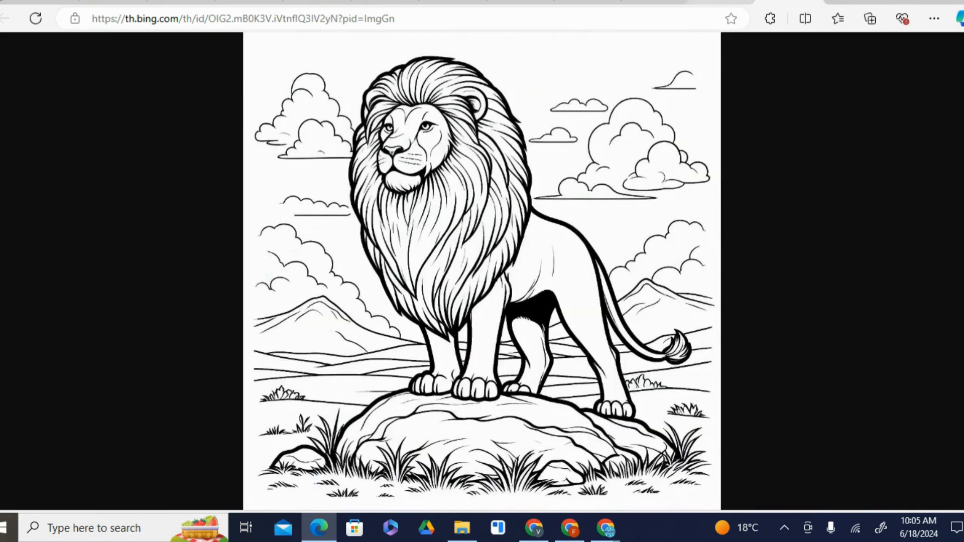
left_click(723, 1)
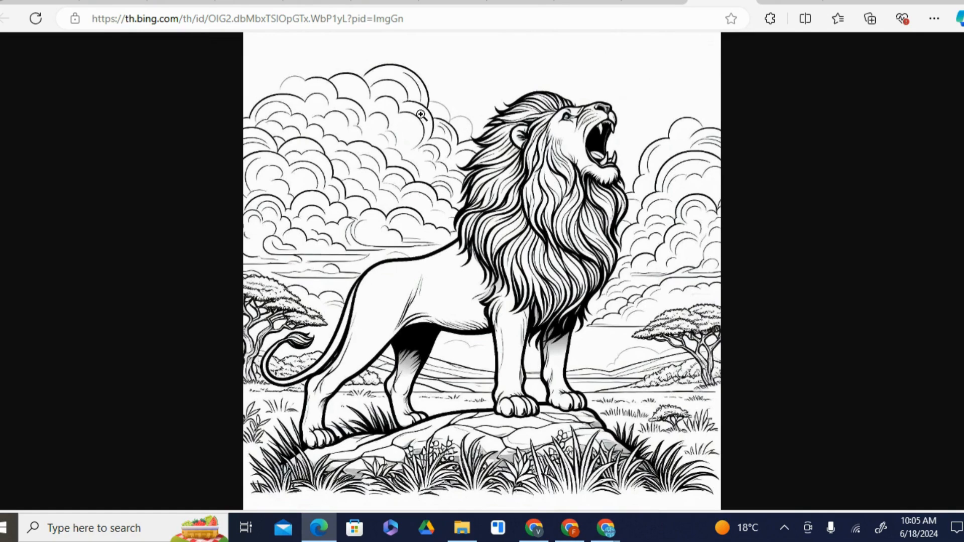
left_click(522, 464)
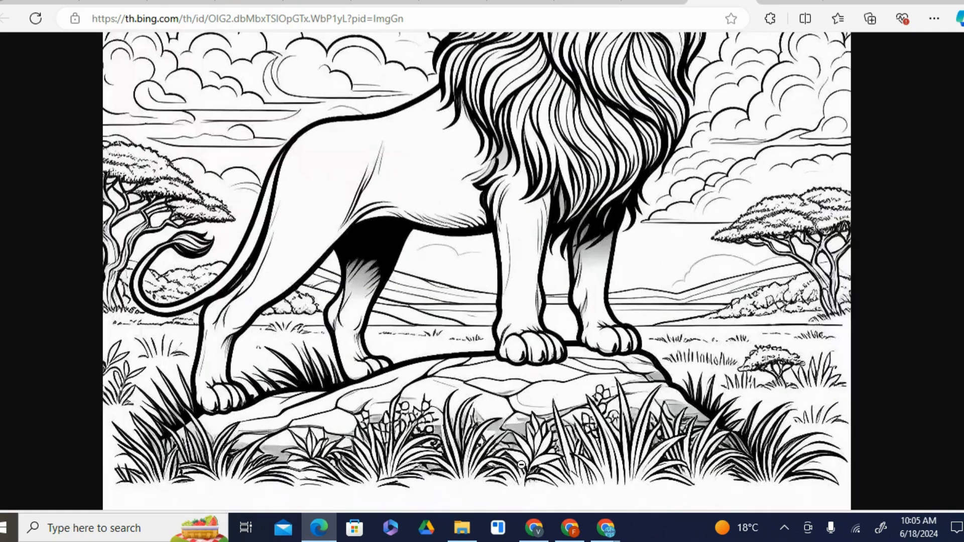
left_click(512, 415)
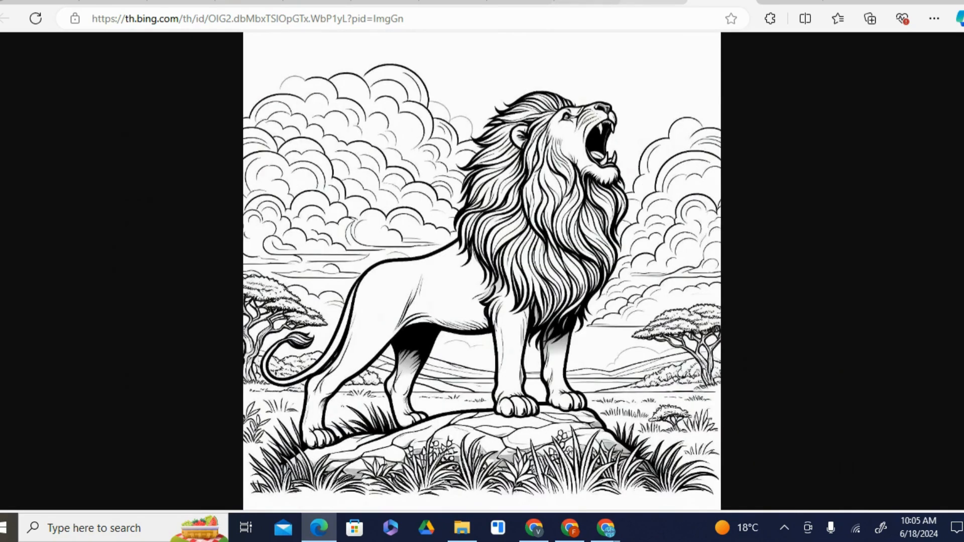
left_click(654, 2)
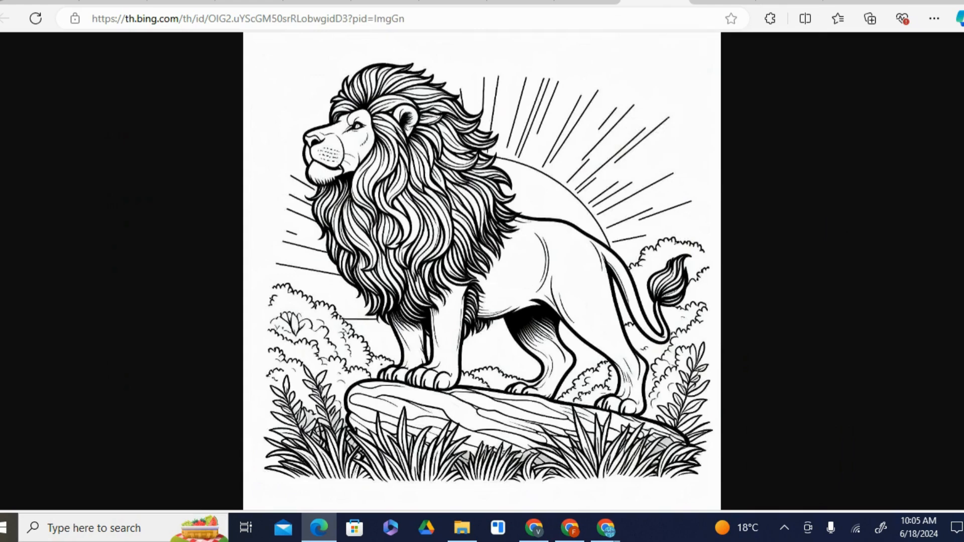
left_click(418, 110)
left_click(418, 110)
left_click(724, 2)
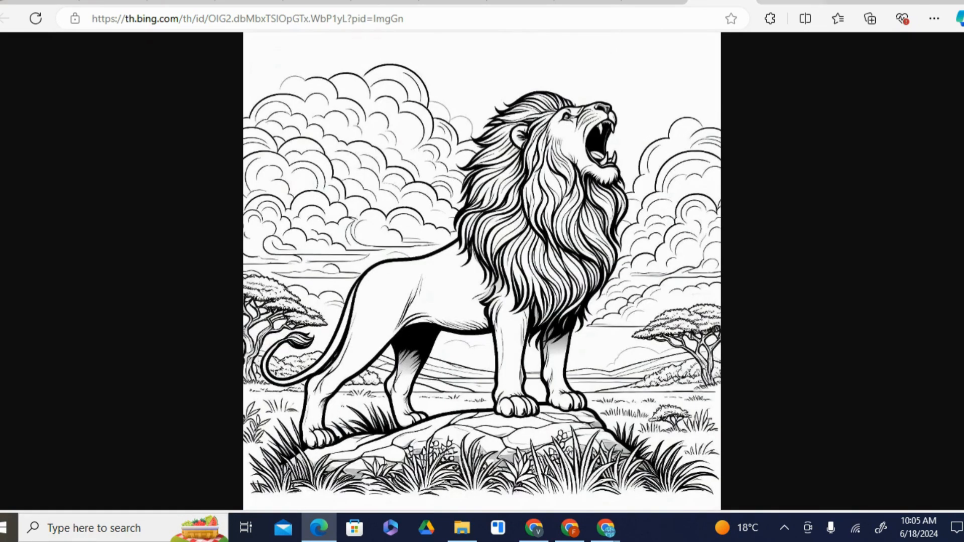
left_click(791, 2)
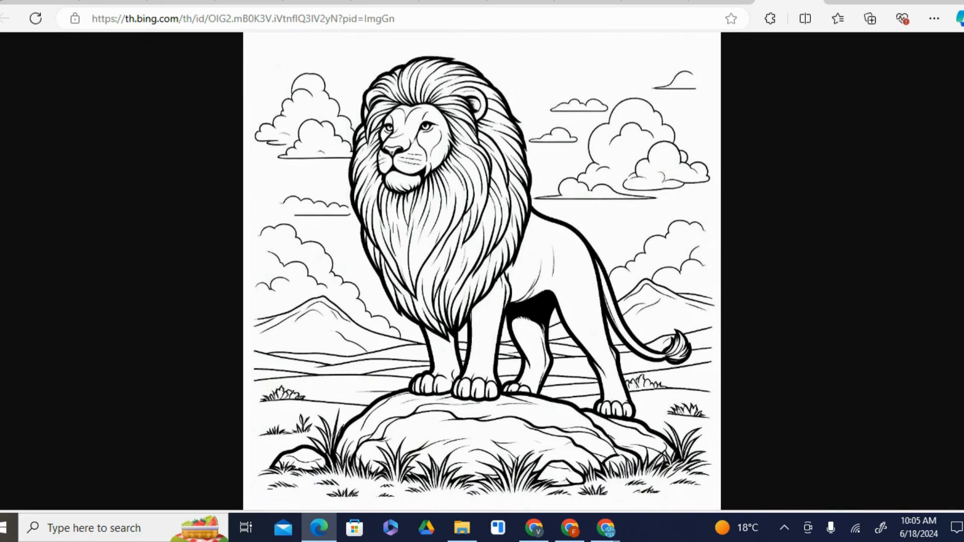
Step: Save the roaring lion image to the computer, view the downloaded file, and return to the browser image
left_click(722, 2)
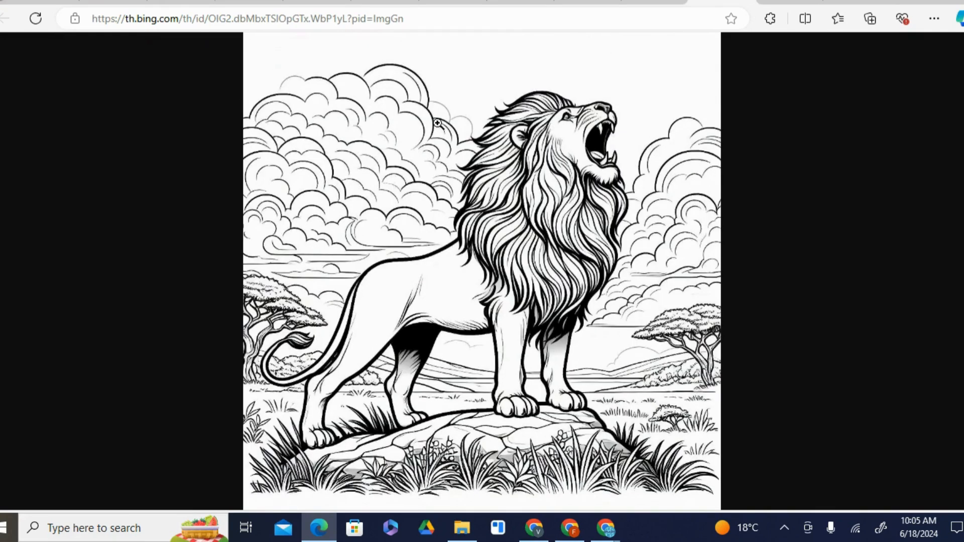
right_click(397, 132)
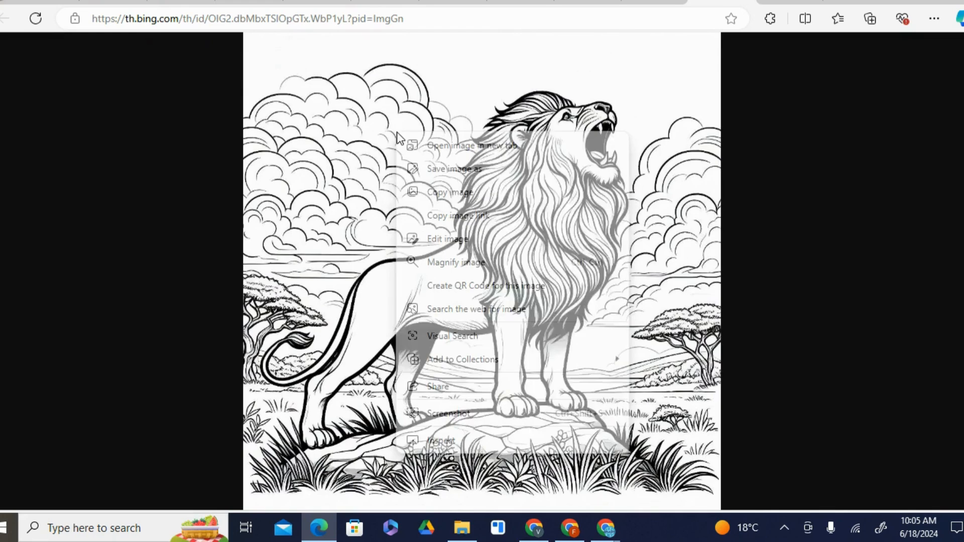
left_click(495, 169)
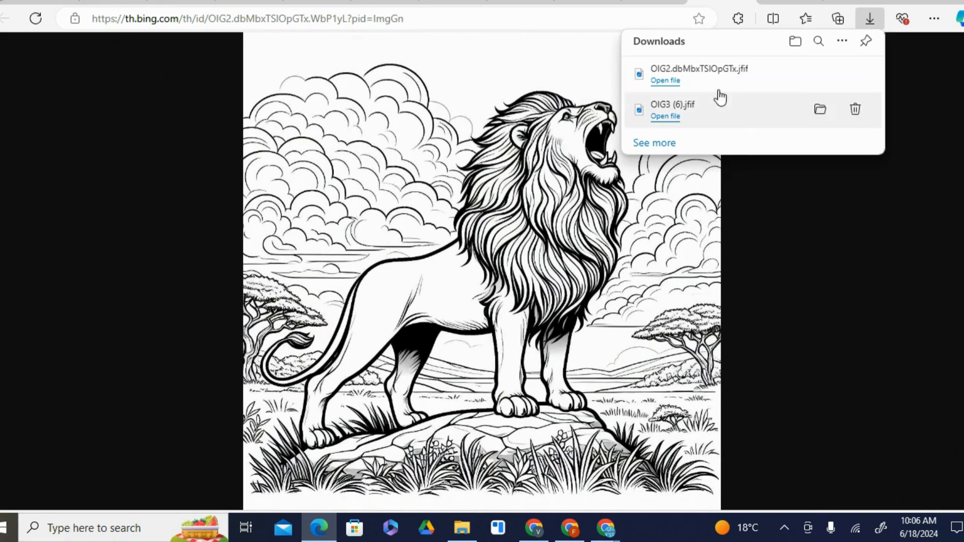
left_click(666, 79)
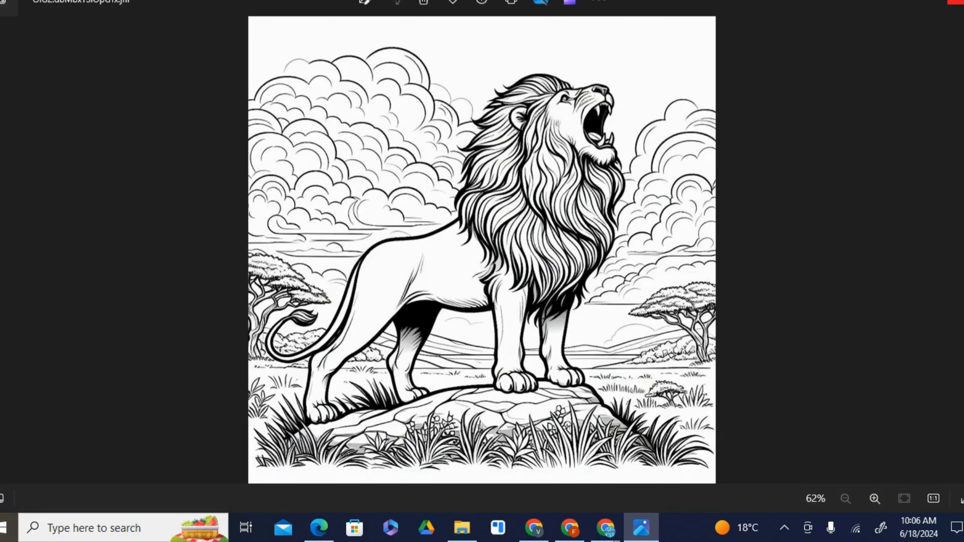
left_click(956, 2)
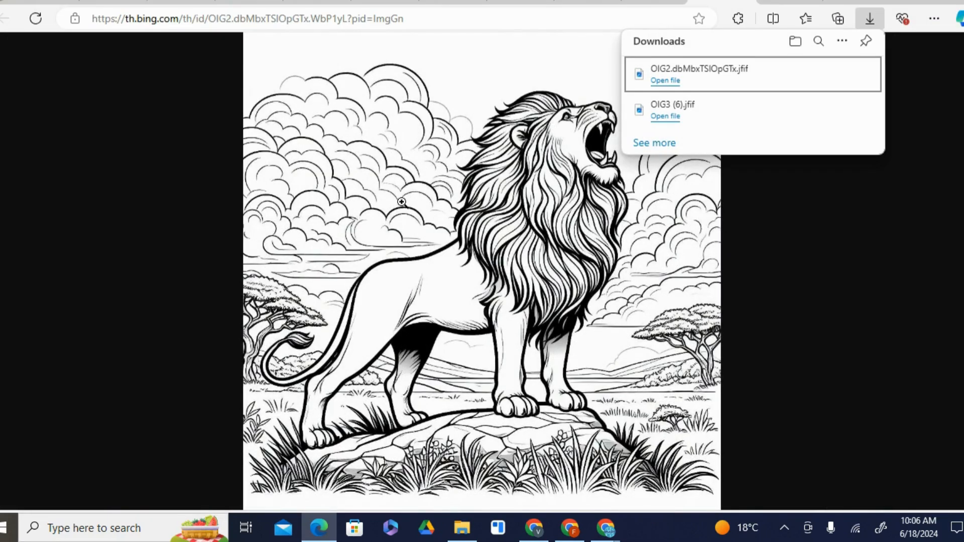
left_click(478, 458)
left_click(476, 461)
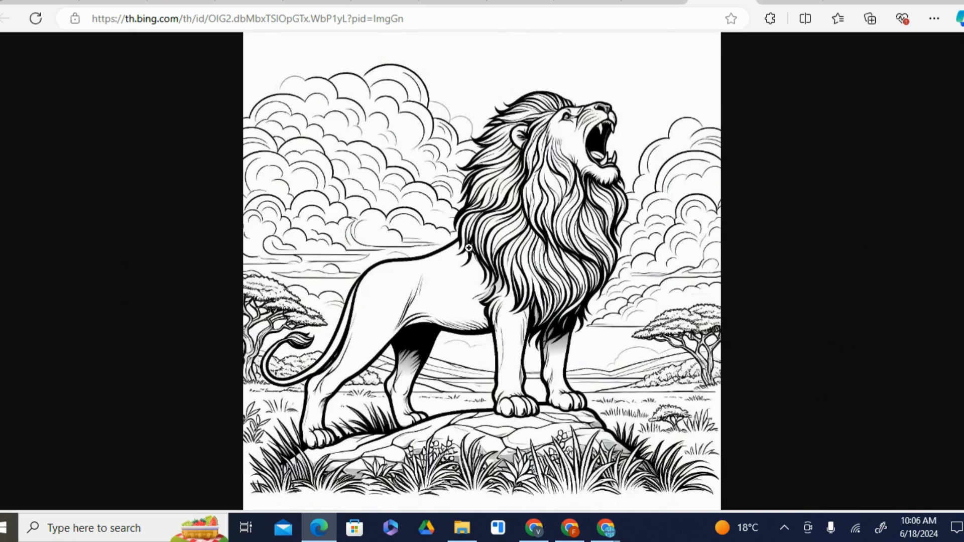
Step: Switch to Photopea with the roaring lion image, choose the Paint Bucket Tool and keep the foreground color at white, ffffff
left_click(571, 532)
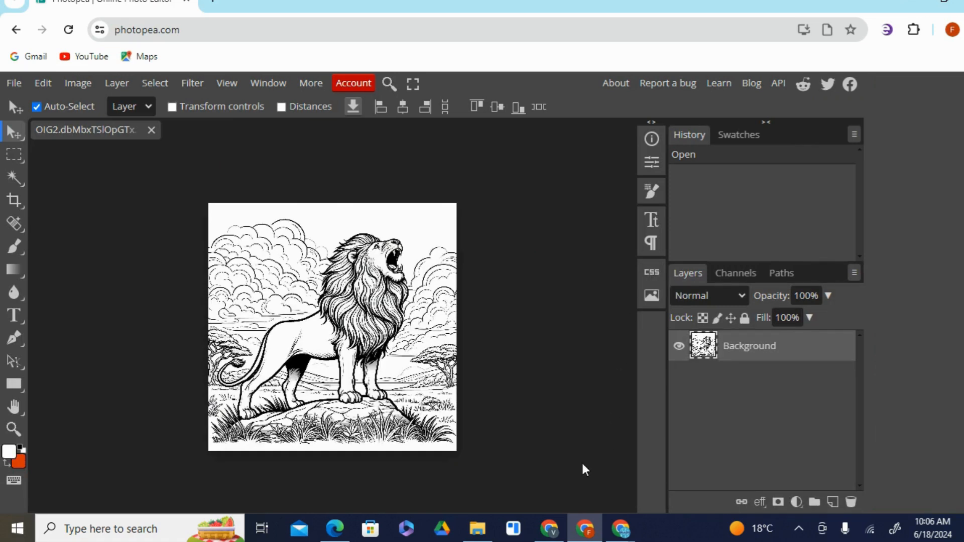
left_click(22, 273)
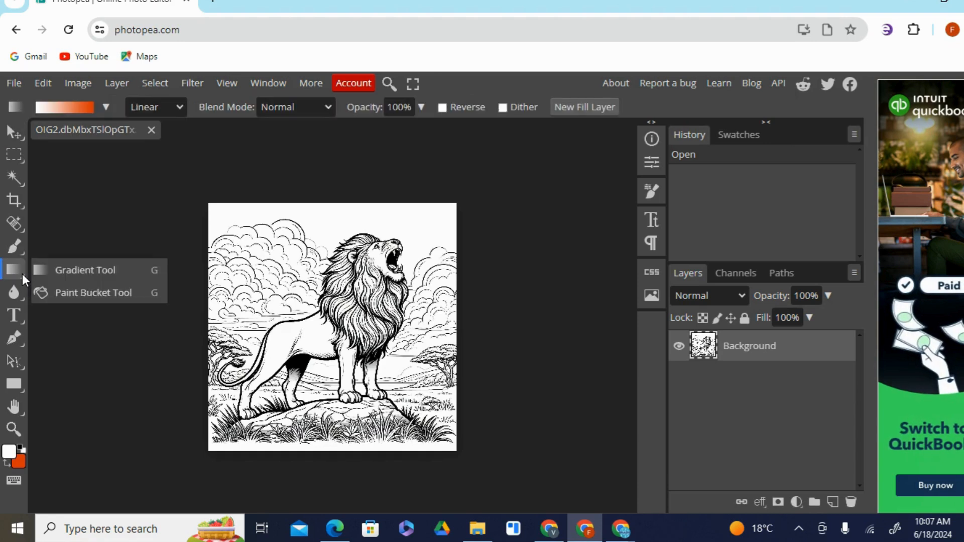
left_click(80, 294)
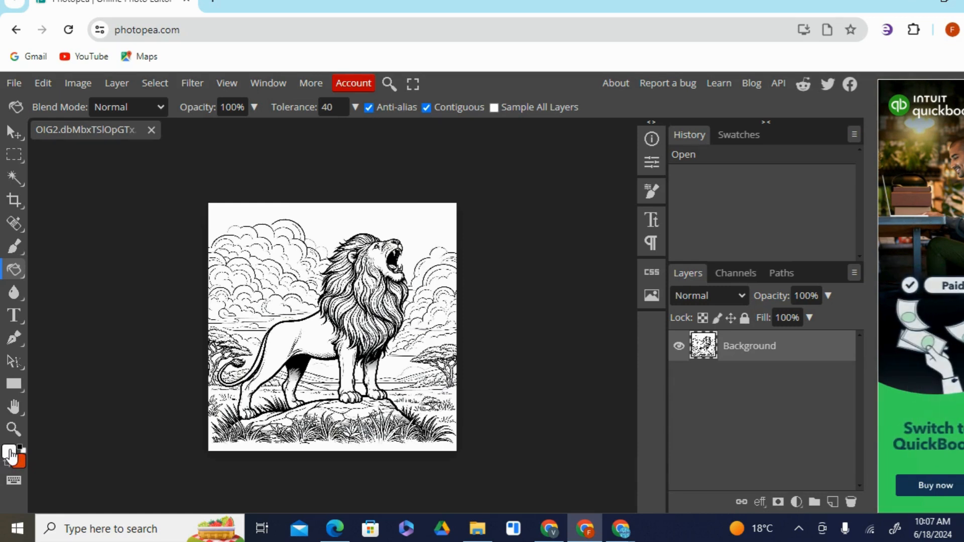
left_click(9, 452)
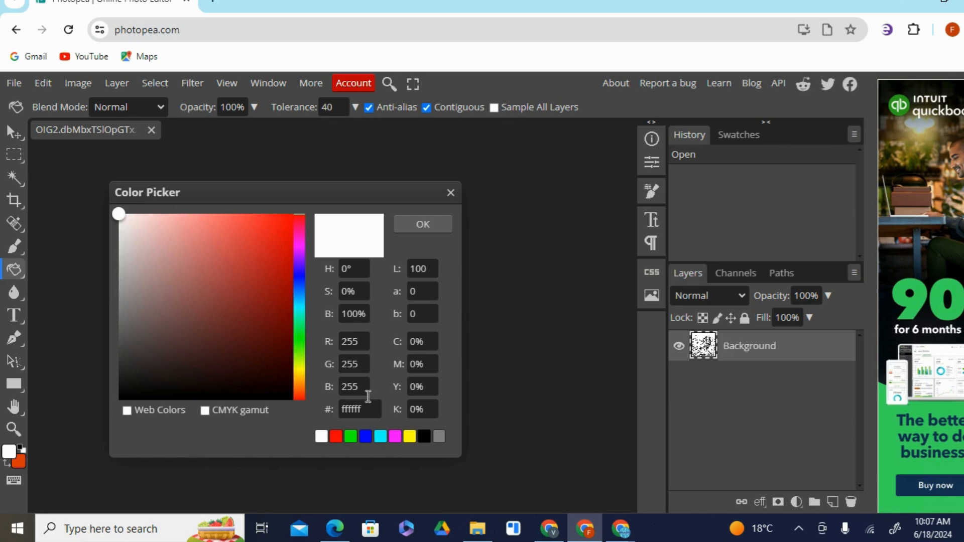
left_click_drag(345, 407, 360, 408)
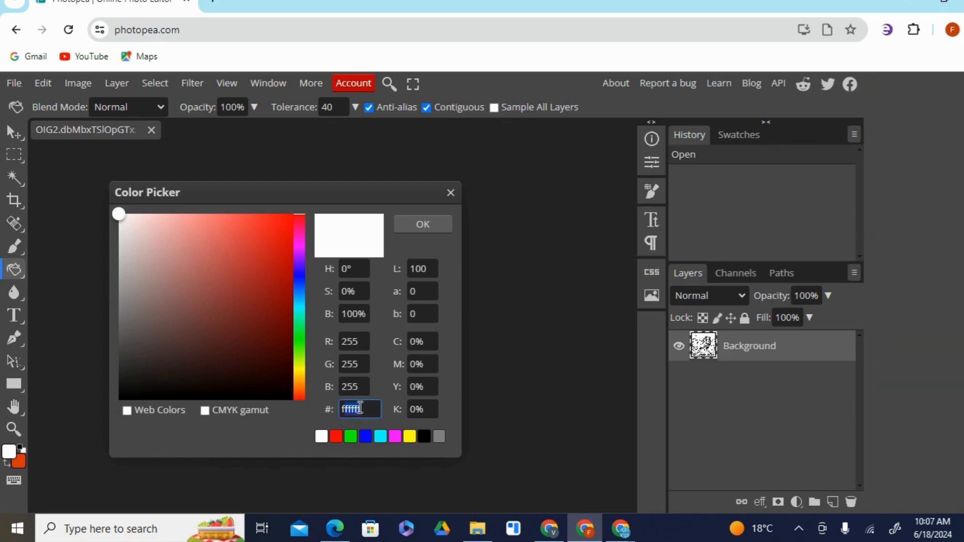
left_click(366, 409)
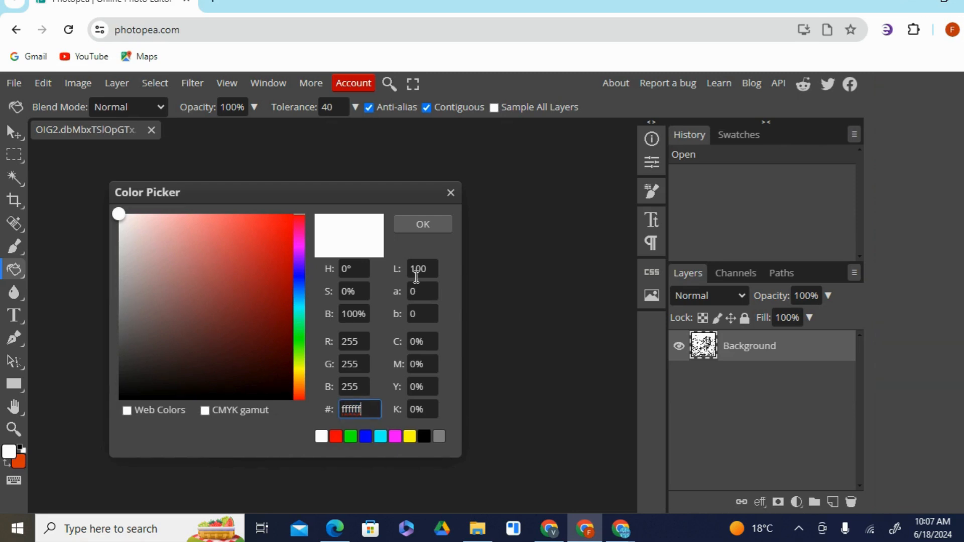
left_click(423, 226)
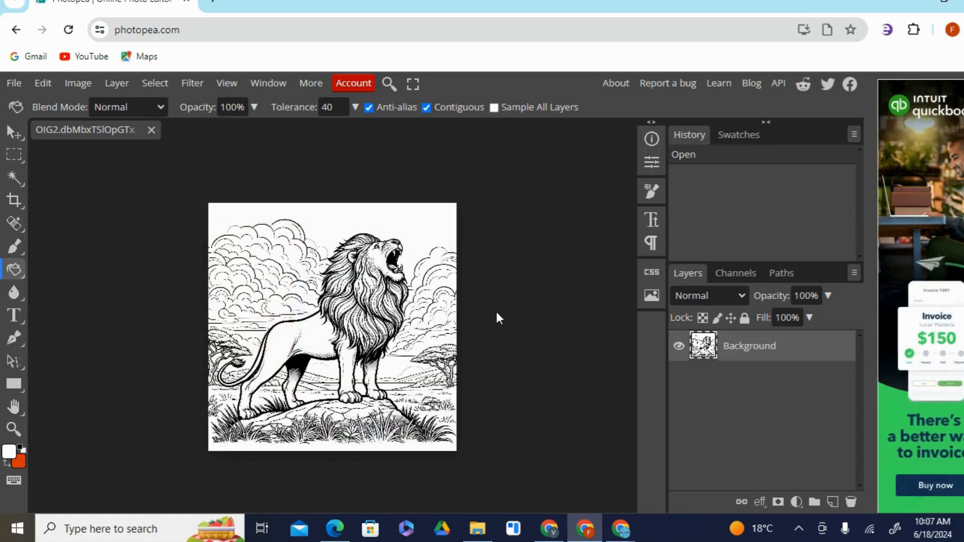
Step: Fill the gray-shaded patches on the lion's face, lower mane, chest and far front leg with white using the Paint Bucket Tool
scroll(301, 282, "up", 6)
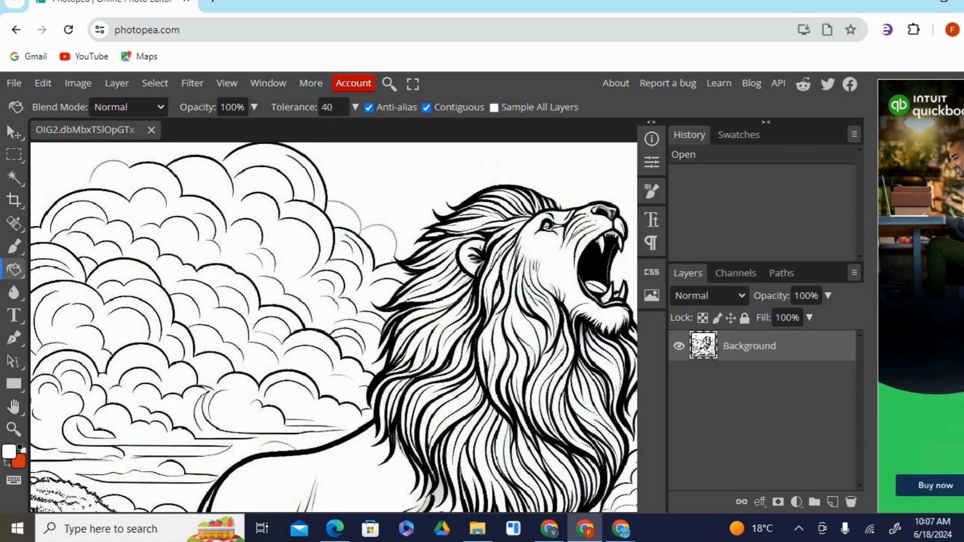
left_click(551, 266)
scroll(551, 266, "down", 5)
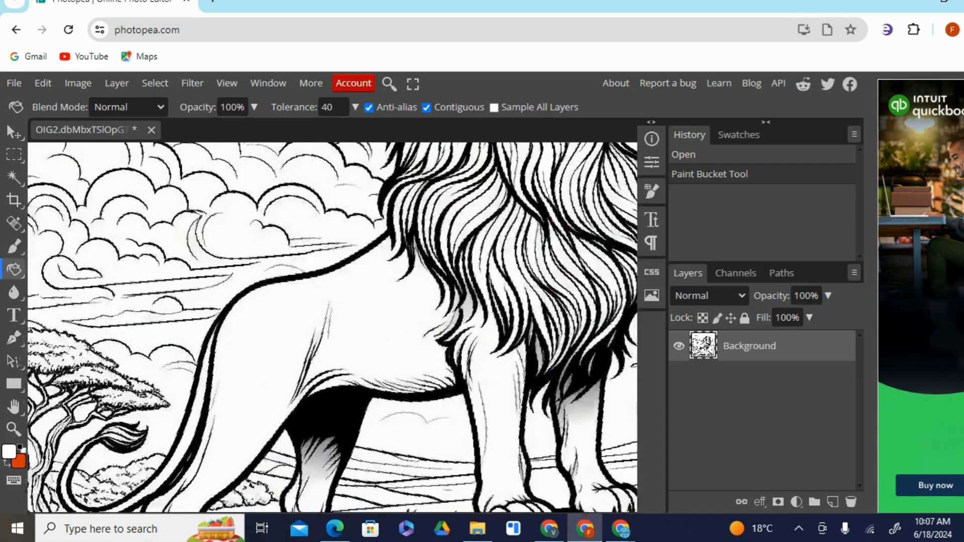
left_click(477, 314)
left_click(455, 305)
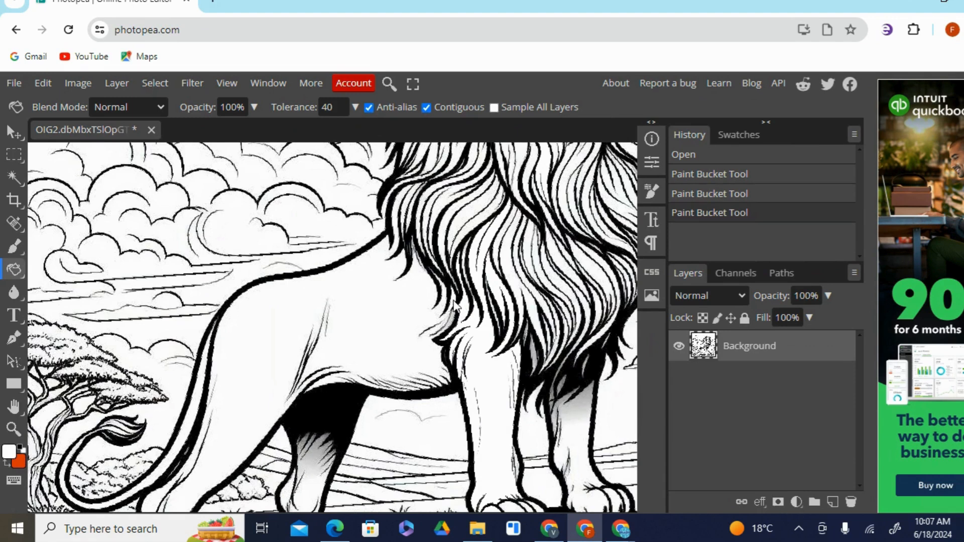
left_click(453, 318)
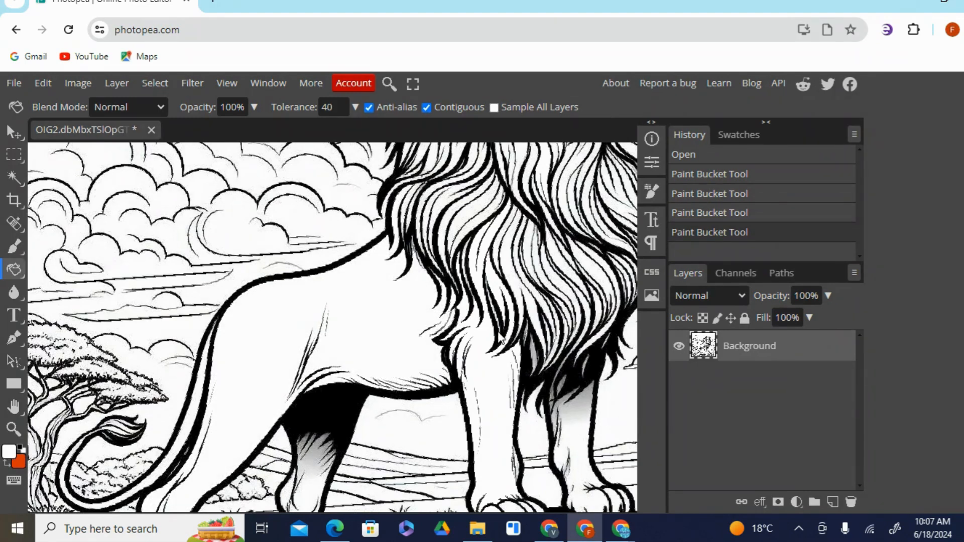
left_click(576, 413)
left_click(582, 391)
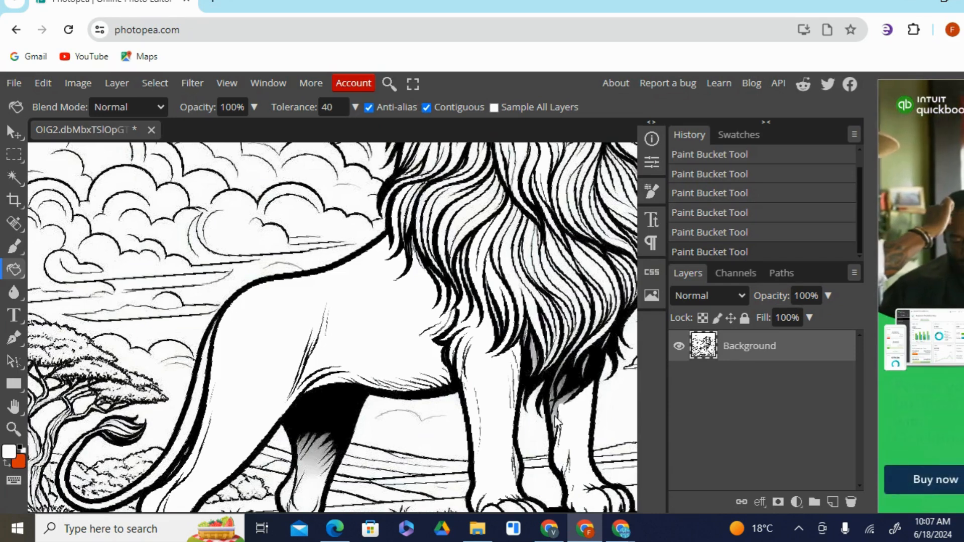
scroll(565, 417, "down", 5)
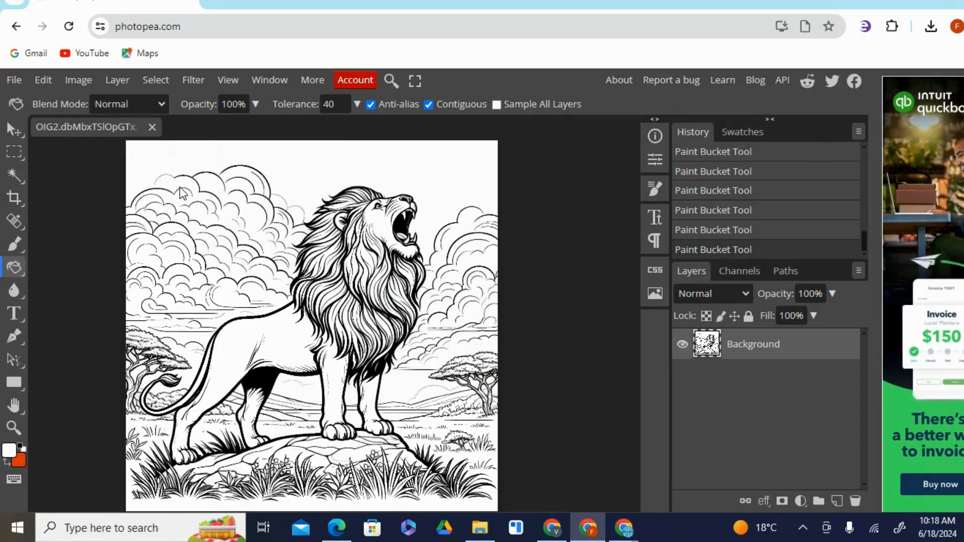
Step: Export the cleaned lion image as a 1024 × 1024 px PNG at 100% quality and view the downloaded file
left_click(14, 80)
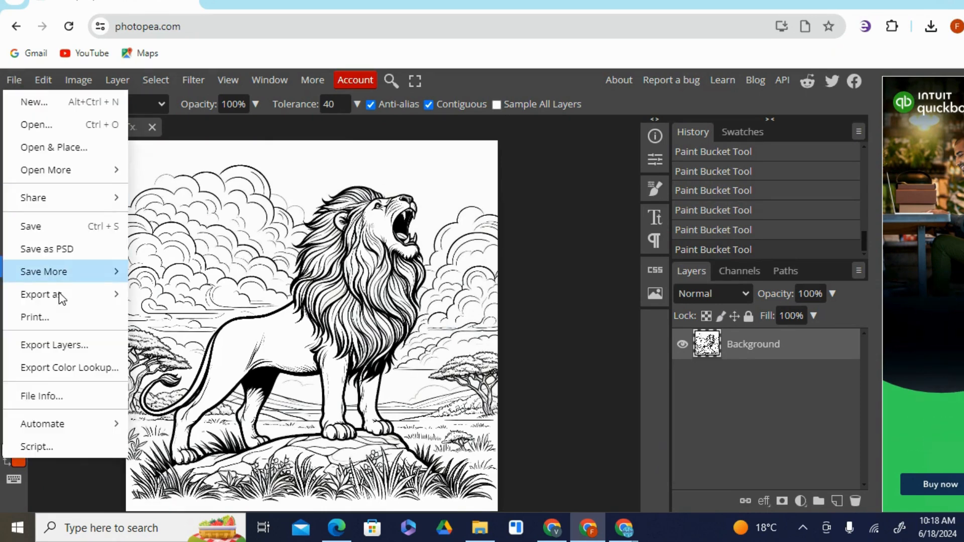
mouse_move(90, 295)
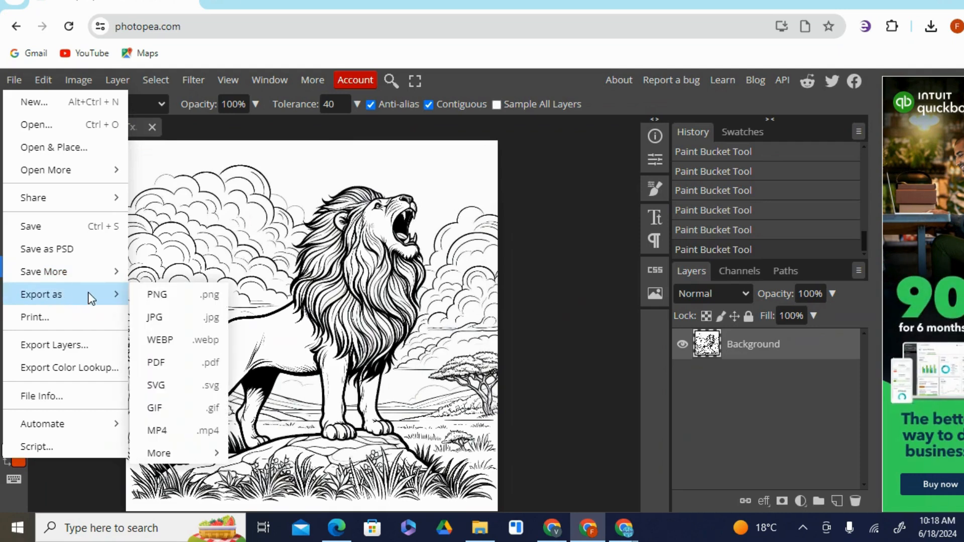
left_click(161, 295)
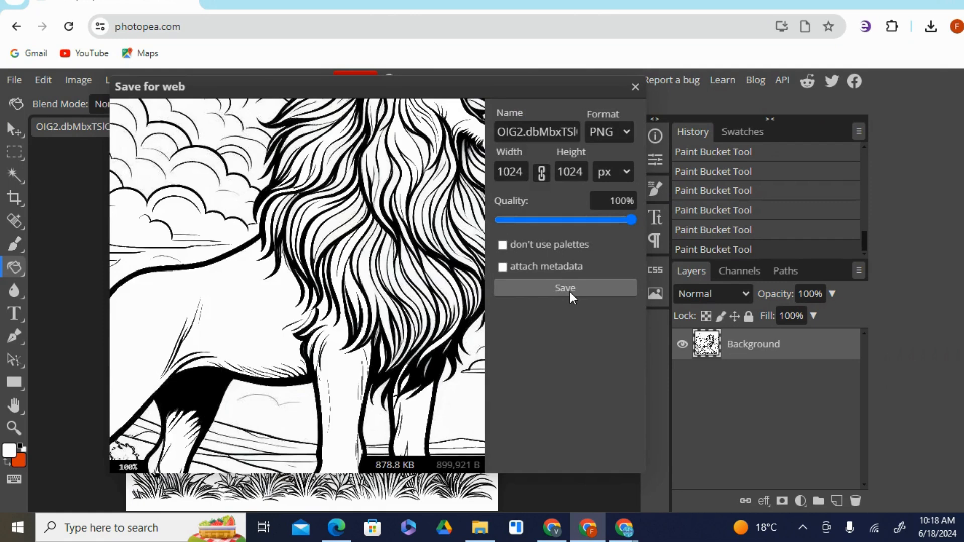
left_click(571, 295)
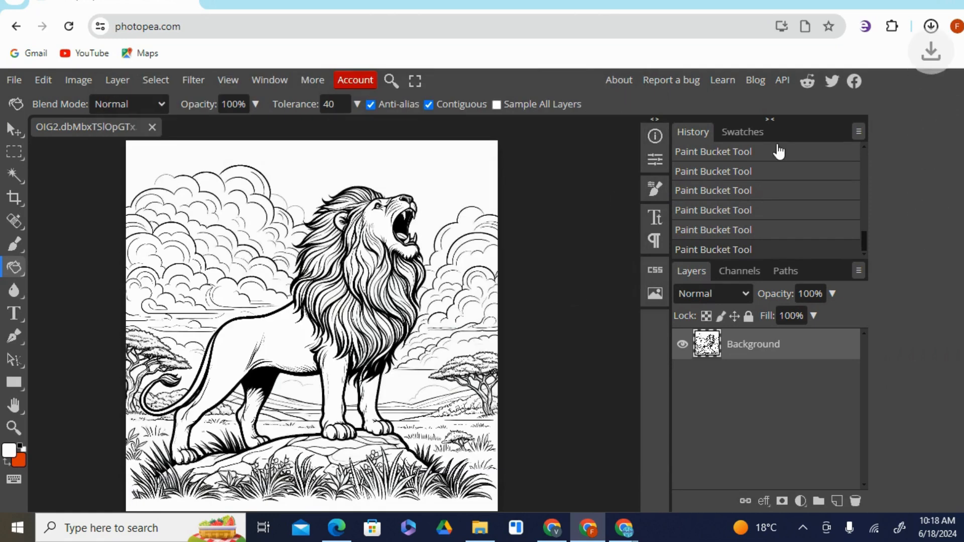
left_click(932, 26)
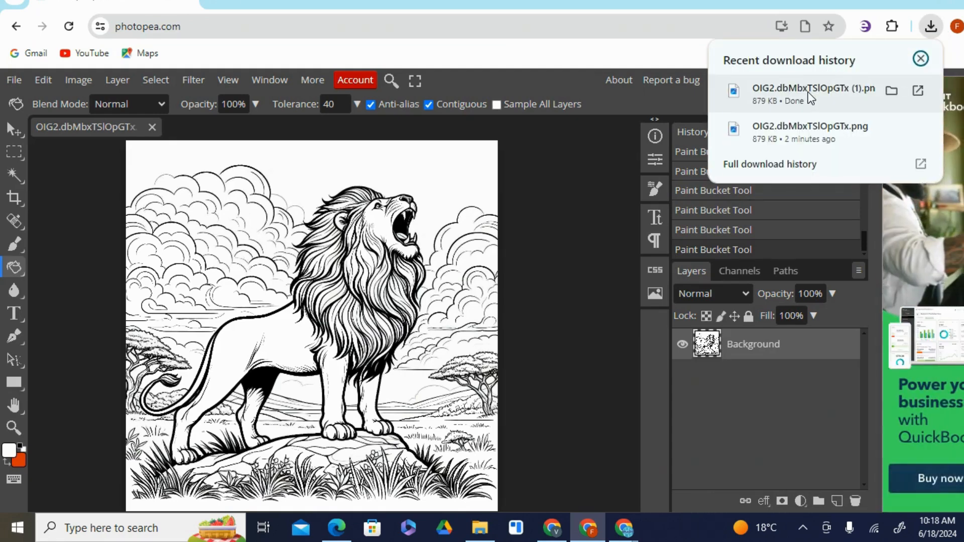
left_click(810, 94)
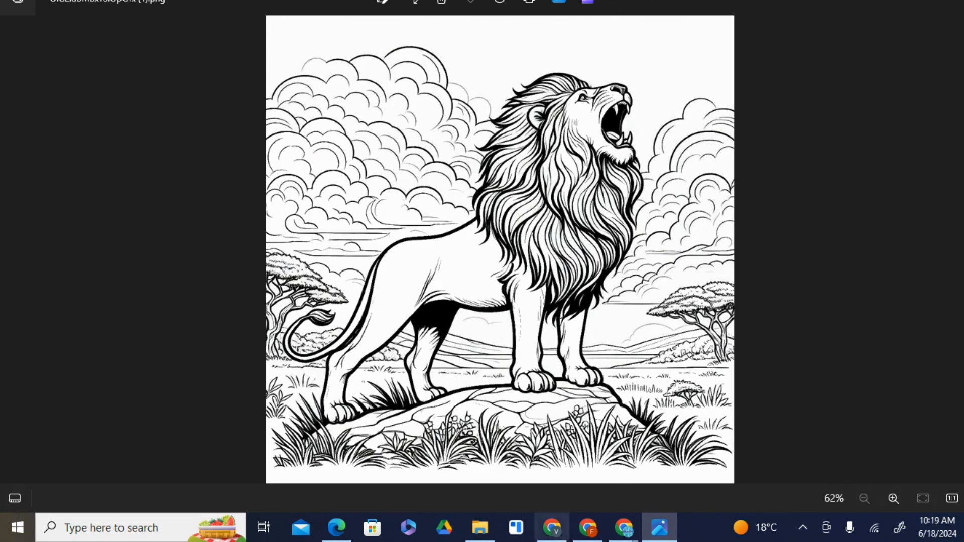
Step: Switch to the KDP help page and look through its Print Options, from ink and paper type to trim size
left_click(554, 534)
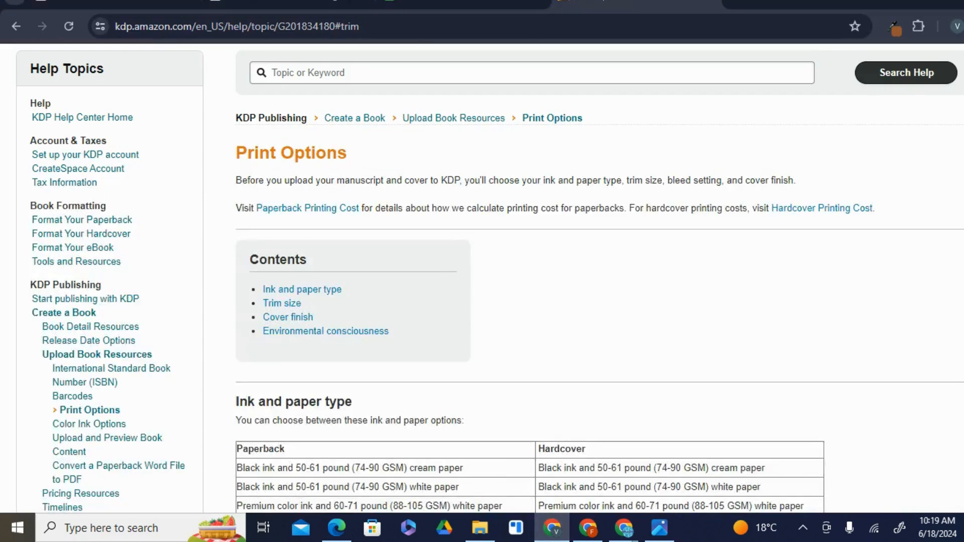
scroll(497, 279, "down", 8)
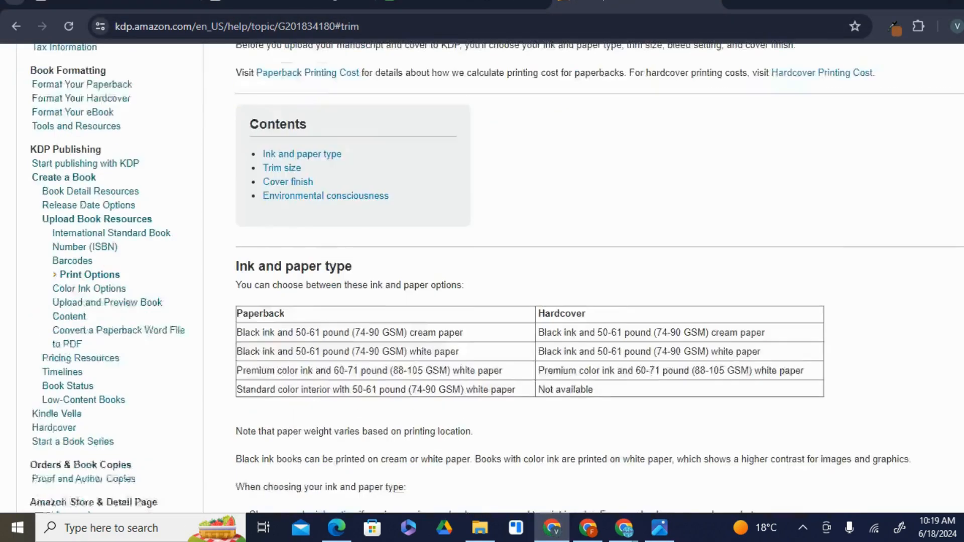
scroll(496, 279, "up", 9)
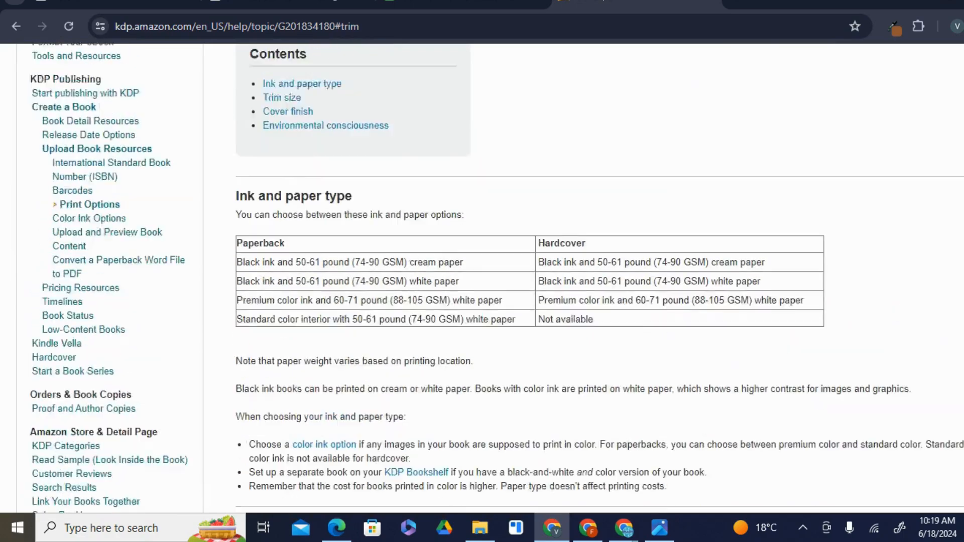
scroll(496, 280, "down", 16)
scroll(497, 279, "down", 4)
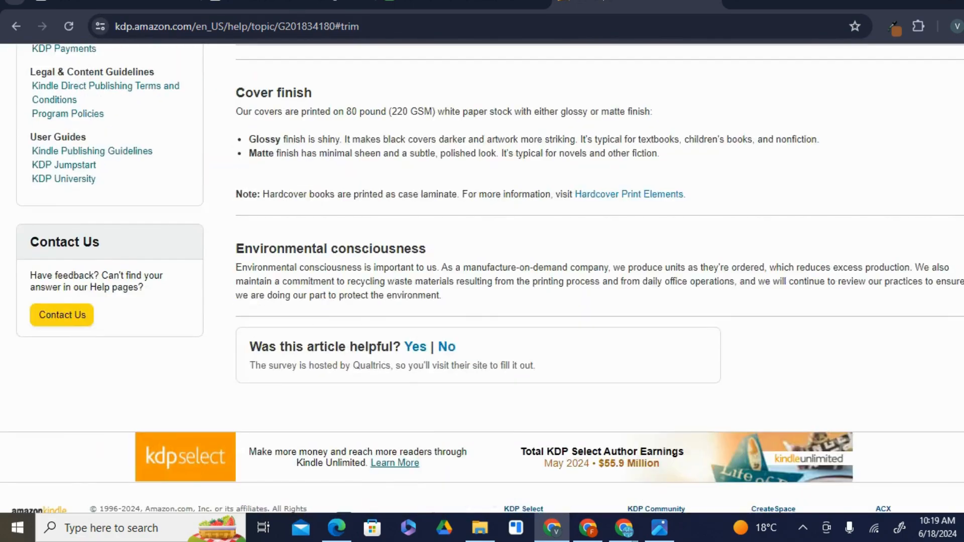
scroll(497, 279, "up", 14)
scroll(496, 279, "up", 7)
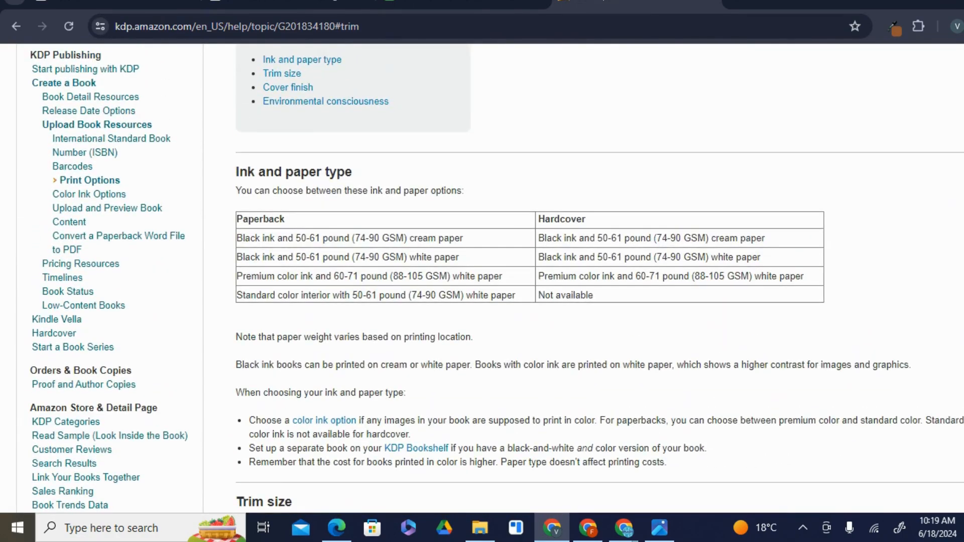
scroll(496, 279, "down", 6)
scroll(496, 279, "down", 5)
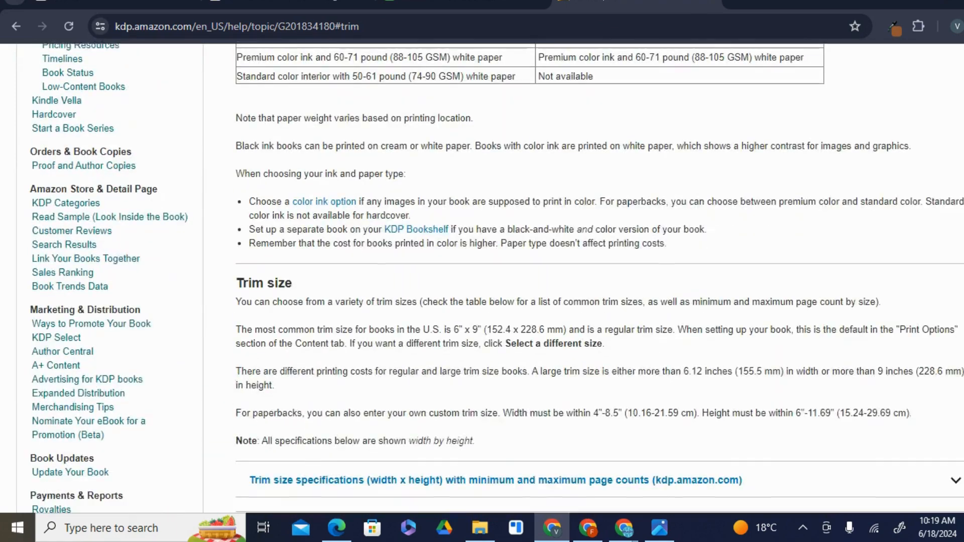
scroll(497, 279, "down", 3)
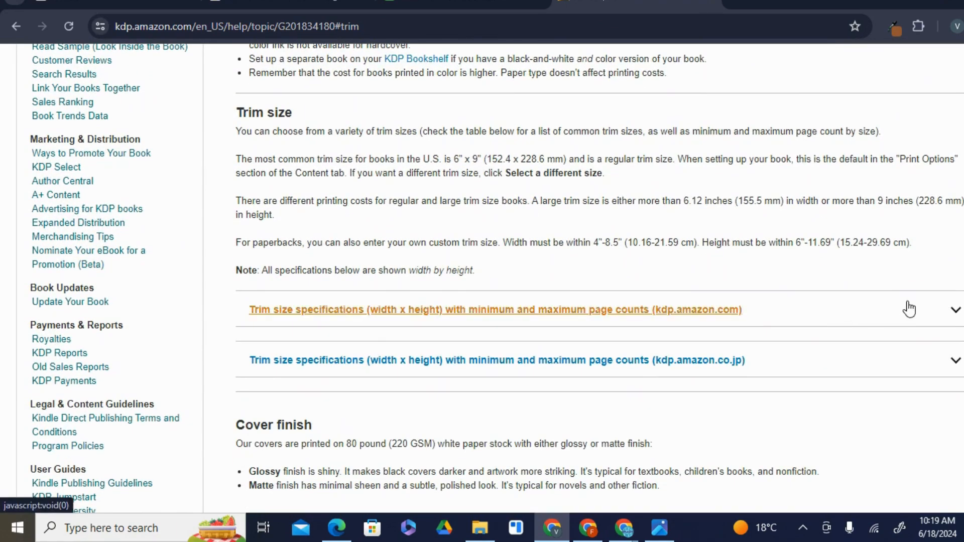
Step: Expand the kdp.amazon.com trim size specifications and compare the 8.5" x 8.5" and 8.5" x 11" paperback entries with the square lion image
left_click(910, 309)
scroll(910, 310, "down", 10)
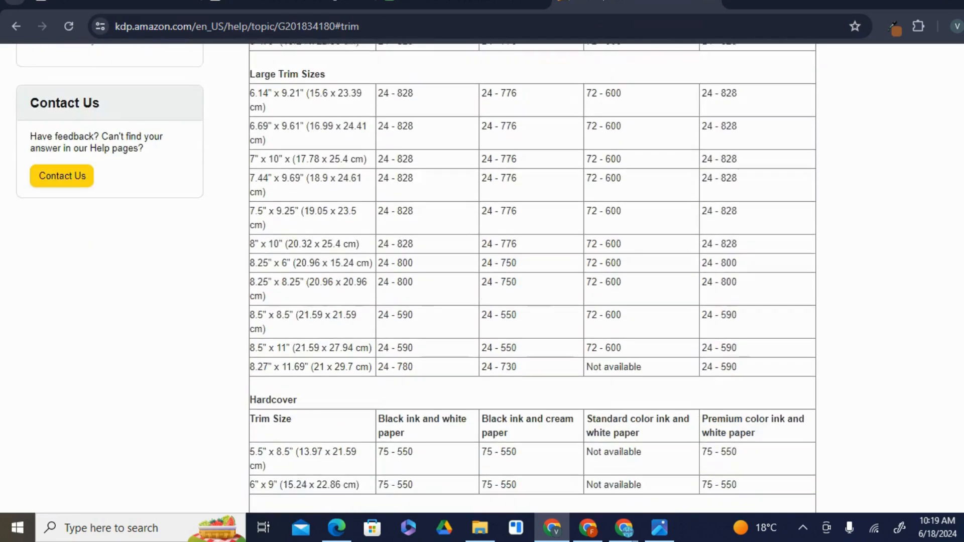
scroll(336, 336, "down", 2)
scroll(336, 336, "up", 1)
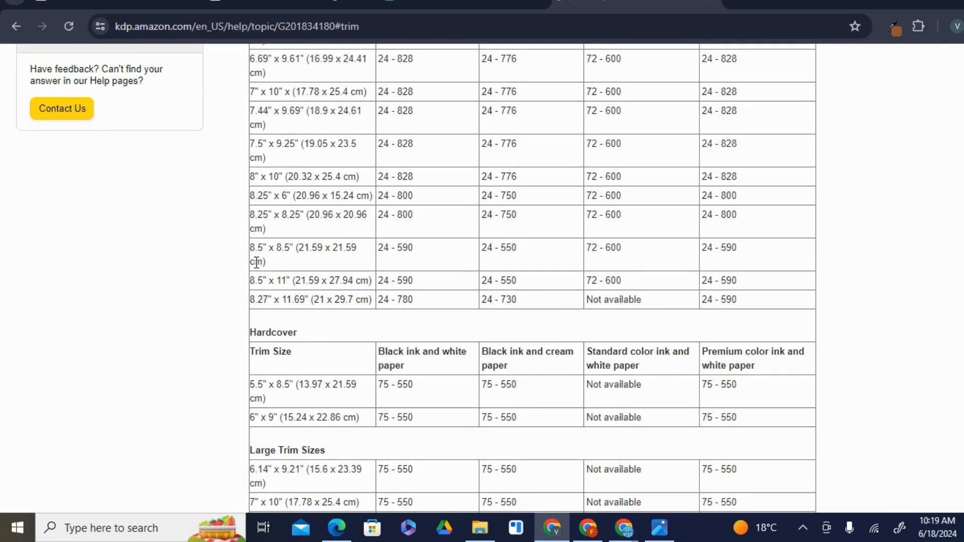
left_click_drag(250, 247, 295, 247)
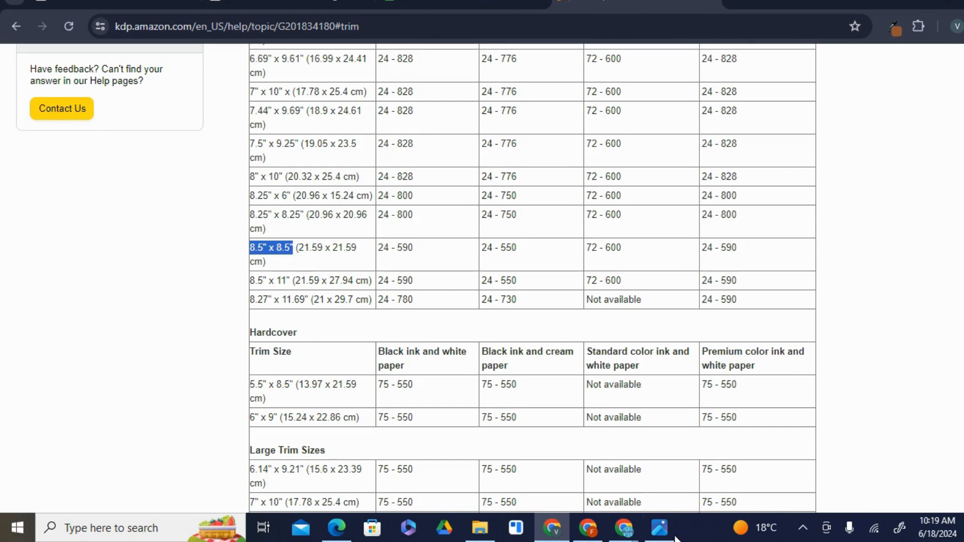
left_click(651, 538)
left_click(651, 538)
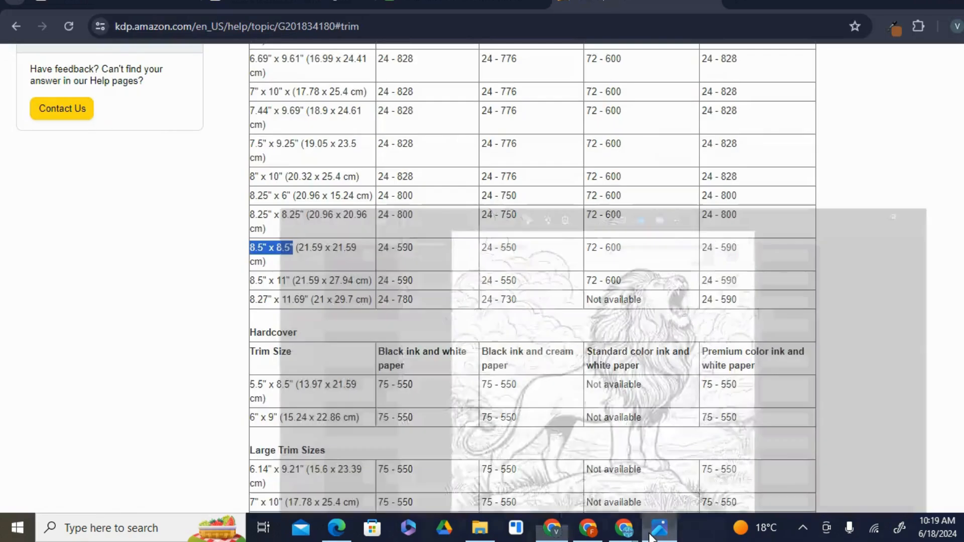
left_click_drag(249, 282, 289, 279)
left_click(284, 280)
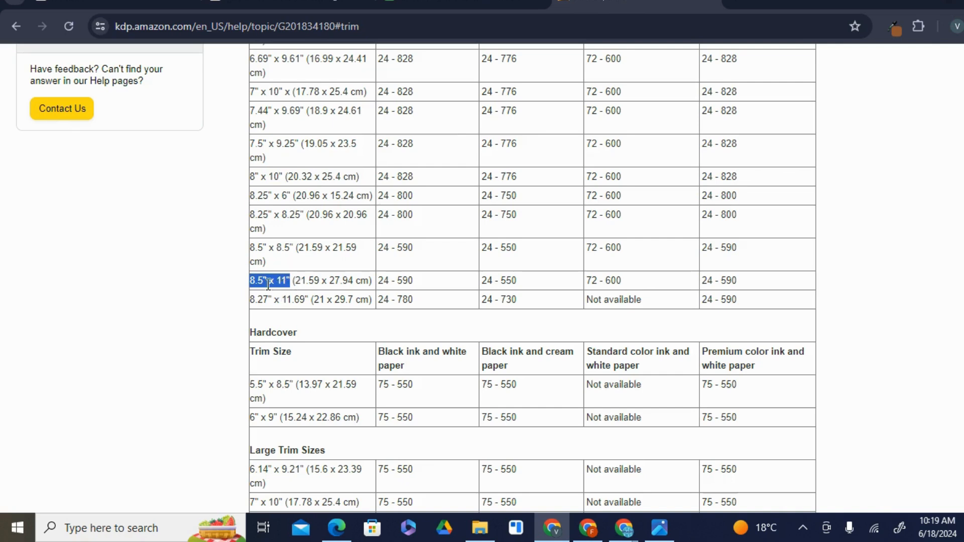
left_click(226, 287)
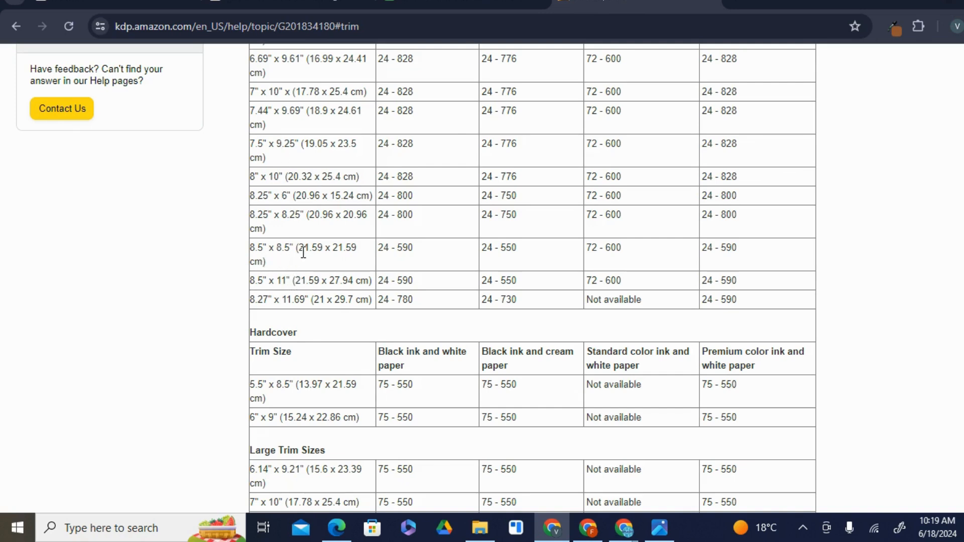
Step: Examine the book formats and page counts in Amazon's adult coloring book results and return to the KDP trim sizes
left_click(289, 2)
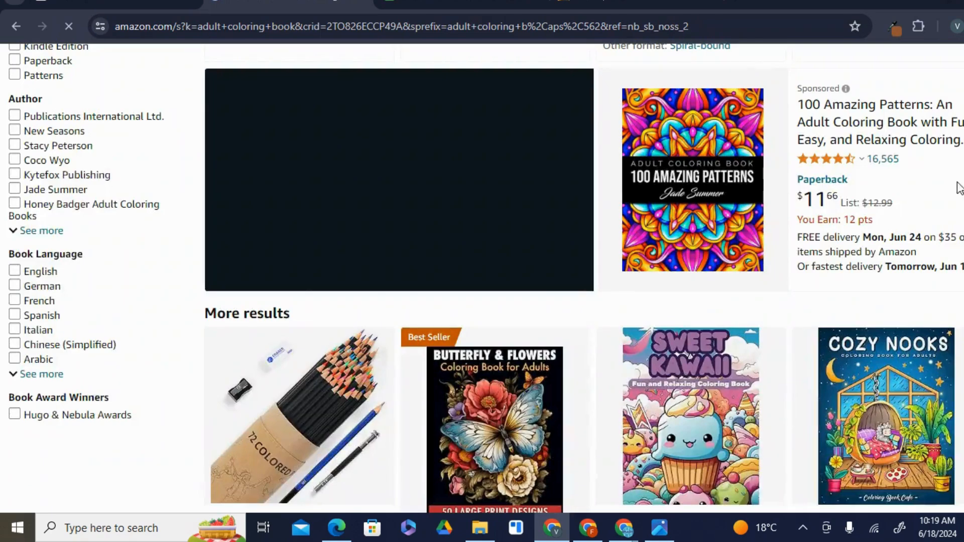
scroll(482, 282, "down", 10)
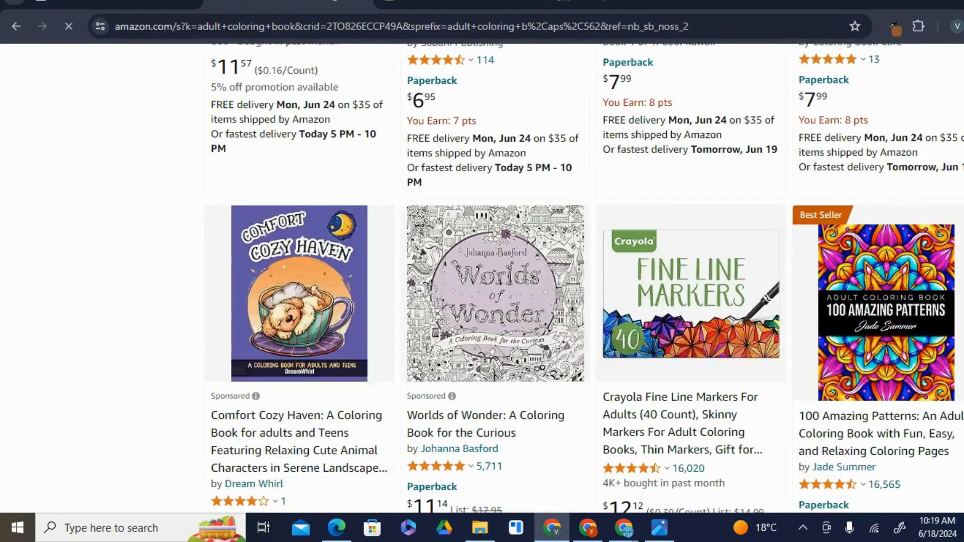
scroll(482, 281, "up", 18)
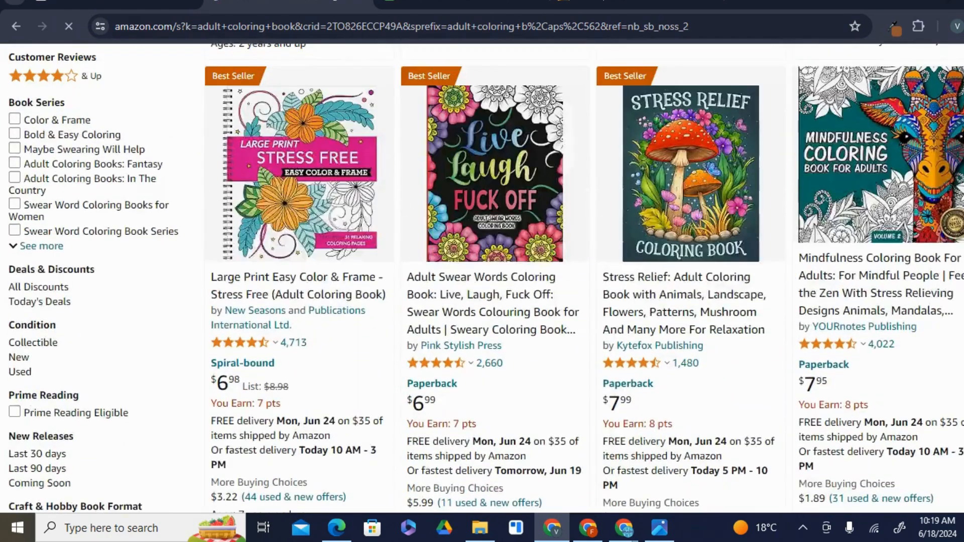
scroll(482, 281, "down", 2)
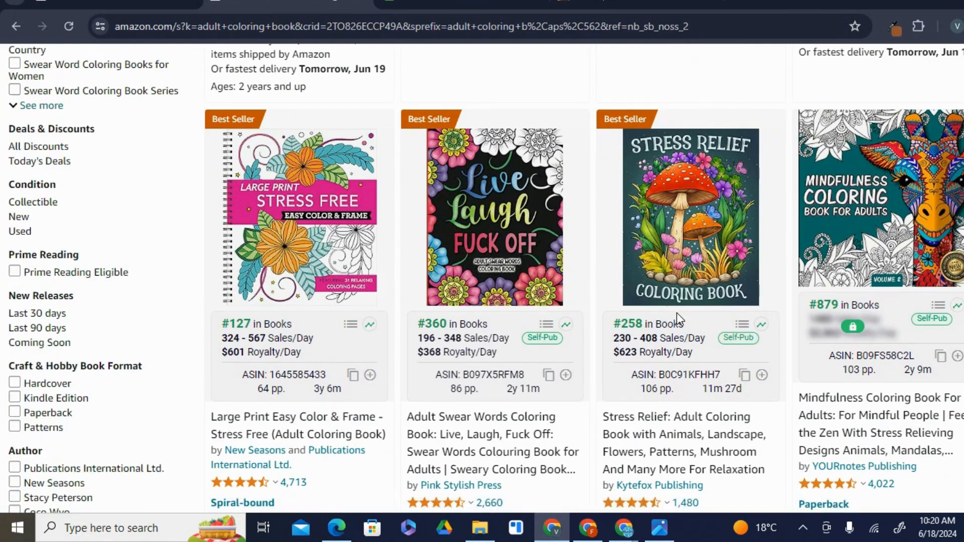
left_click(280, 225)
left_click(636, 3)
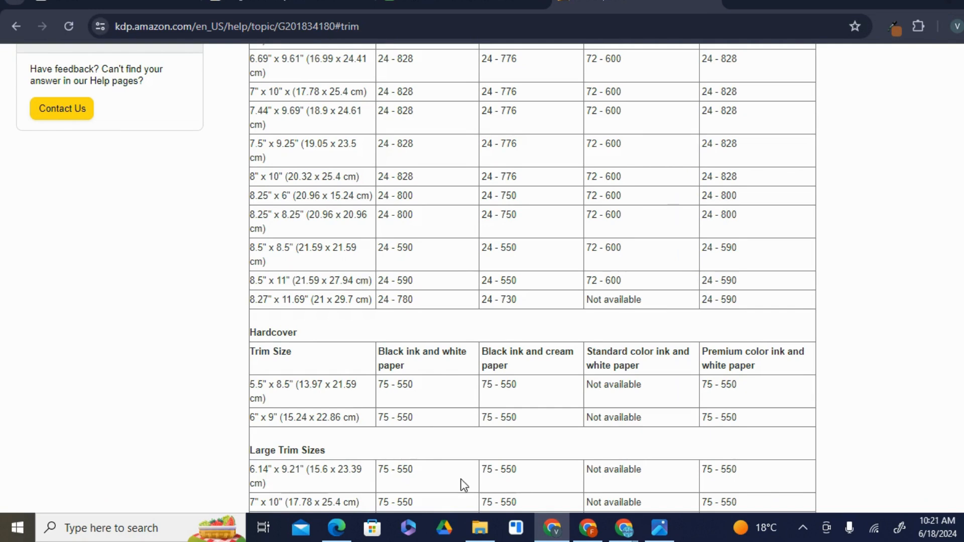
Step: Switch to the Sample Manuscript in Canva, align page 4's lion image with the frame's upper-left corner and enlarge it slightly
left_click(336, 534)
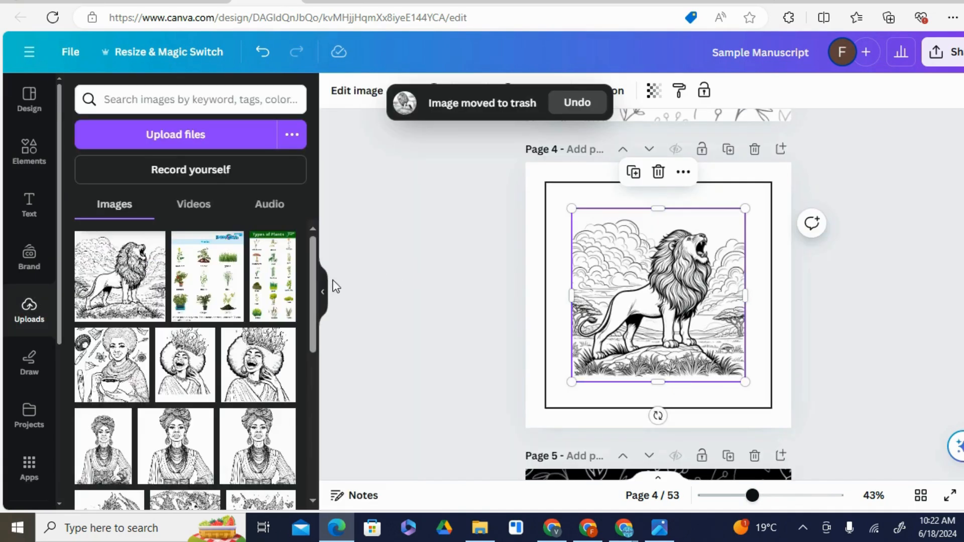
left_click(324, 292)
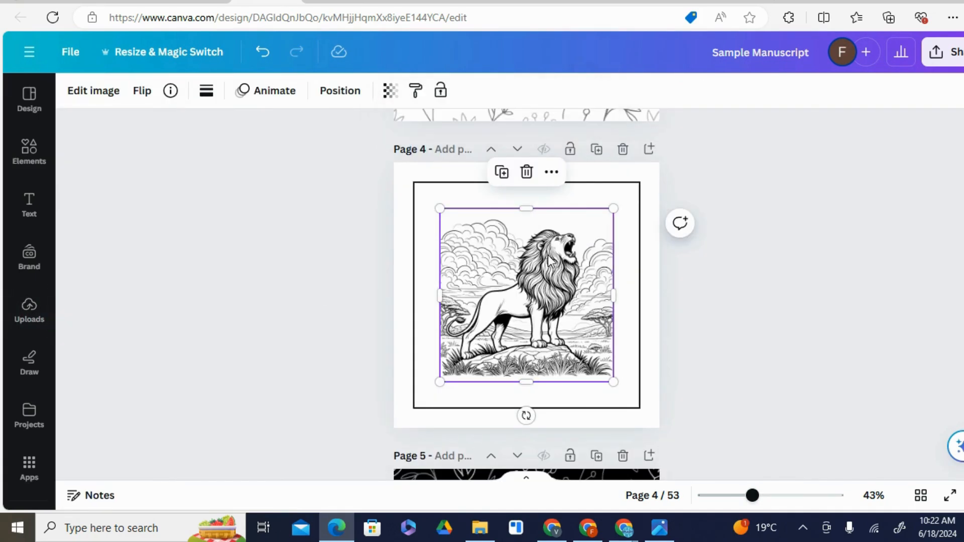
left_click_drag(510, 230, 493, 220)
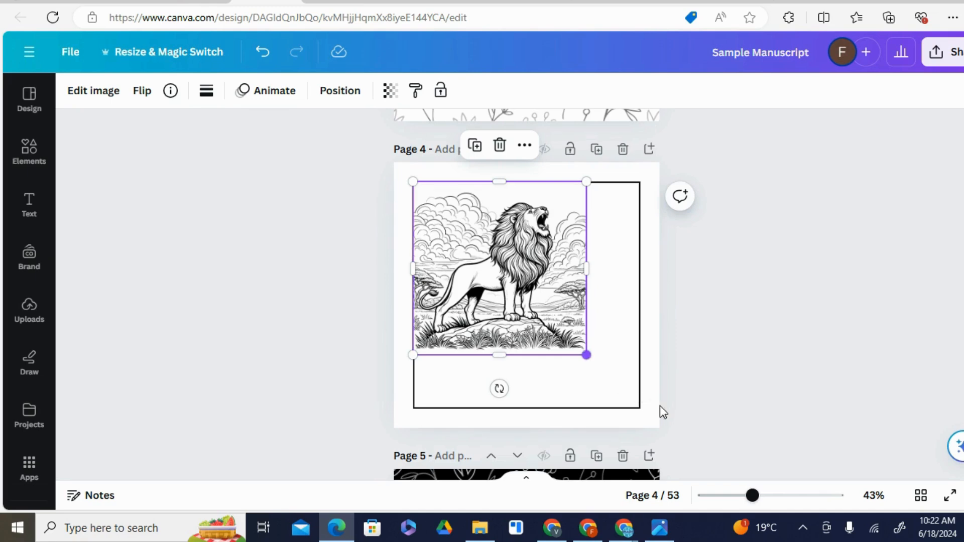
left_click_drag(661, 409, 600, 367)
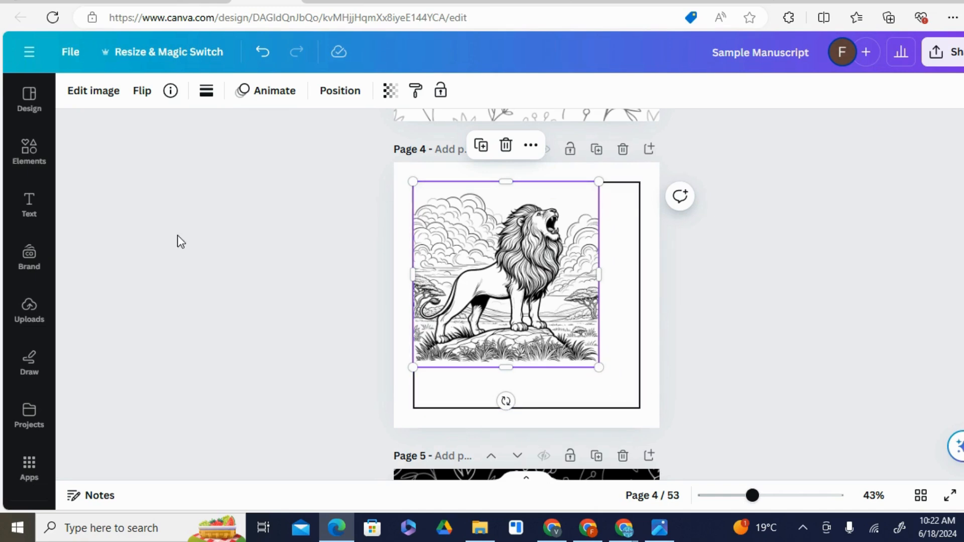
left_click(29, 151)
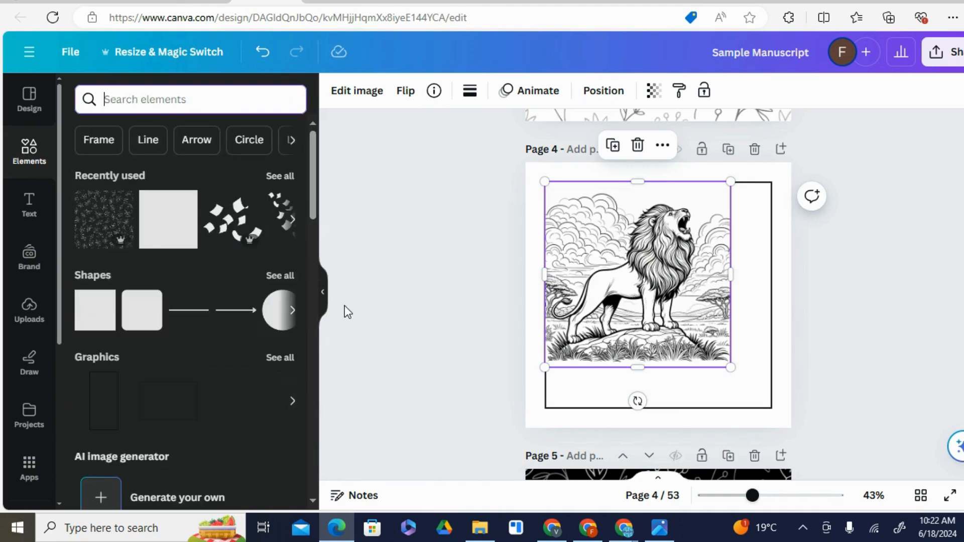
left_click(324, 302)
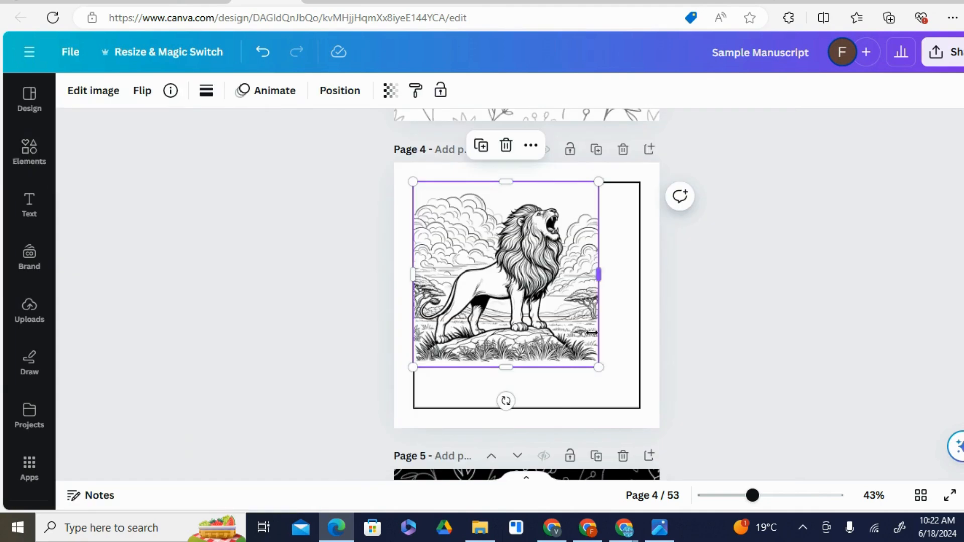
Step: Enlarge the lion image to the frame's full width and trim its blank lower edge so the grass meets the frame's bottom line
left_click_drag(601, 369, 641, 405)
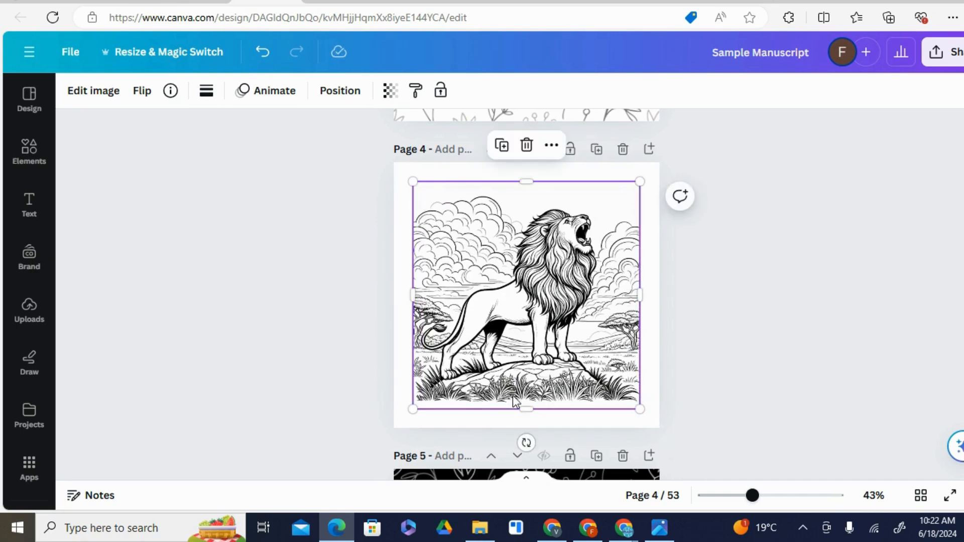
left_click_drag(509, 398, 510, 390)
left_click_drag(510, 325, 506, 319)
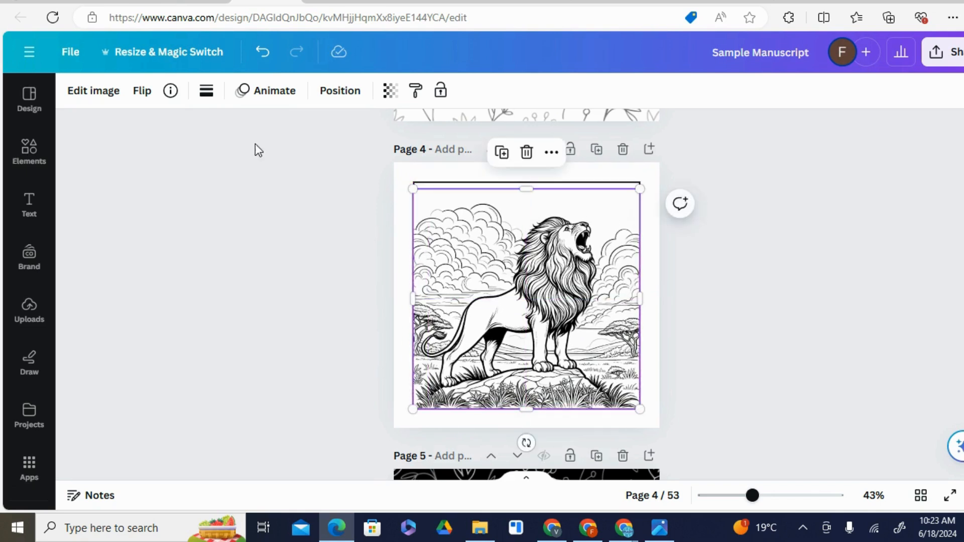
Step: Raise the contrast of page 4's lion image to 56
left_click(88, 98)
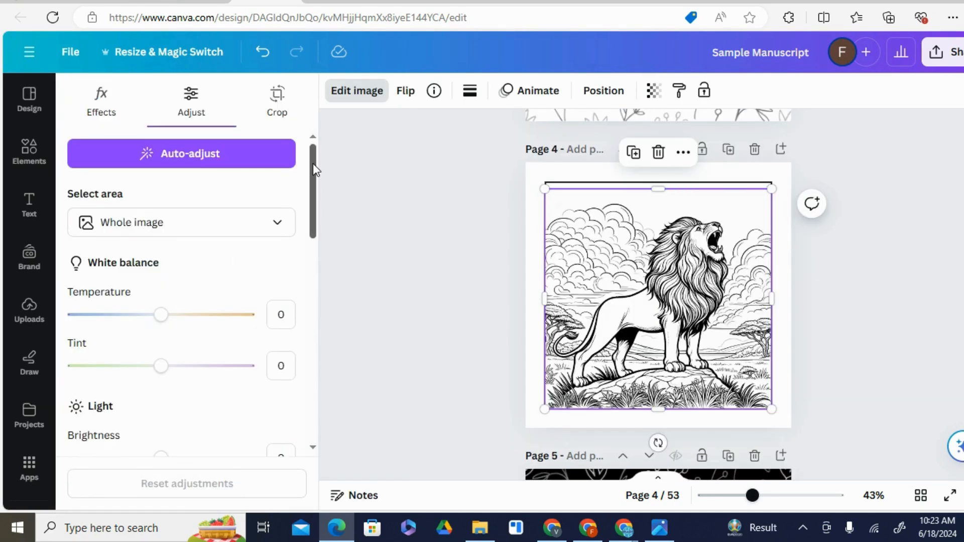
left_click_drag(313, 165, 308, 232)
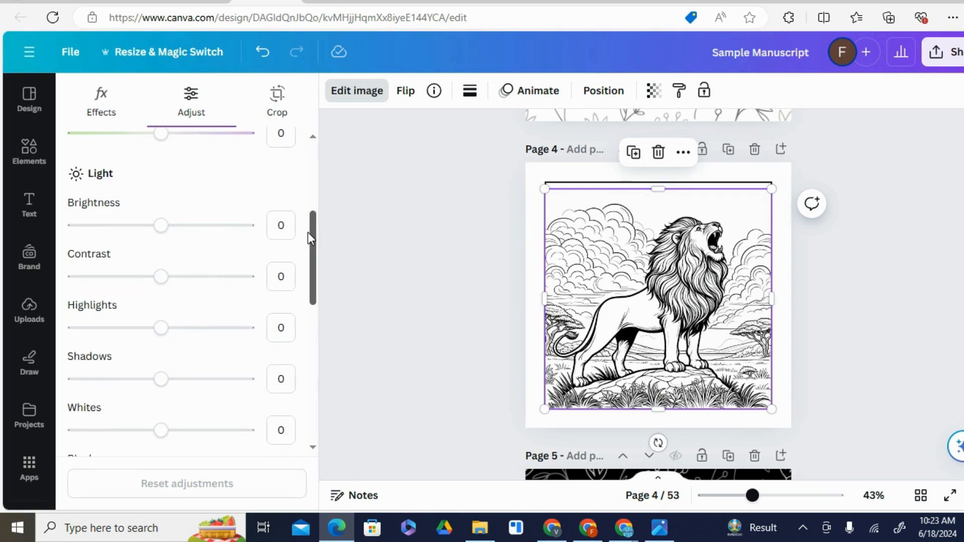
left_click(214, 277)
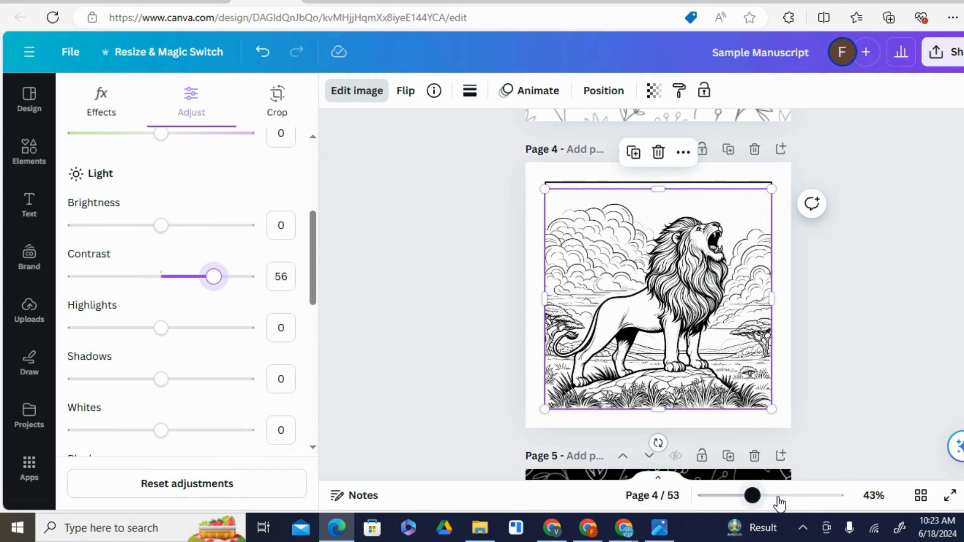
Step: Raise the highlights of page 4's lion image to 45 and increase its whites
left_click(787, 496)
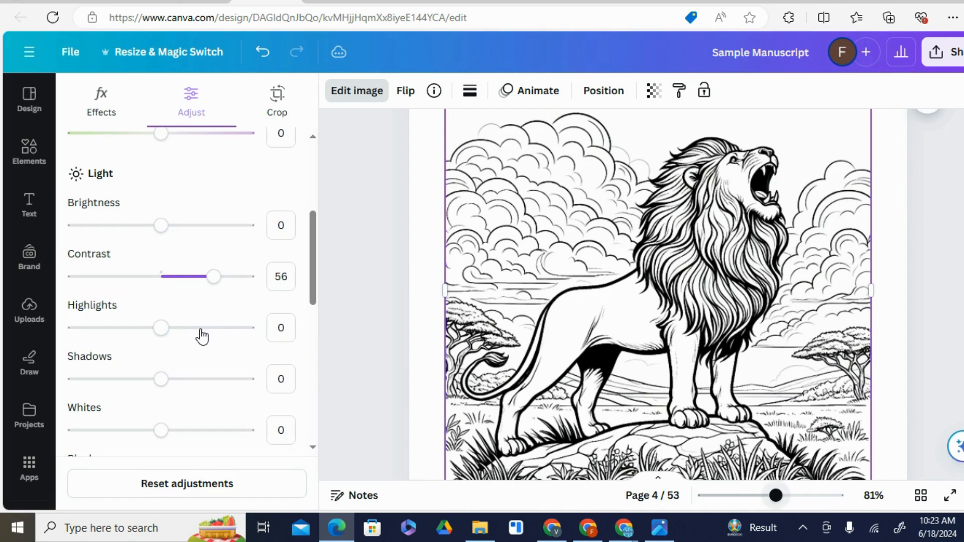
left_click(201, 330)
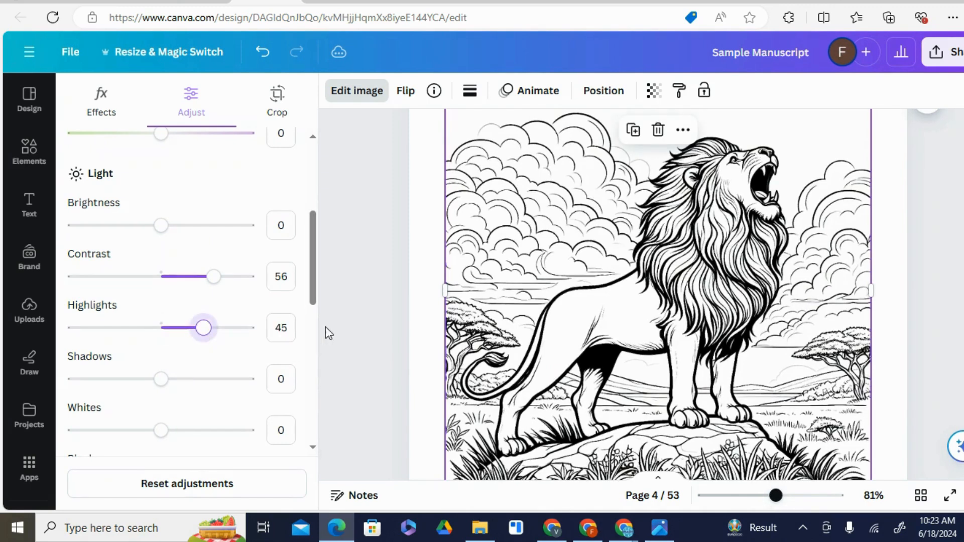
scroll(314, 297, "down", 3)
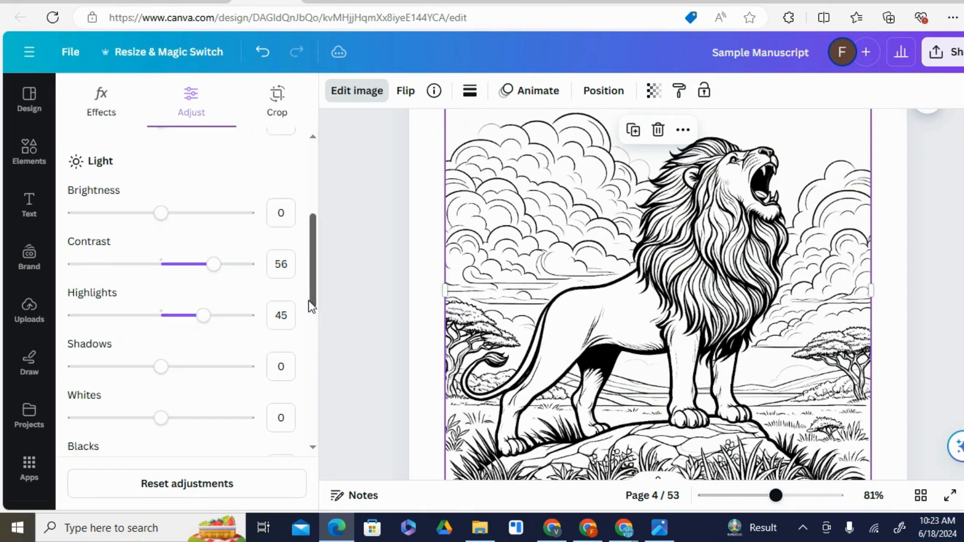
left_click(187, 327)
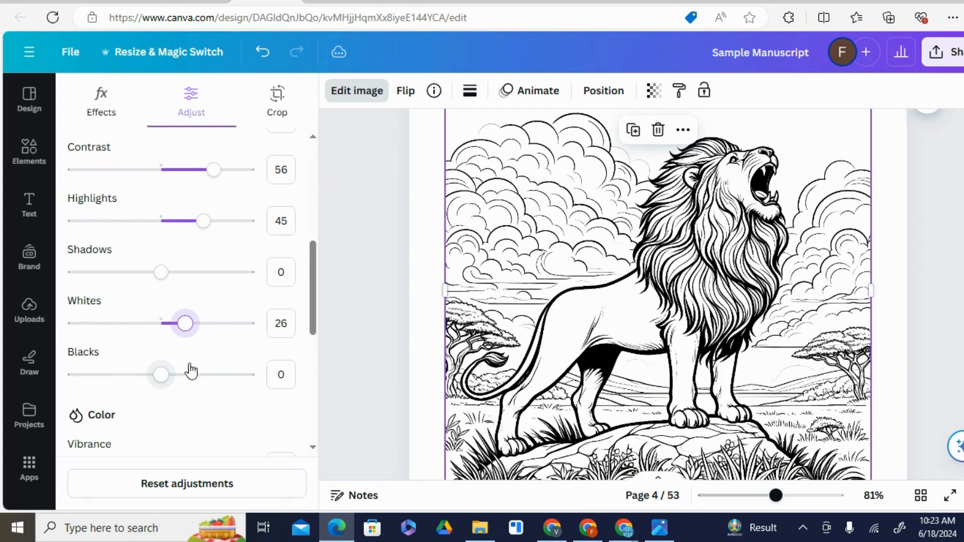
left_click(196, 324)
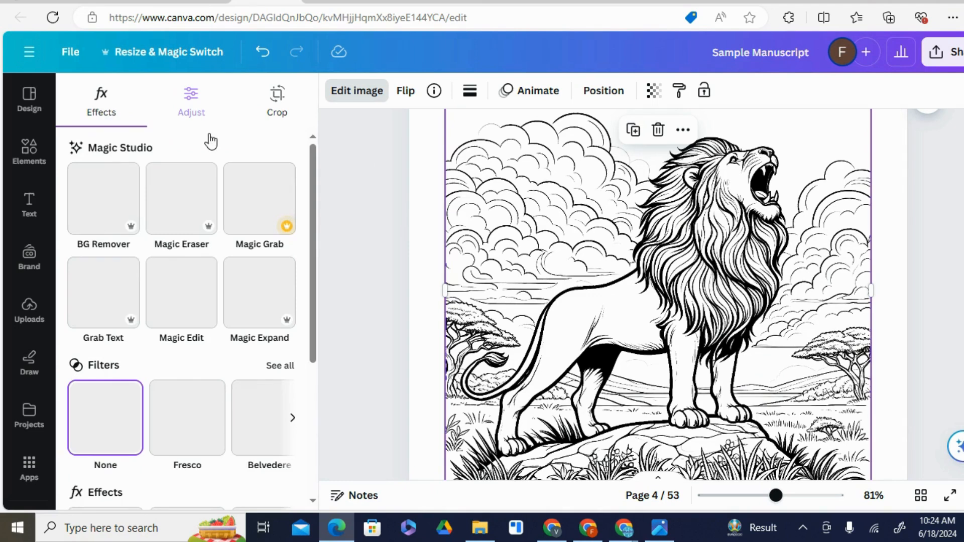
Step: Upscale page 4's lion image 4x with Image Upscaler and replace the original with the enhanced version
scroll(313, 290, "down", 5)
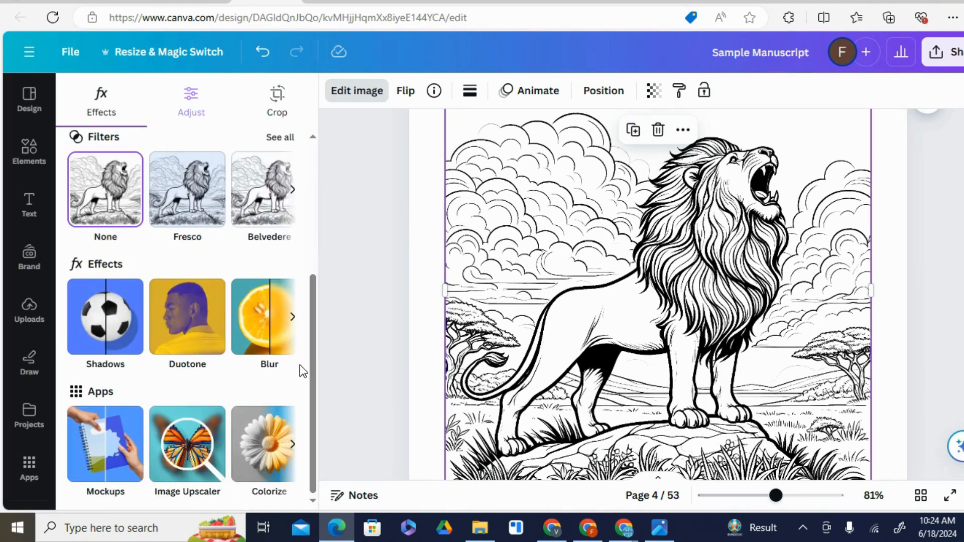
left_click(201, 446)
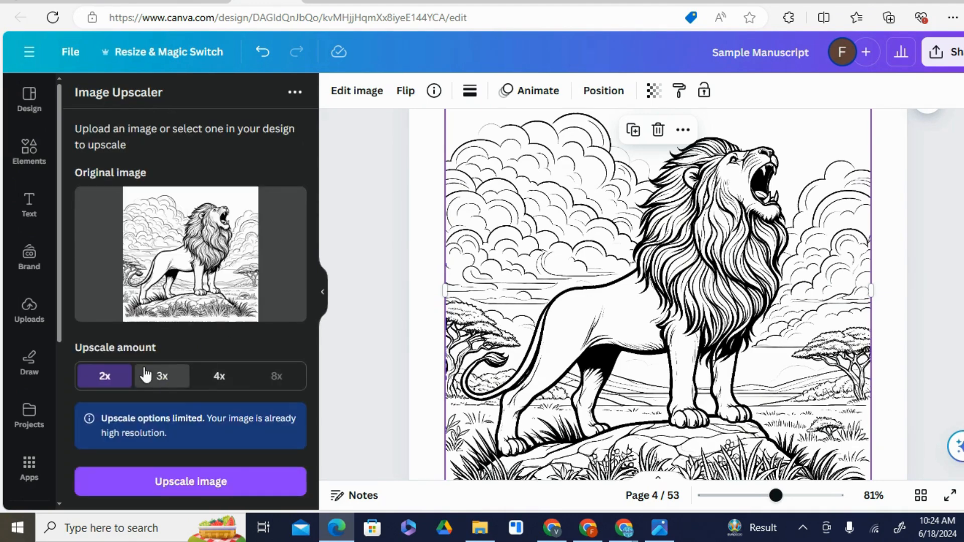
left_click(220, 378)
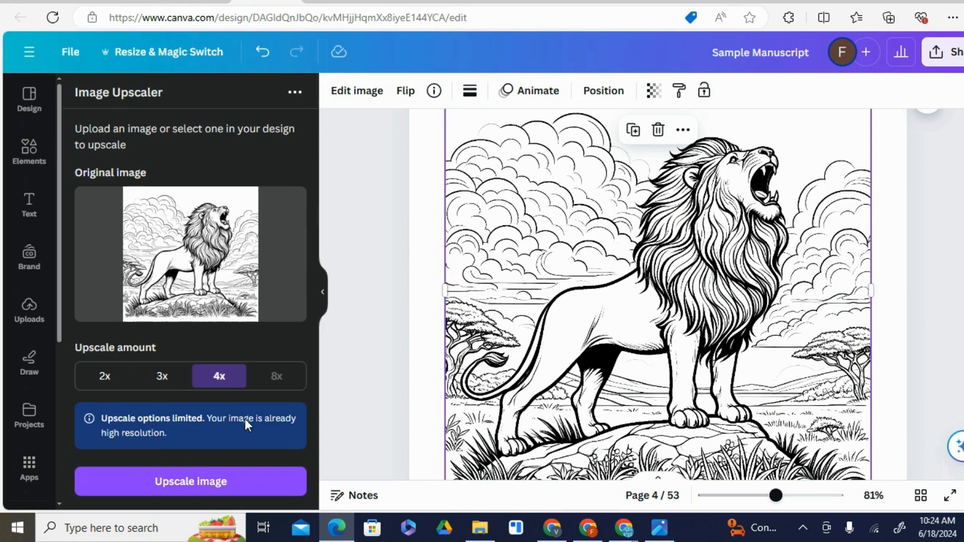
left_click(201, 484)
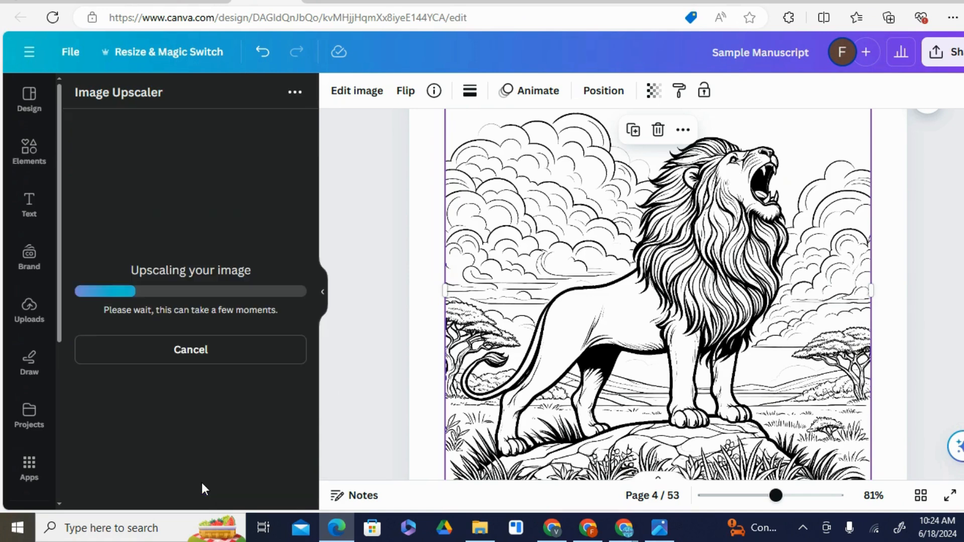
left_click(805, 498)
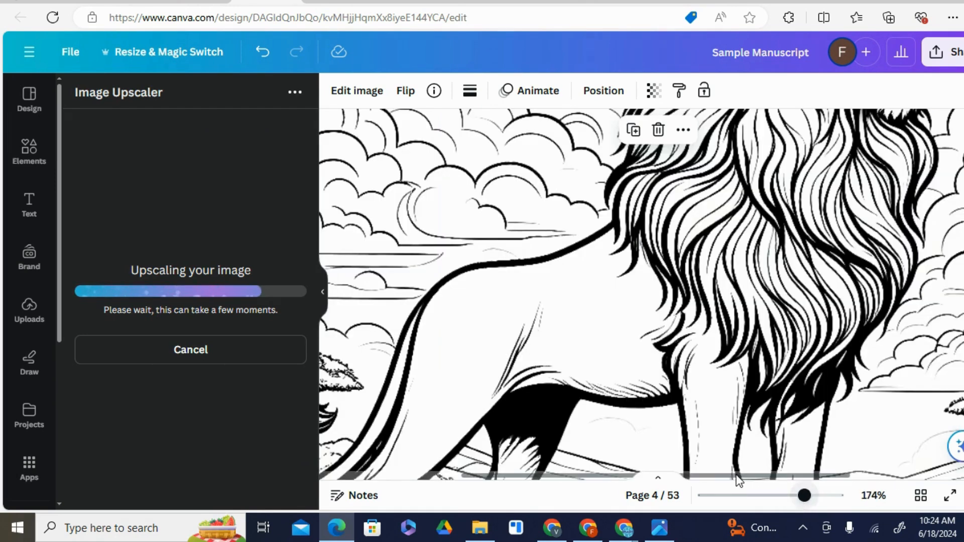
left_click_drag(722, 476, 664, 477)
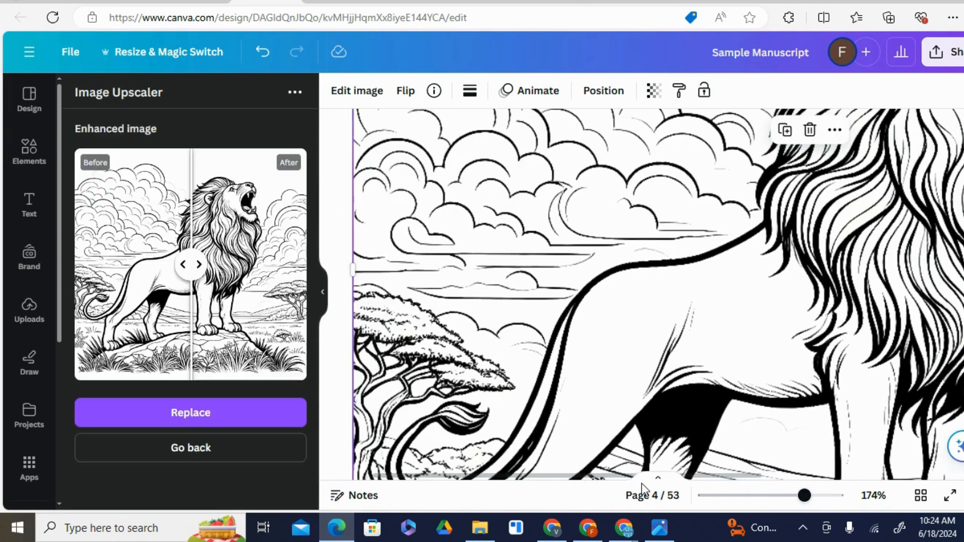
left_click(833, 496)
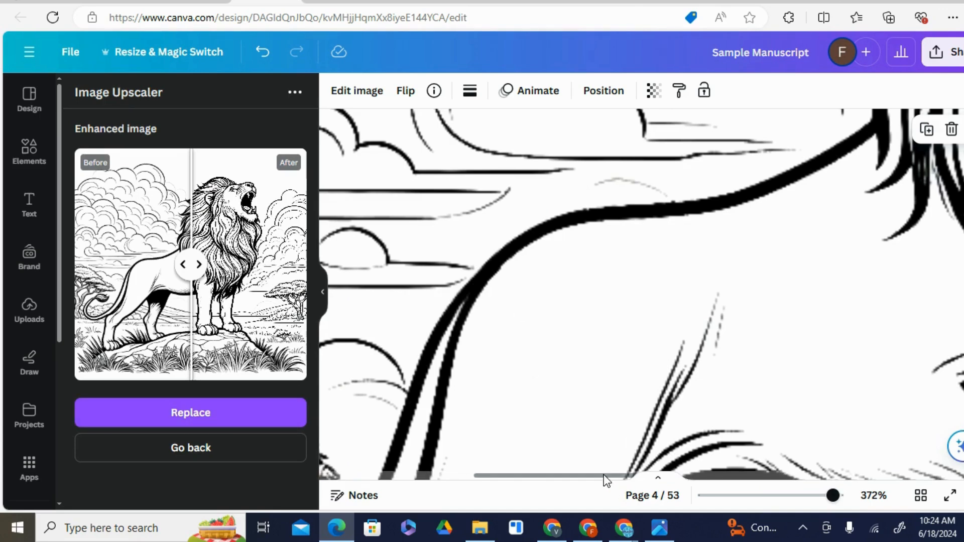
mouse_move(583, 483)
left_mouse_down()
mouse_move(478, 505)
mouse_move(527, 493)
mouse_move(581, 497)
left_mouse_up()
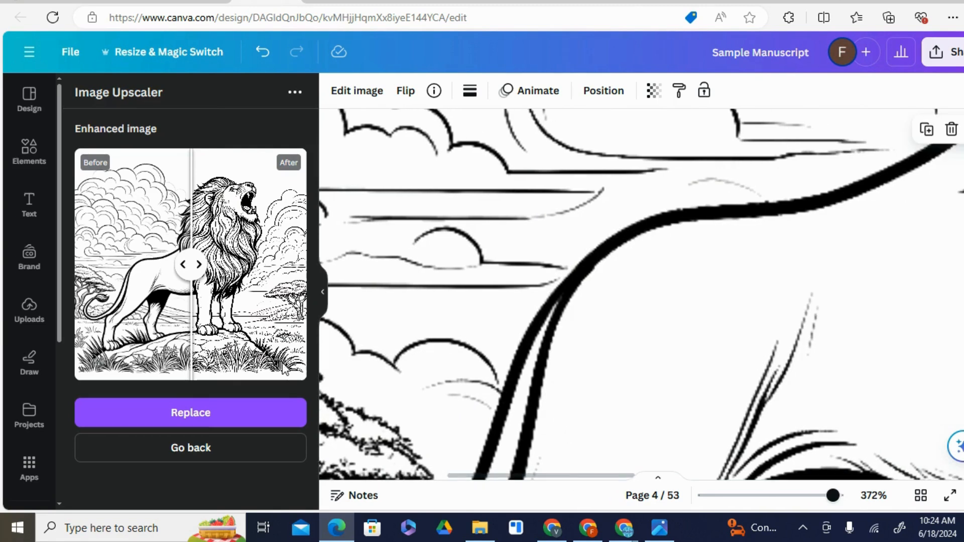
left_click(197, 421)
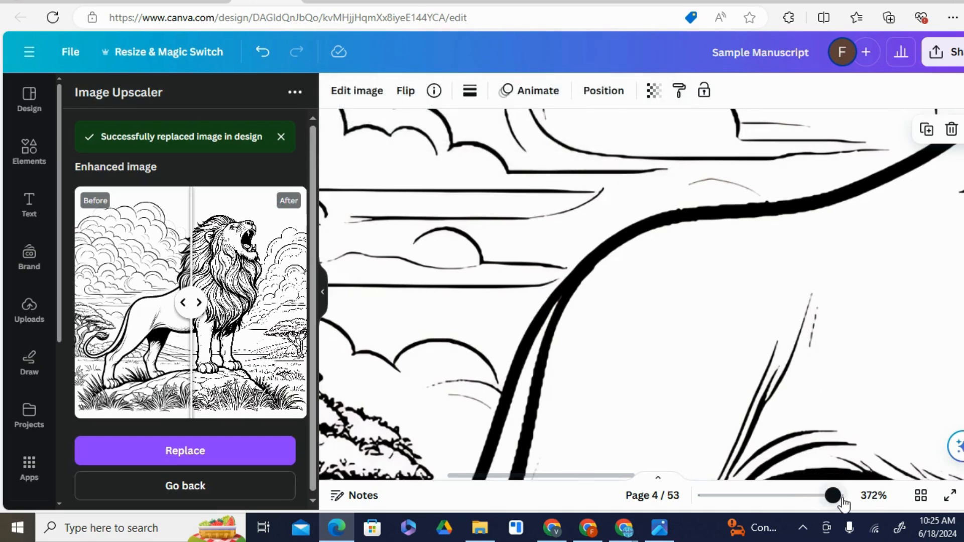
Step: Send the upscaled lion image to the back, behind page 4's frame, and preview the page in full screen
left_click_drag(844, 504, 798, 504)
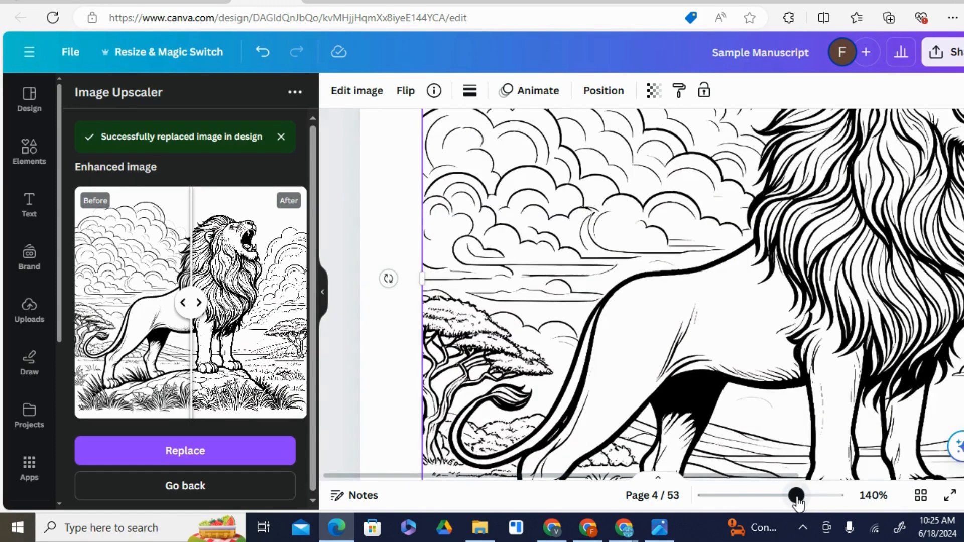
left_click(776, 498)
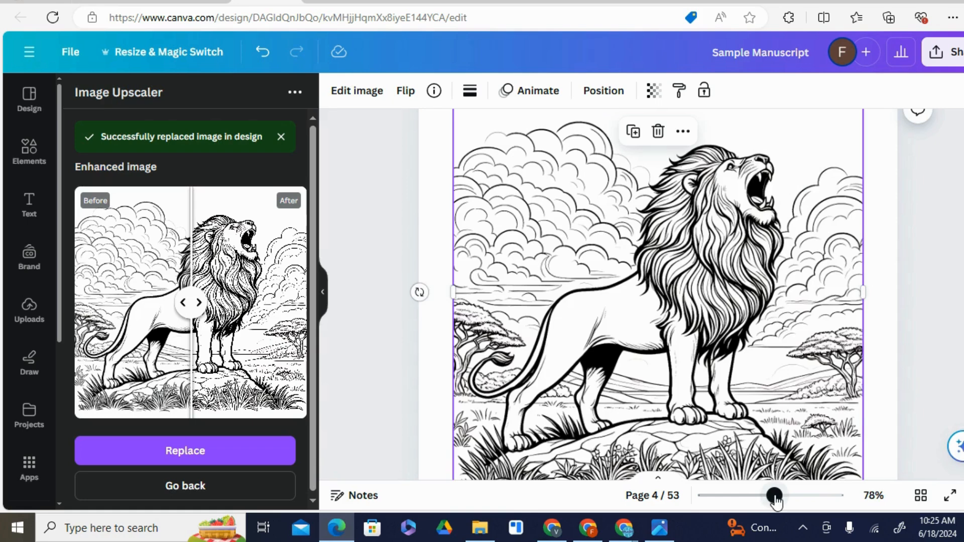
left_click(758, 497)
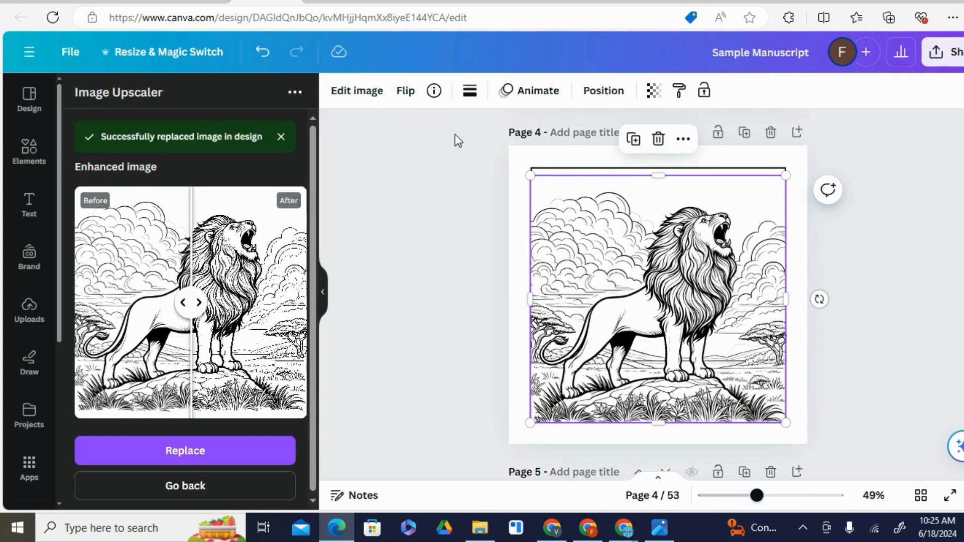
left_click(605, 88)
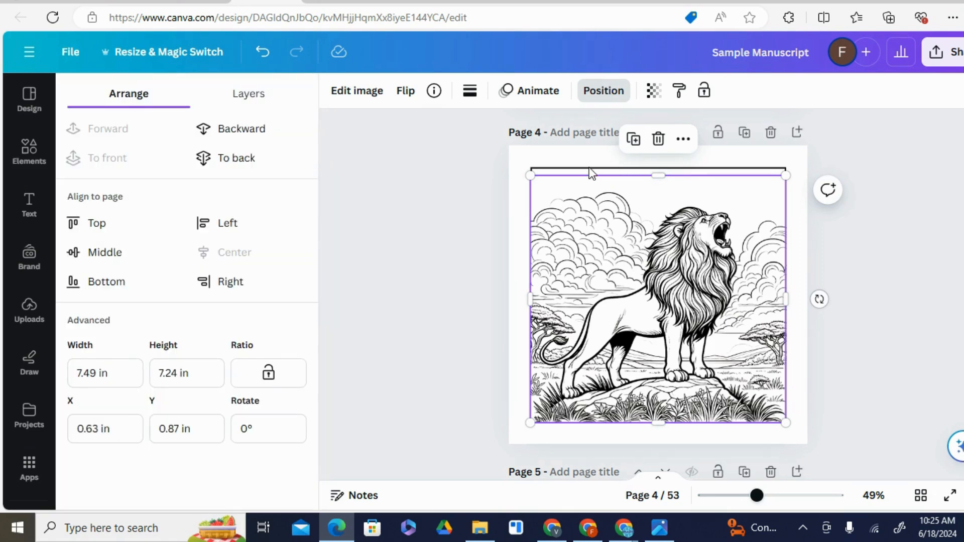
left_click(233, 159)
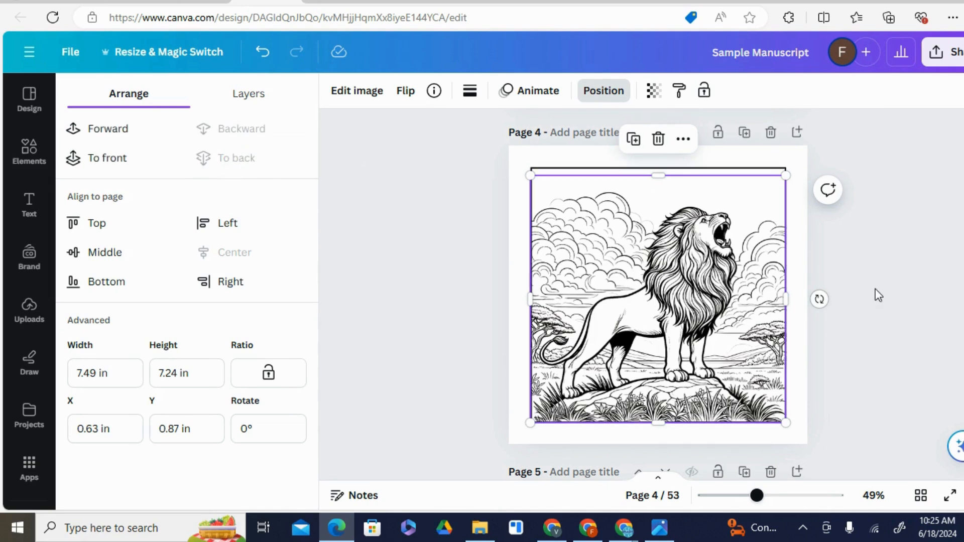
left_click(797, 246)
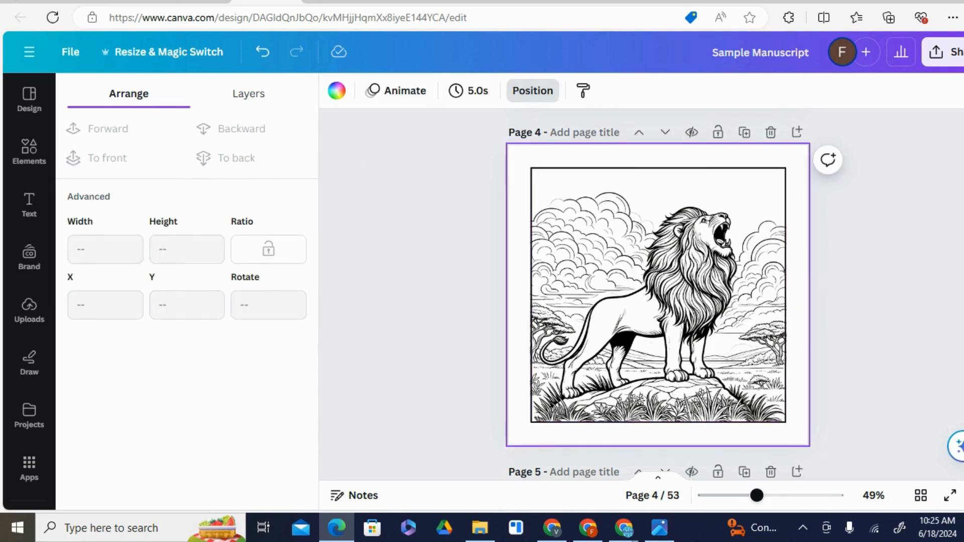
left_click(950, 498)
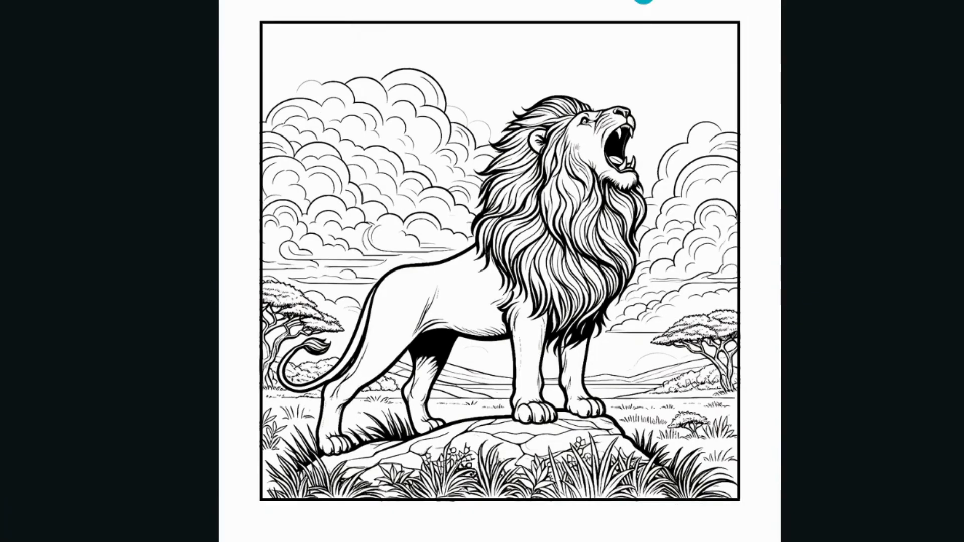
Step: Switch to the samples design, paste the lion image on page 154 and move it slightly upward inside the portrait frame
left_click(497, 35)
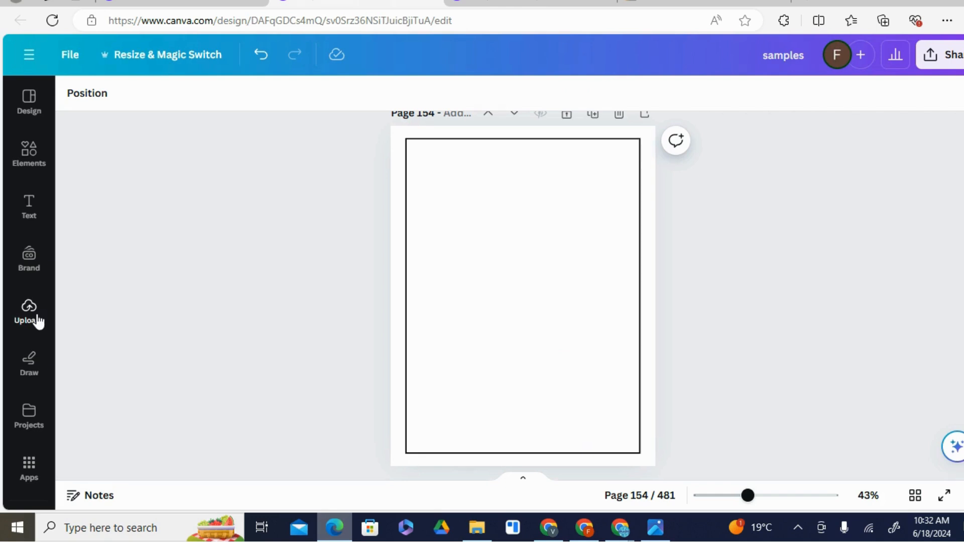
key("ctrl+v")
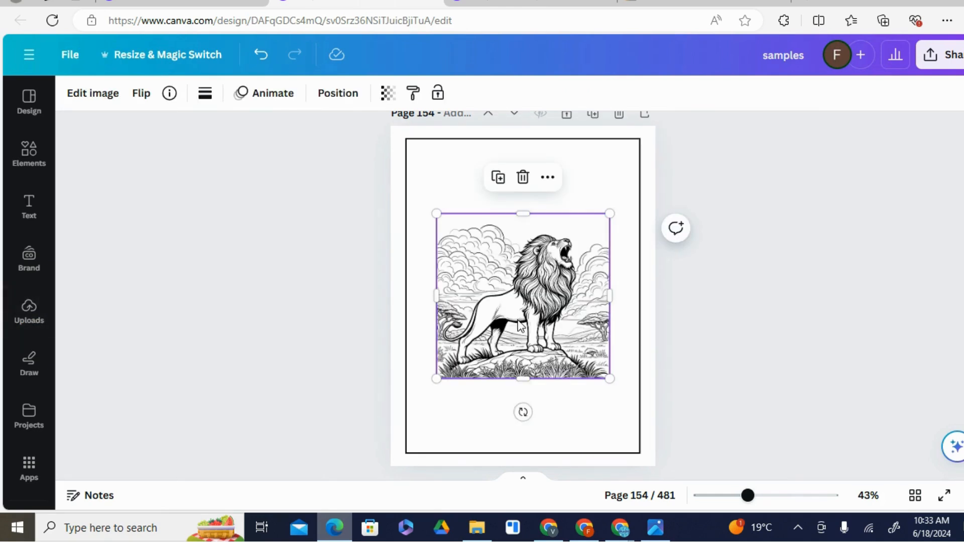
mouse_move(518, 301)
left_mouse_down()
mouse_move(520, 278)
mouse_move(517, 302)
left_mouse_up()
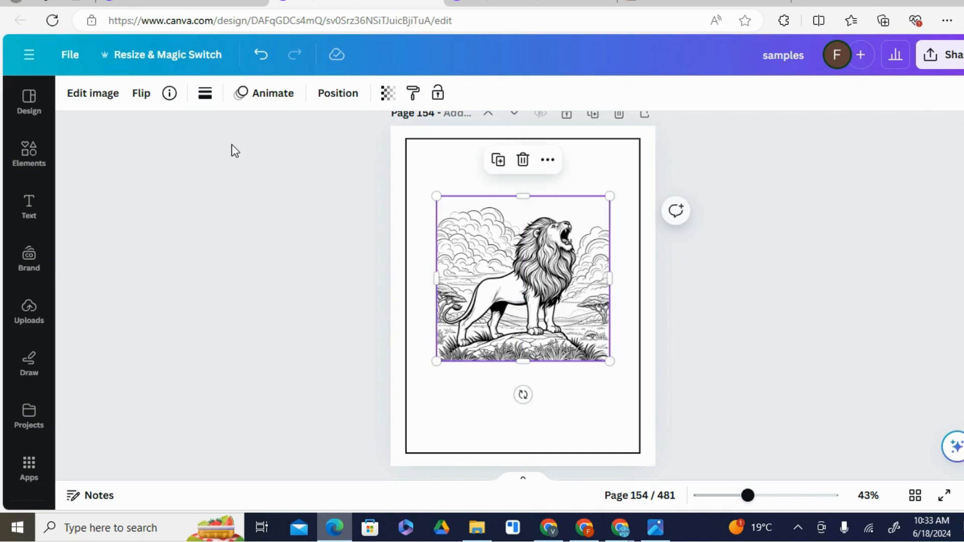
Step: Expand page 154's lion image to a 3:4 portrait ratio with Magic Expand
left_click(96, 95)
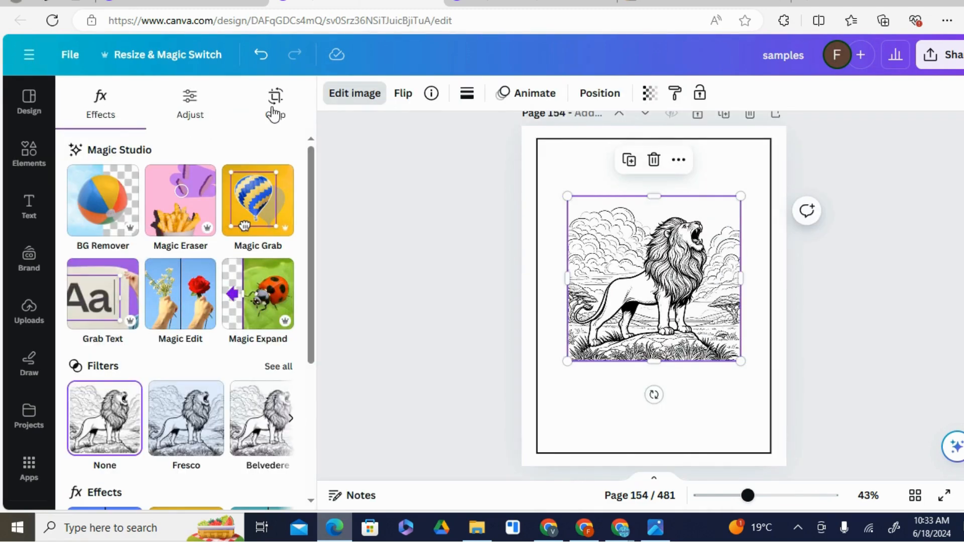
left_click(274, 111)
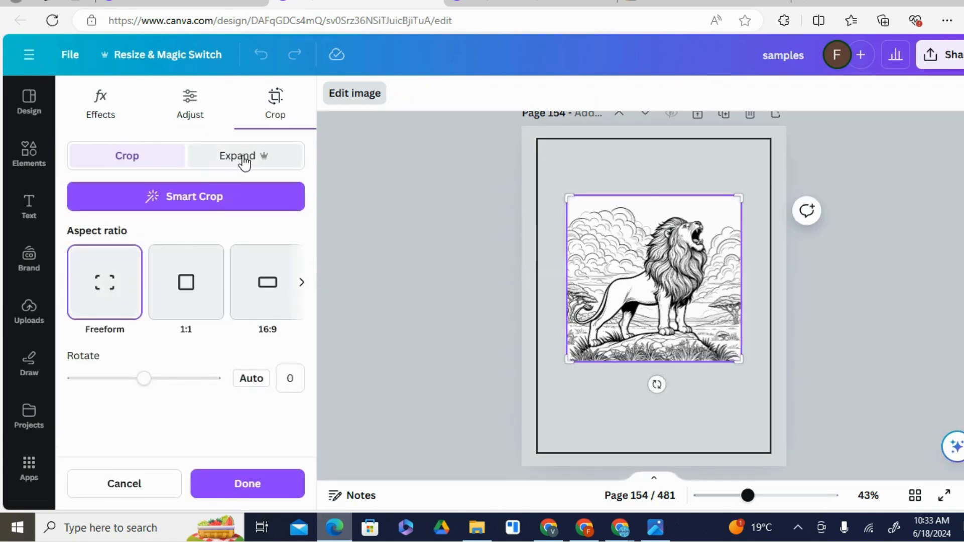
left_click(245, 160)
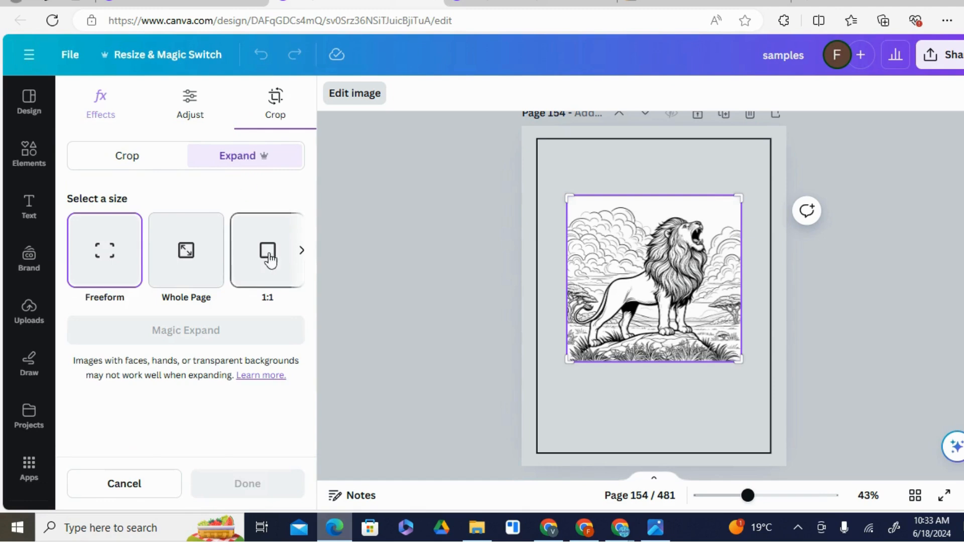
left_click(301, 251)
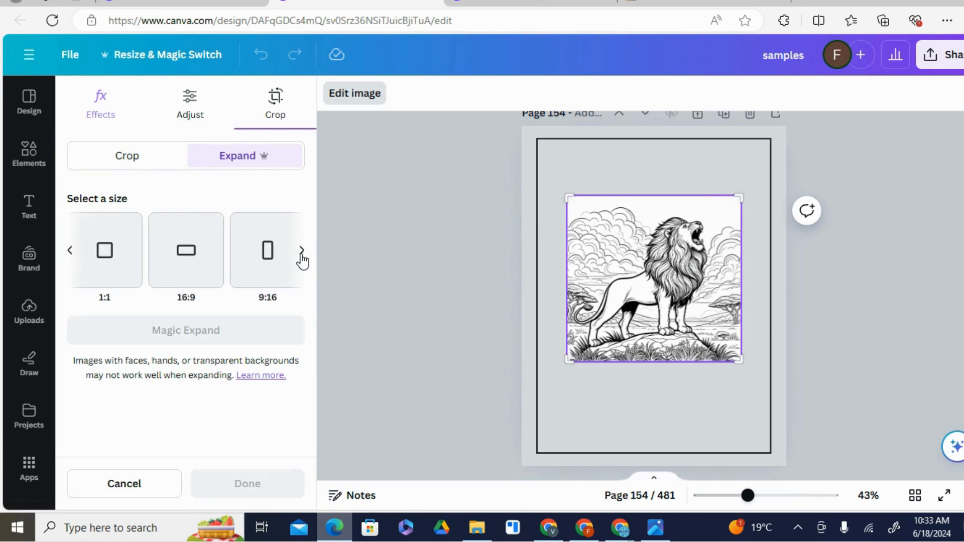
left_click(302, 251)
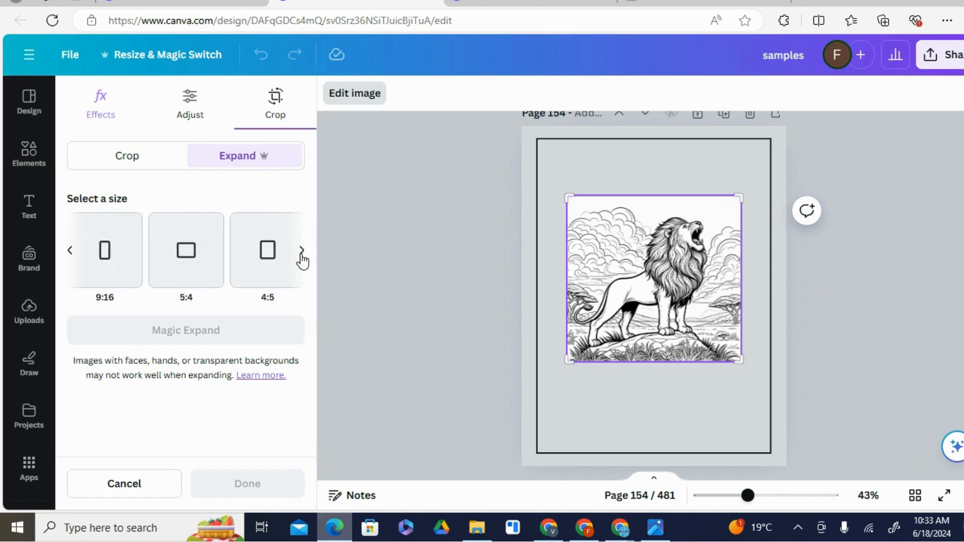
left_click(261, 263)
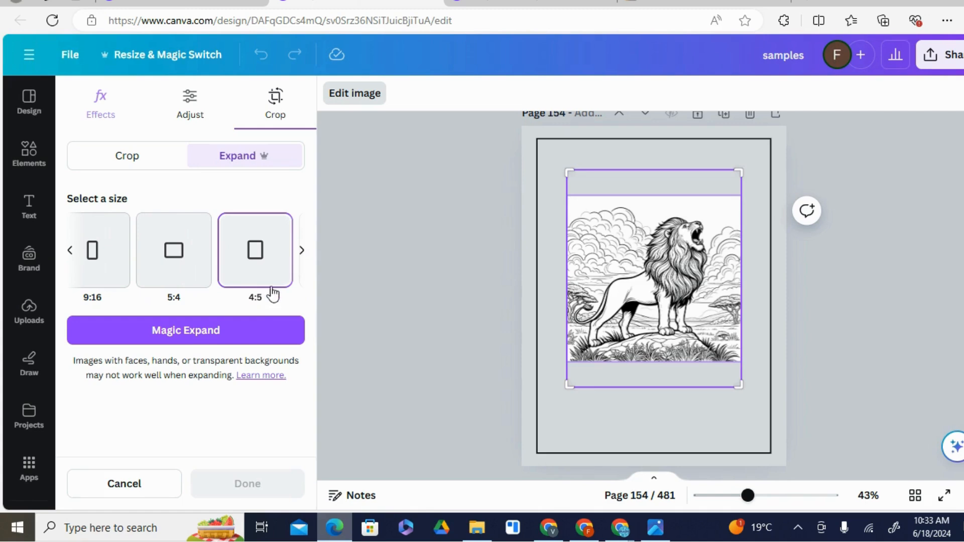
left_click(301, 251)
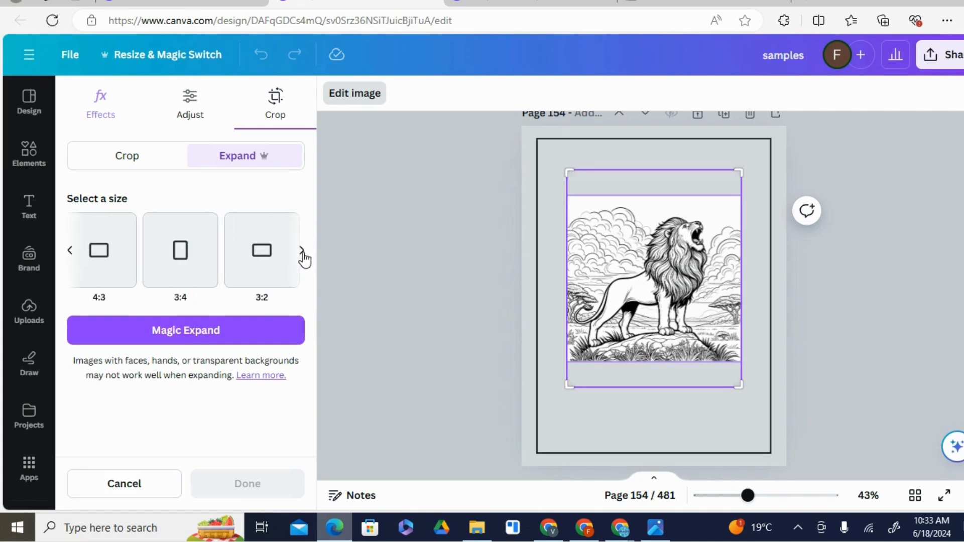
left_click(190, 268)
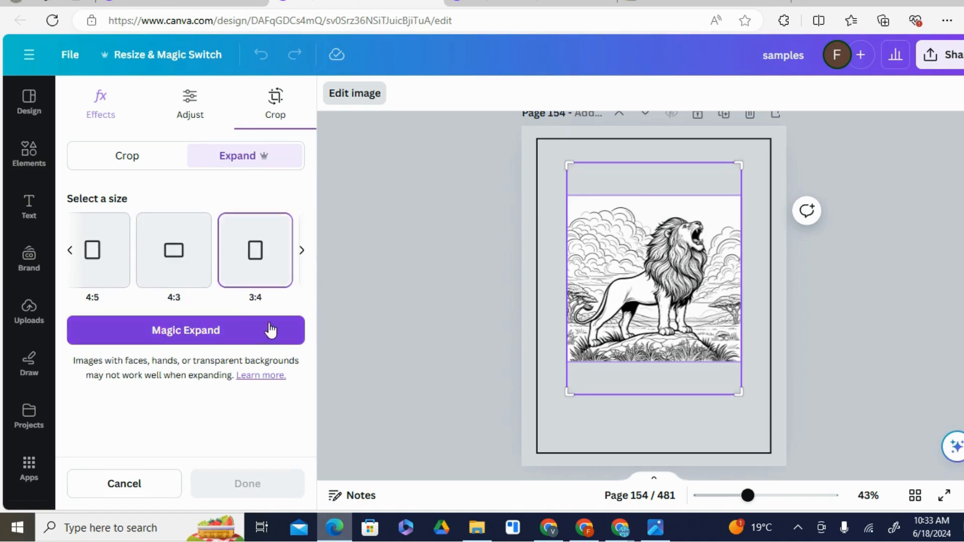
left_click(179, 331)
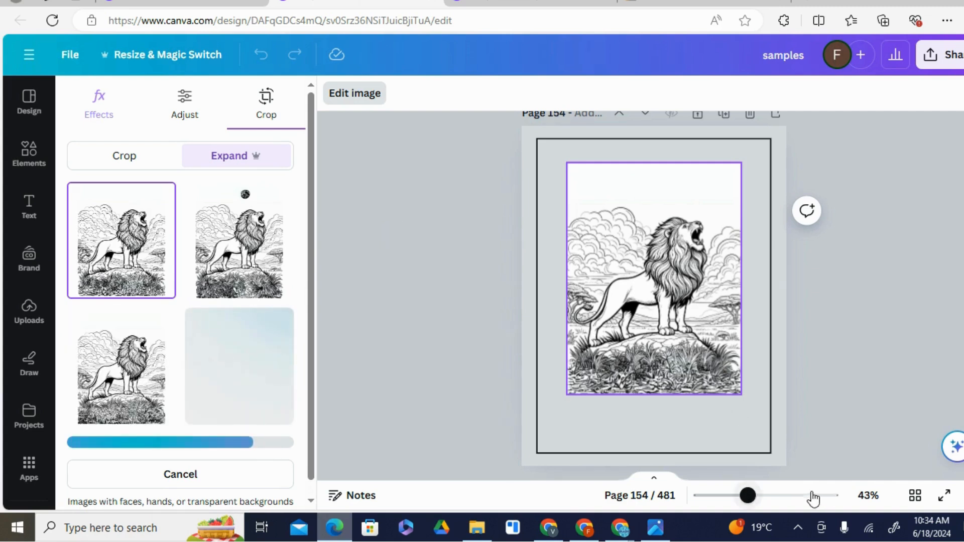
Step: Compare the four Magic Expand results for page 154's lion image up close
left_click(774, 497)
scroll(654, 295, "down", 1)
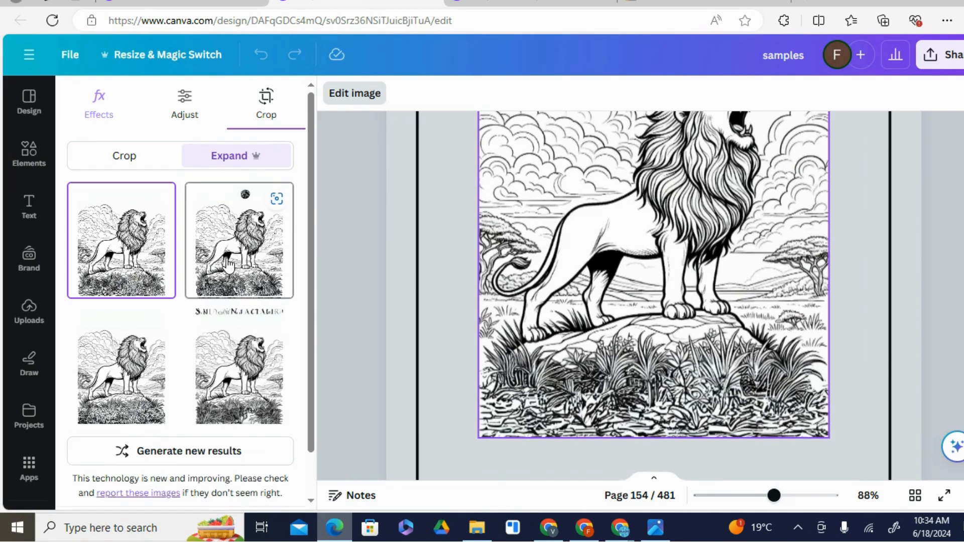
left_click(228, 264)
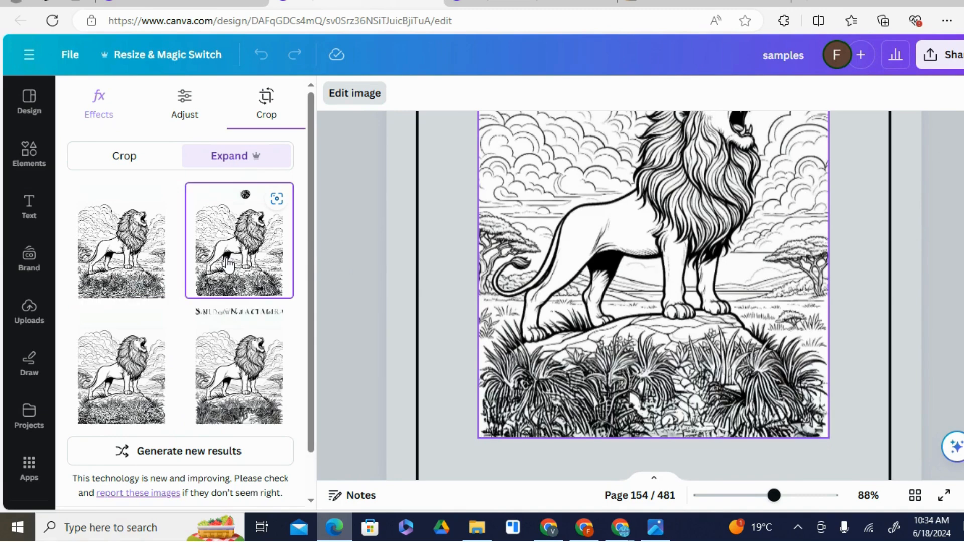
left_click(124, 381)
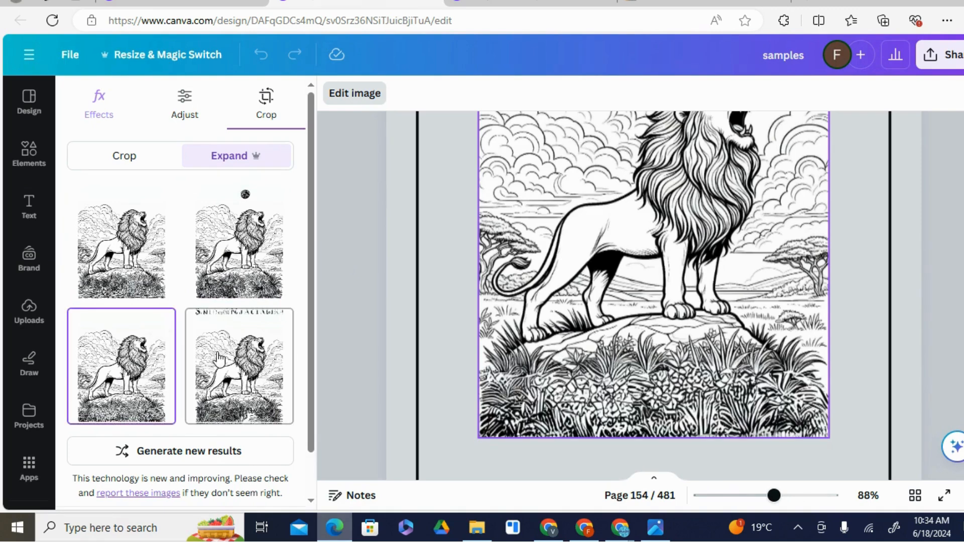
left_click(250, 400)
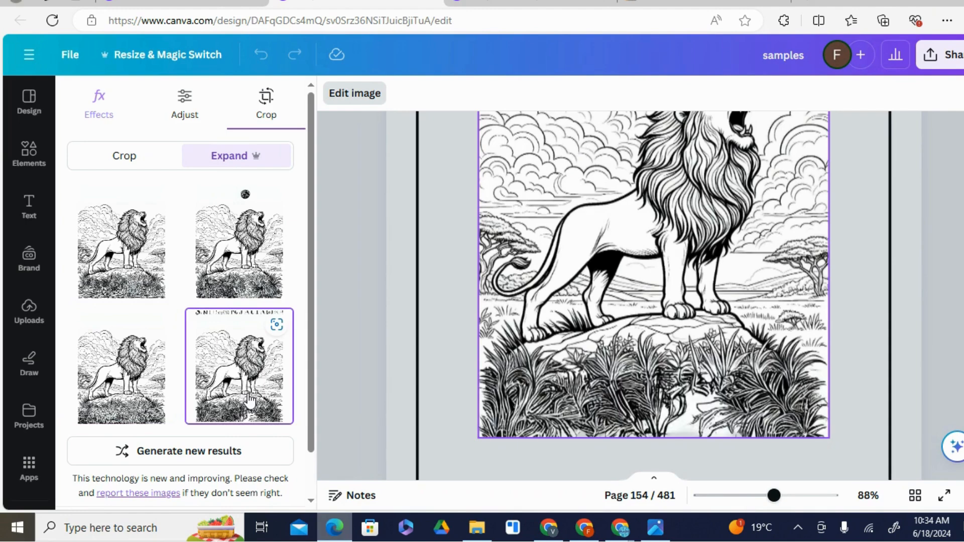
left_click(133, 389)
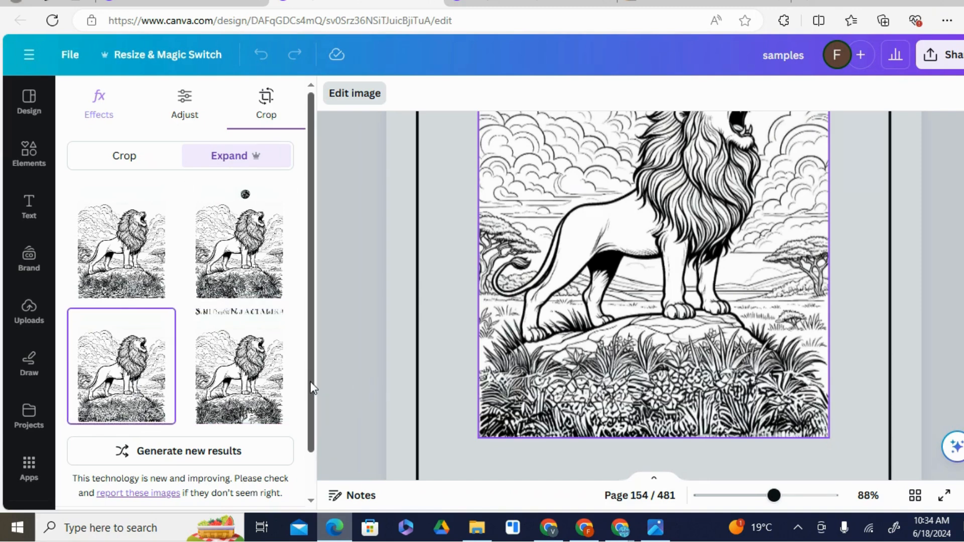
Step: Generate new Magic Expand results, compare them, and apply the fourth version with flat rocks in the foreground to the lion image
left_click_drag(312, 367, 303, 424)
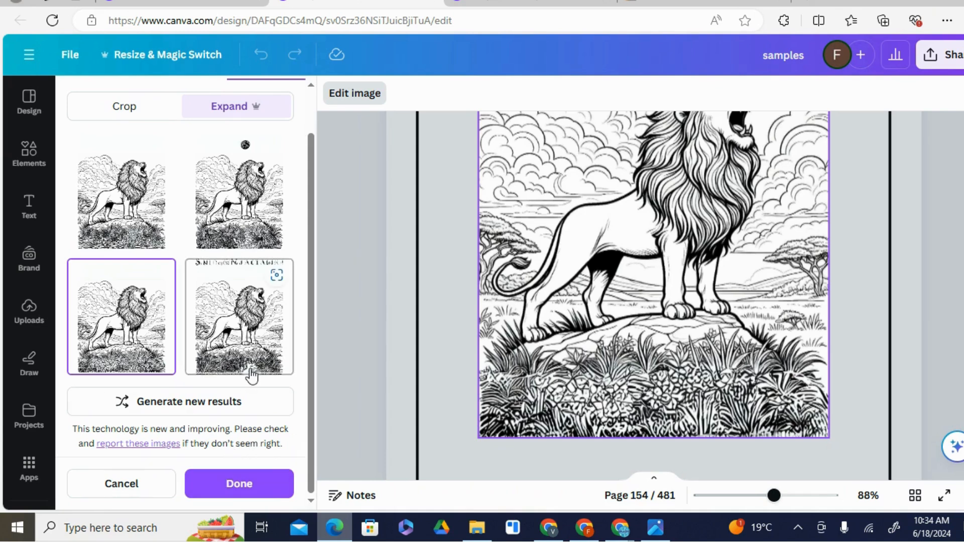
left_click(206, 400)
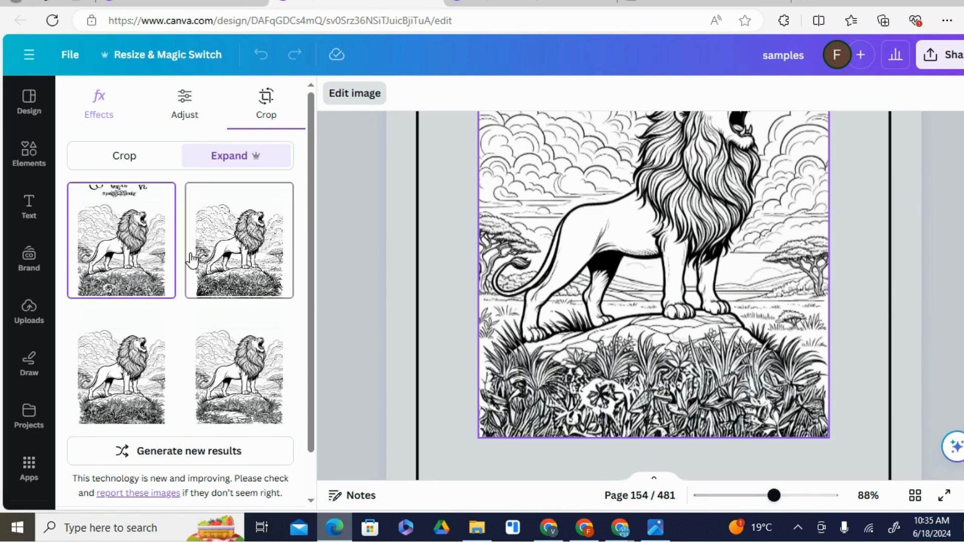
left_click(230, 272)
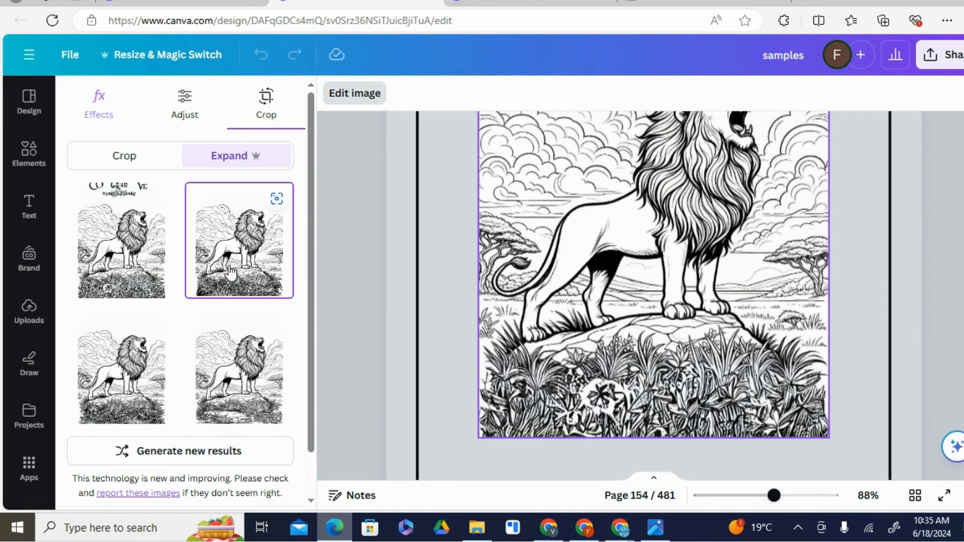
left_click(128, 397)
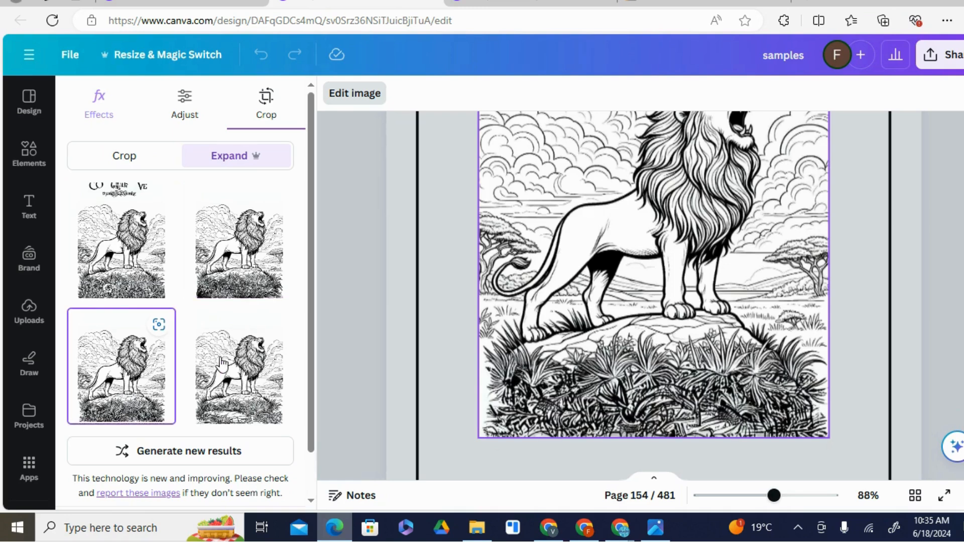
left_click(251, 386)
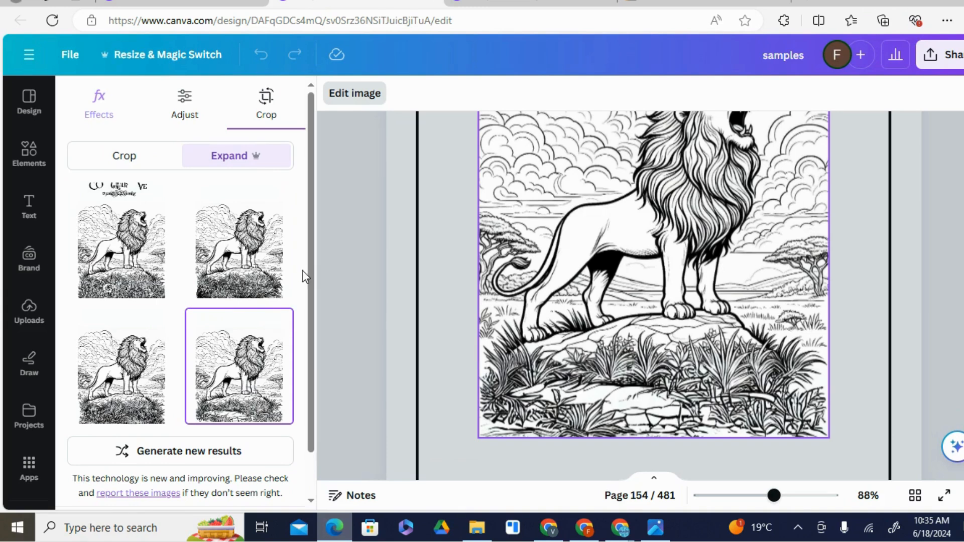
left_click_drag(308, 261, 332, 390)
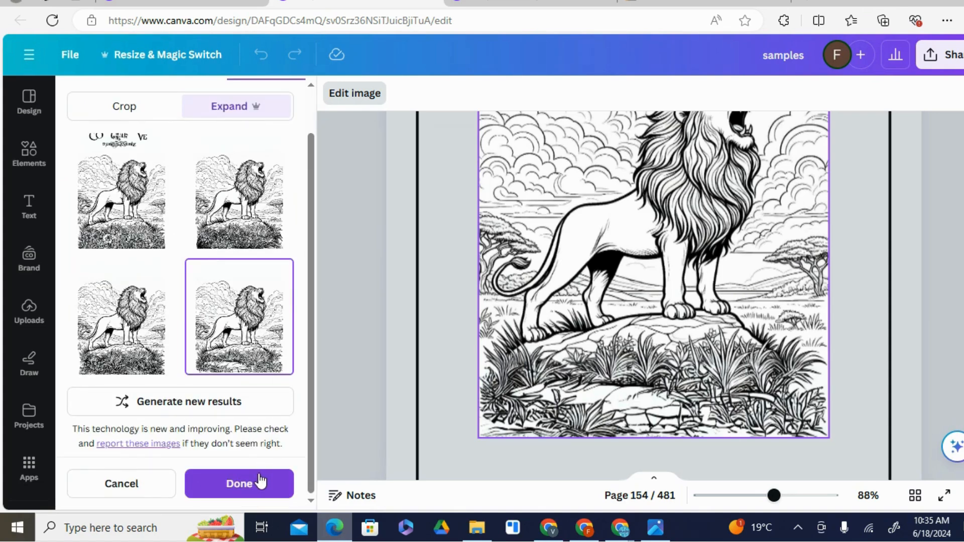
left_click(227, 487)
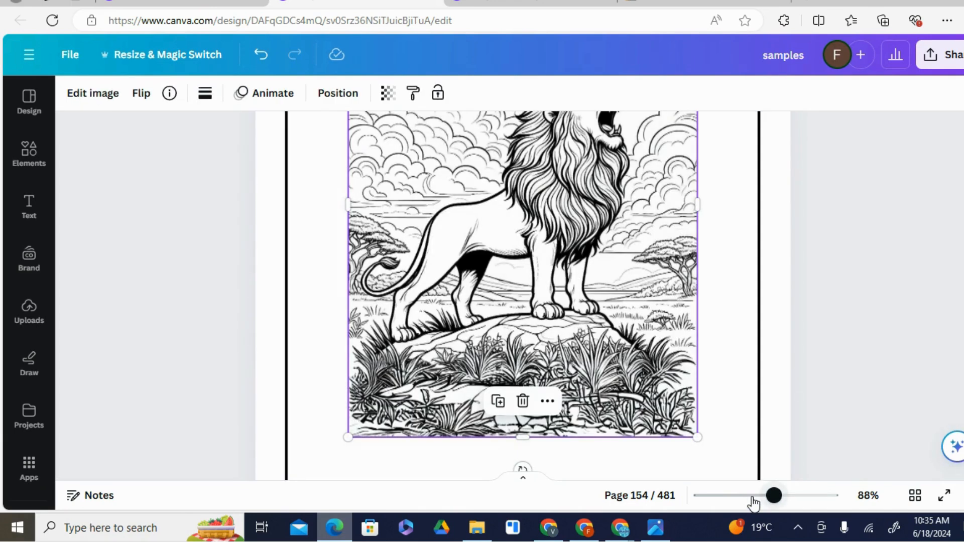
Step: Move the expanded lion image into the frame's lower-left corner on page 154 and enlarge it to fill the frame
left_click(753, 496)
left_click_drag(576, 307, 545, 369)
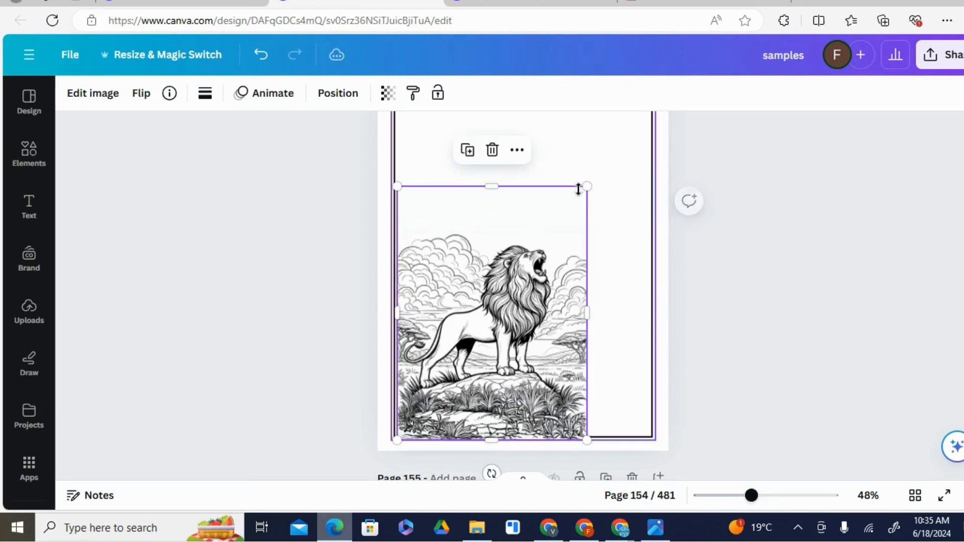
left_click_drag(587, 188, 652, 98)
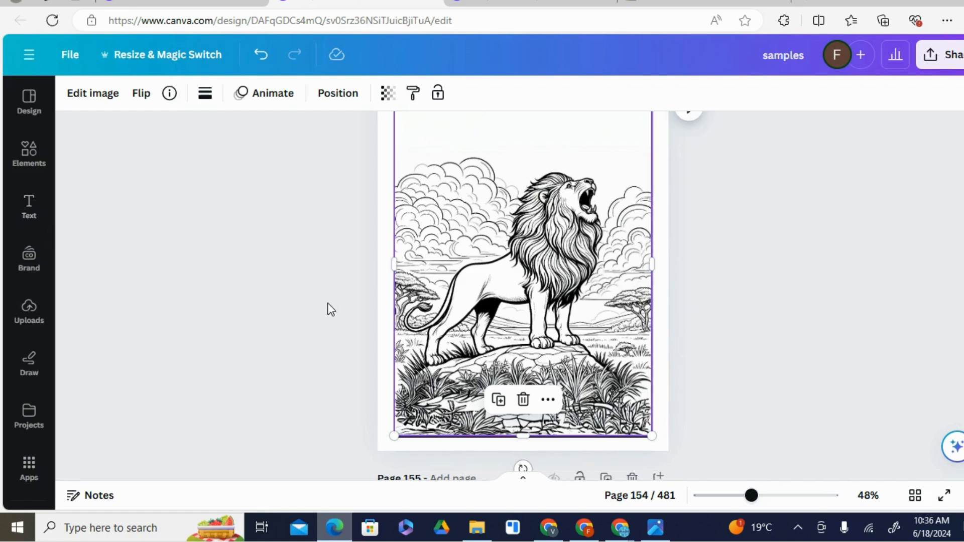
Step: Adjust the lion image's light settings to contrast 68, highlights 48, whites 35 and blacks 20
left_click(78, 98)
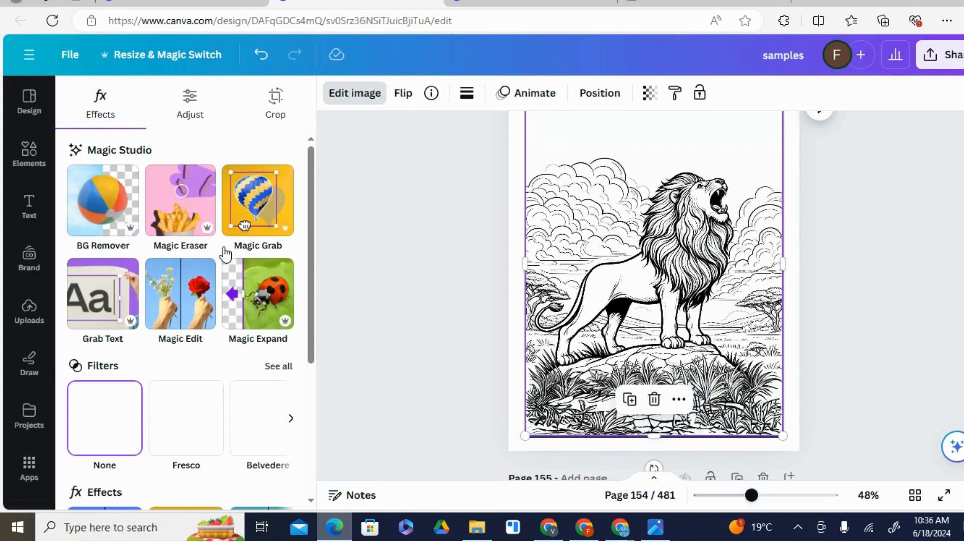
left_click(191, 113)
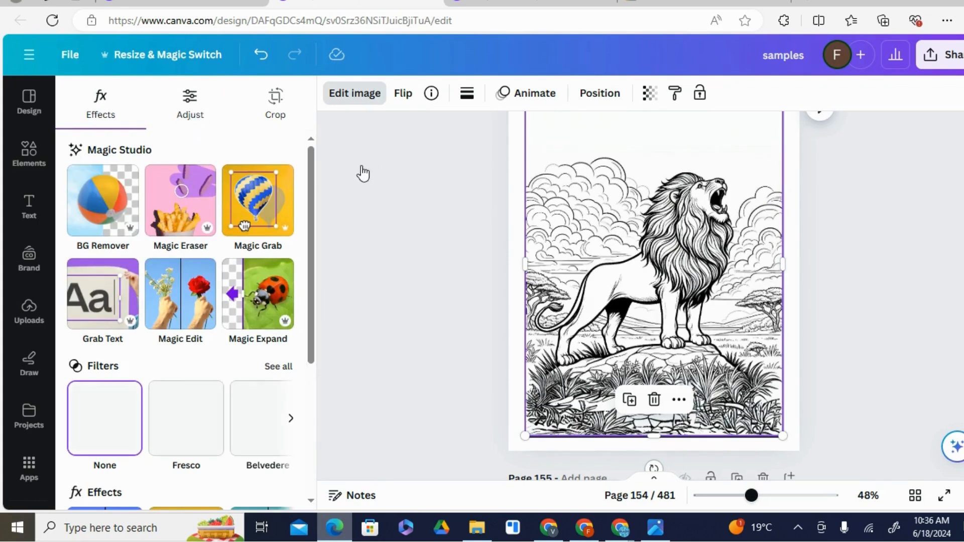
left_click_drag(311, 181, 321, 287)
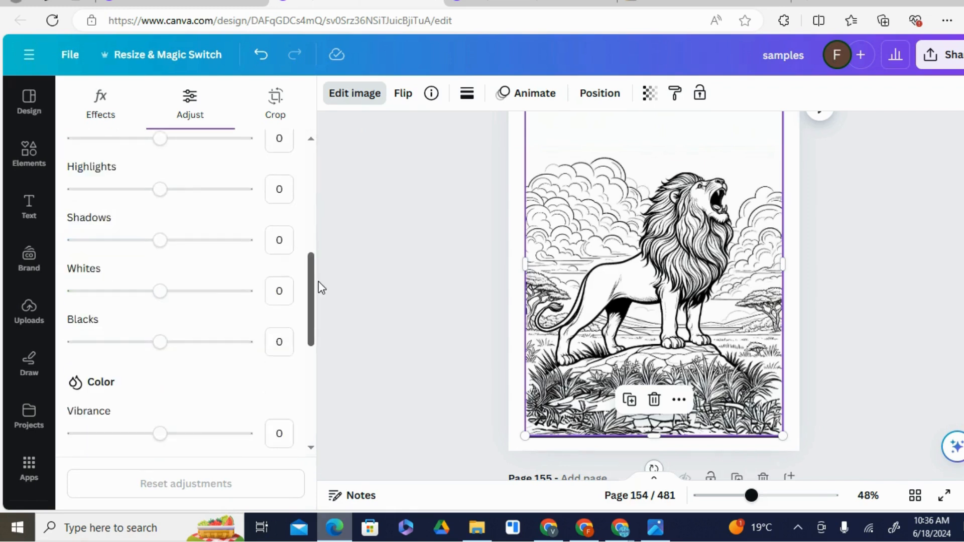
scroll(211, 221, "up", 2)
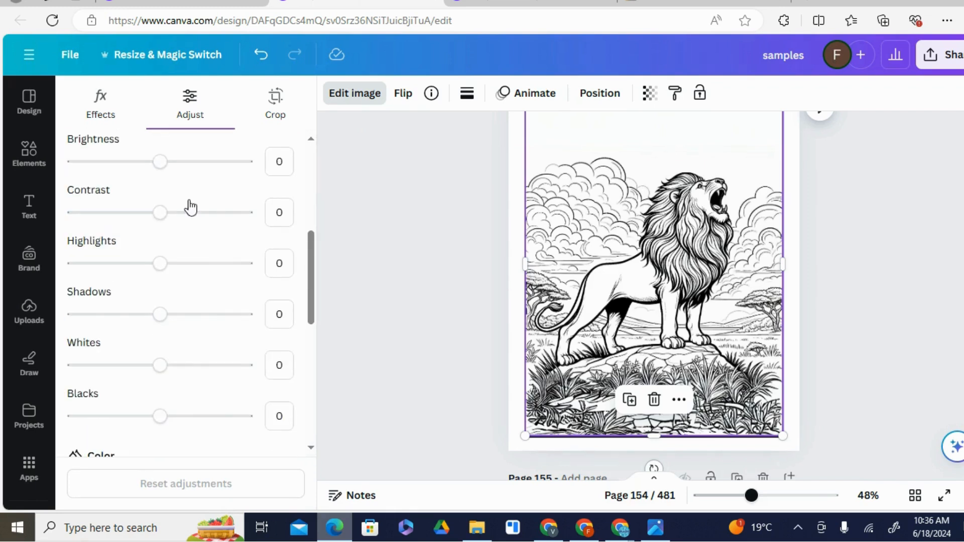
left_click(223, 215)
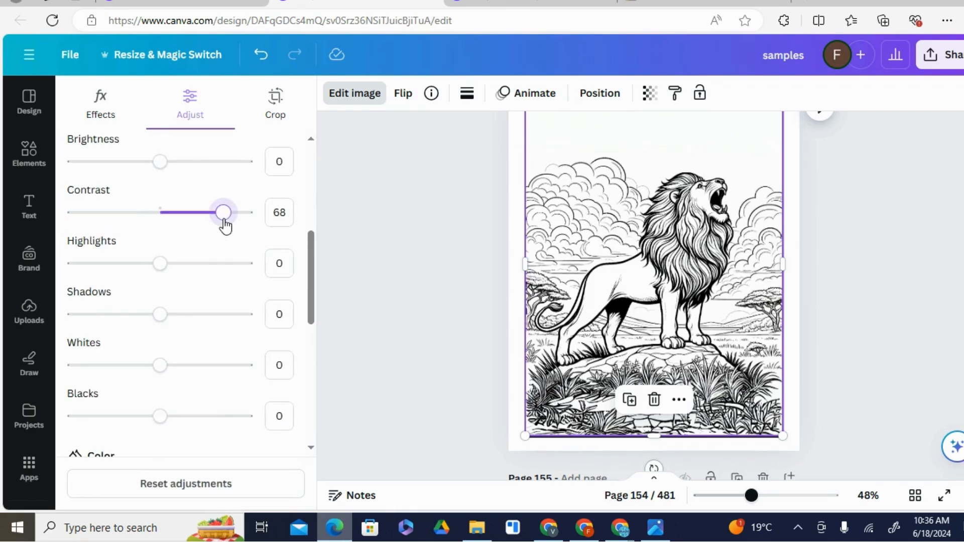
left_click(205, 265)
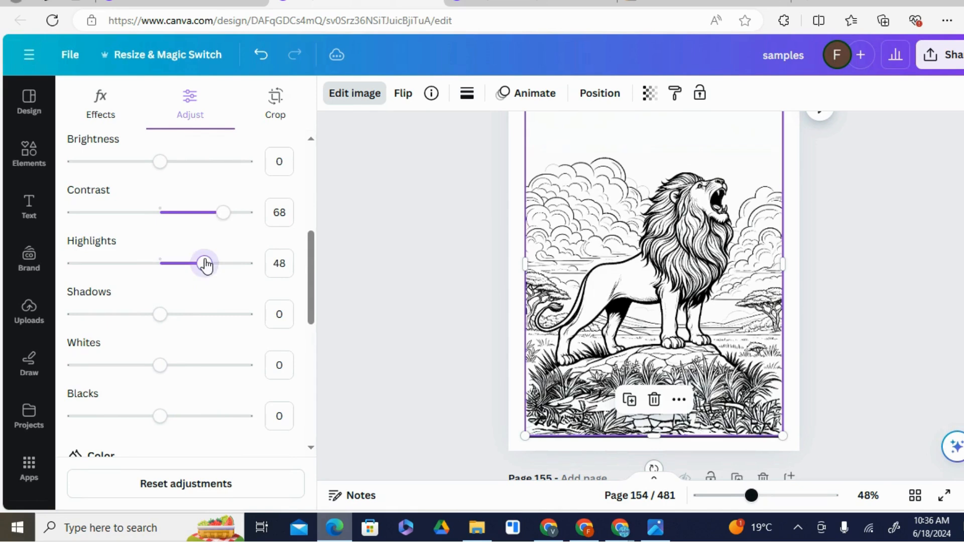
left_click(194, 367)
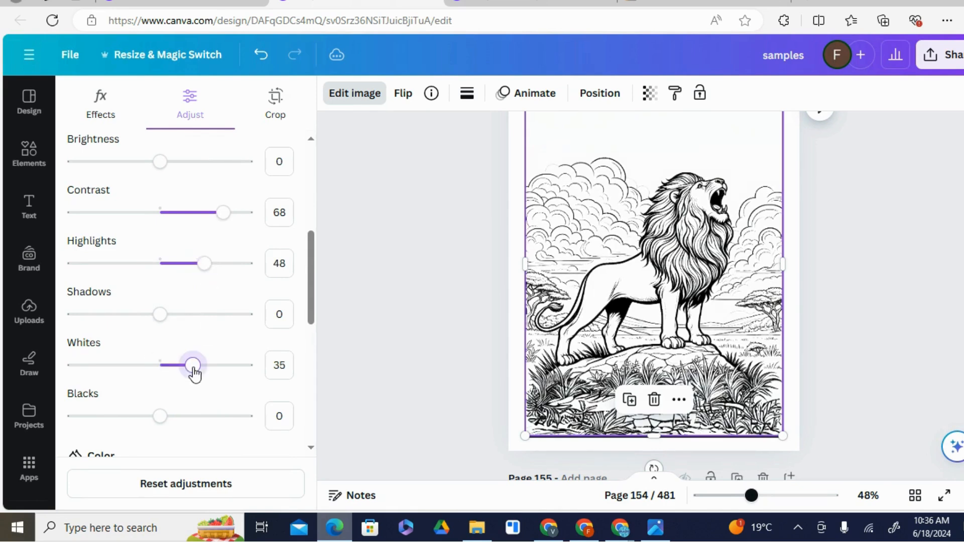
left_click(180, 417)
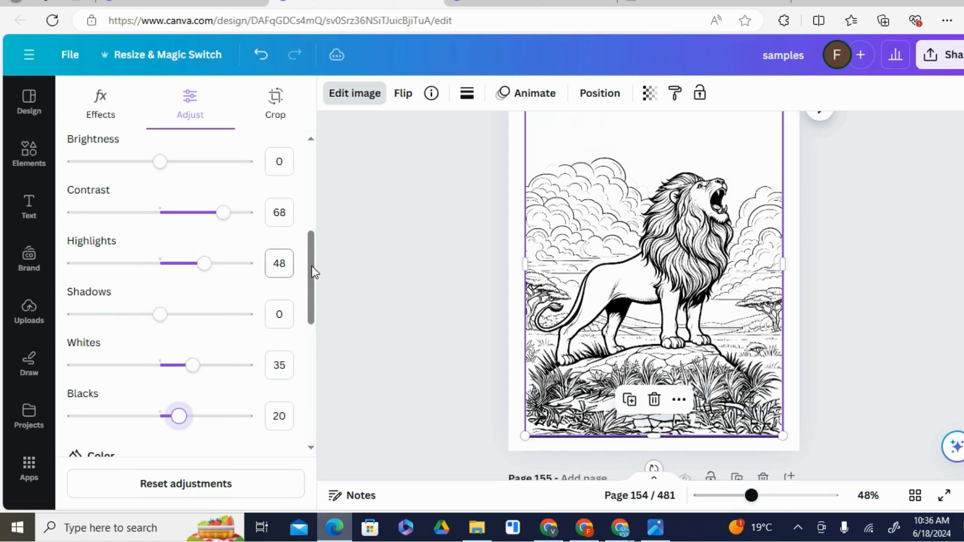
left_click_drag(311, 266, 311, 267)
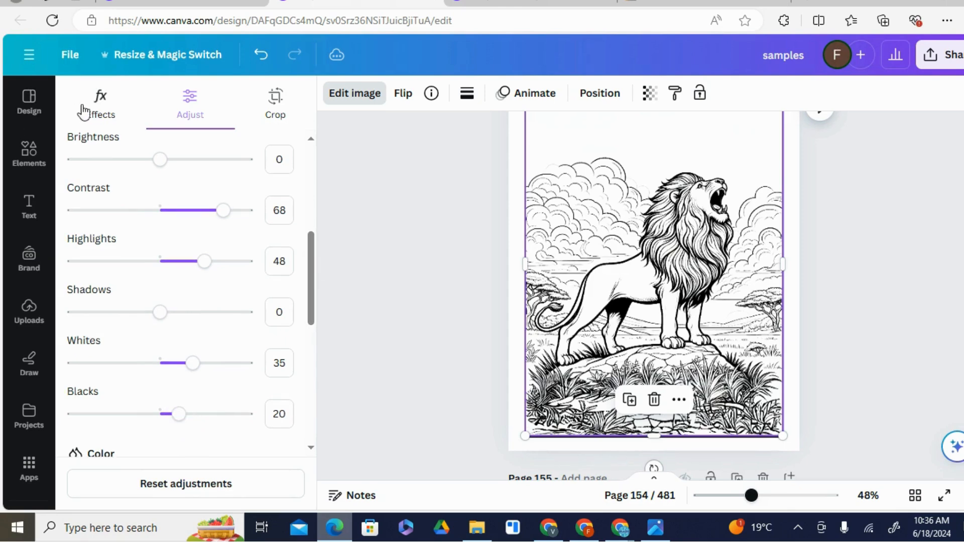
Step: Upscale page 154's lion image 4x with Image Upscaler and replace the original with the enhanced version
left_click(139, 98)
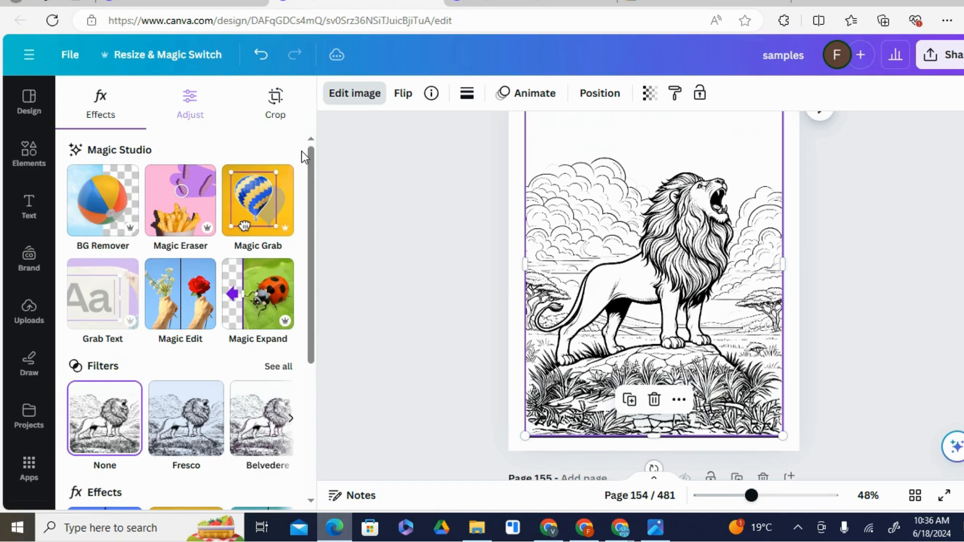
scroll(315, 352, "down", 5)
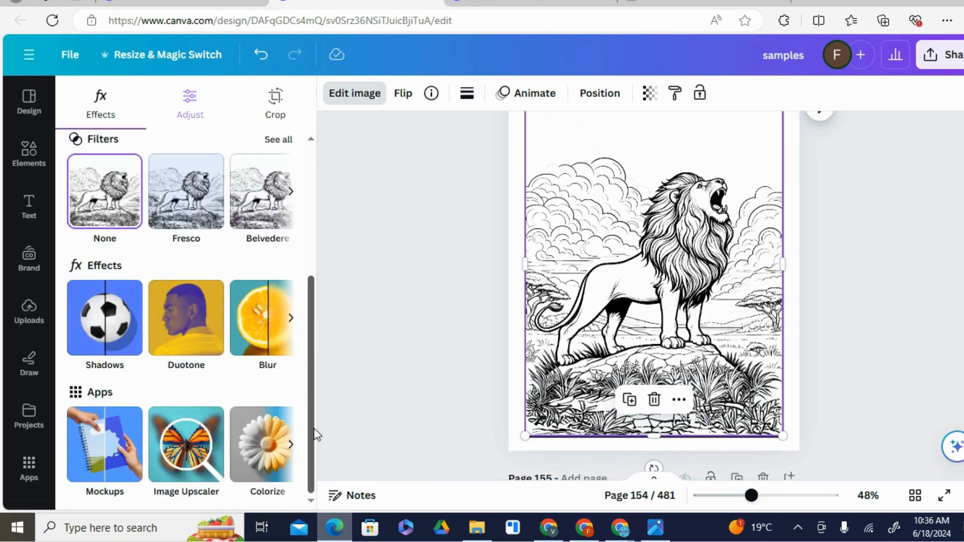
left_click(180, 433)
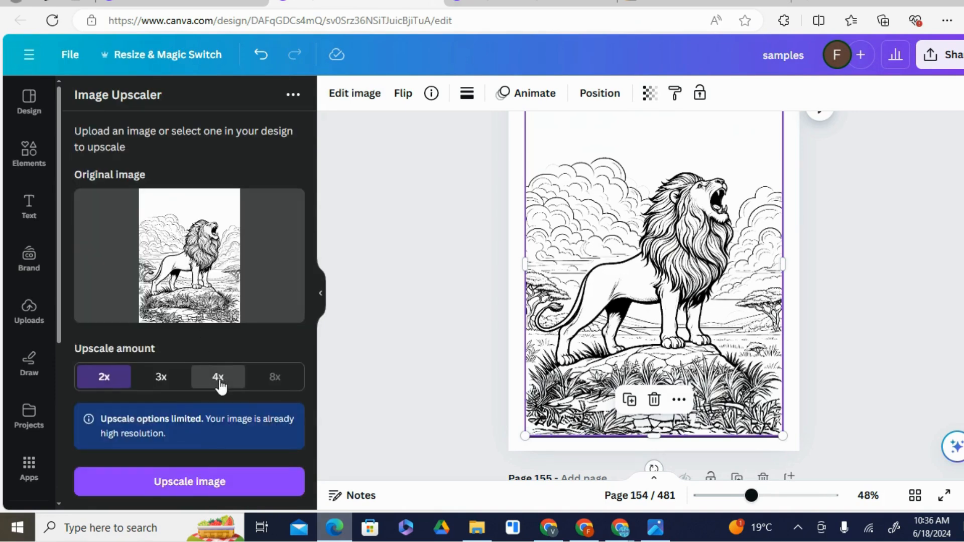
left_click(221, 383)
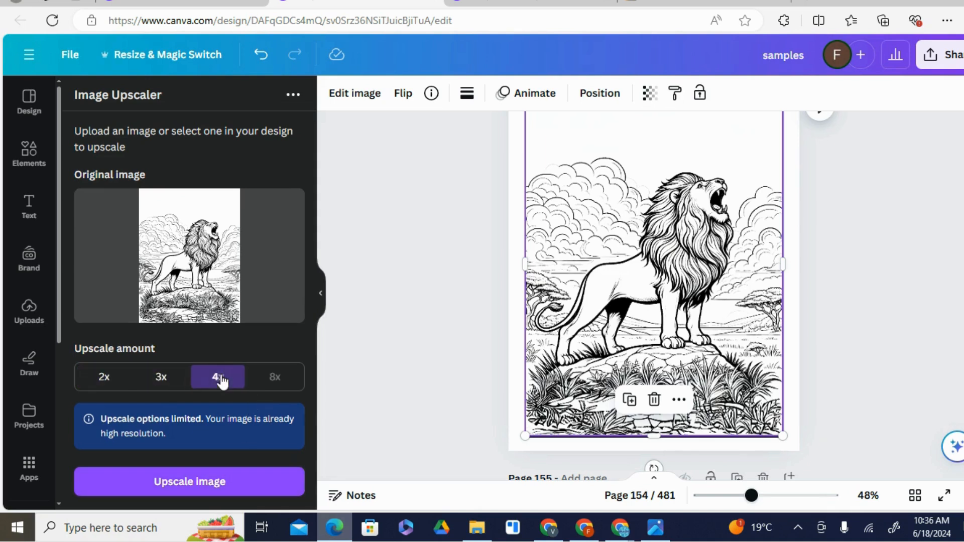
left_click(203, 483)
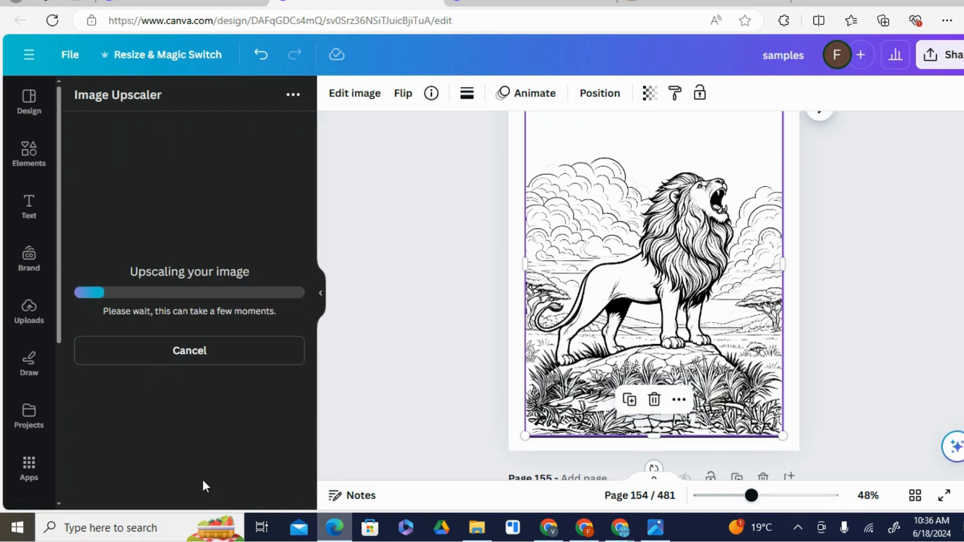
left_click(781, 496)
left_click(798, 496)
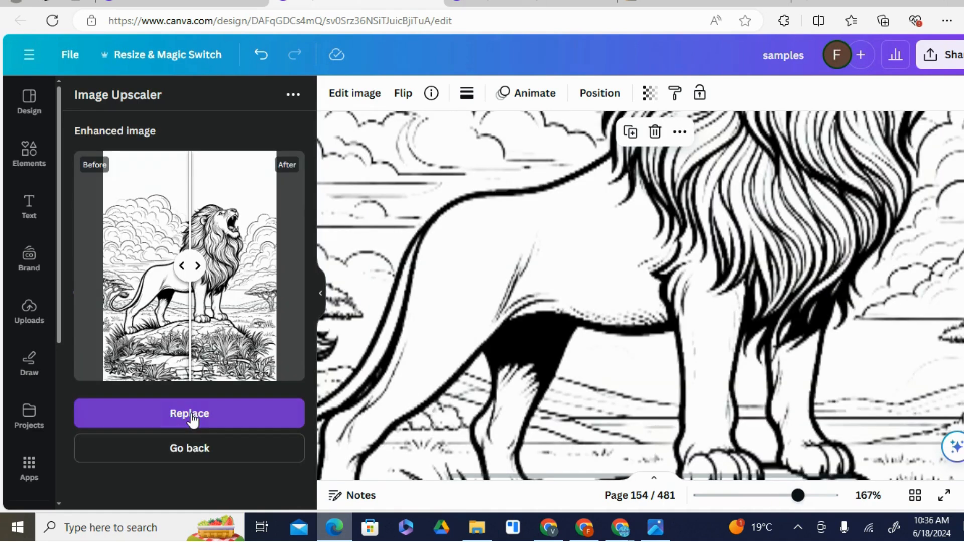
left_click(191, 422)
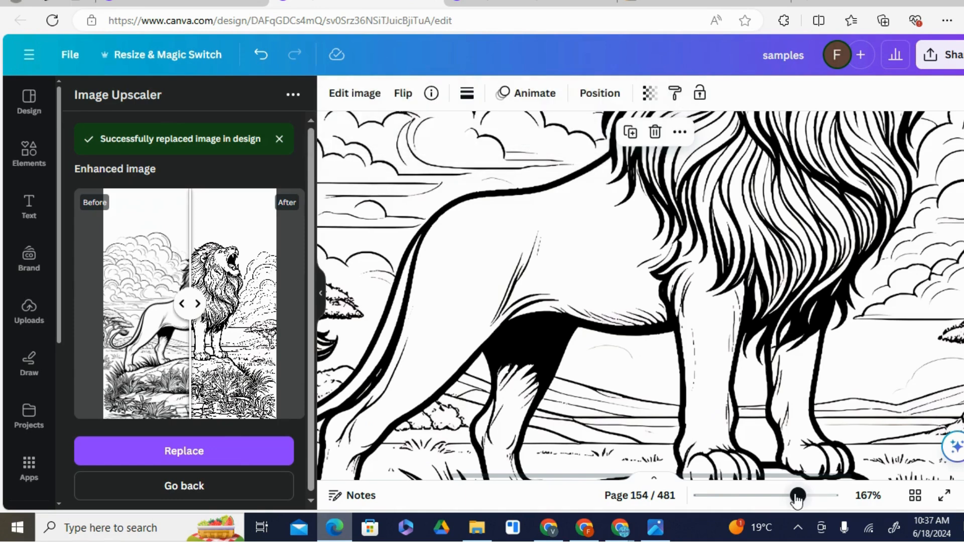
Step: Remove the background from the upscaled lion image with BG Remover and preview page 154 in full screen
left_click(769, 496)
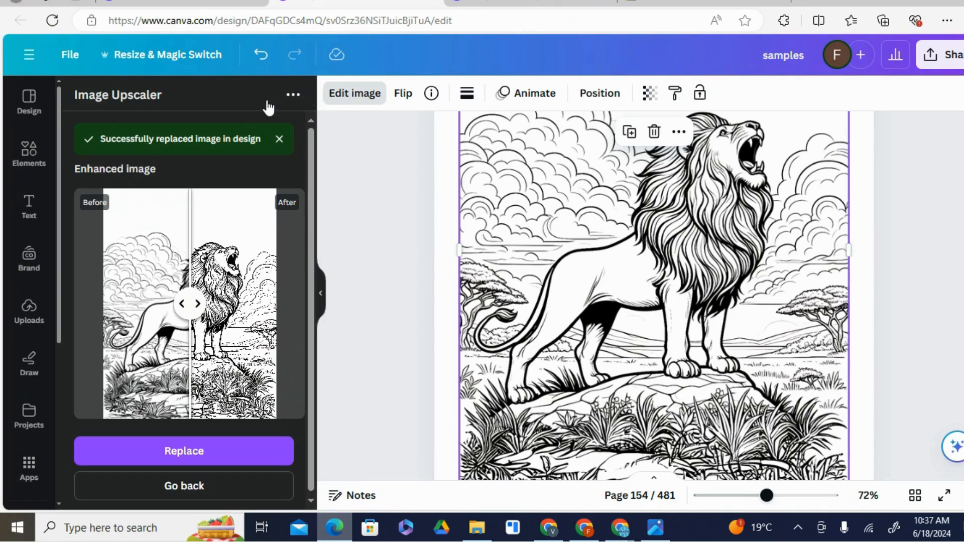
left_click(338, 101)
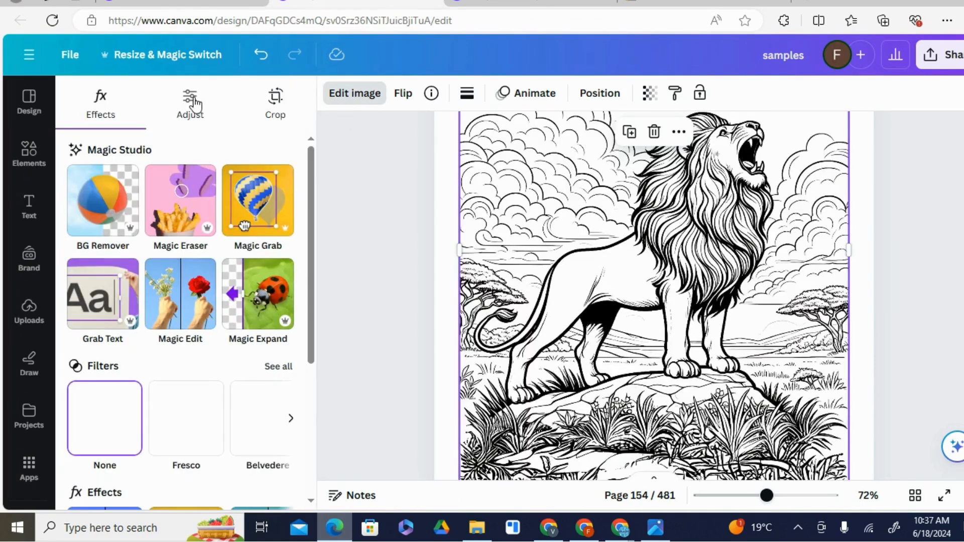
left_click(96, 203)
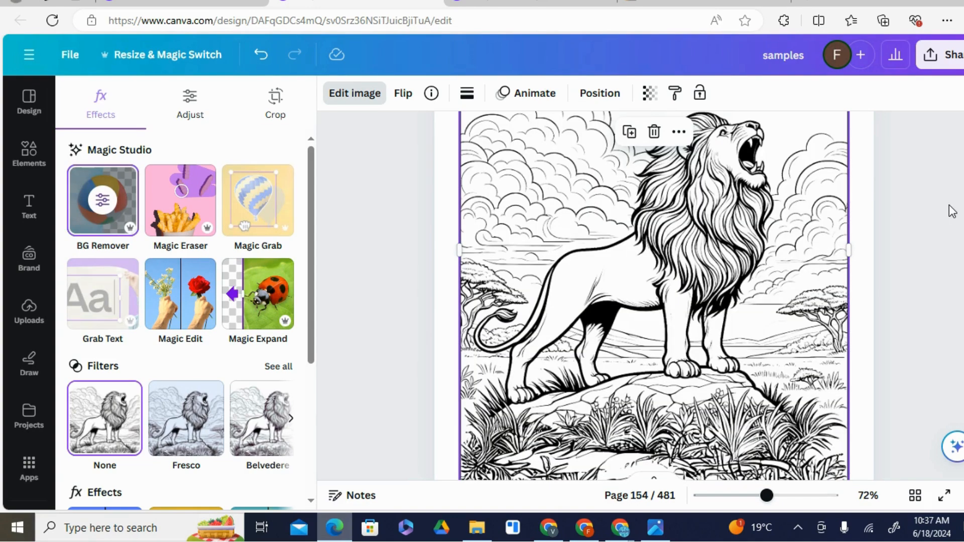
left_click(943, 496)
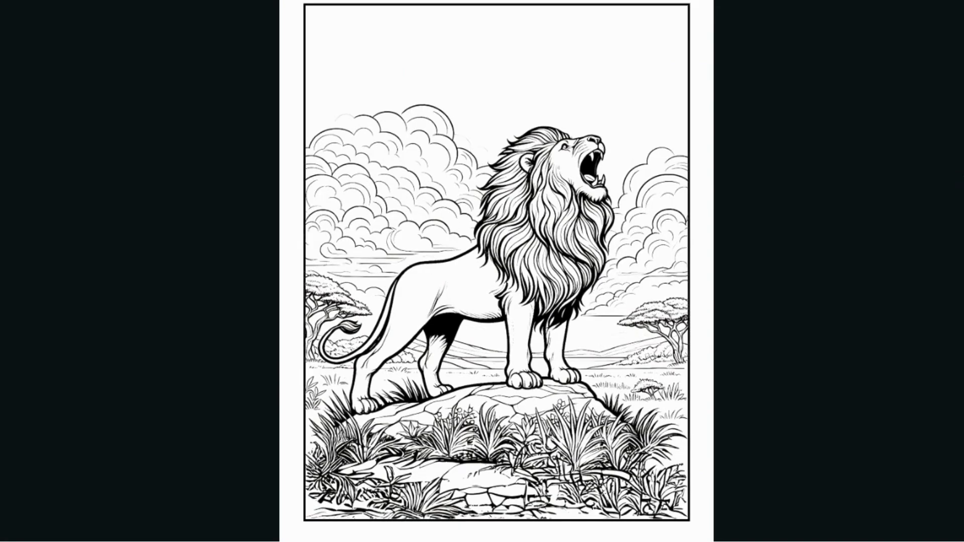
key("Escape")
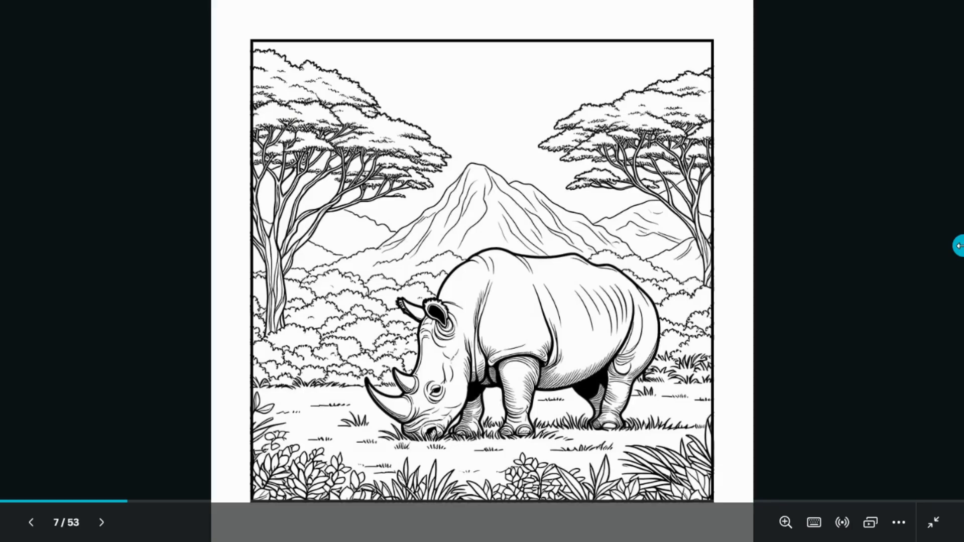
Step: Page through the manuscript in full-screen preview to review the animal pages and the black floral pages between them, and leave the preview at the deer page
key("Right")
key("Right")
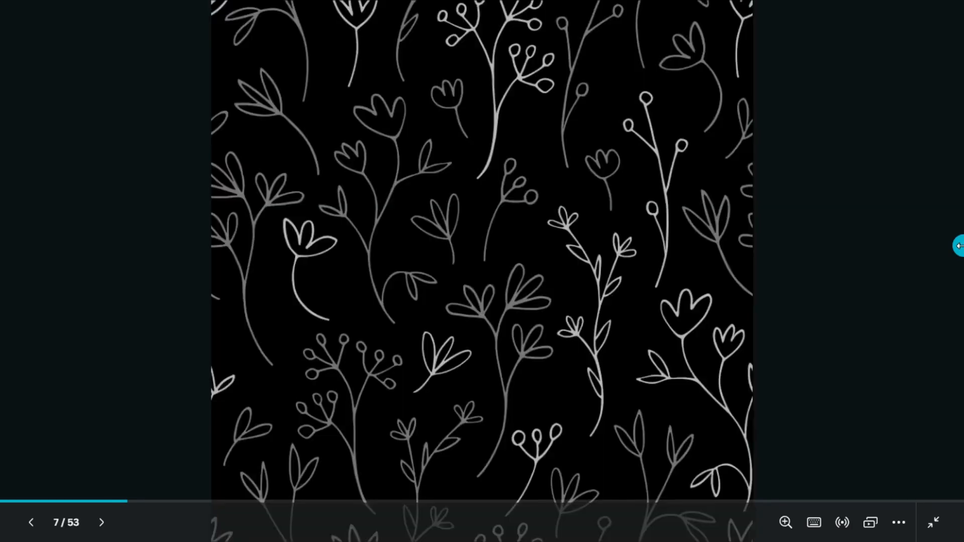
key("Left")
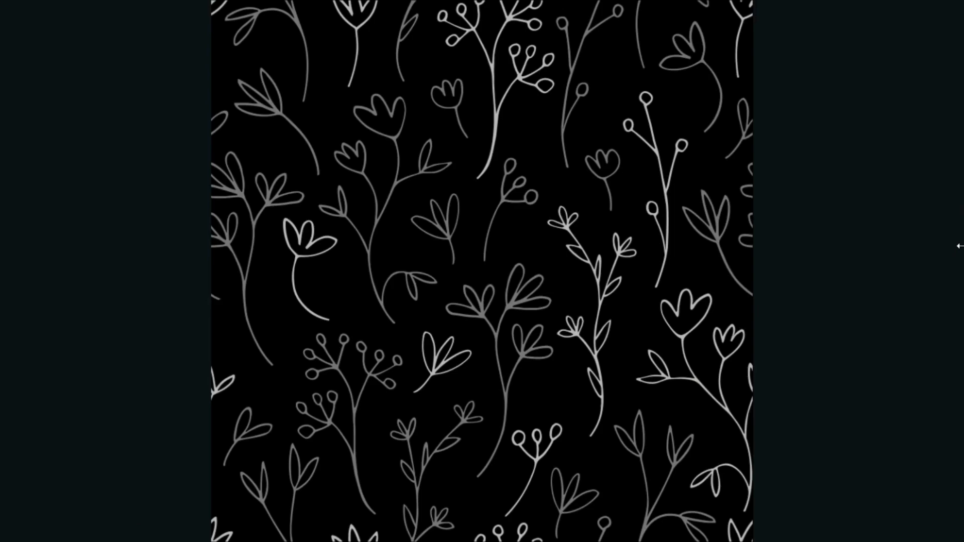
key("Right")
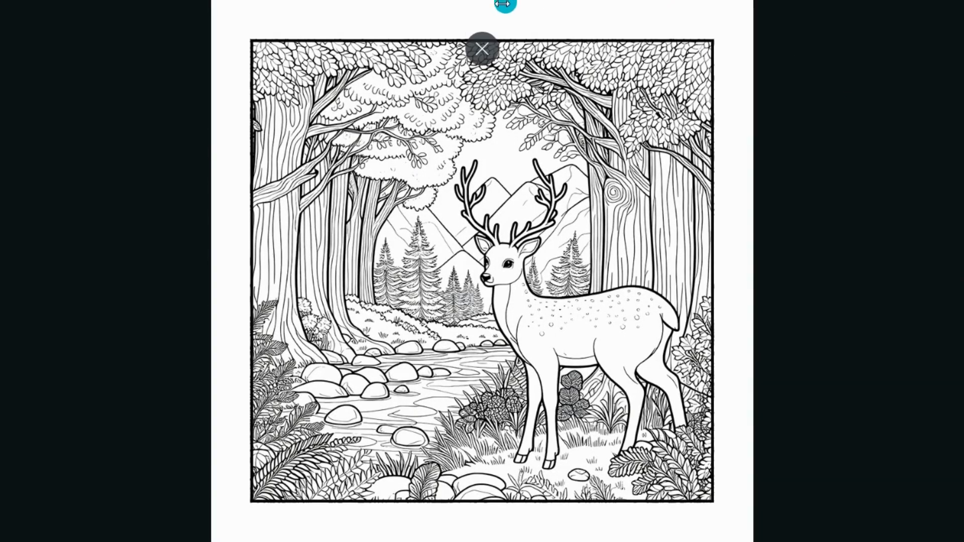
left_click(485, 50)
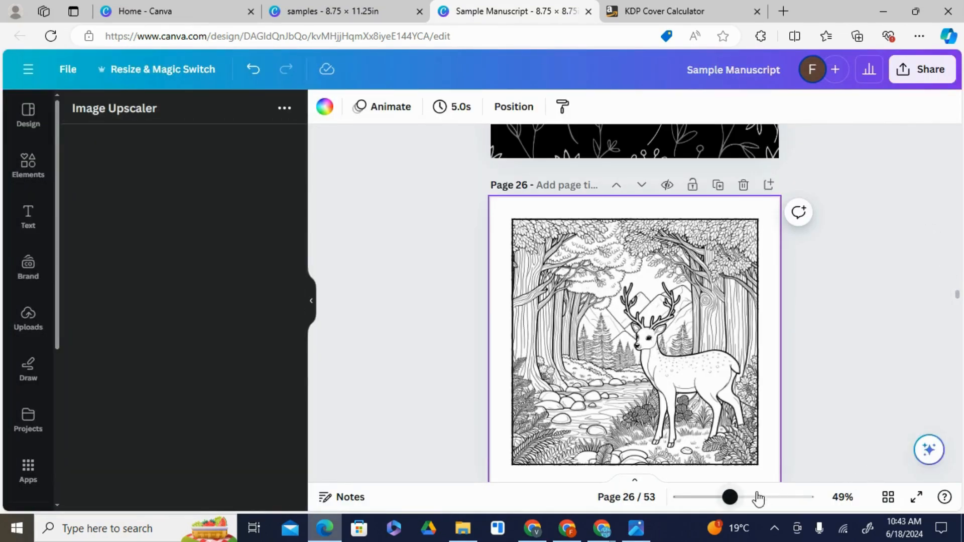
Step: Unlock the floral line pattern on page 25
left_click(313, 304)
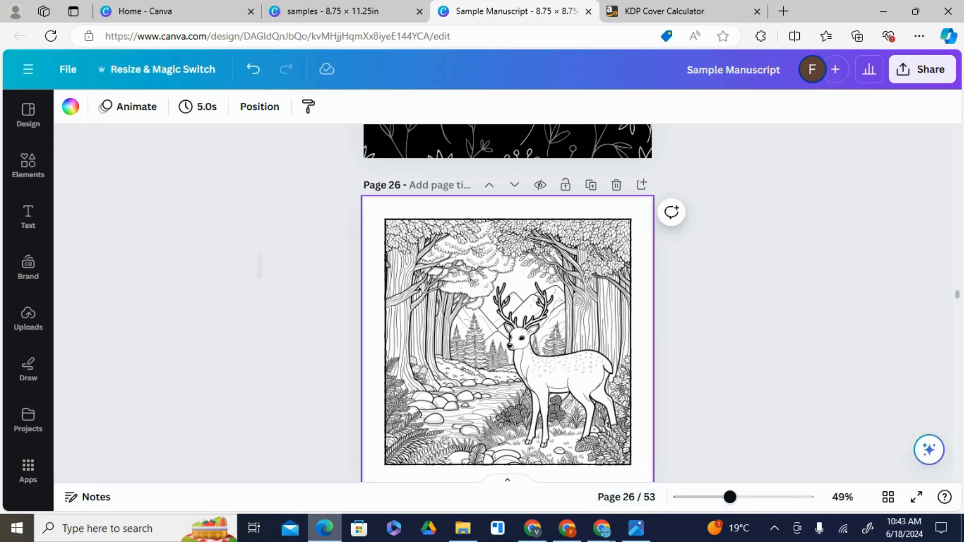
scroll(507, 302, "up", 5)
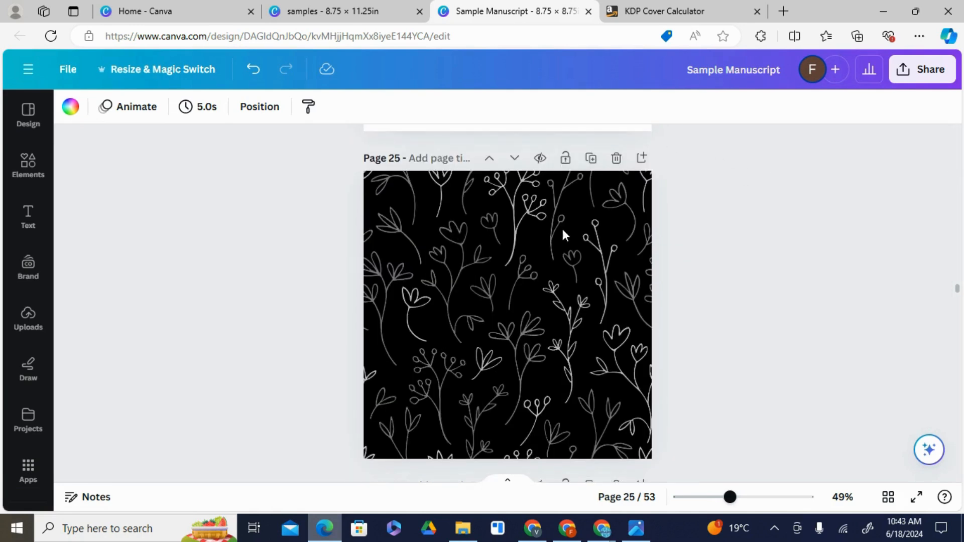
left_click(403, 227)
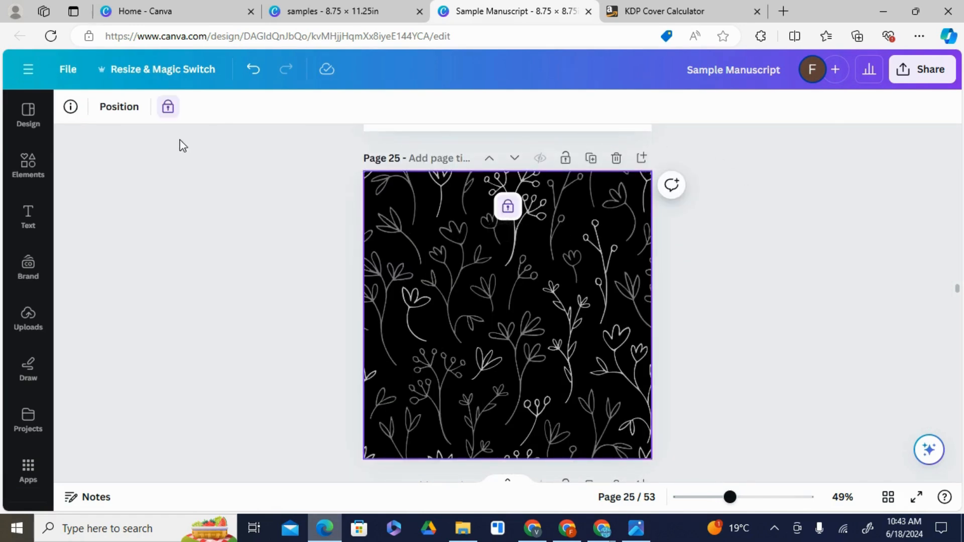
left_click(171, 108)
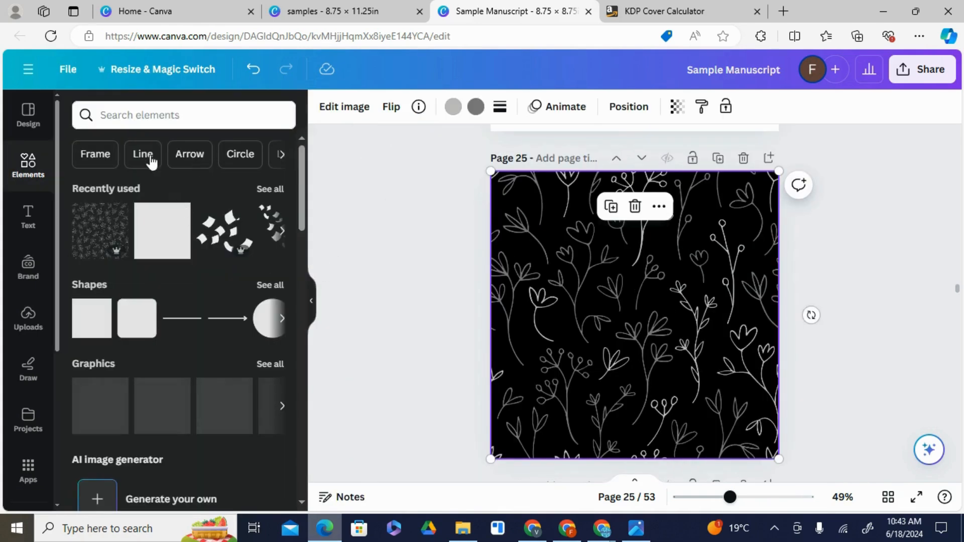
Step: Search the elements for "flower pattern" and delete the existing floral pattern from page 25
left_click(145, 115)
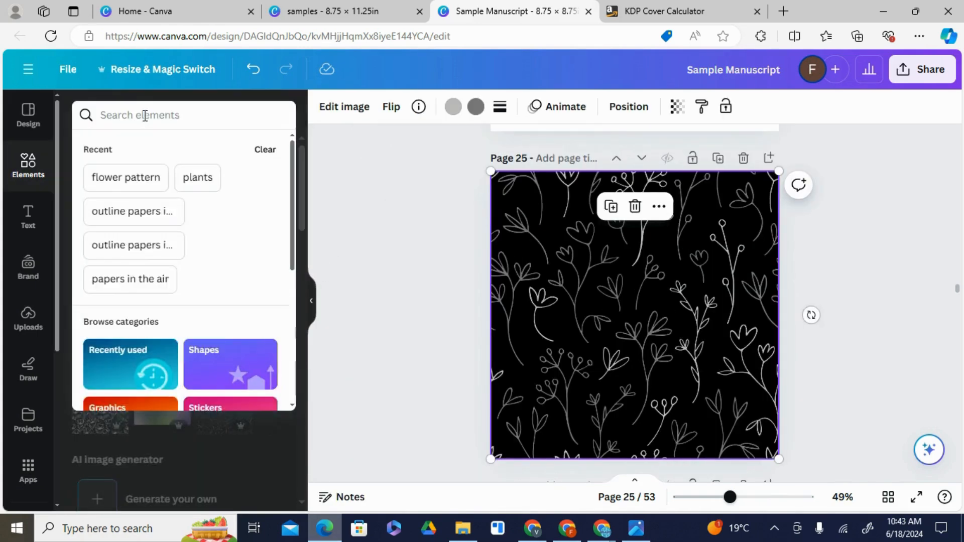
left_click(128, 181)
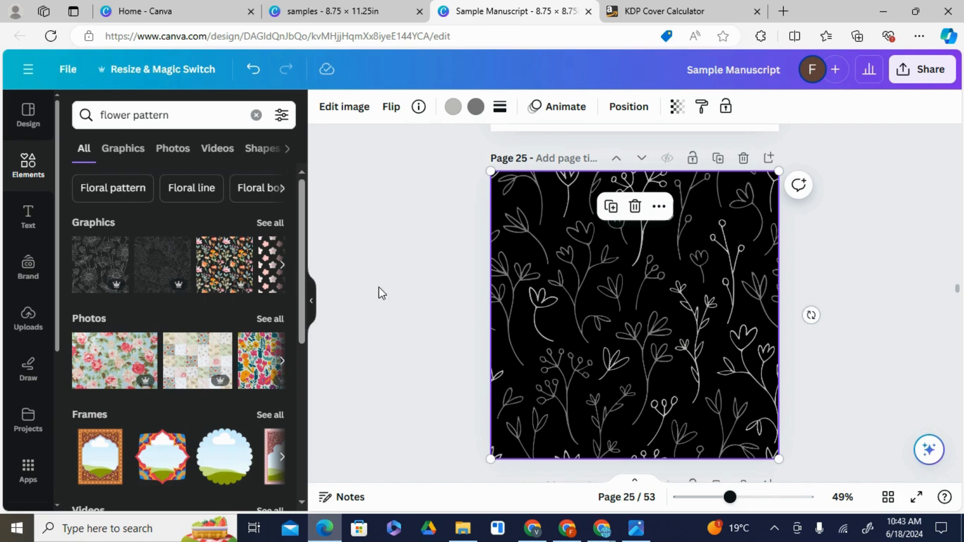
left_click(635, 207)
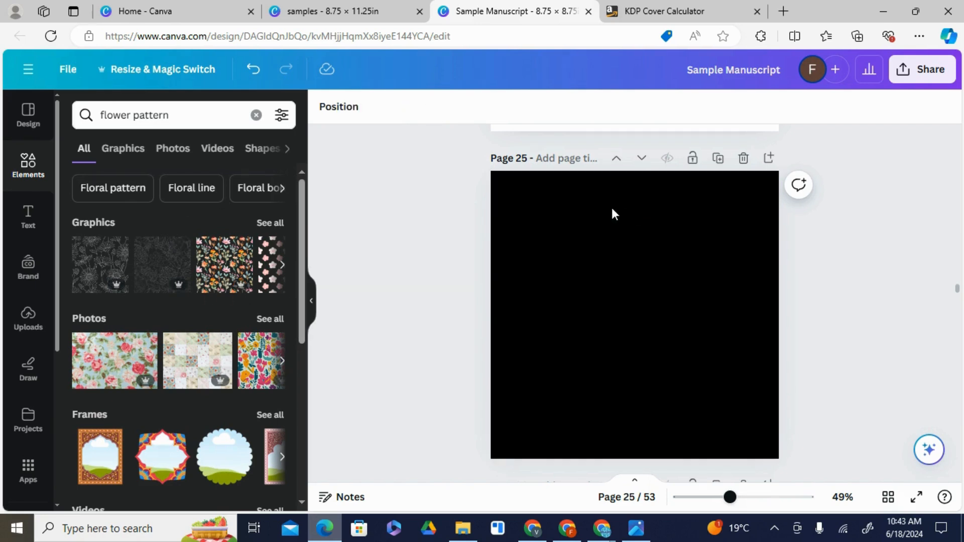
Step: Insert the first dark flower pattern graphic on page 25, align it with the upper-left corner and enlarge it to cover the page
left_click(91, 266)
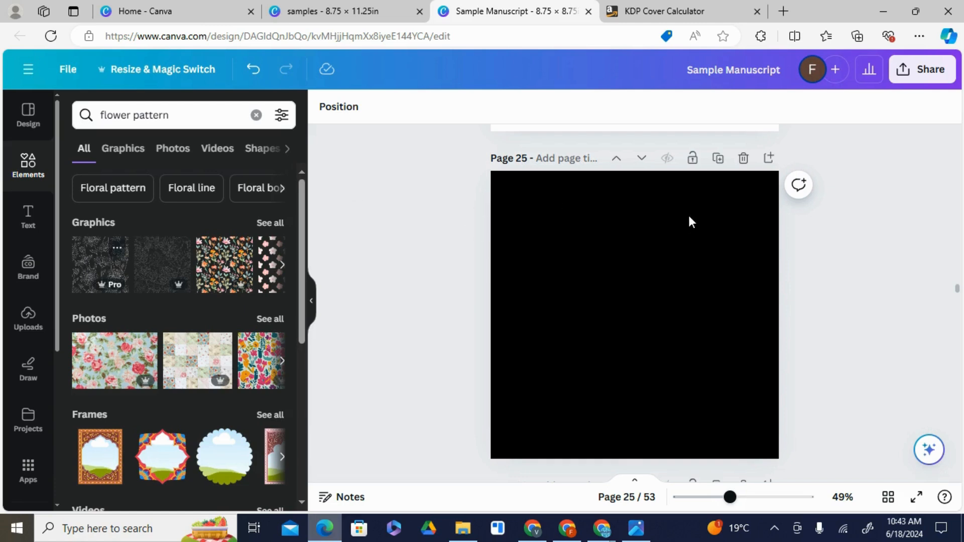
left_click_drag(625, 307, 542, 216)
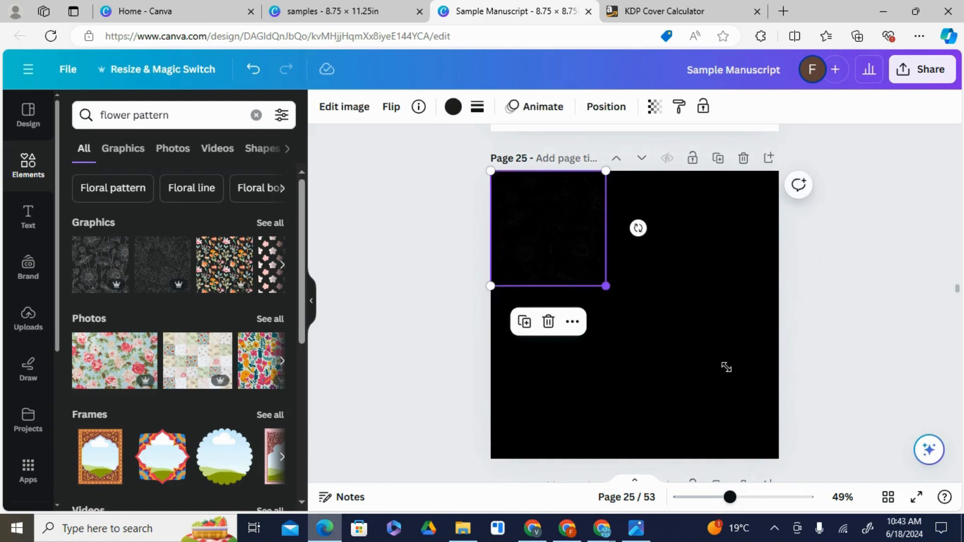
left_click_drag(726, 367, 794, 451)
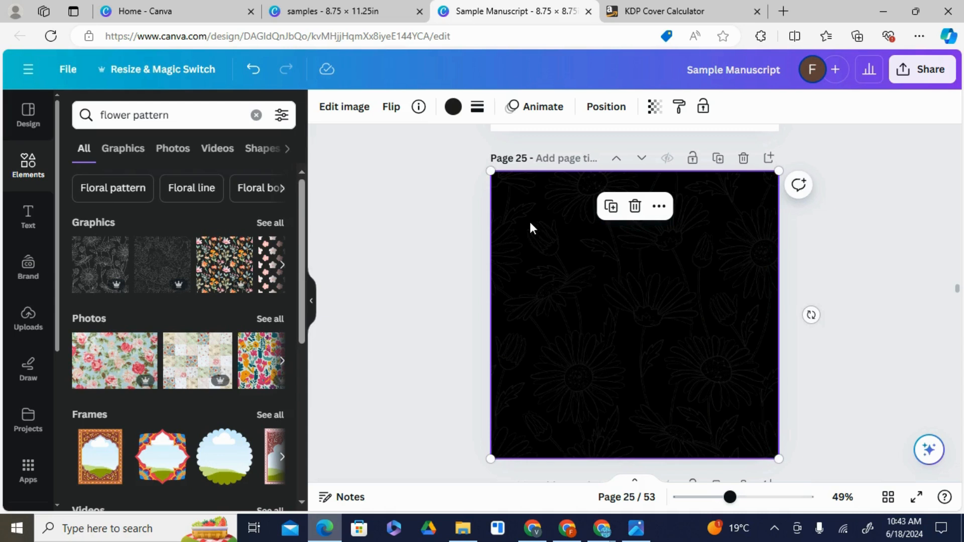
Step: Try white and light grey line colours on the daisy pattern covering page 25
left_click(454, 107)
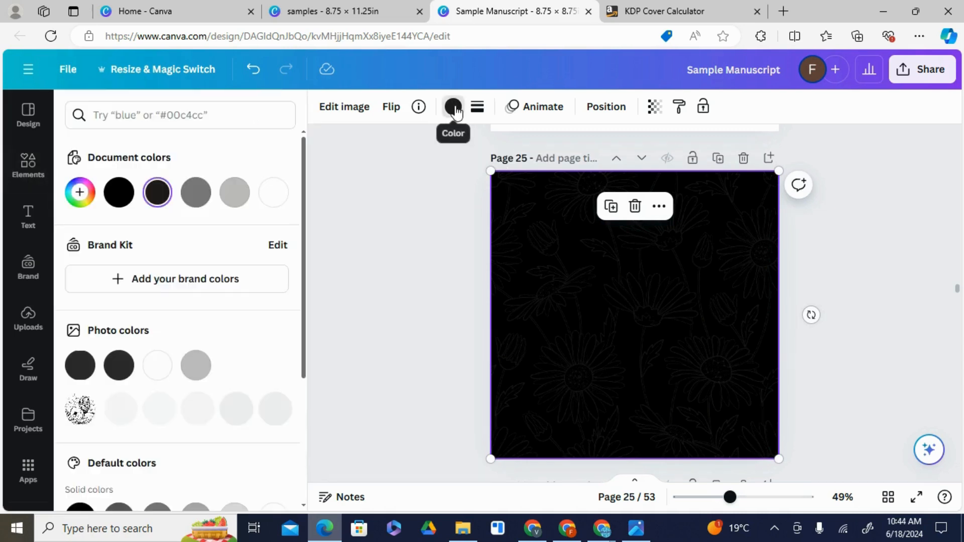
left_click(281, 198)
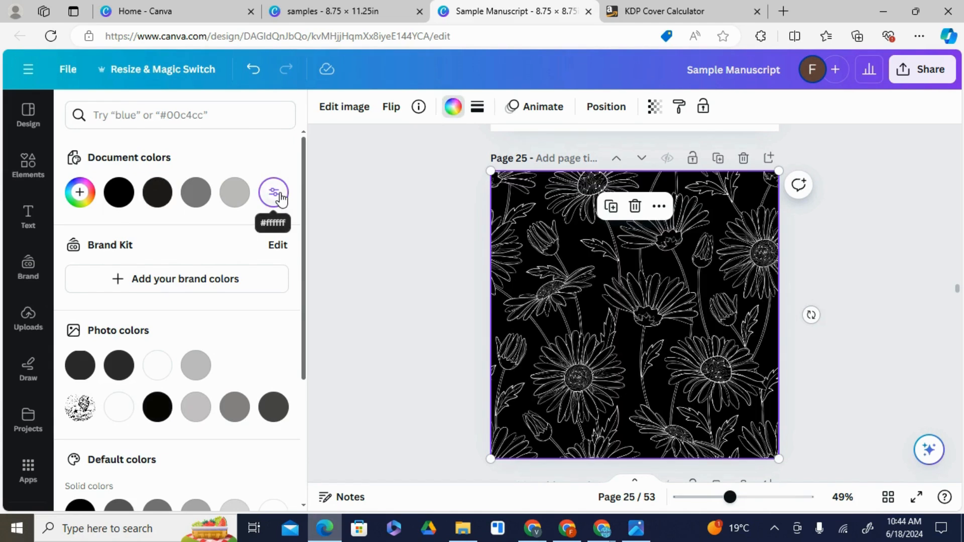
left_click(235, 193)
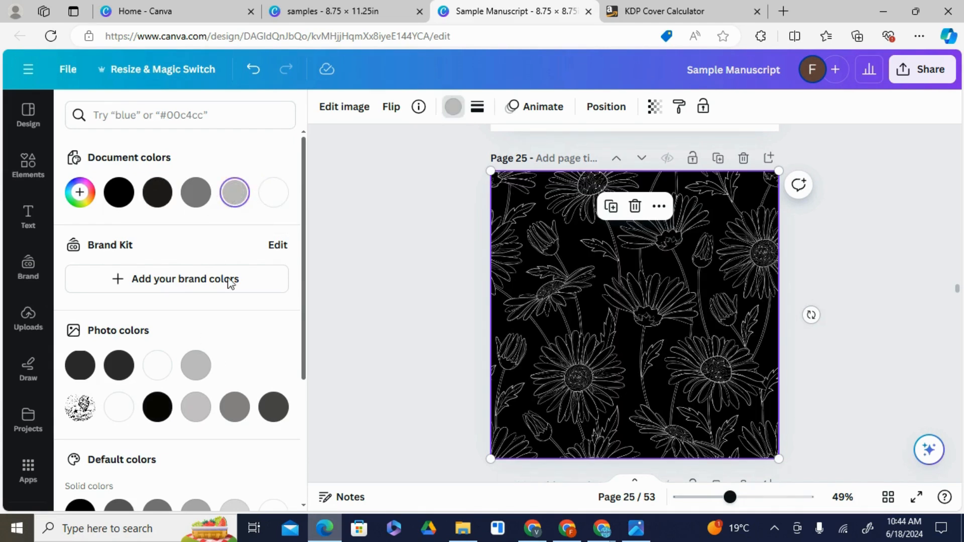
left_click(197, 369)
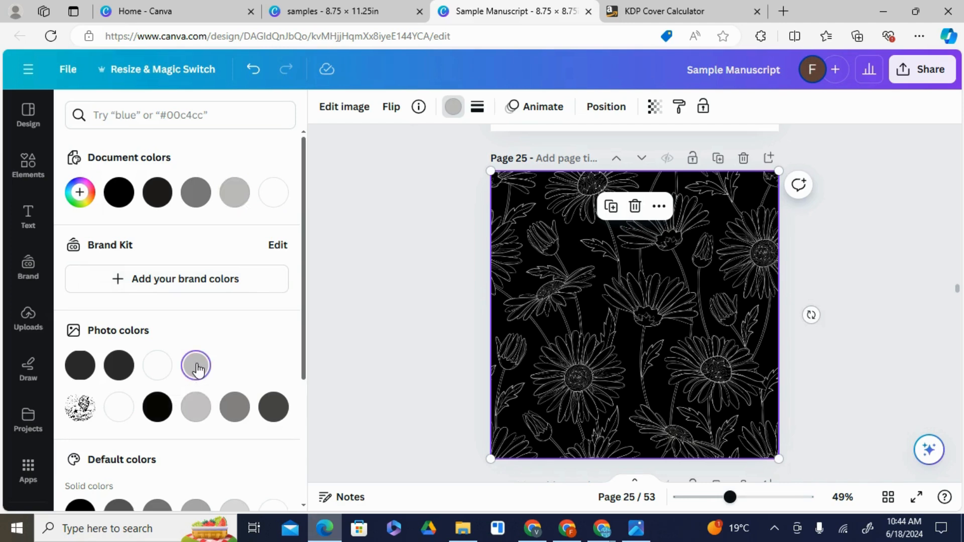
left_click(279, 199)
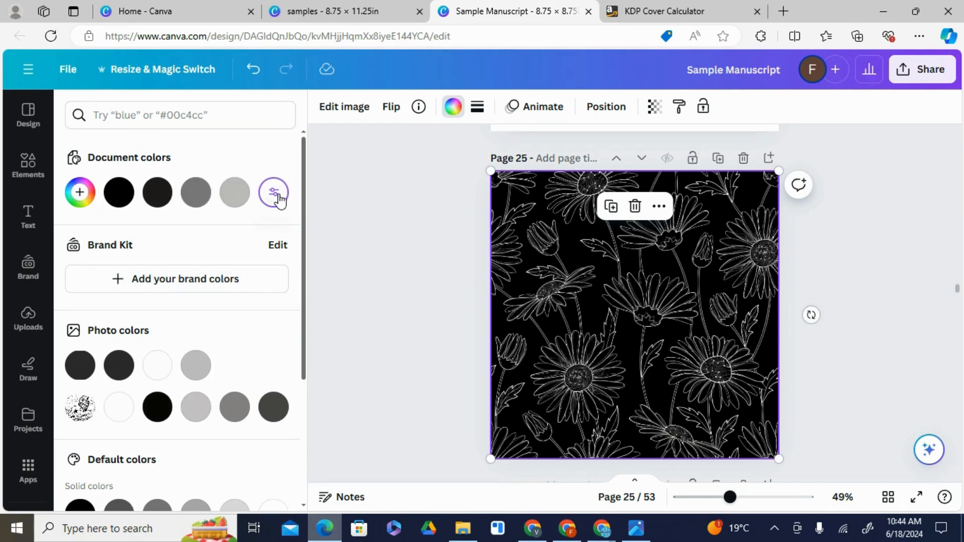
left_click(234, 193)
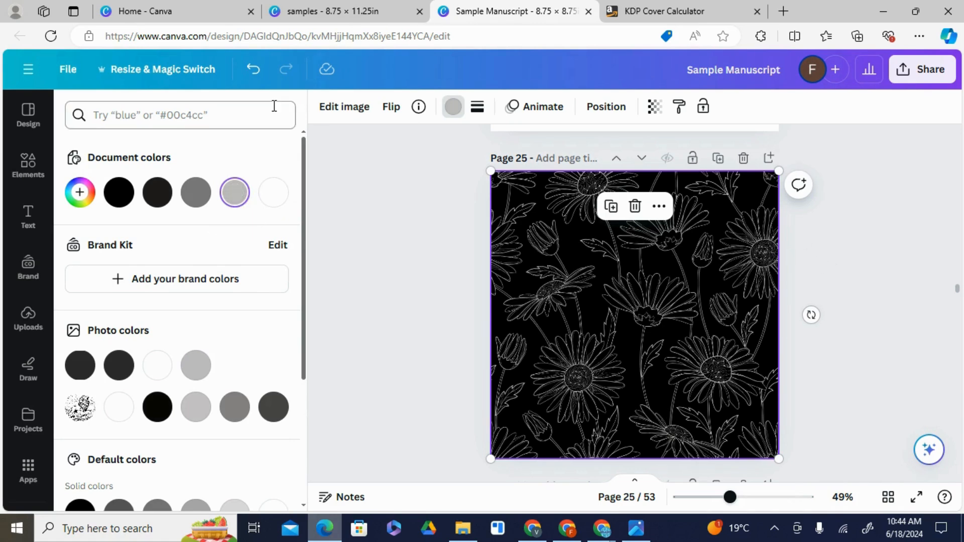
Step: Undo the daisy pattern's recolouring, resizing and insertion, restore page 25's previous flower pattern, and hide the elements list
left_click(254, 72)
left_click(254, 72)
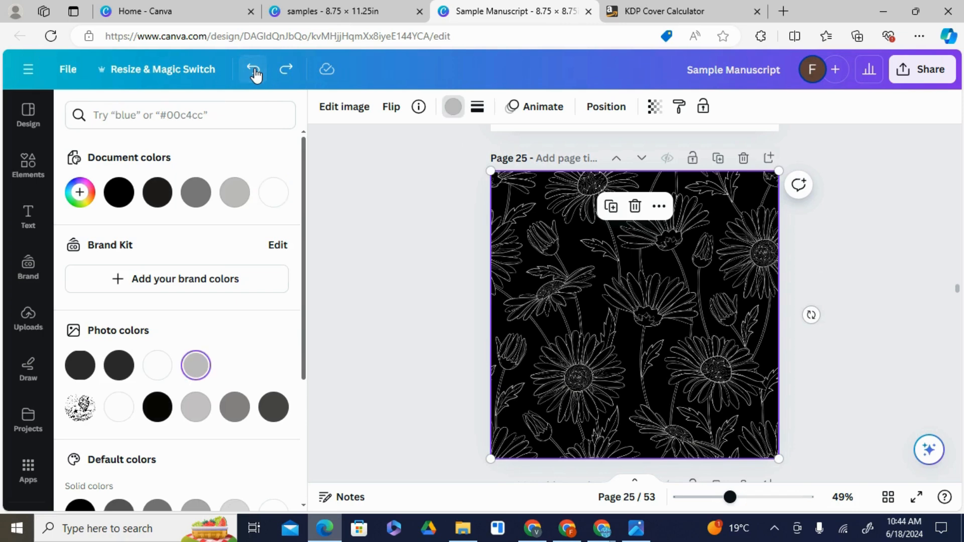
left_click(254, 72)
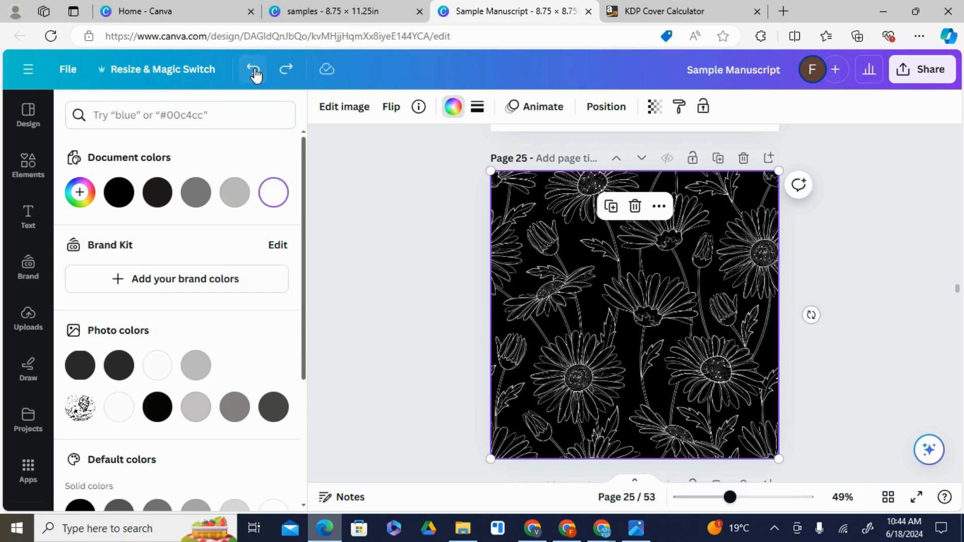
left_click(254, 72)
left_click(254, 72)
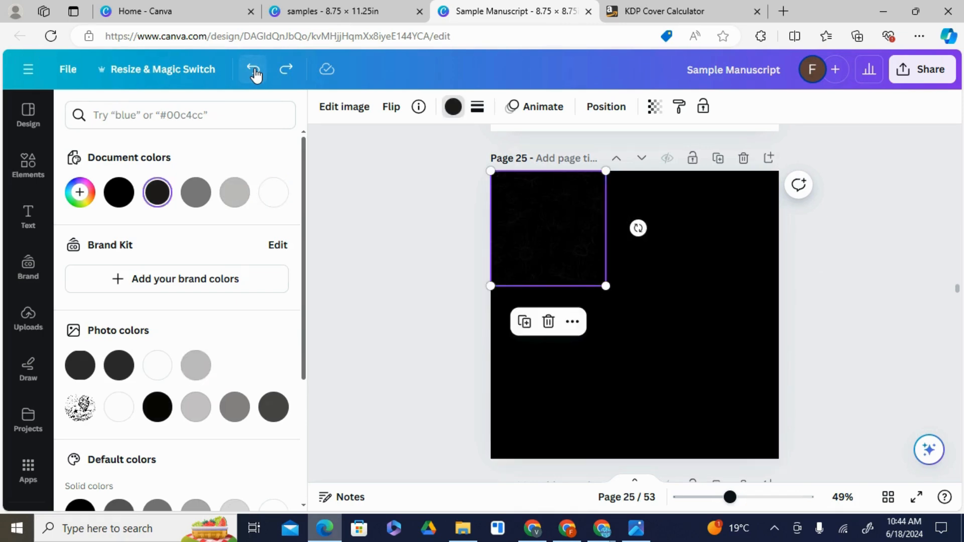
left_click(254, 72)
left_click(254, 72)
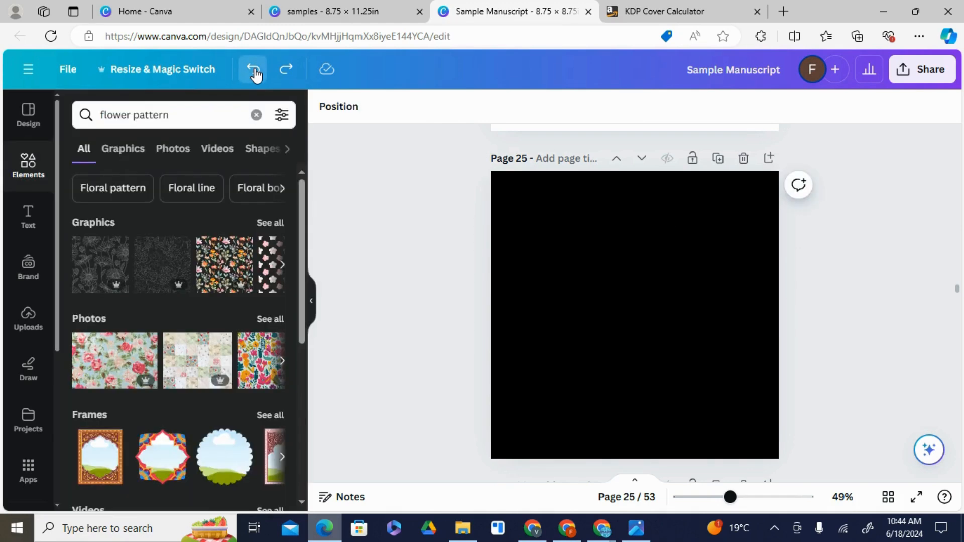
left_click(254, 71)
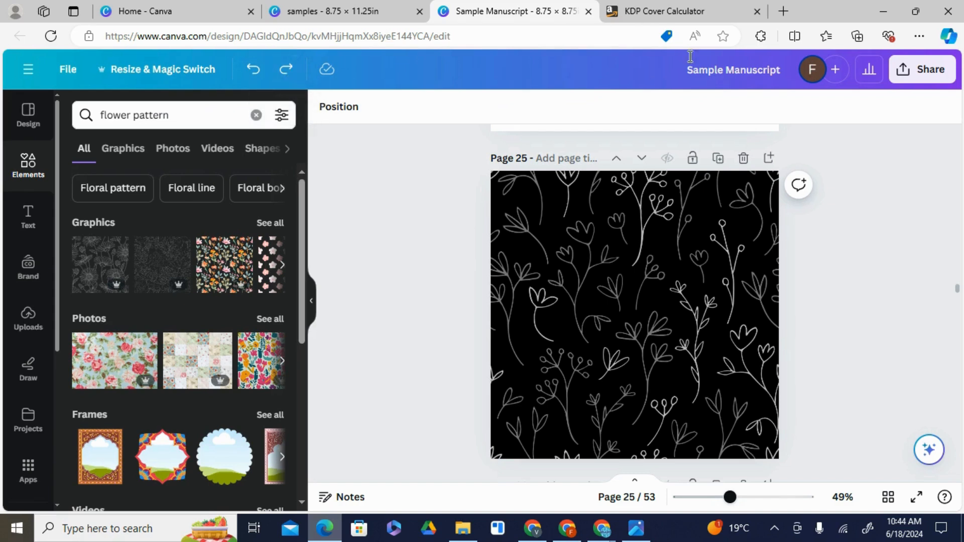
left_click(313, 301)
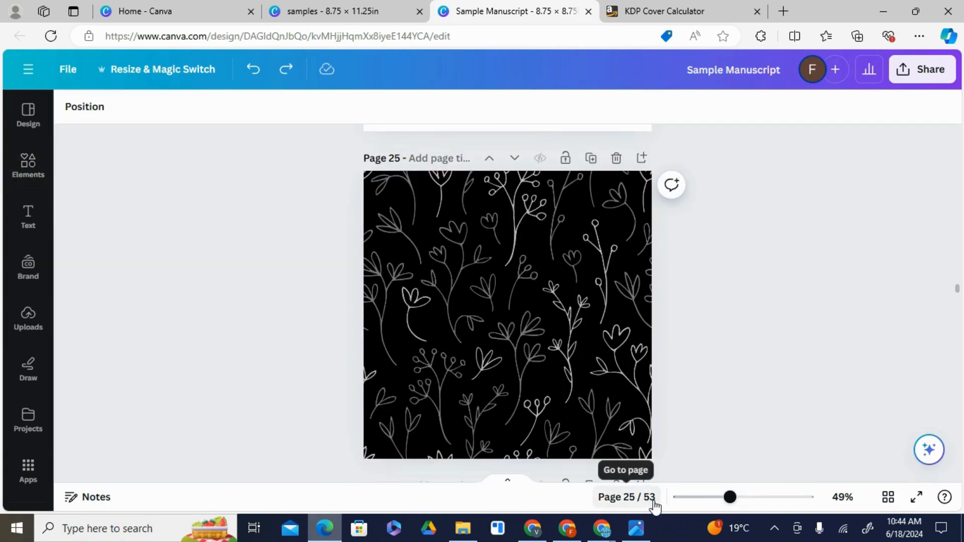
Step: In the KDP Cover Calculator, set Paperback binding, Black & white interior and White paper
left_click(653, 13)
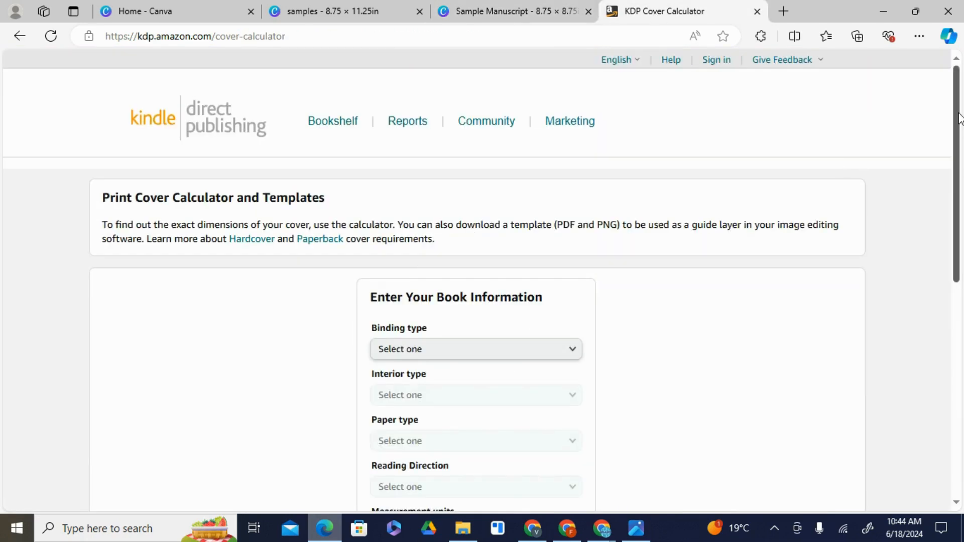
scroll(960, 118, "down", 1)
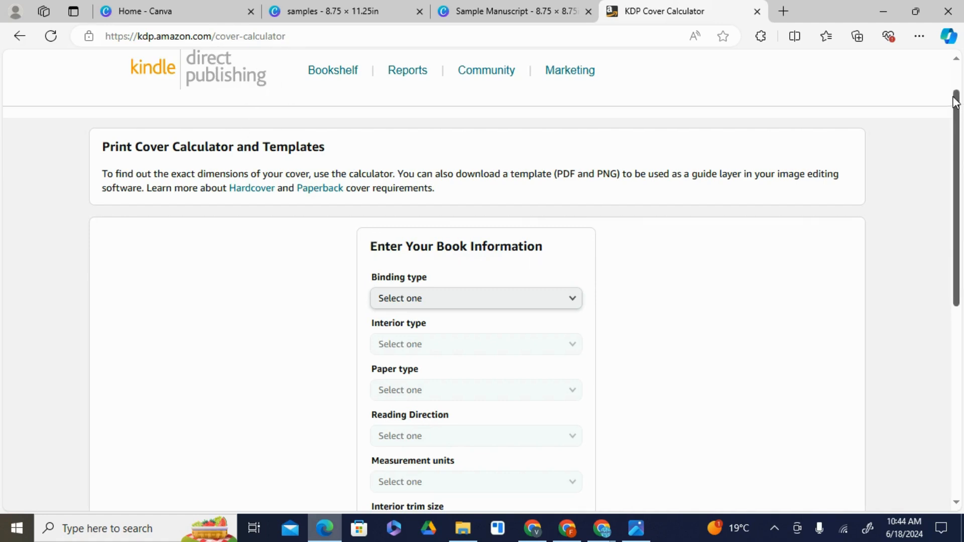
left_click_drag(958, 103, 954, 165)
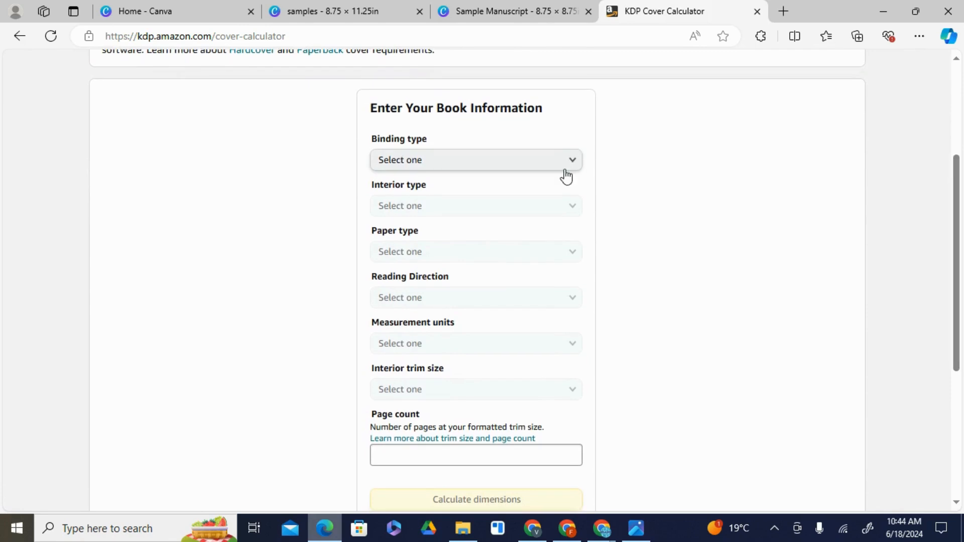
left_click(518, 167)
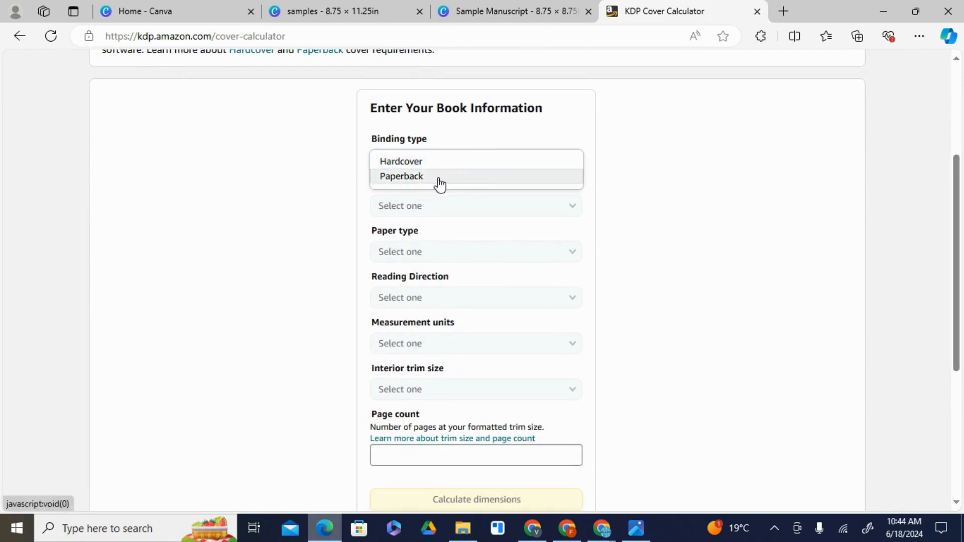
left_click(440, 182)
left_click(430, 208)
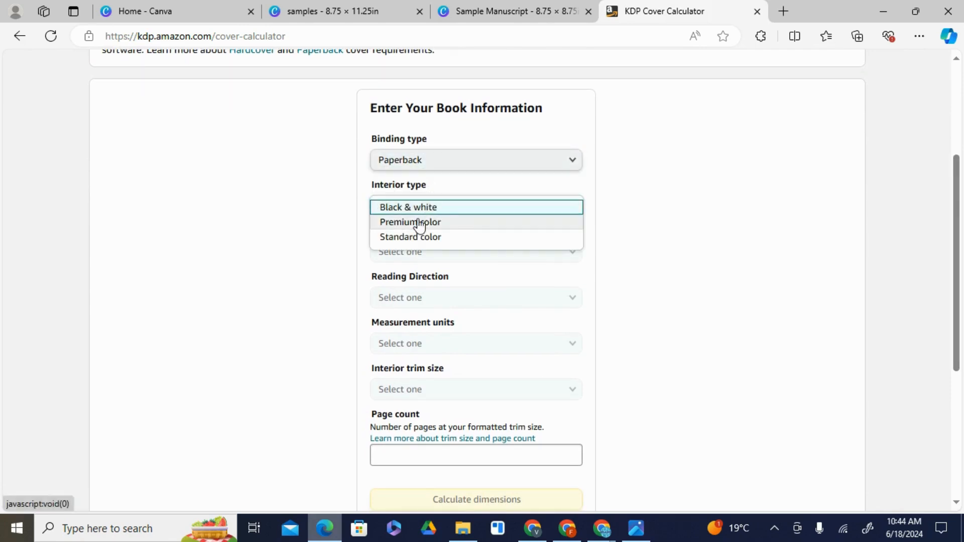
left_click(417, 211)
left_click(449, 256)
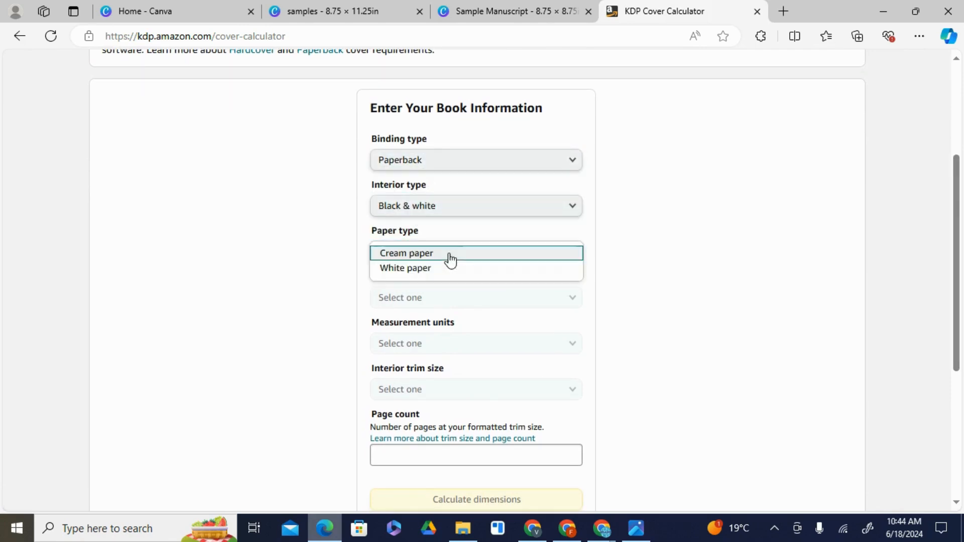
left_click(409, 271)
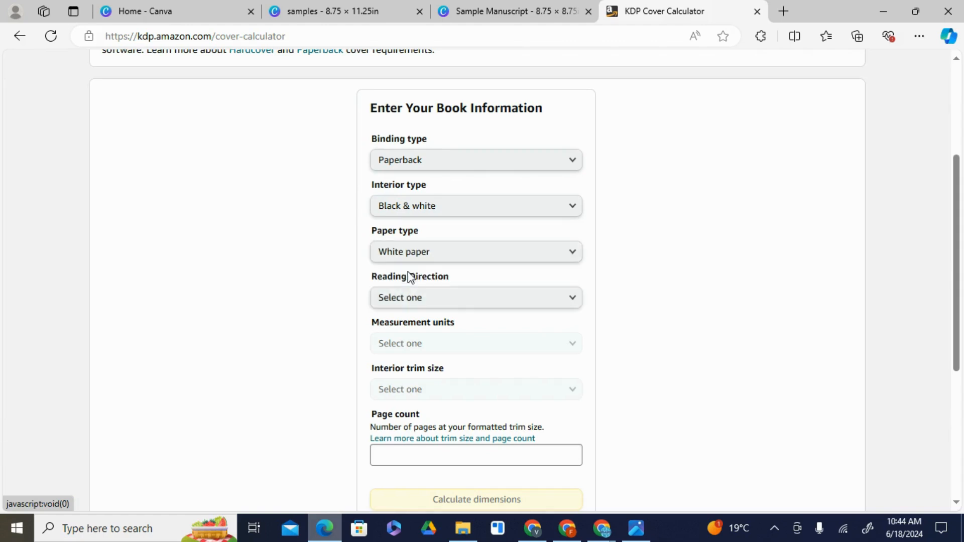
Step: Set the reading direction to Left to Right, the units to Inches and the interior trim size to 8.5 x 8.5 in
left_click(463, 307)
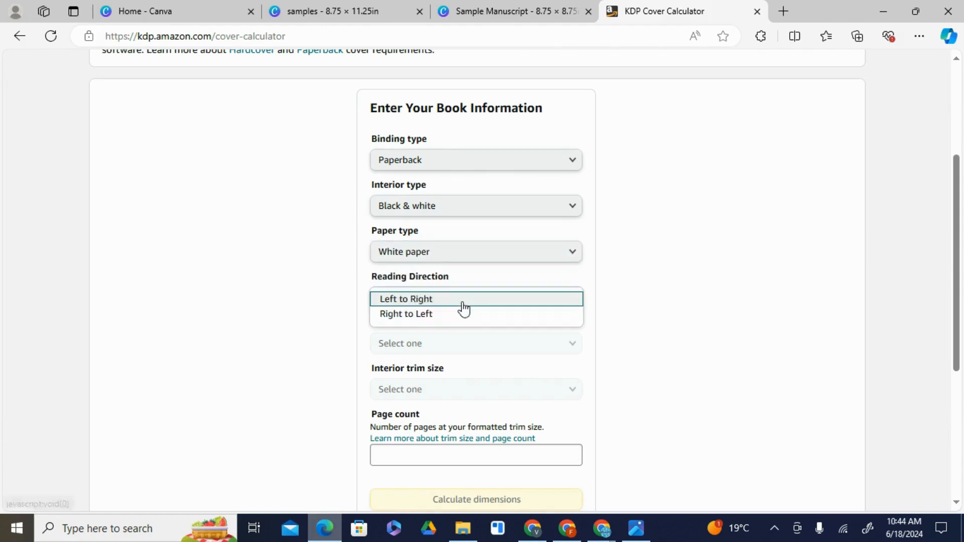
left_click(407, 302)
left_click(457, 345)
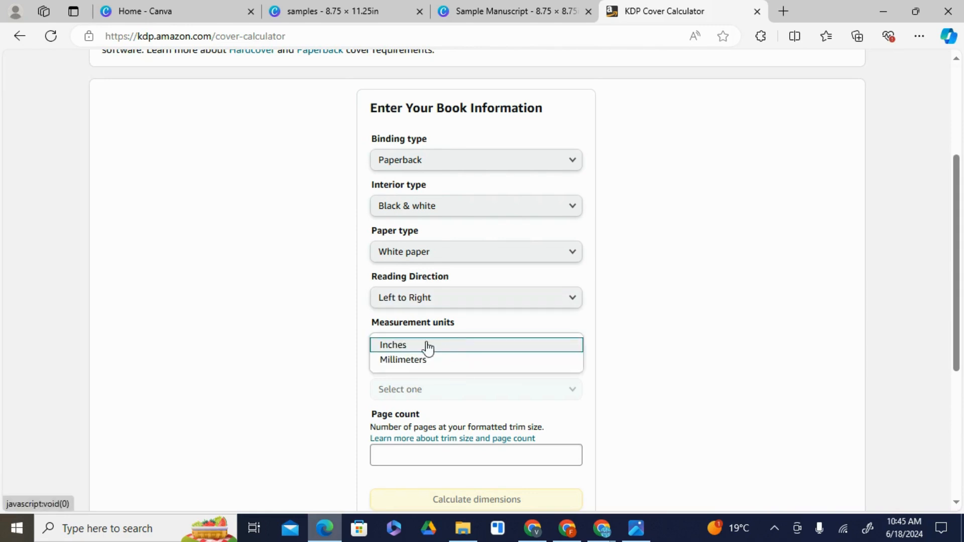
left_click(407, 352)
left_click(469, 397)
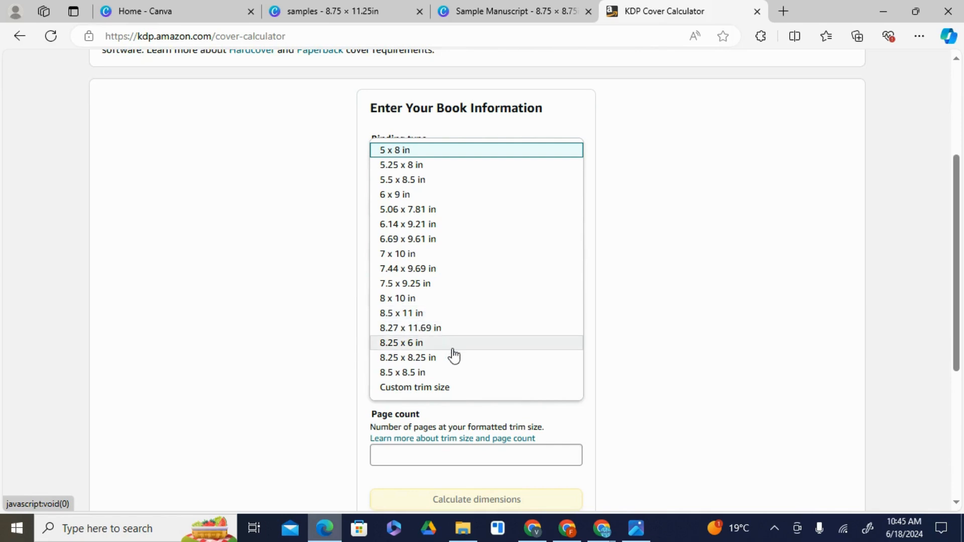
left_click(441, 374)
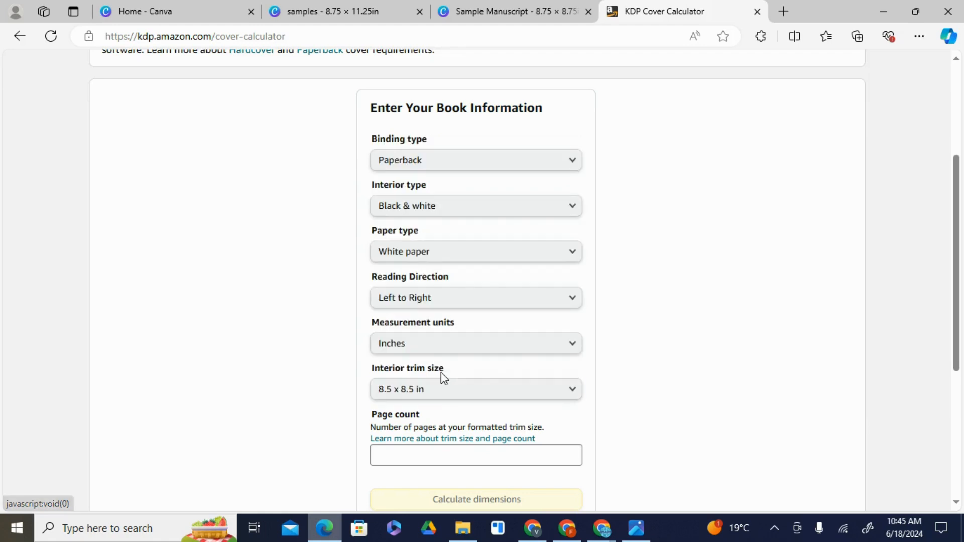
Step: Enter a page count of 53 and calculate the cover dimensions
left_click(417, 451)
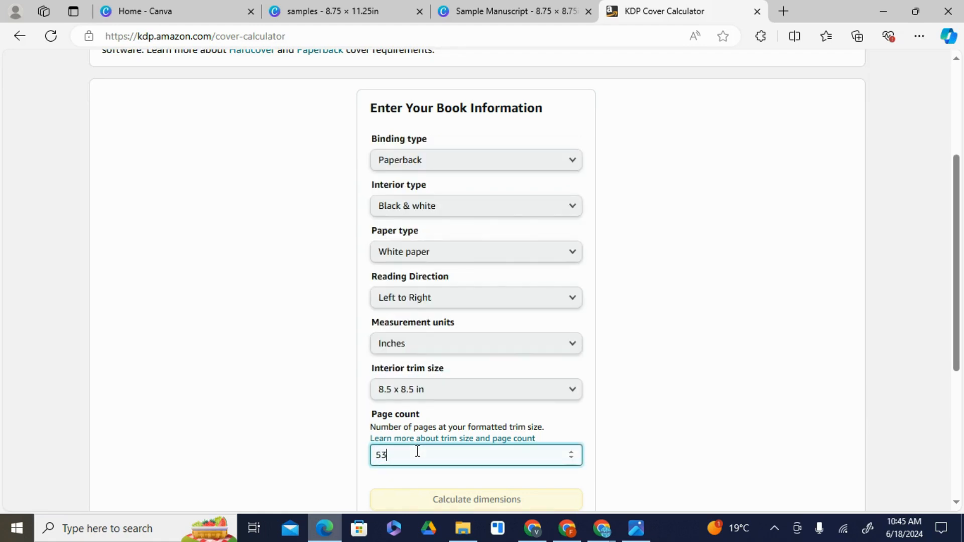
left_click(601, 397)
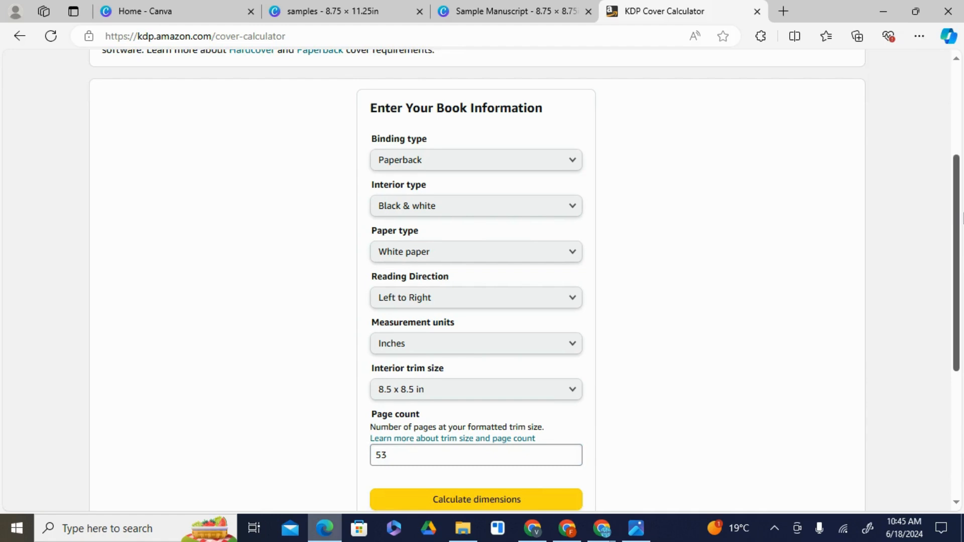
scroll(583, 338, "down", 2)
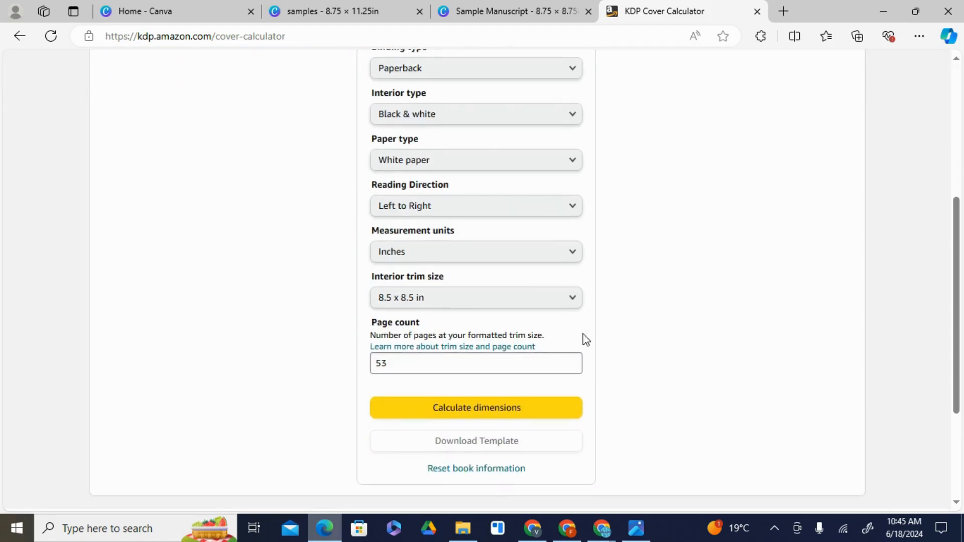
left_click(455, 409)
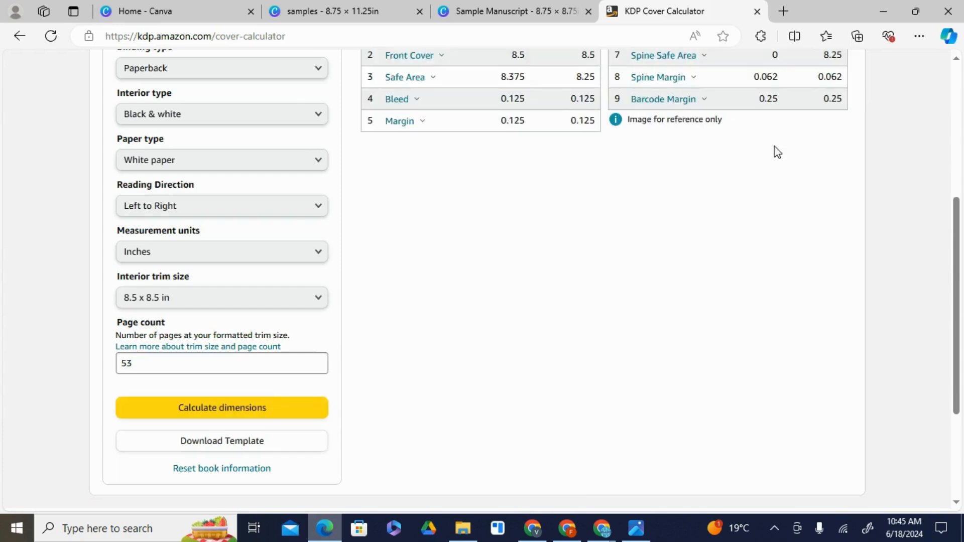
Step: Copy the full cover width from the calculated dimensions and download the cover template
left_click_drag(959, 220, 938, 168)
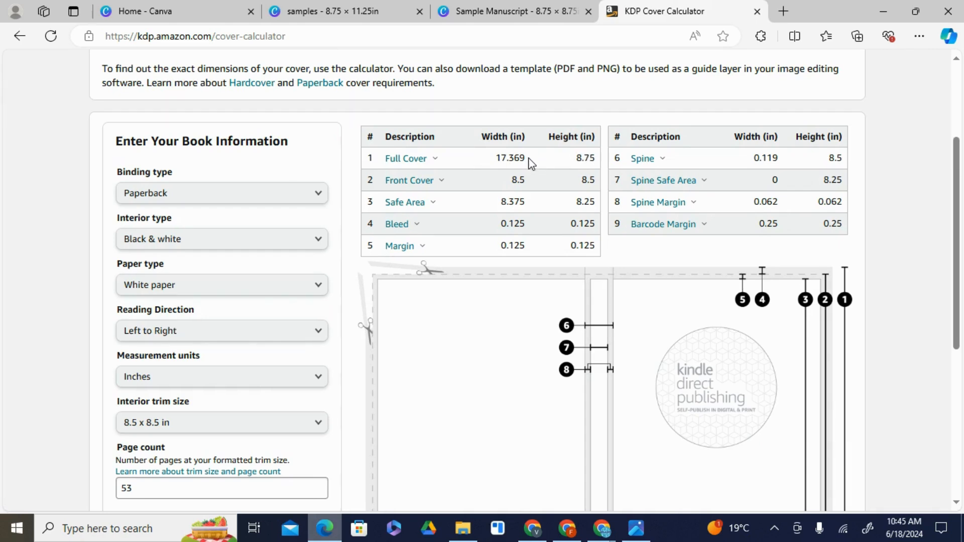
double_click(498, 159)
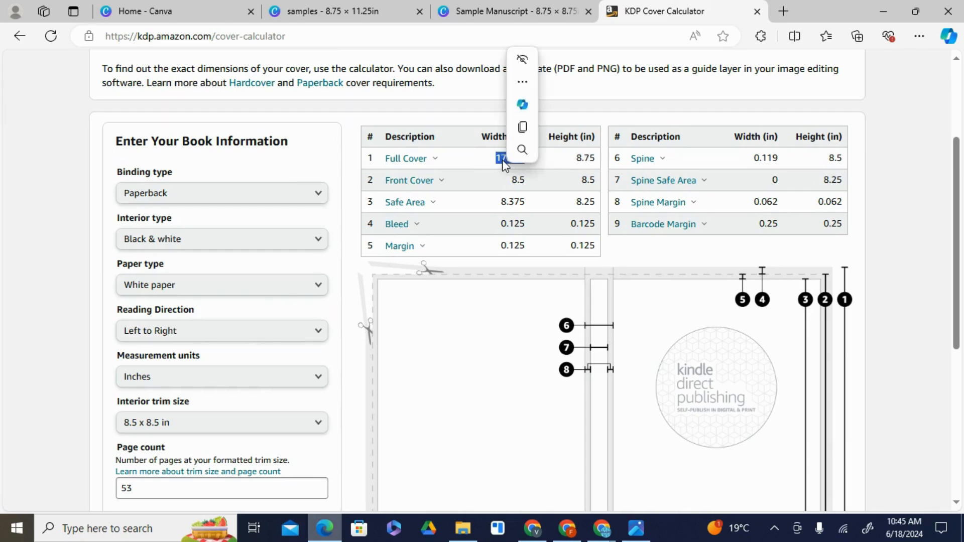
right_click(503, 160)
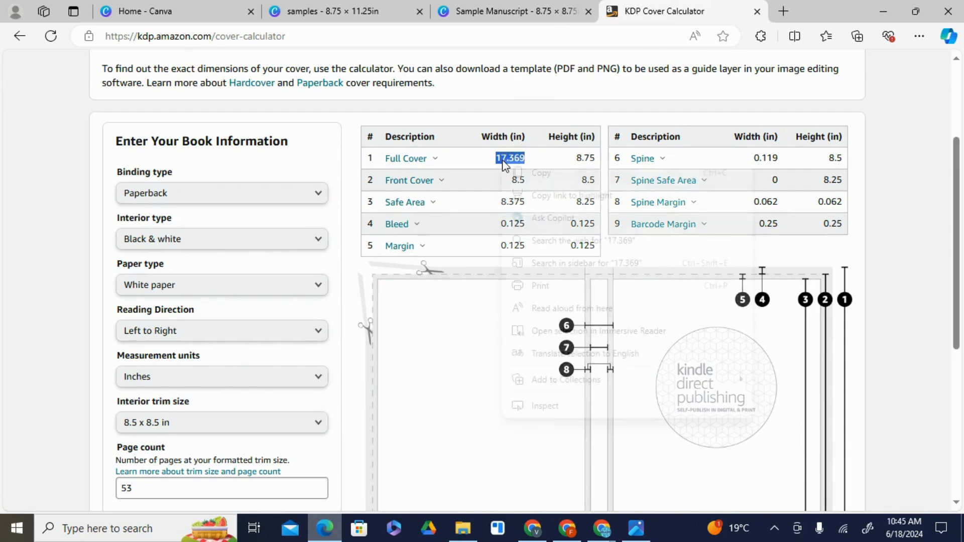
left_click(542, 173)
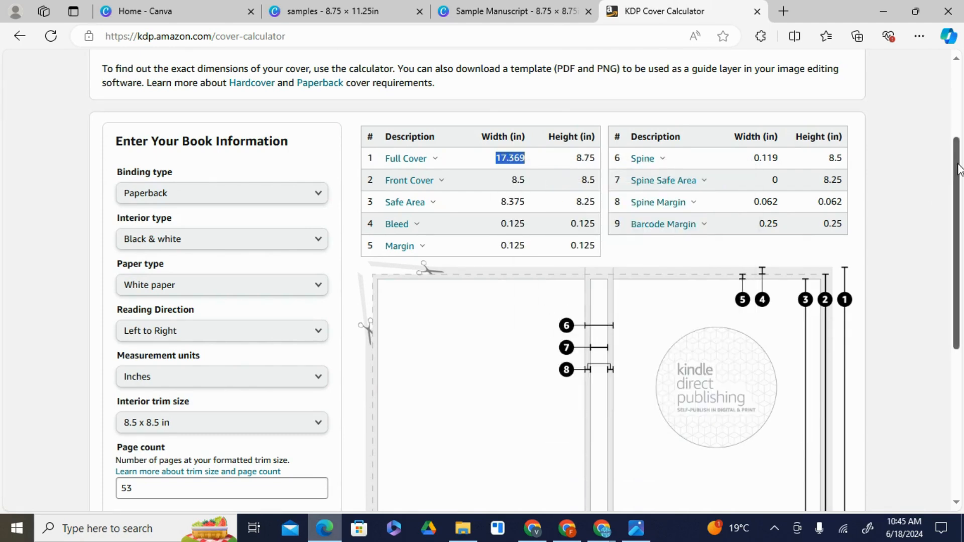
left_click_drag(957, 164, 957, 261)
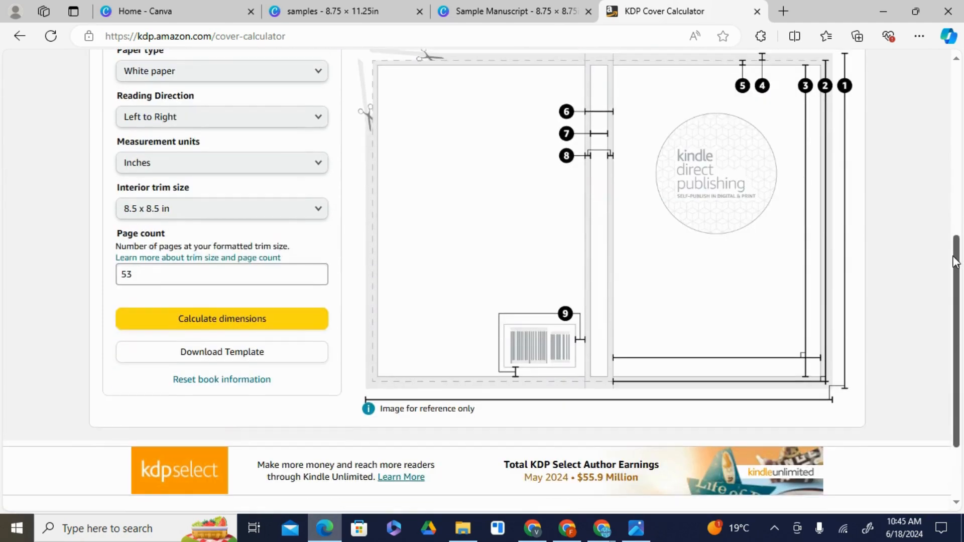
left_click(210, 356)
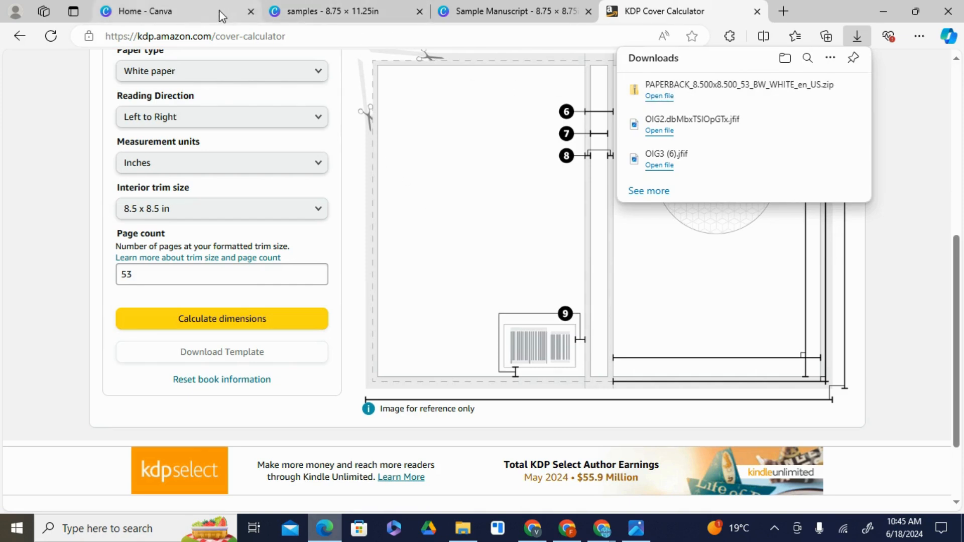
Step: Switch to the Canva home page and start a custom-size design with inches as its units
left_click(187, 14)
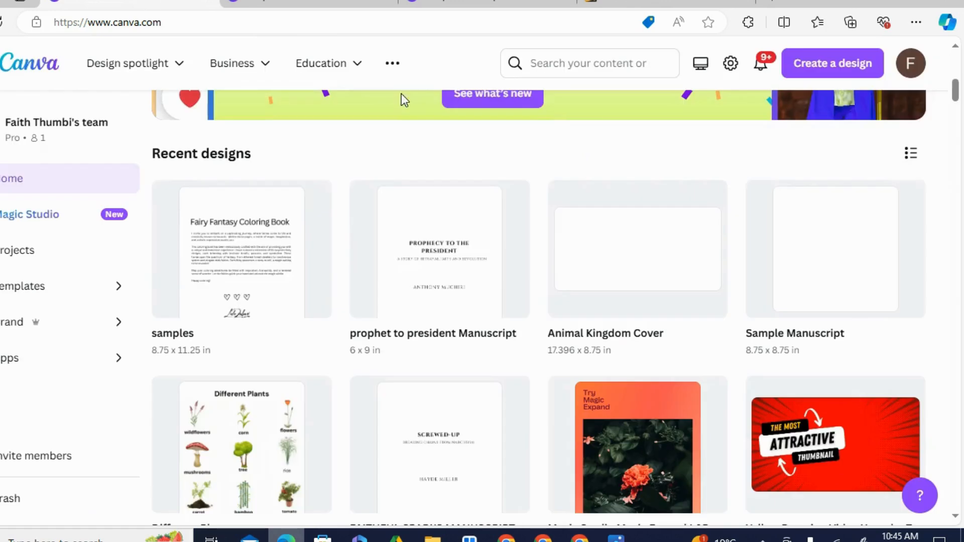
left_click(806, 65)
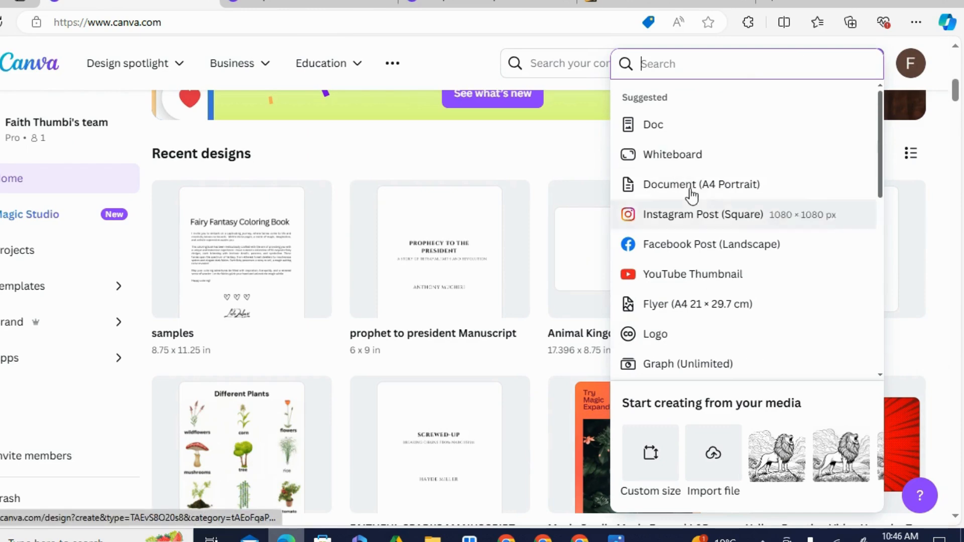
left_click(652, 481)
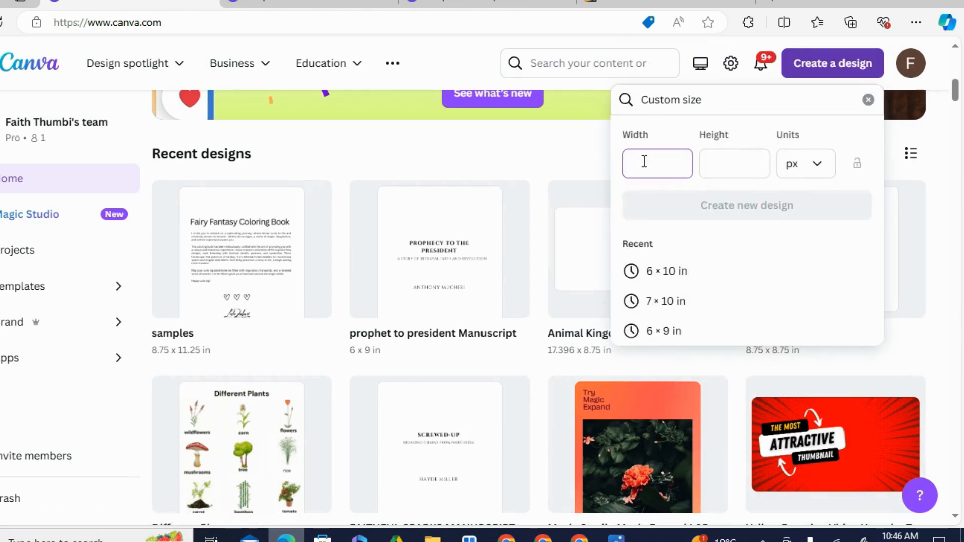
right_click(644, 161)
left_click(685, 250)
left_click(722, 171)
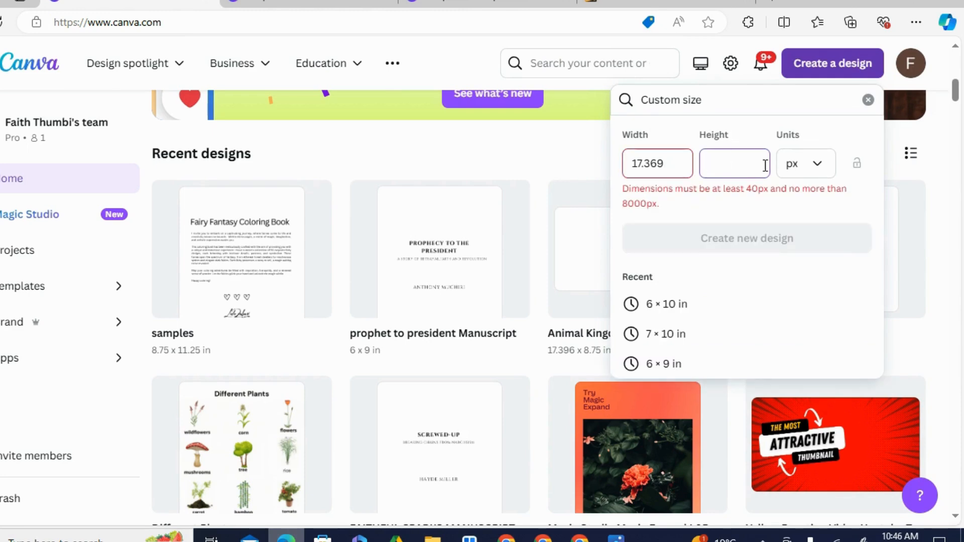
left_click(809, 168)
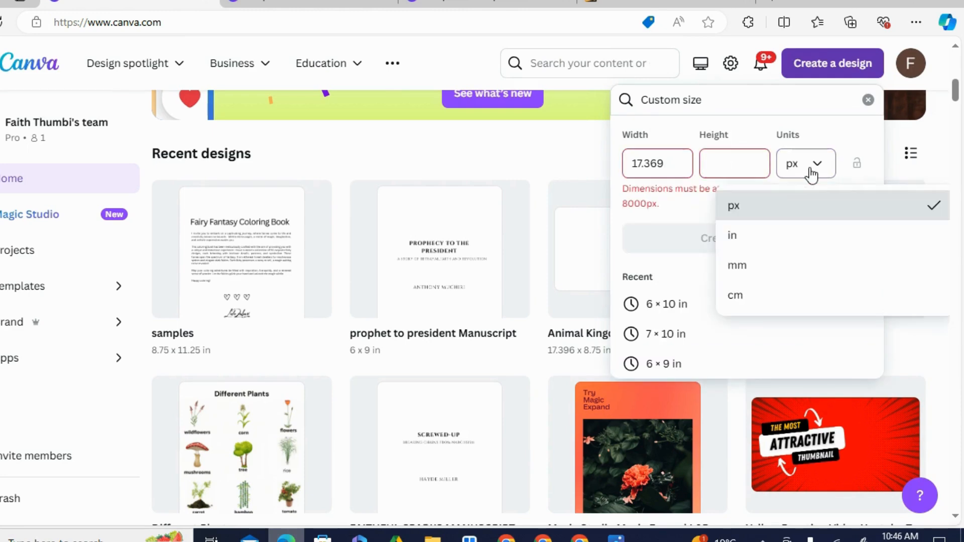
left_click(761, 236)
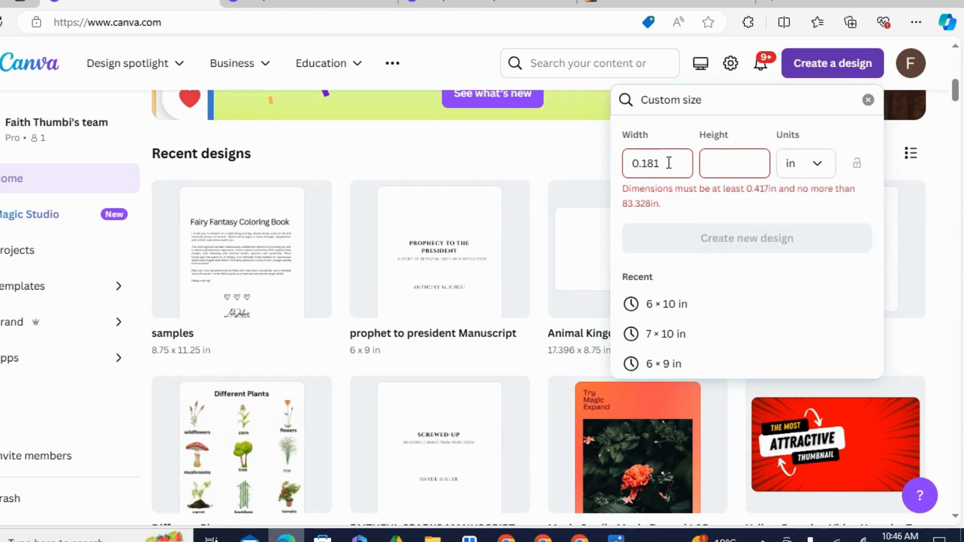
Step: Set the custom size to 17.369 in wide by 8.75 in high and create the new design
left_click_drag(669, 163, 635, 164)
right_click(641, 163)
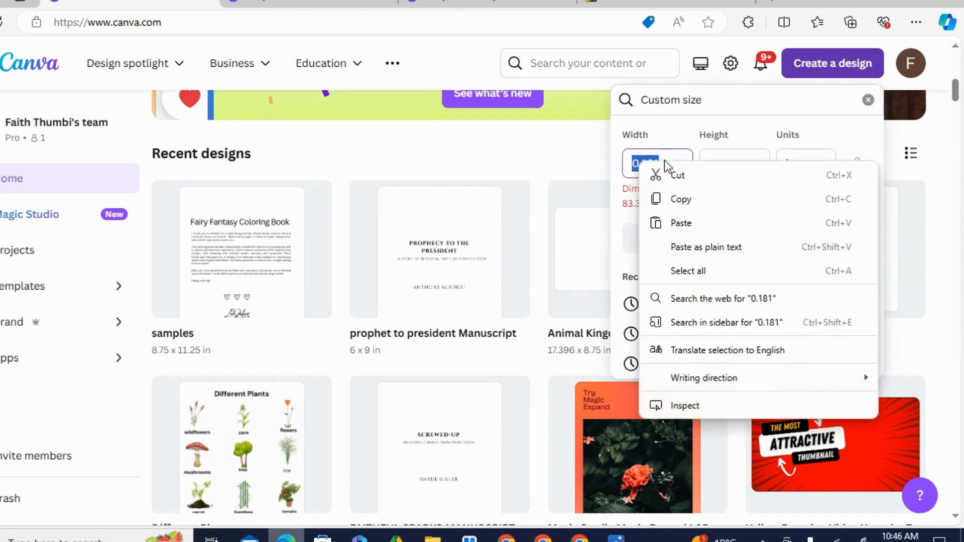
left_click(672, 221)
left_click(737, 171)
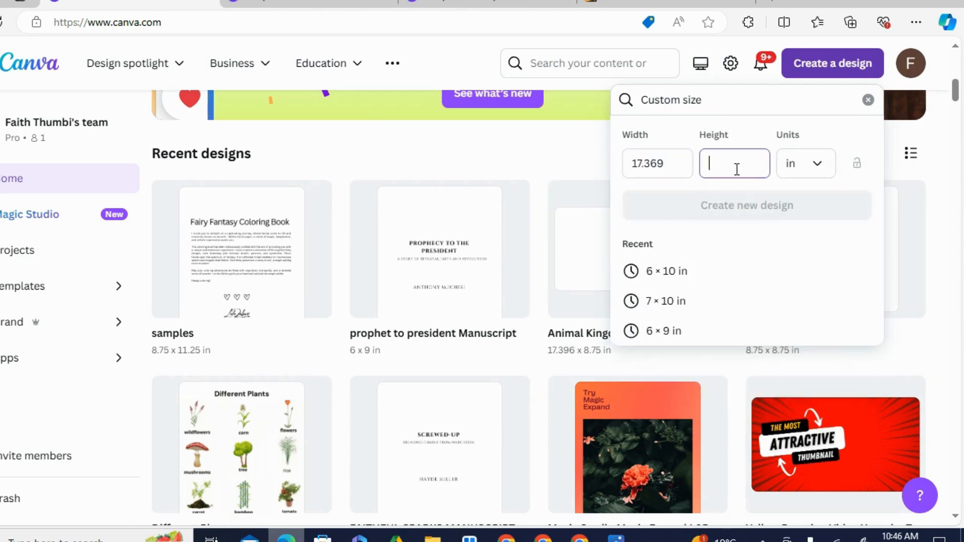
type("8.75")
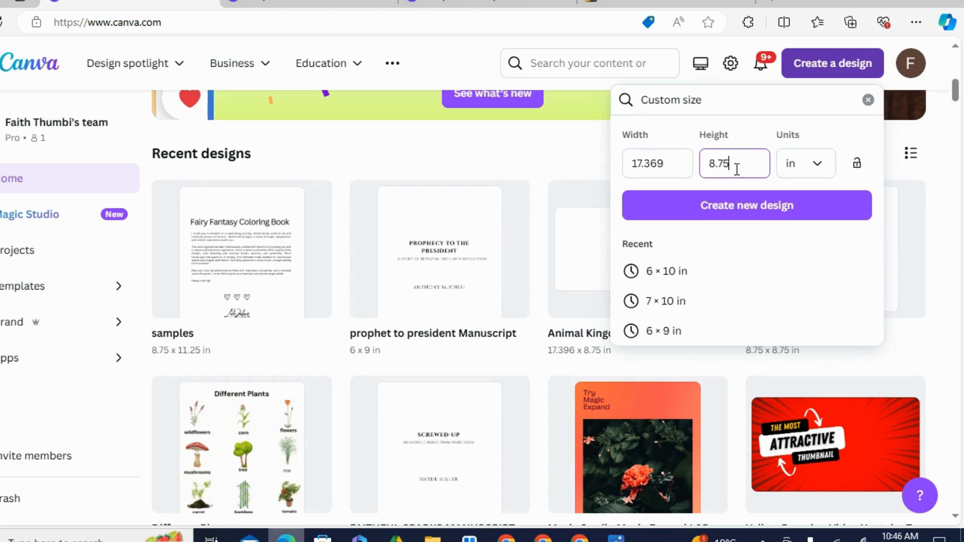
left_click(742, 215)
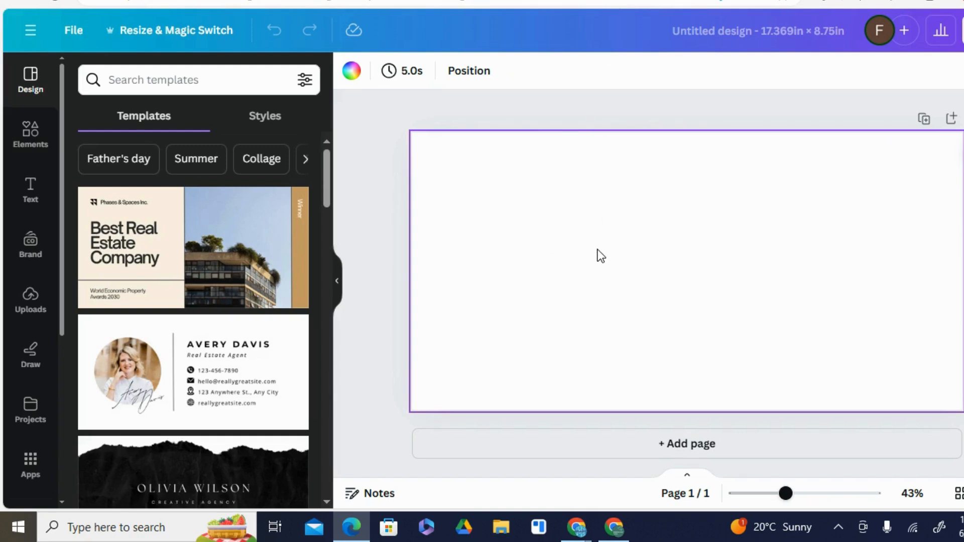
Step: Switch to Copilot Designer, review the savannah illustration prompt and insert "a" before "regal lion"
left_click(615, 530)
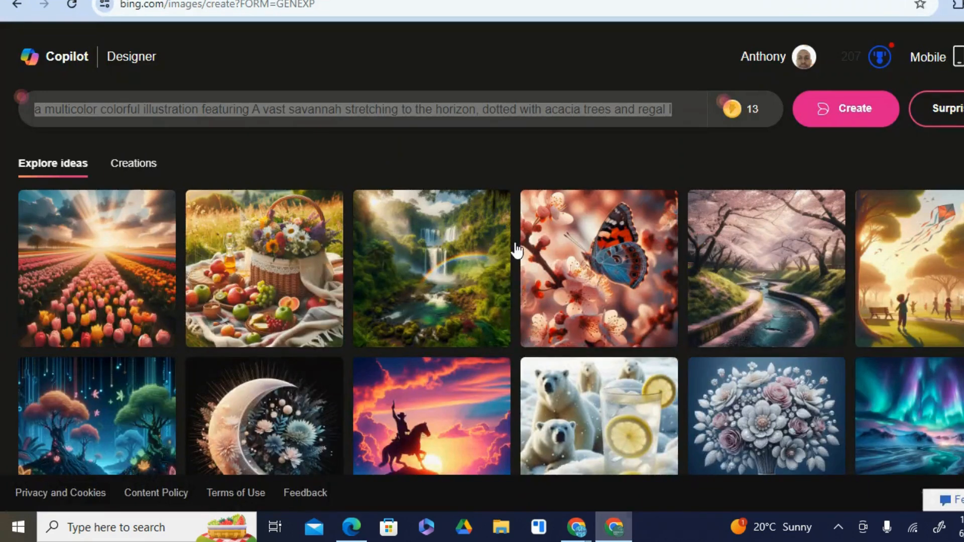
left_click(356, 111)
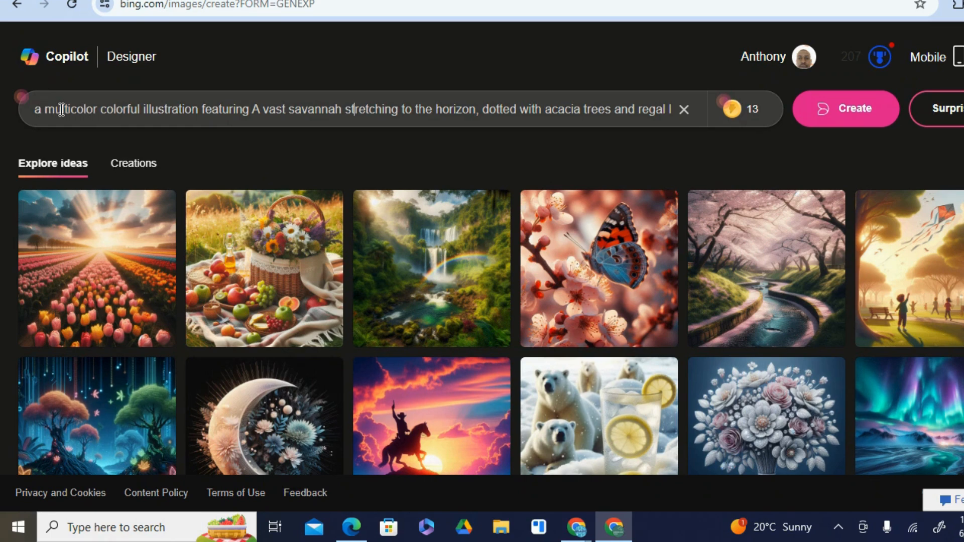
left_click_drag(45, 109, 93, 110)
left_click(88, 110)
left_click_drag(118, 111, 196, 102)
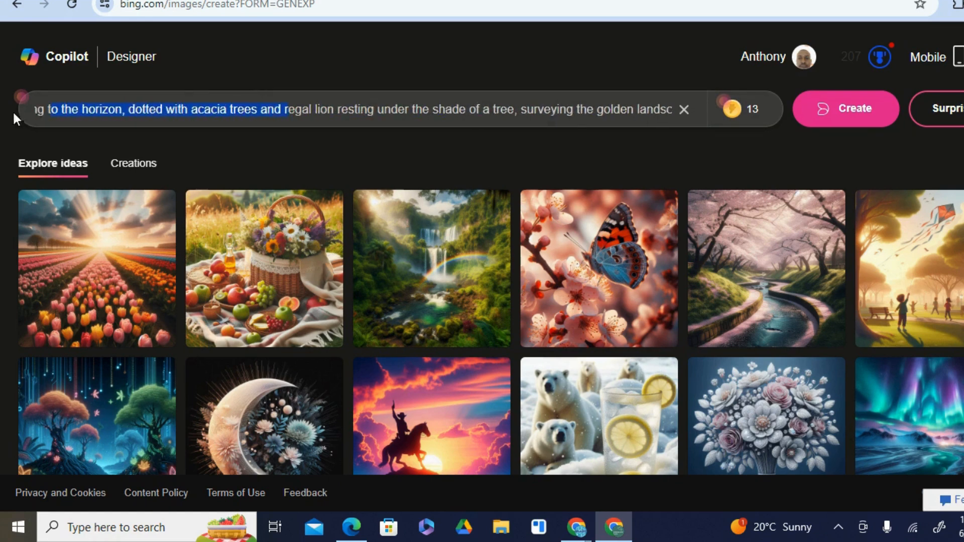
left_click(196, 104)
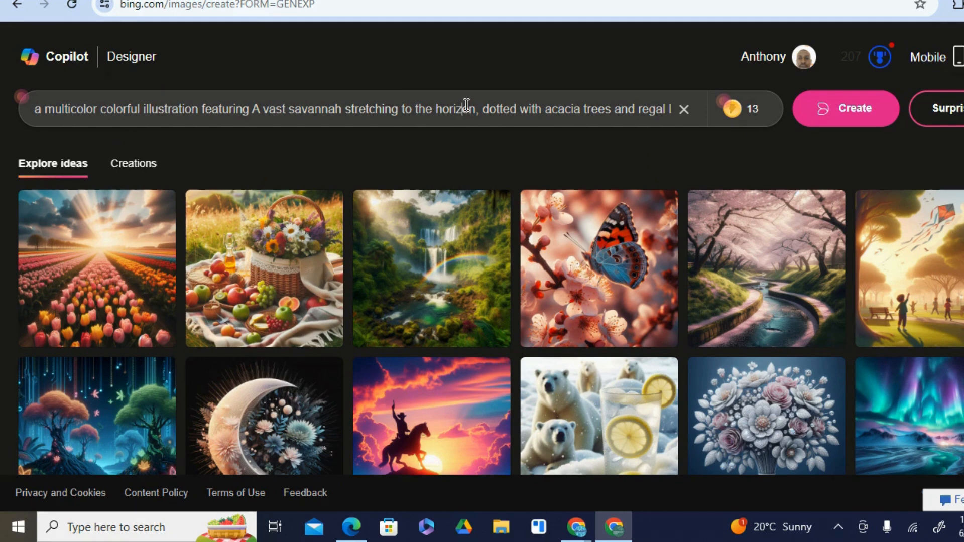
left_click_drag(538, 111, 560, 106)
left_click(487, 109)
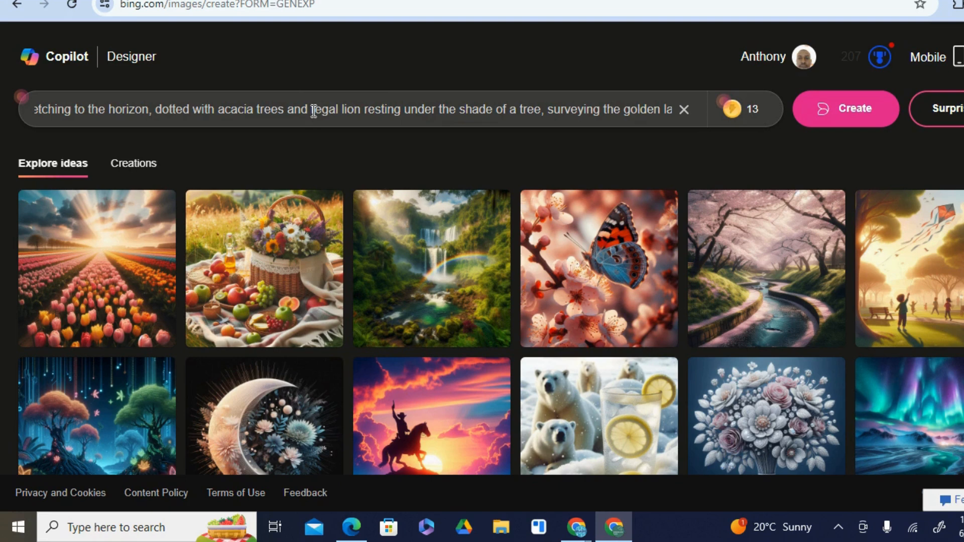
type("a")
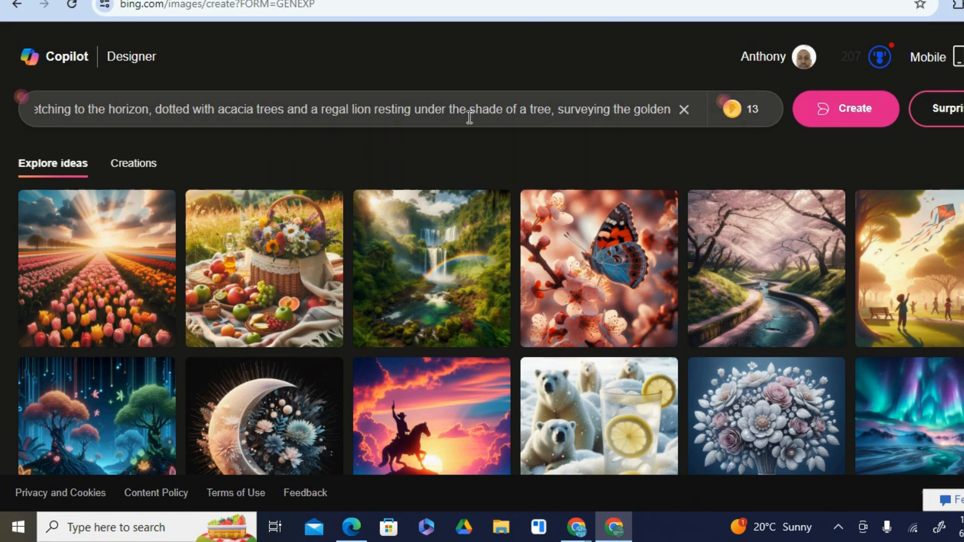
Step: Check the rest of the savannah lion prompt and generate images from it
left_click_drag(529, 115, 327, 120)
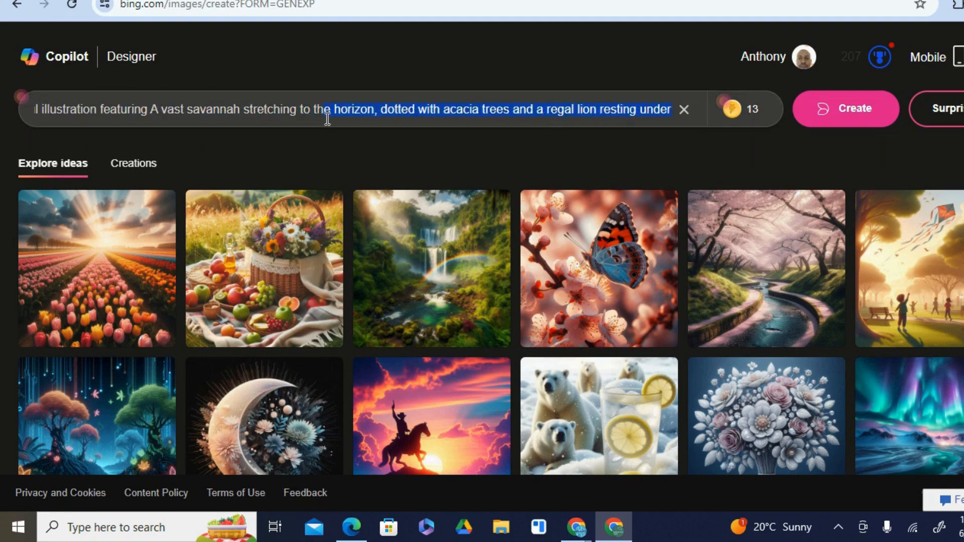
left_click(327, 113)
left_click(854, 112)
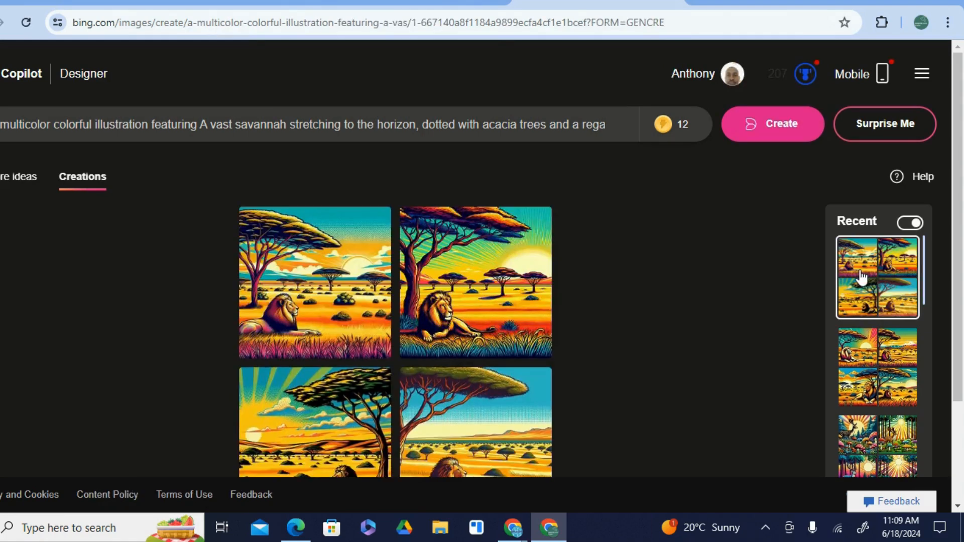
Step: Examine the generated savannah lion images one by one at full size and return to the results
left_click(294, 287)
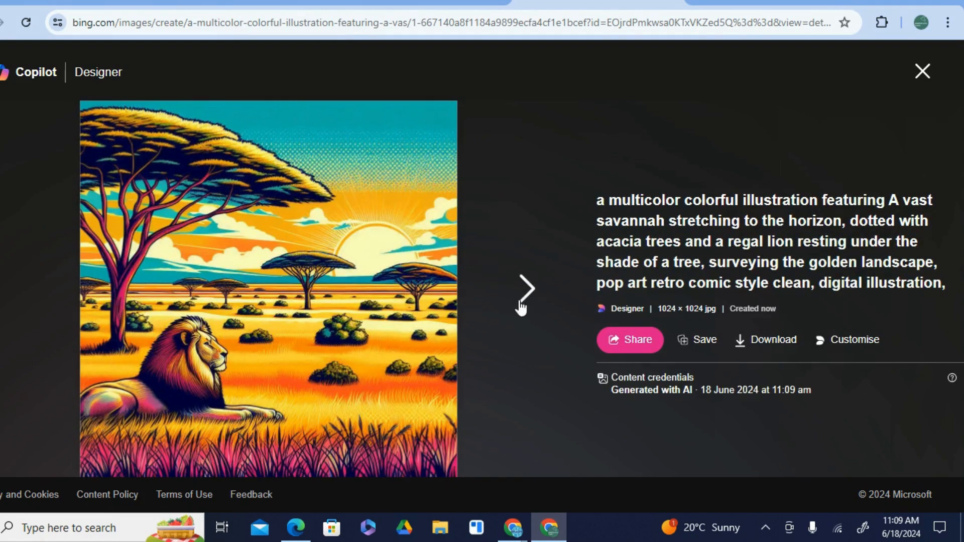
left_click(527, 289)
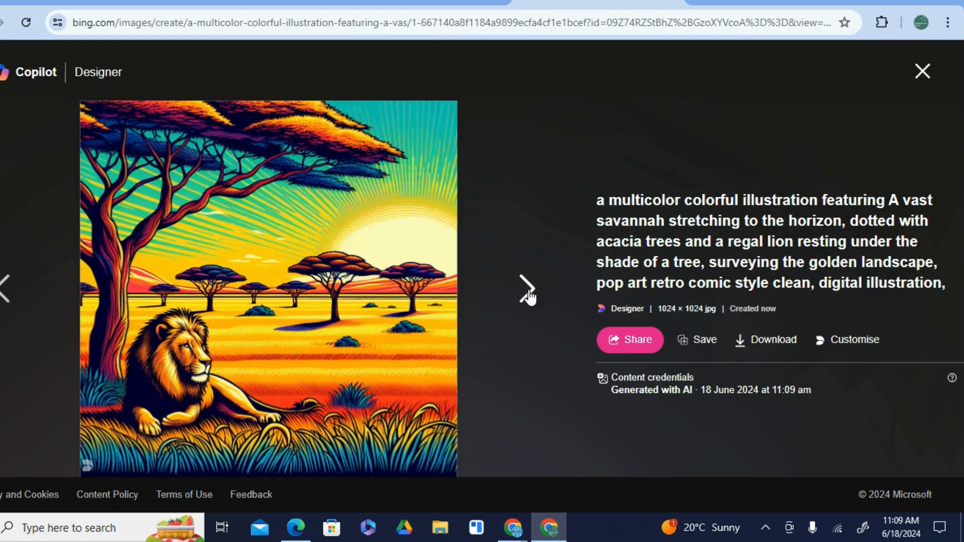
left_click(527, 291)
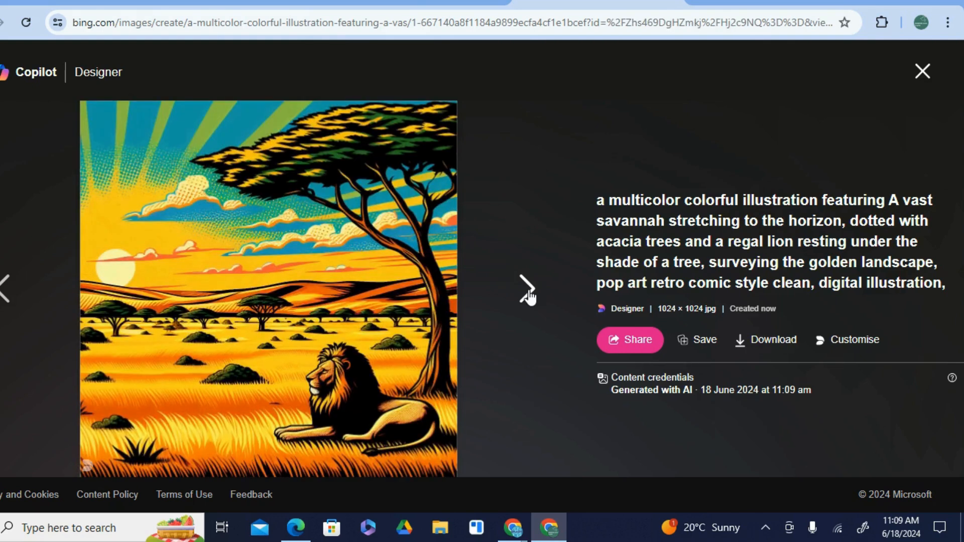
left_click(528, 291)
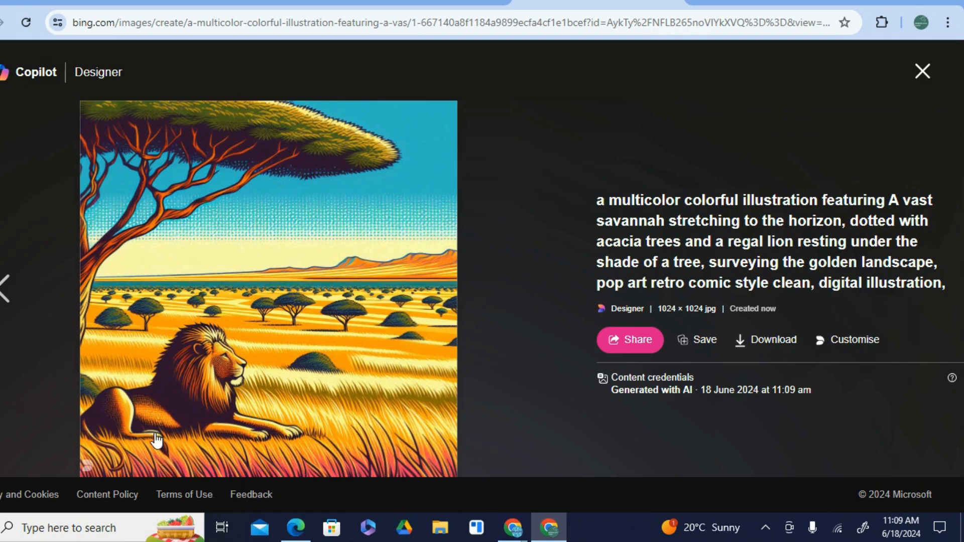
left_click(6, 289)
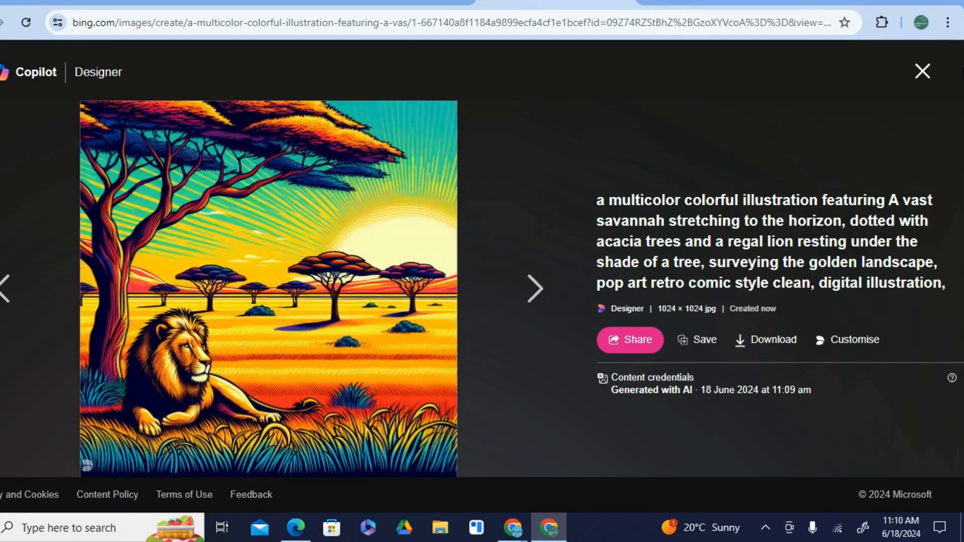
left_click(922, 66)
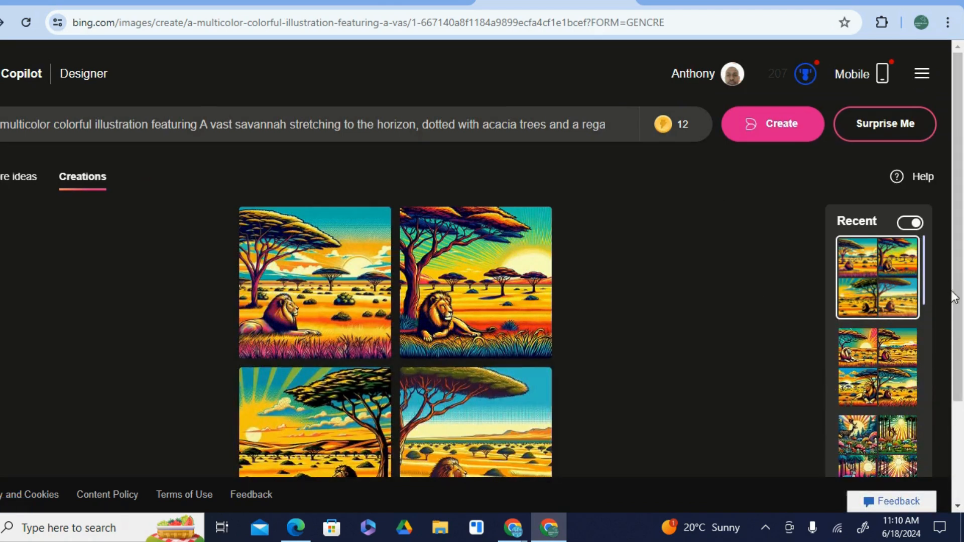
Step: Open the recent creation showing a deer in a sunlit forest and read through its prompt
left_click_drag(925, 263, 921, 310)
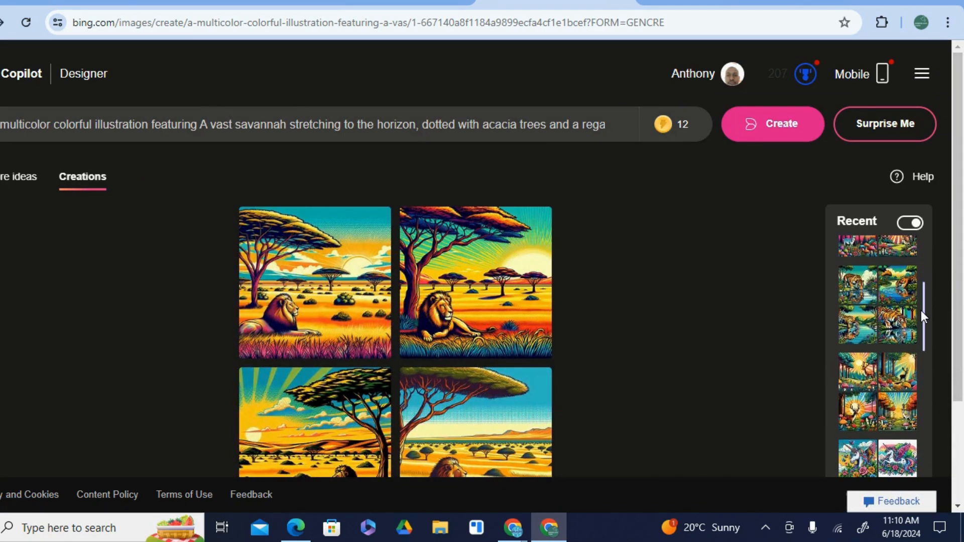
left_click(866, 379)
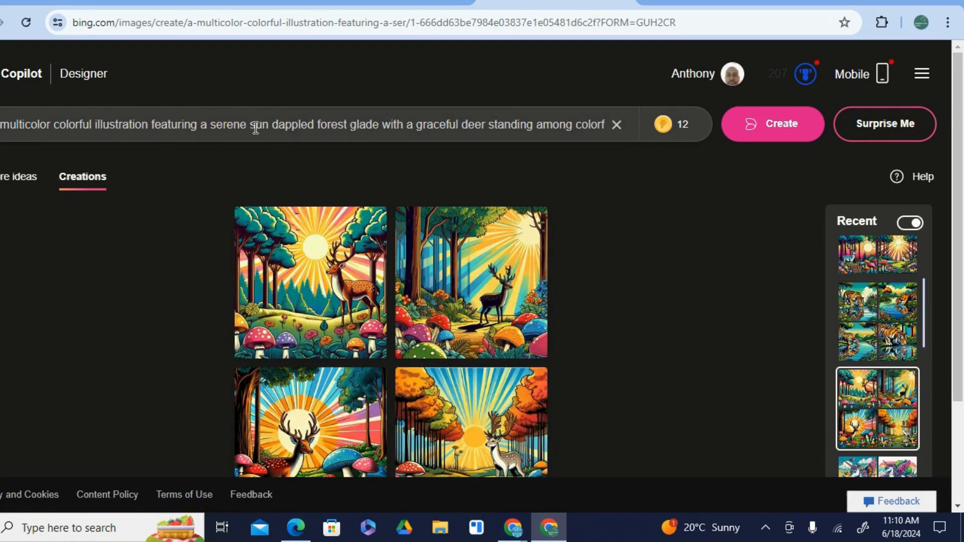
left_click_drag(261, 127, 563, 124)
left_click(563, 124)
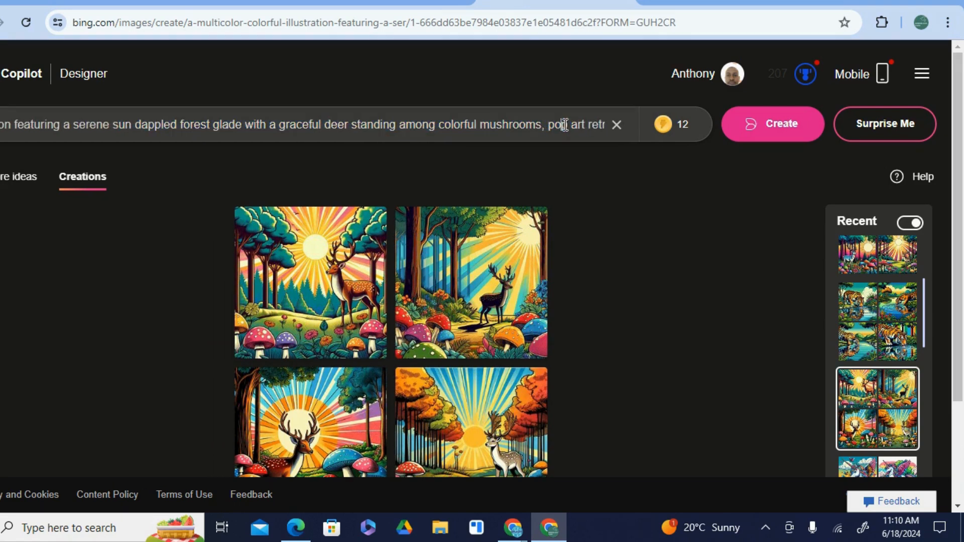
Step: Examine the four deer and mushroom forest images one by one at full size and return to the results
left_click(340, 270)
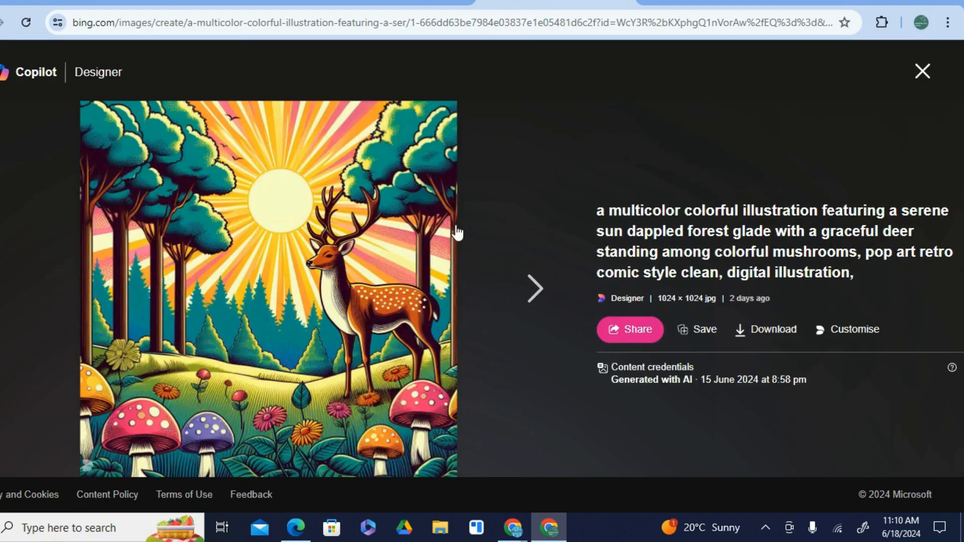
left_click(530, 295)
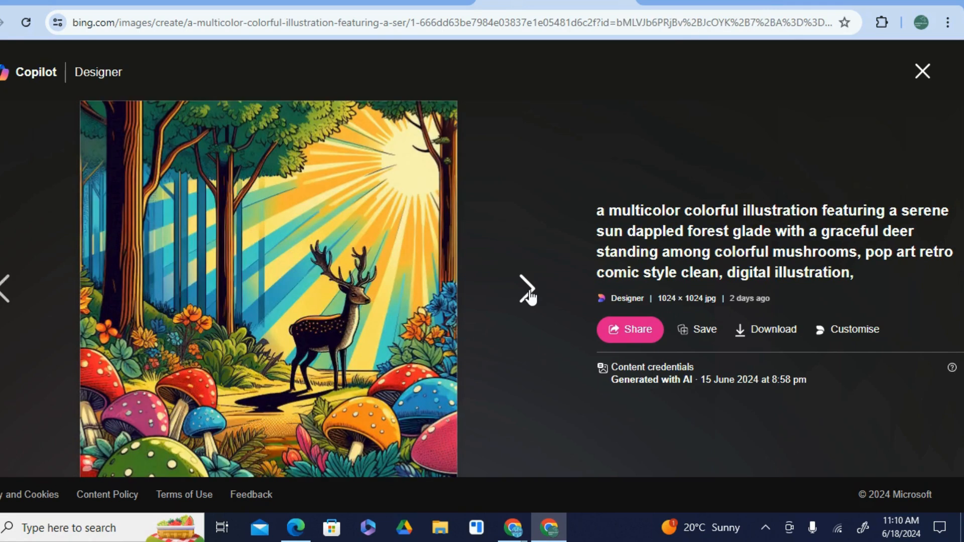
left_click(530, 296)
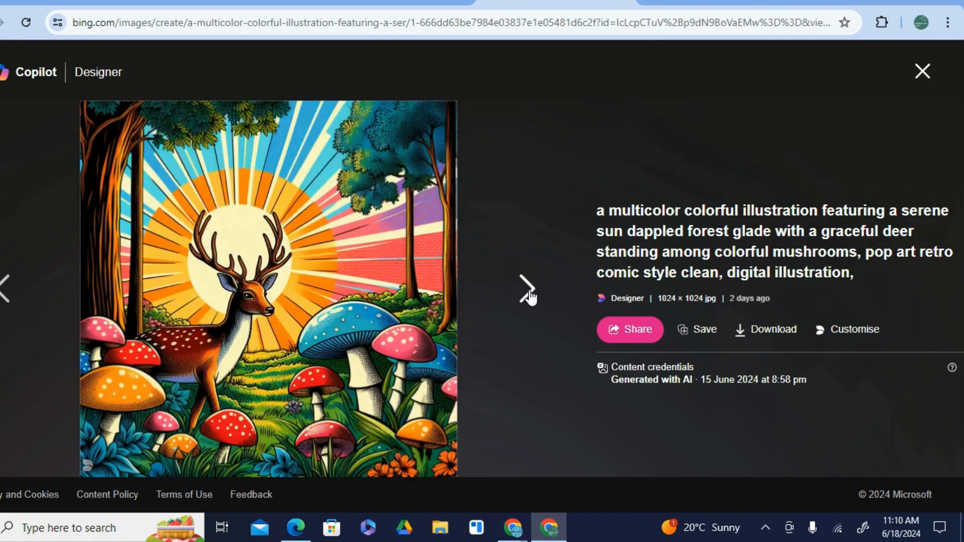
left_click(530, 297)
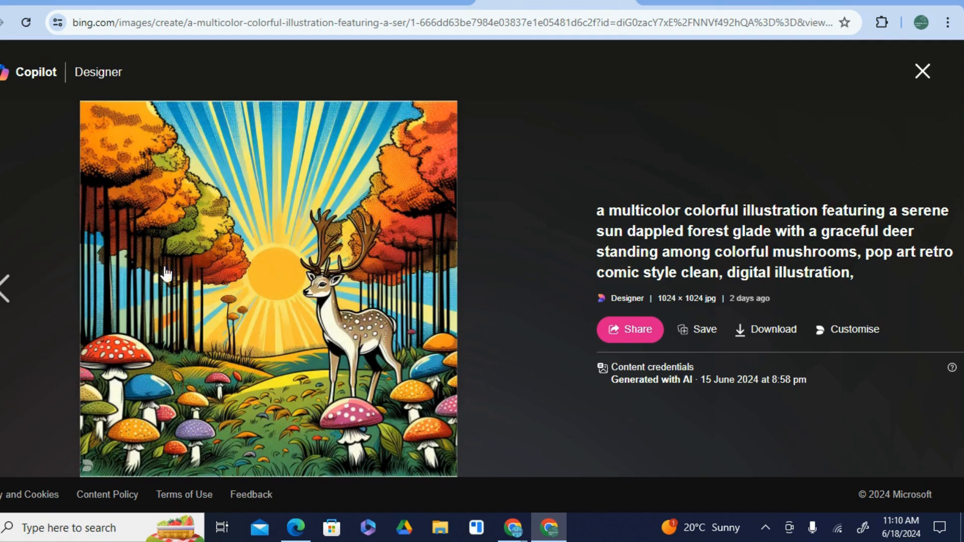
left_click(9, 292)
left_click(9, 291)
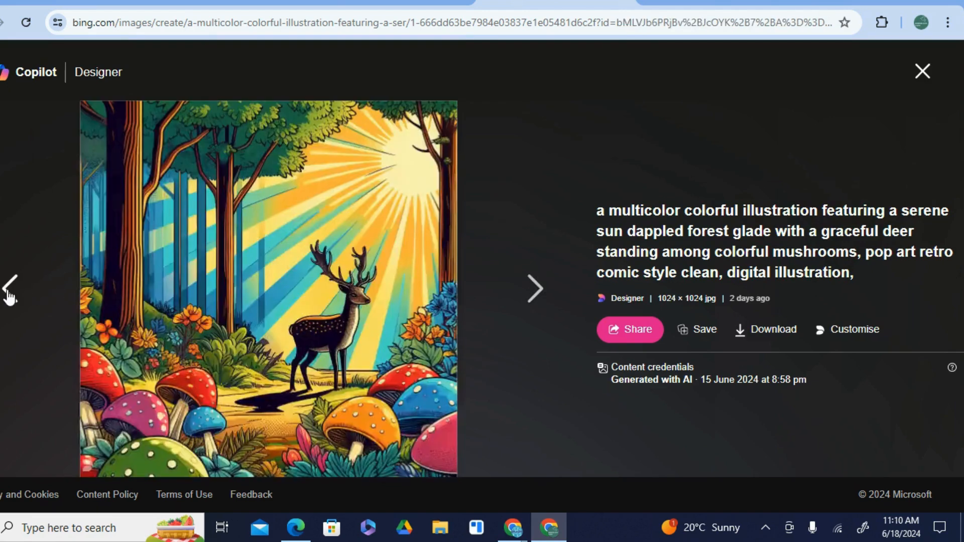
left_click(9, 291)
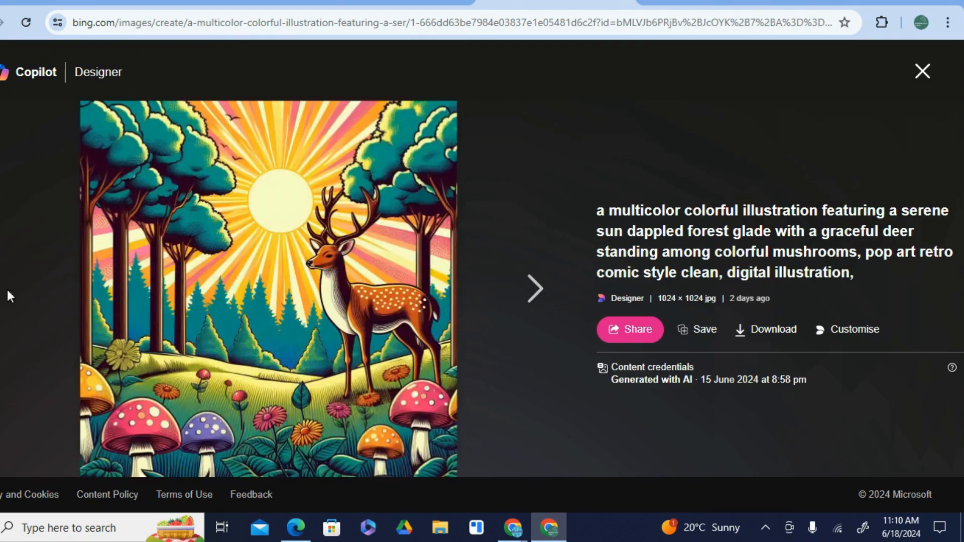
left_click(923, 71)
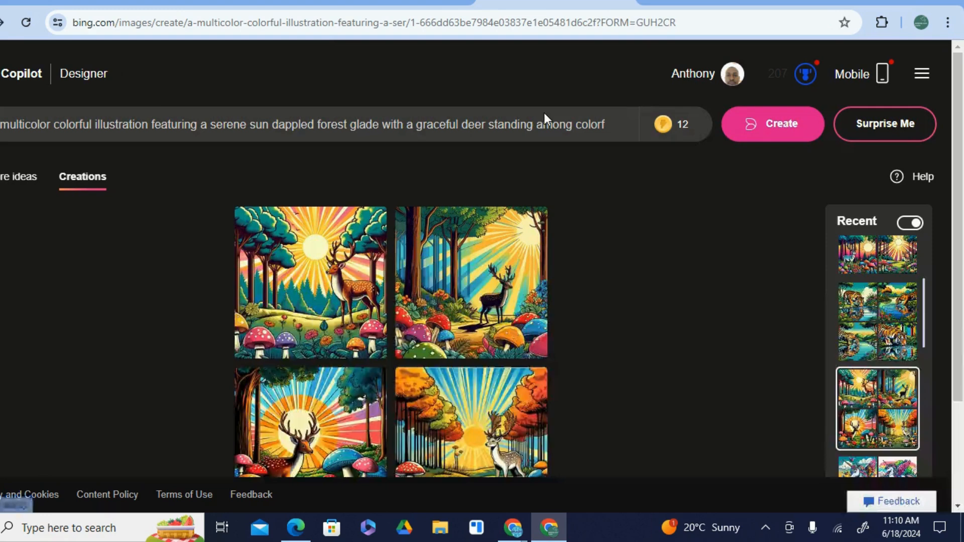
Step: Generate a new set of images from the serene forest glade deer prompt
left_click(766, 128)
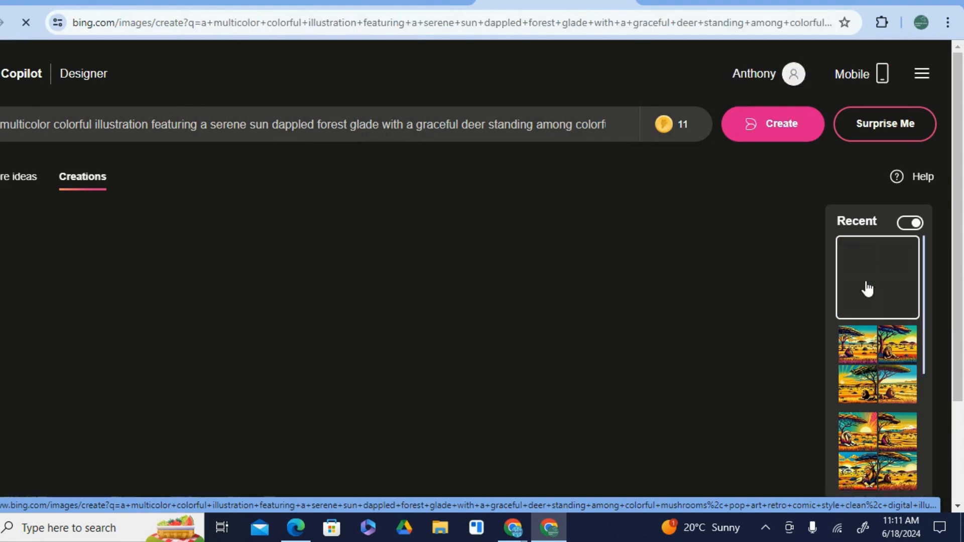
Step: Examine the newly generated pop art deer images one by one at full size and return to the results
left_click(321, 294)
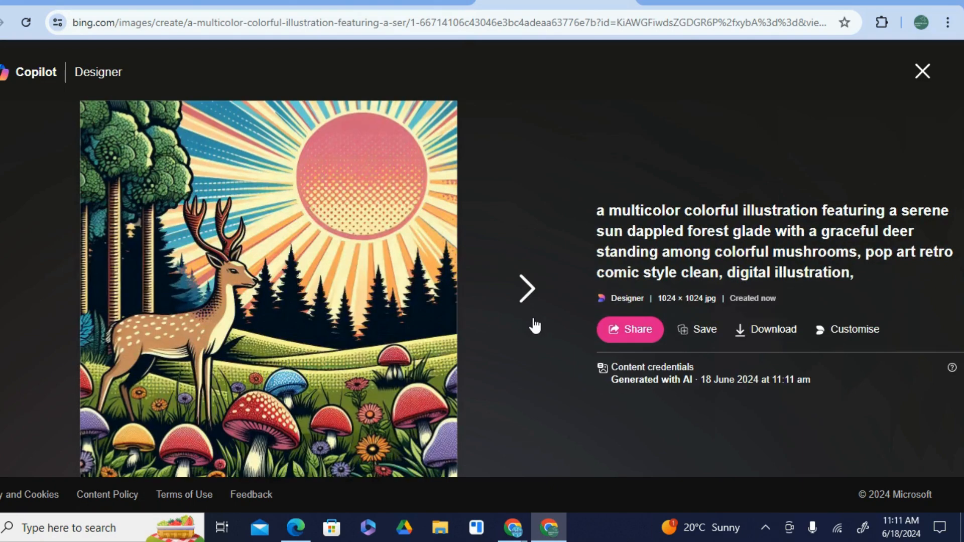
left_click(533, 291)
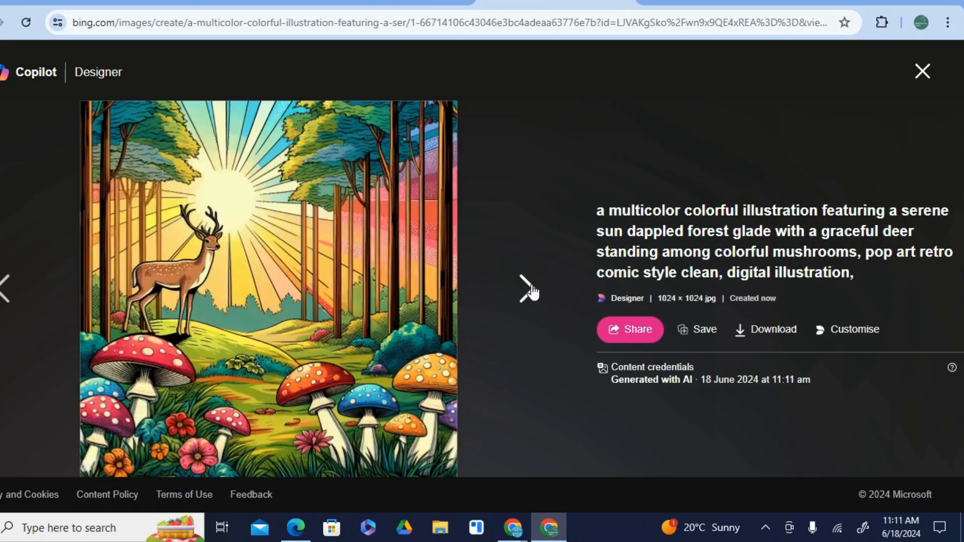
left_click(532, 293)
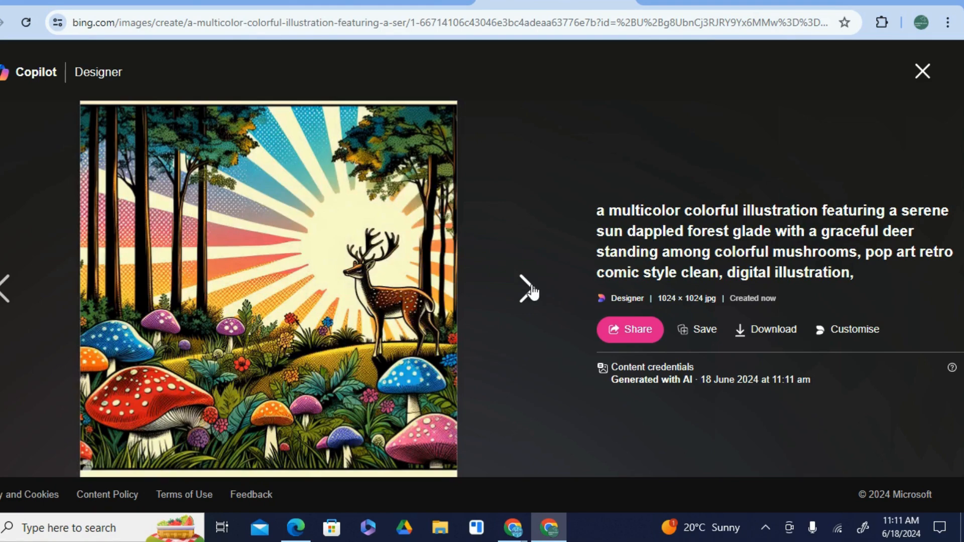
left_click(532, 292)
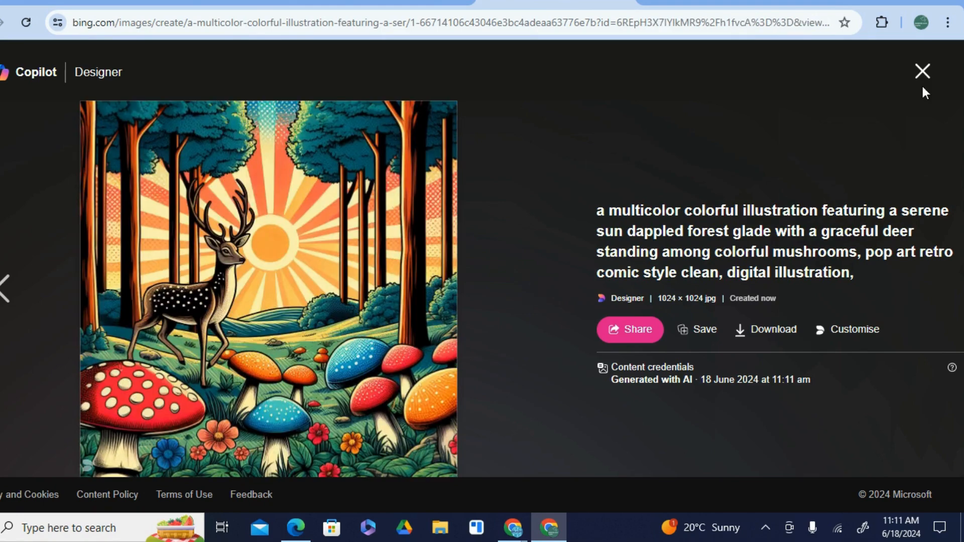
left_click(923, 71)
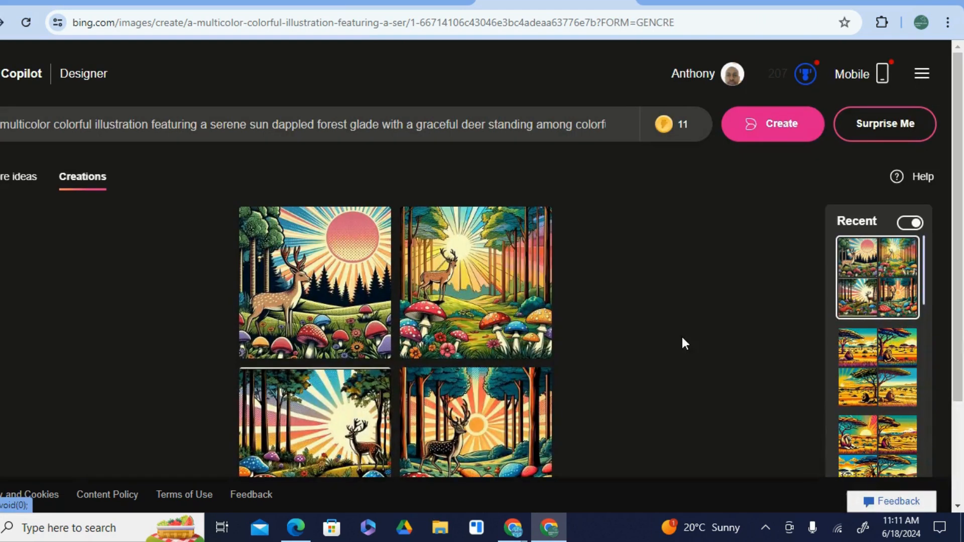
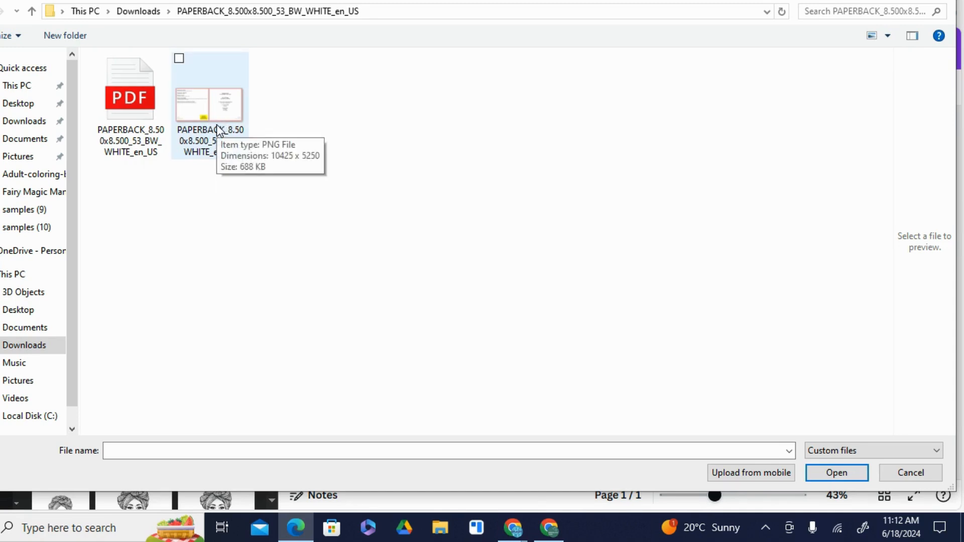
Step: Upload the PAPERBACK_8.500x8.500_53_BW_WHITE_en_US PNG template to the Canva cover design and enlarge it to fill the page
double_click(217, 125)
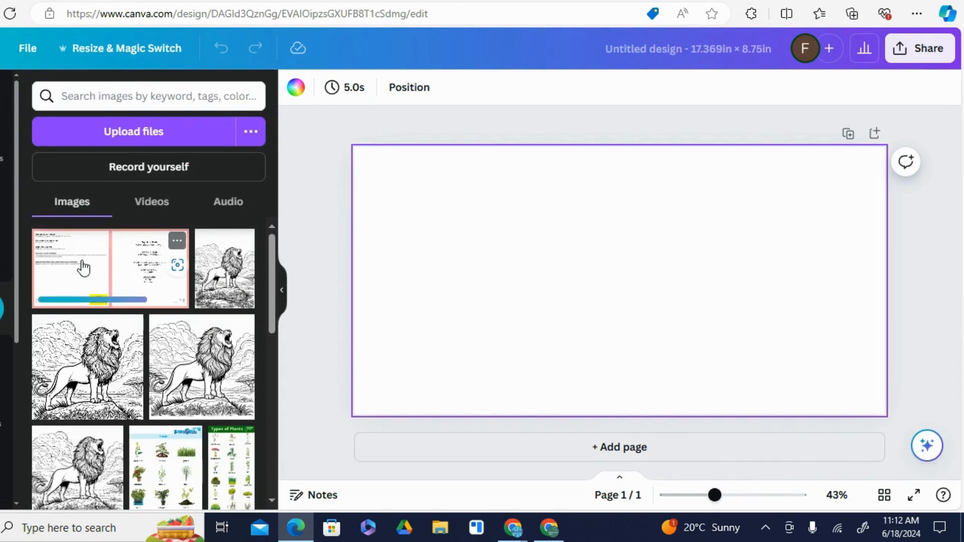
left_click(84, 269)
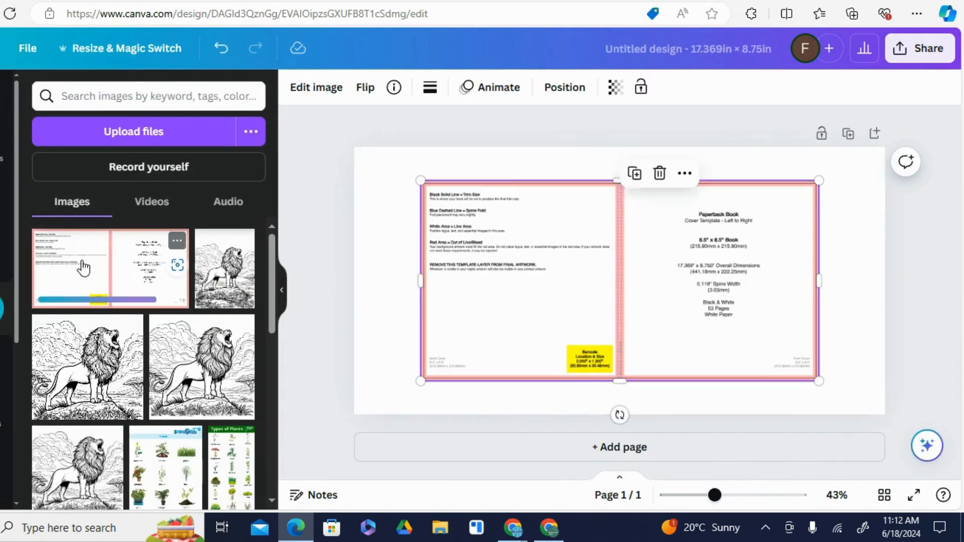
left_click(283, 300)
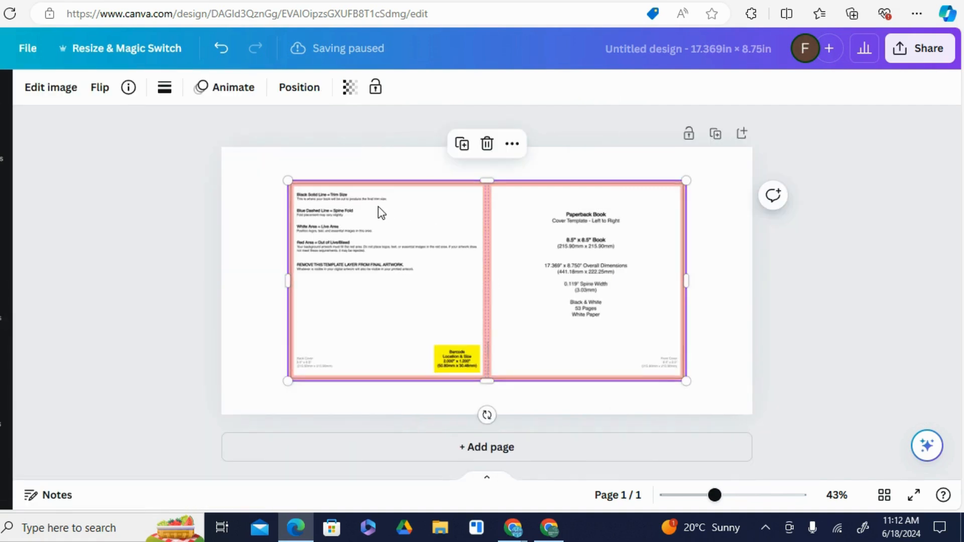
left_click_drag(378, 206, 325, 181)
left_click_drag(671, 363, 755, 395)
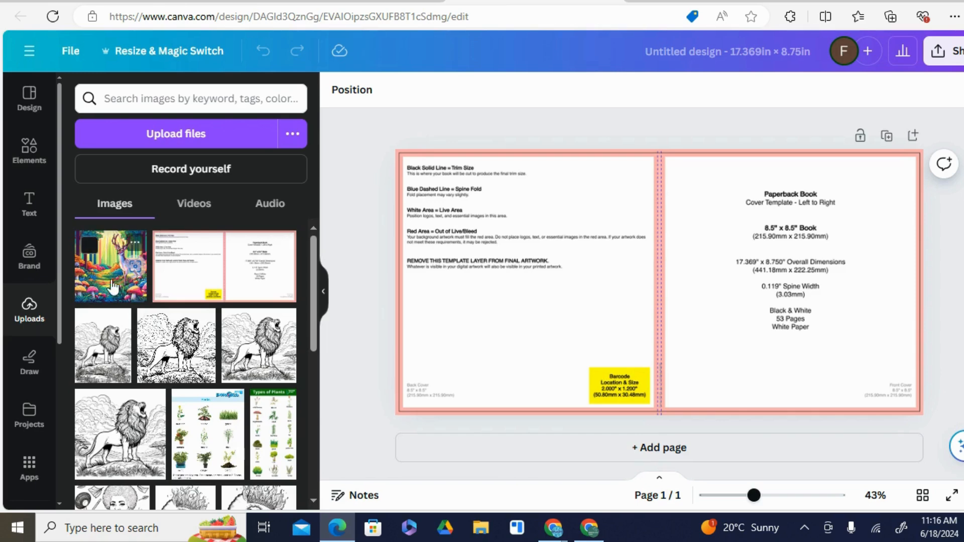
Step: Insert the uploaded deer forest image and enlarge it over the template's front cover
left_click(109, 287)
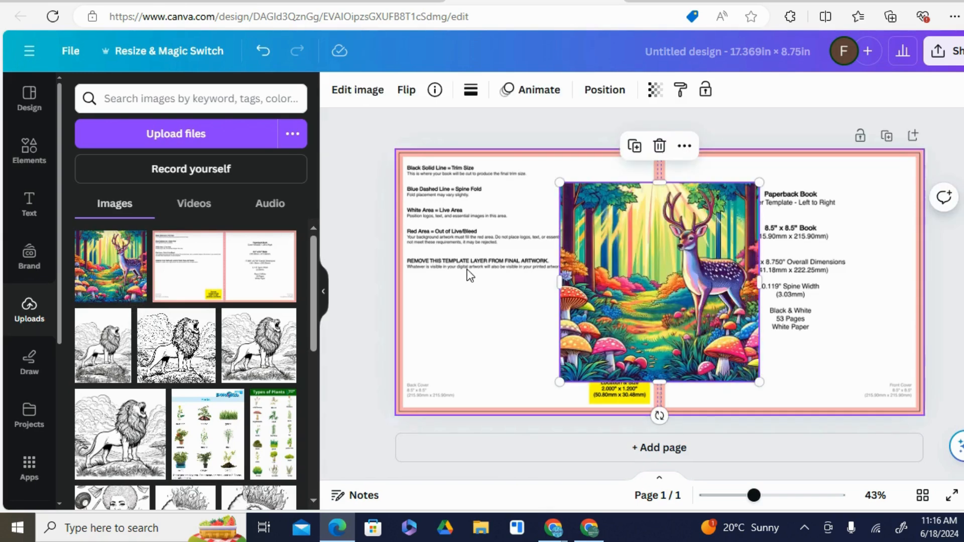
left_click_drag(744, 232, 846, 201)
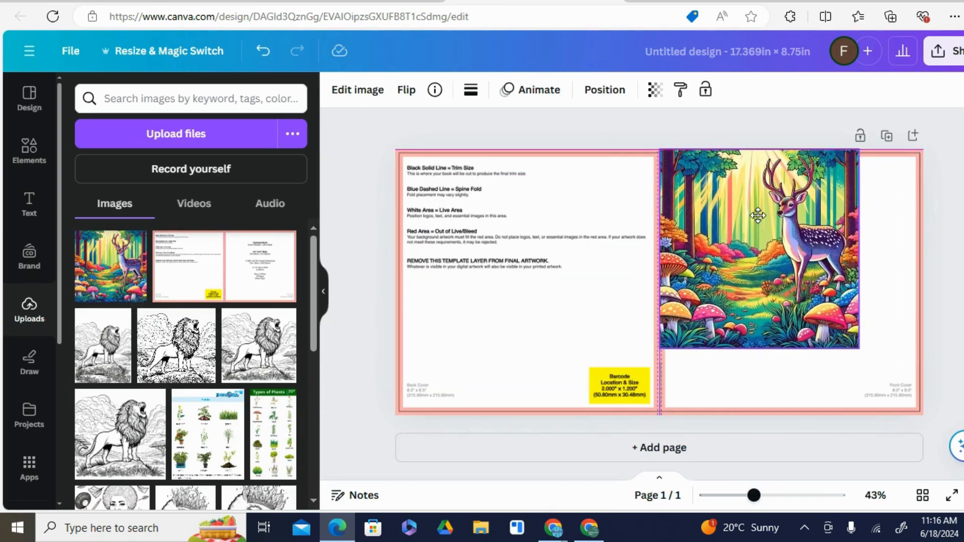
left_click_drag(760, 215, 821, 213)
left_click_drag(725, 348, 676, 428)
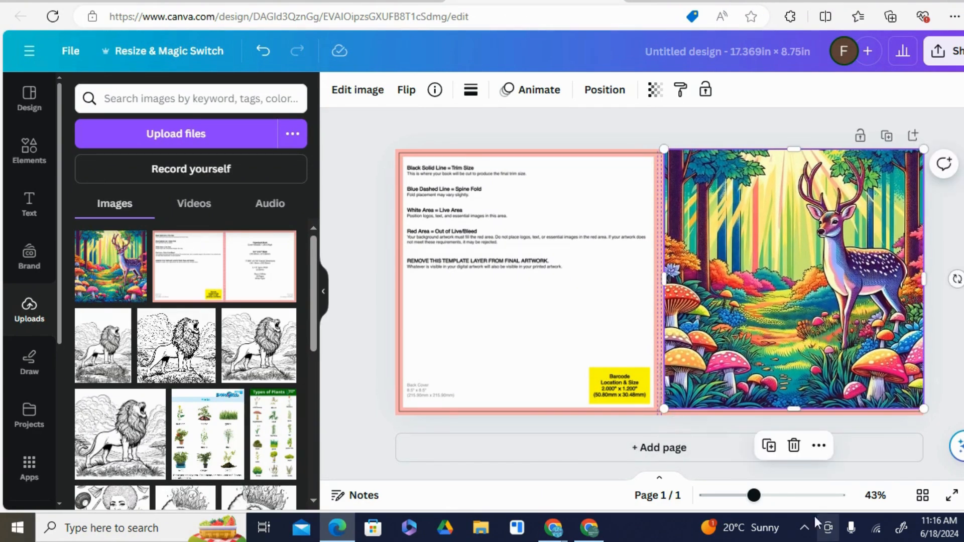
Step: Fine-tune the deer image so it meets the front edge of the spine area and covers the front bleed
left_click(776, 496)
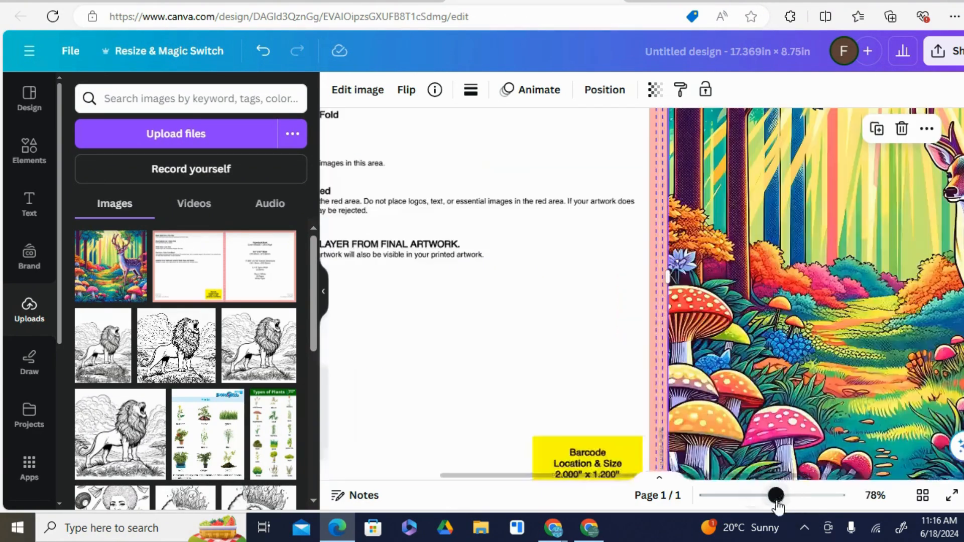
left_click(323, 291)
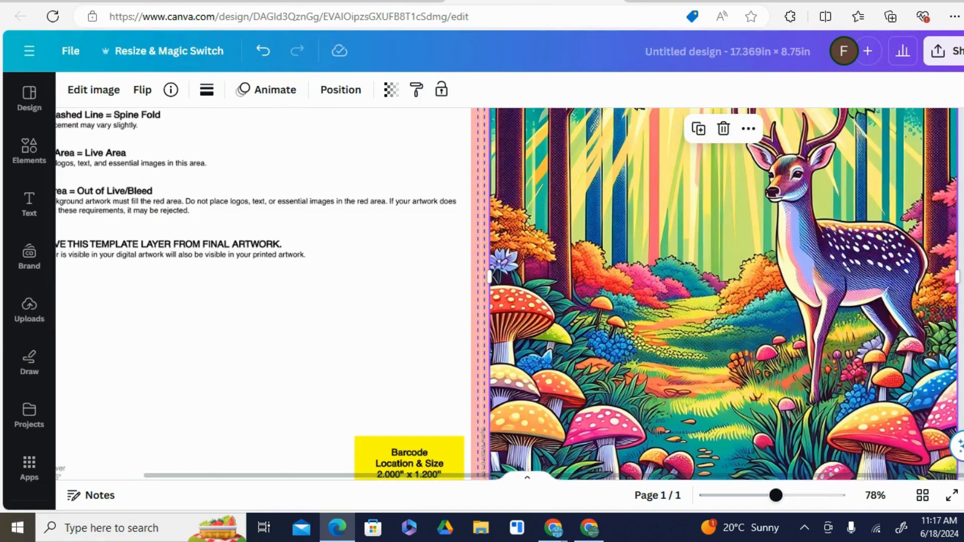
scroll(884, 221, "up", 2)
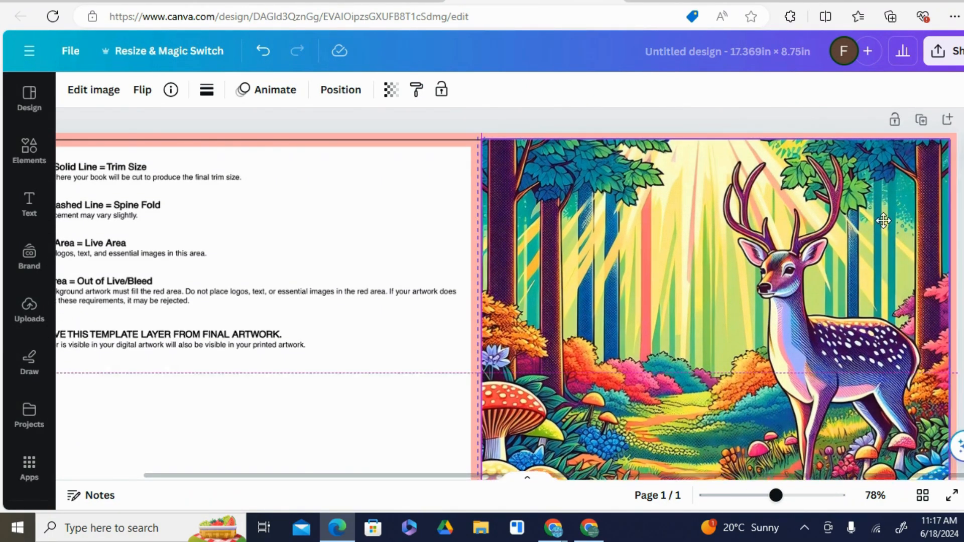
left_click_drag(486, 339, 492, 339)
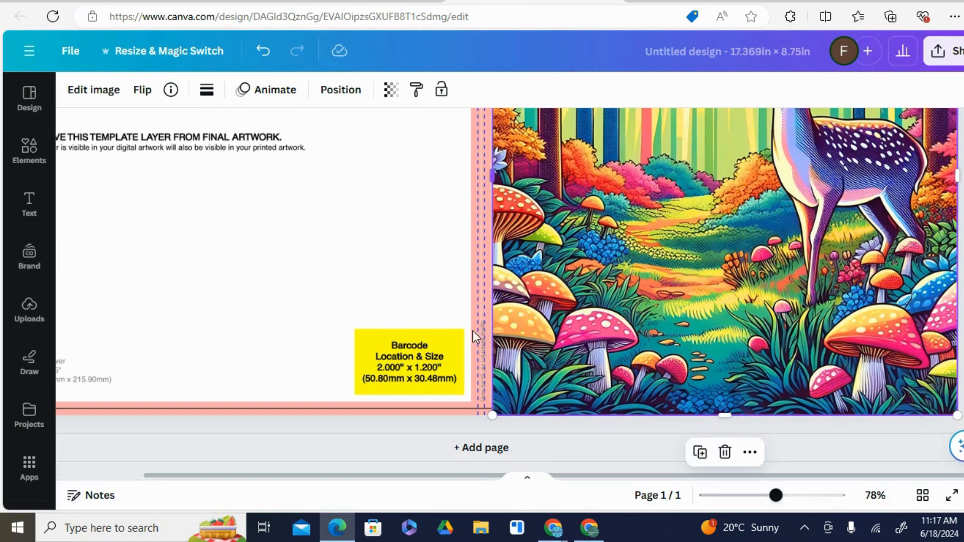
Step: Add a square shape, color it white and place it at the bottom of the cover against the deer image
left_click(29, 150)
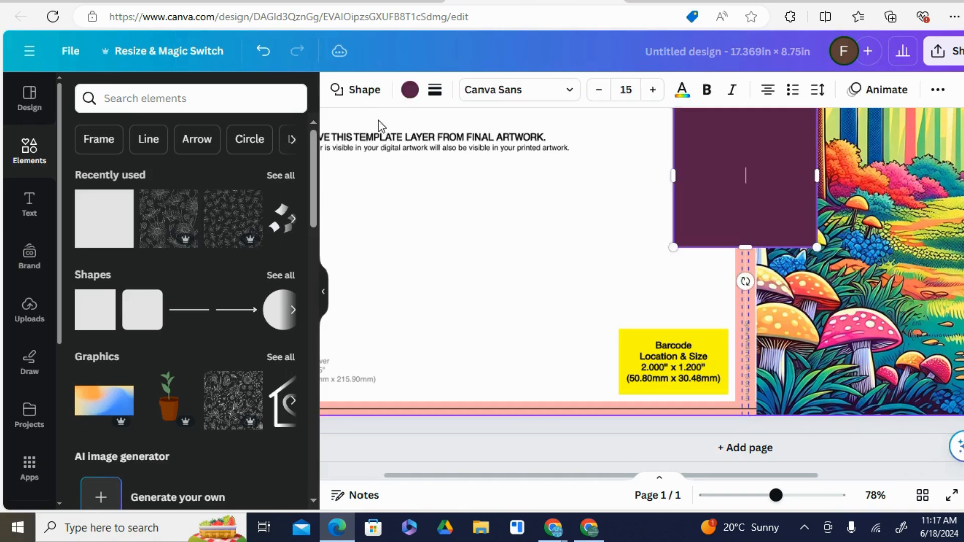
left_click(409, 92)
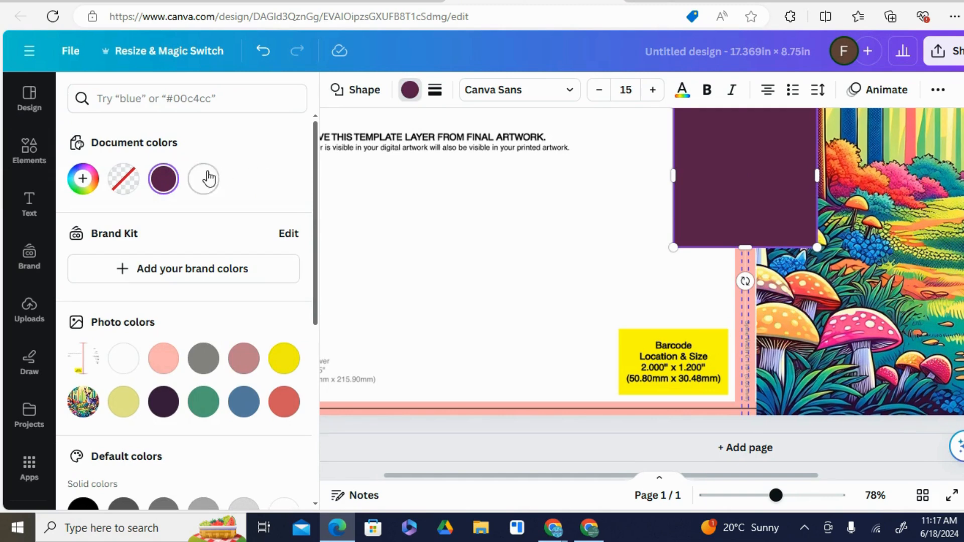
left_click(208, 181)
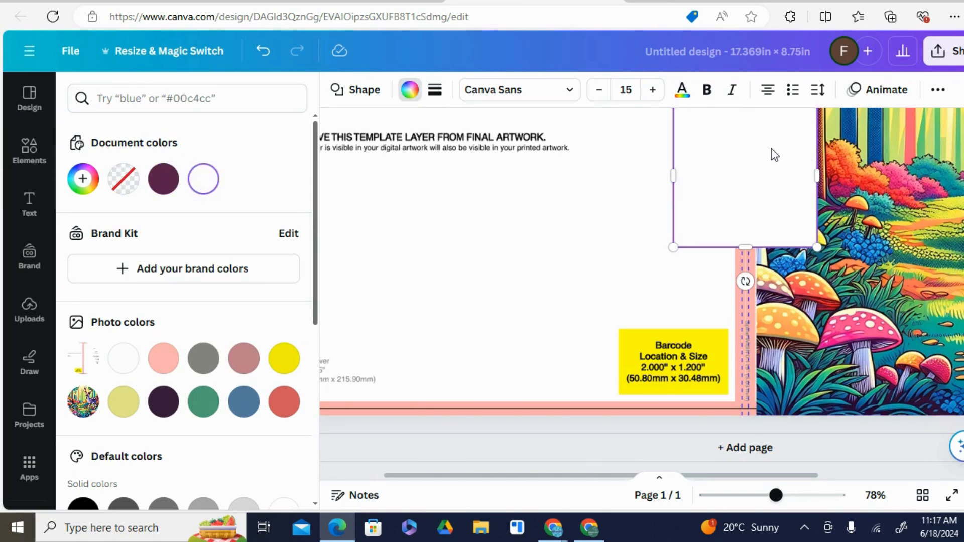
left_click_drag(757, 154, 696, 316)
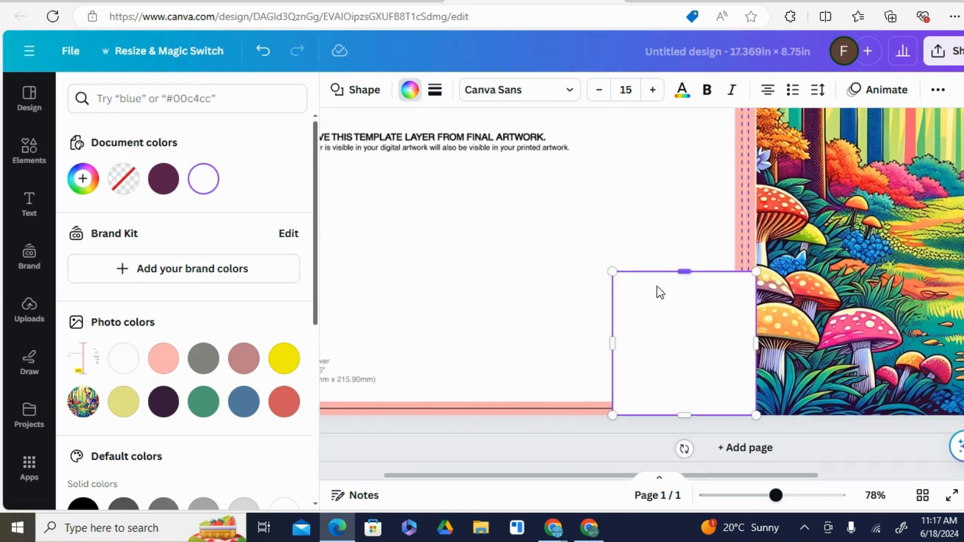
Step: Resize the white shape into a spine strip about 0.39 in wide and 9.5 in high, extending past both page edges
left_click_drag(611, 308, 740, 306)
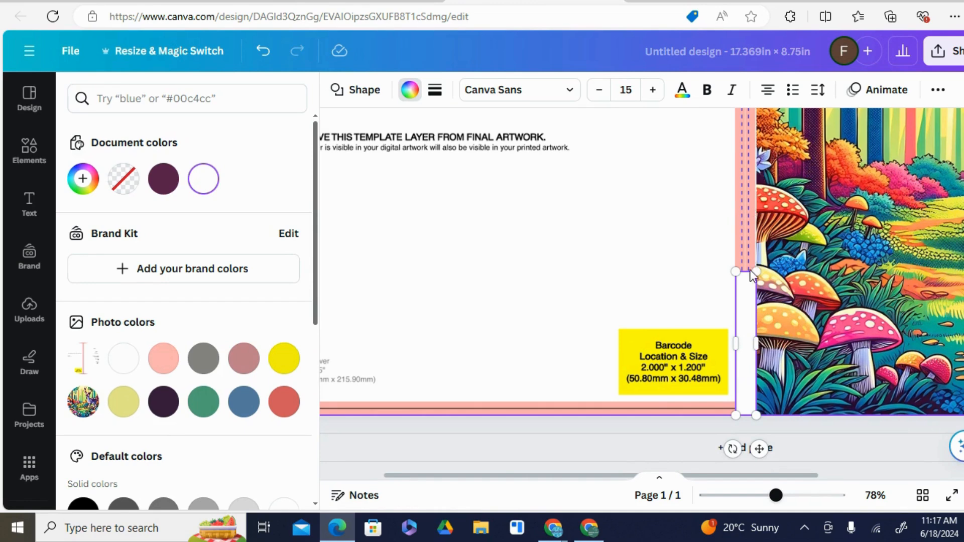
left_click_drag(751, 272, 750, 130)
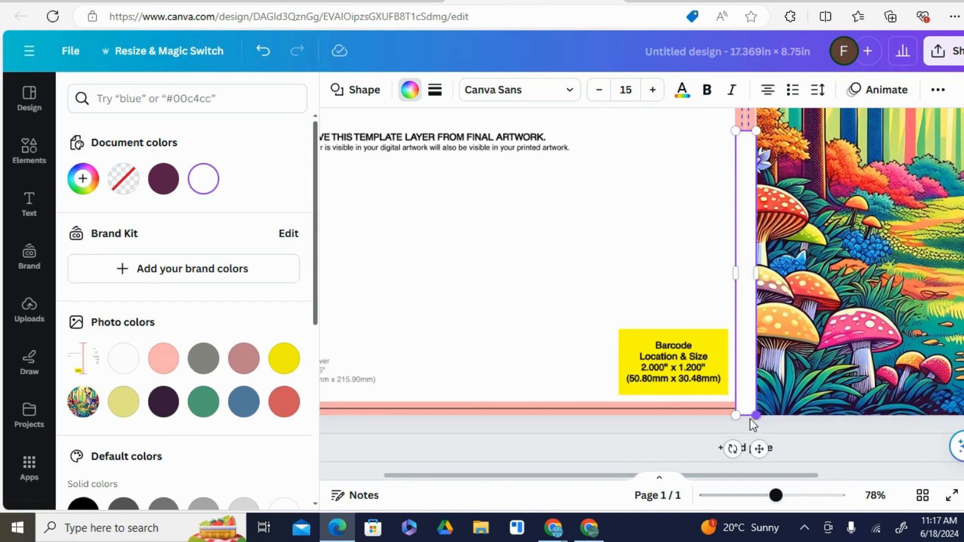
left_click_drag(748, 418, 748, 430)
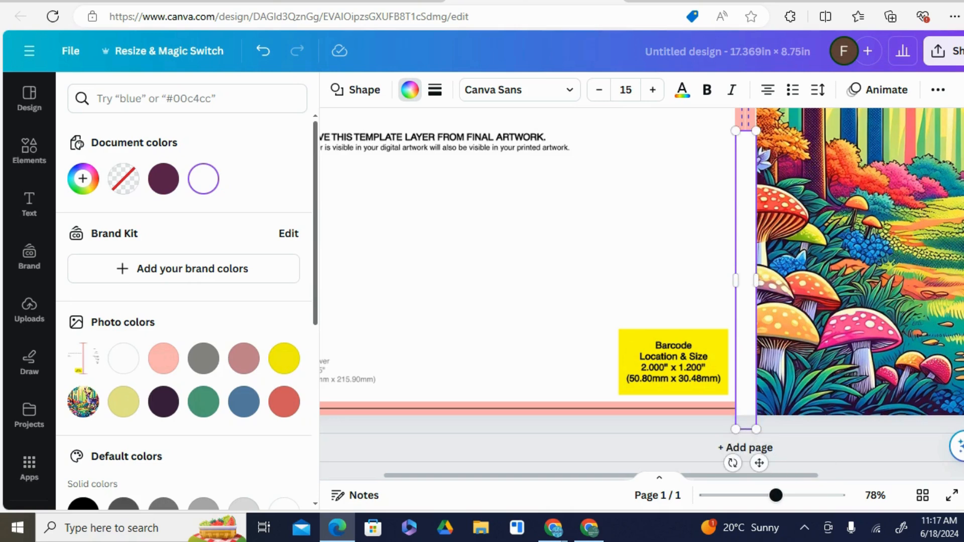
scroll(750, 360, "up", 5)
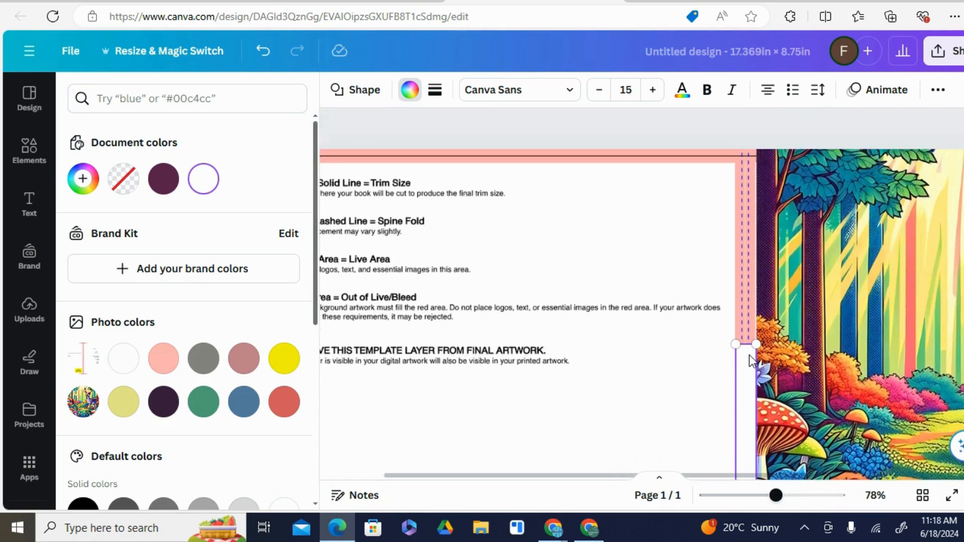
left_click_drag(746, 345, 746, 122)
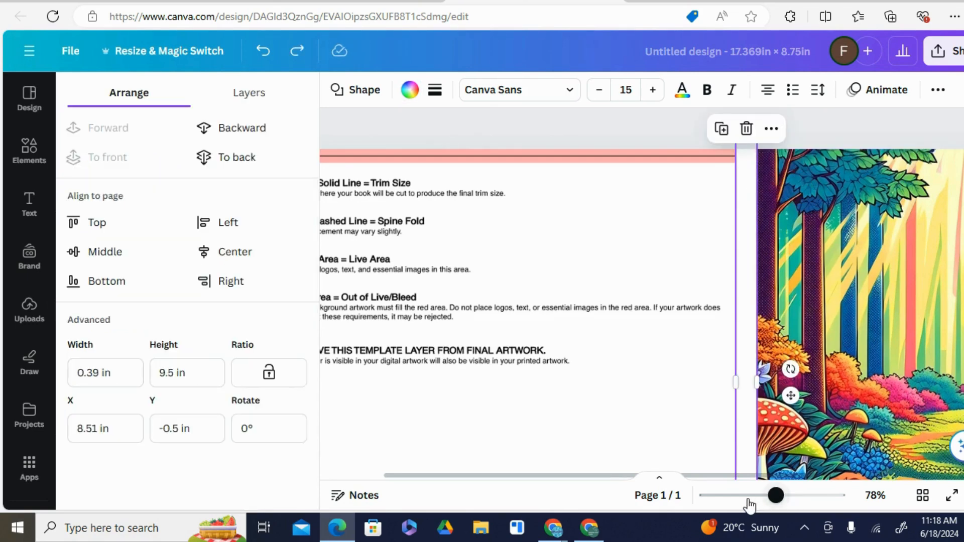
left_click(748, 498)
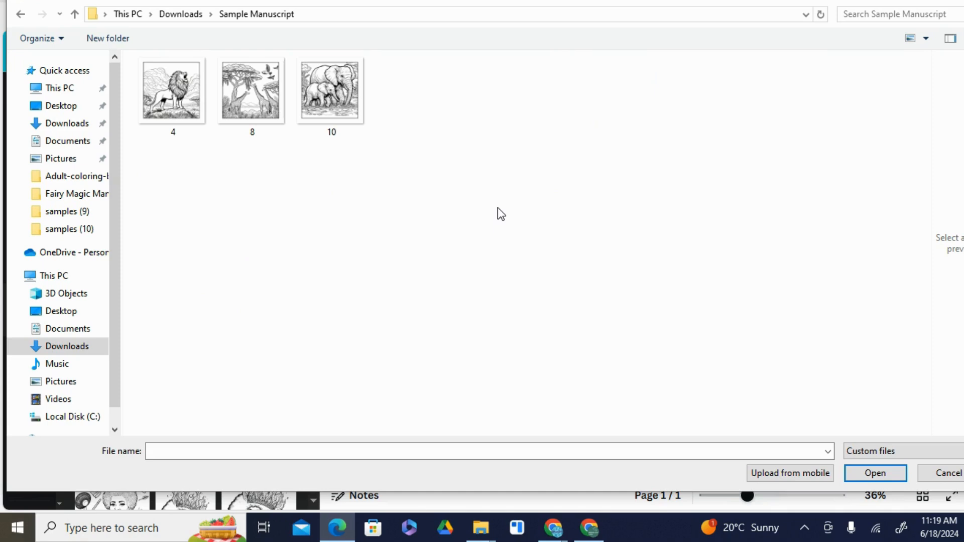
Step: Upload sample pages 4, 8 and 10, and place the lion page about 2.59 in square in the back cover's upper-left area
key("ctrl+a")
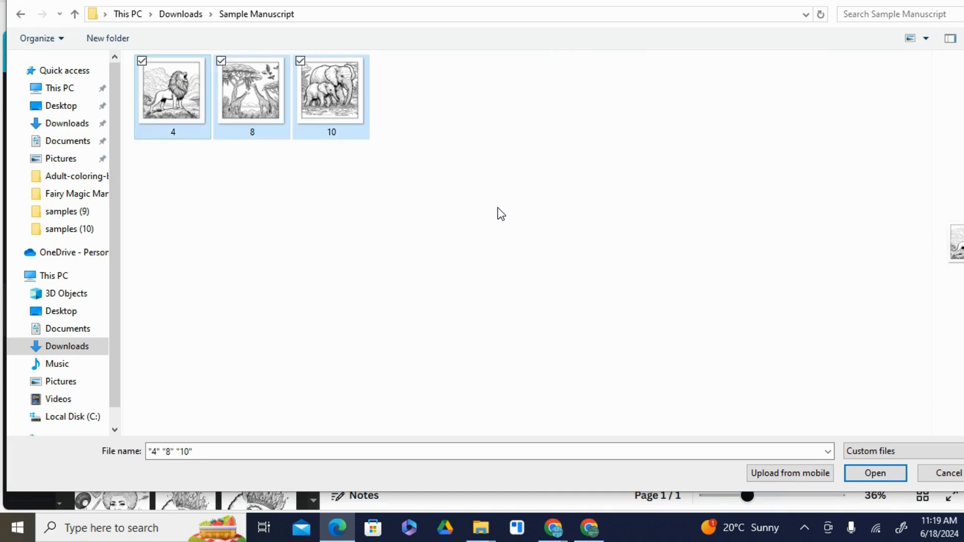
left_click(876, 473)
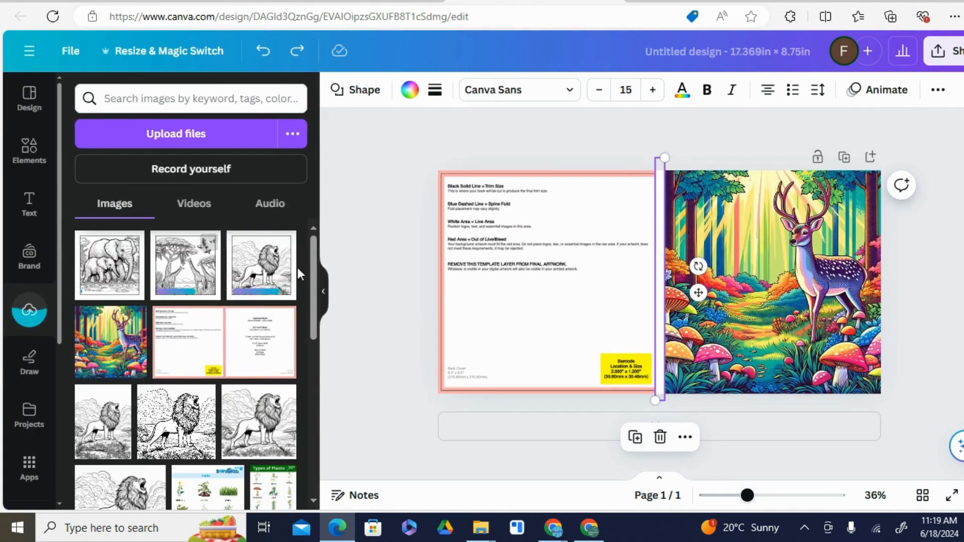
left_click(271, 282)
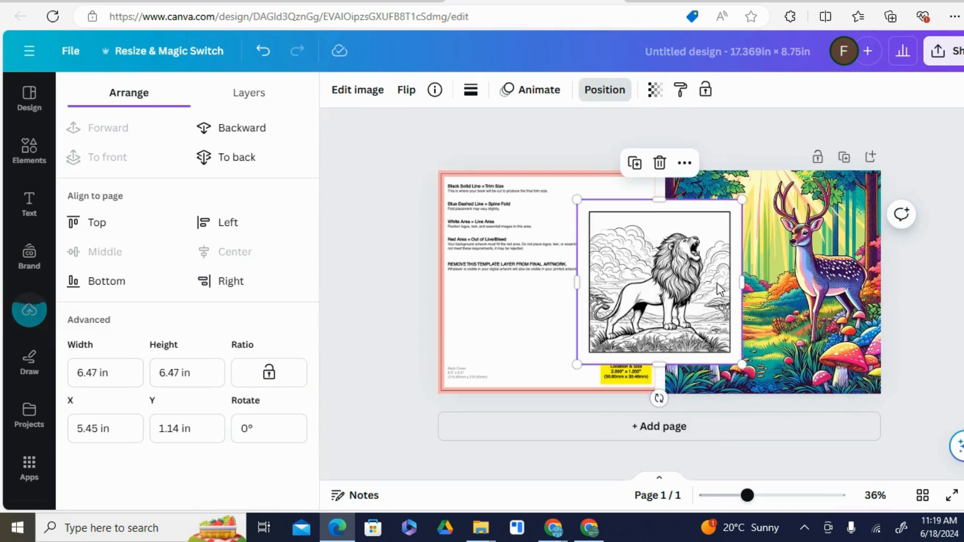
left_click_drag(742, 366, 642, 265)
left_click_drag(607, 219, 474, 212)
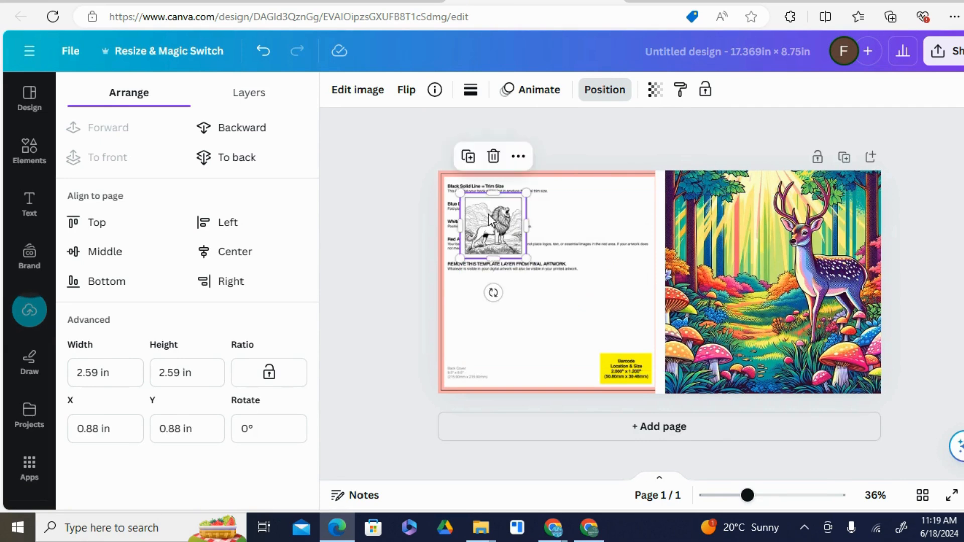
Step: Add the uploaded giraffe and elephant sample pages, then scale the giraffe page to lion-page size and place it beside the lion
left_click(20, 318)
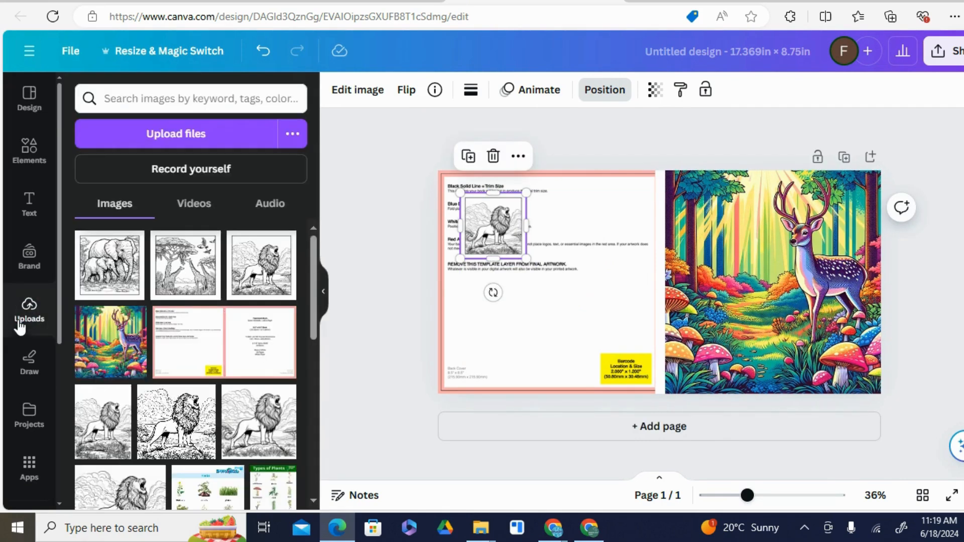
left_click(174, 284)
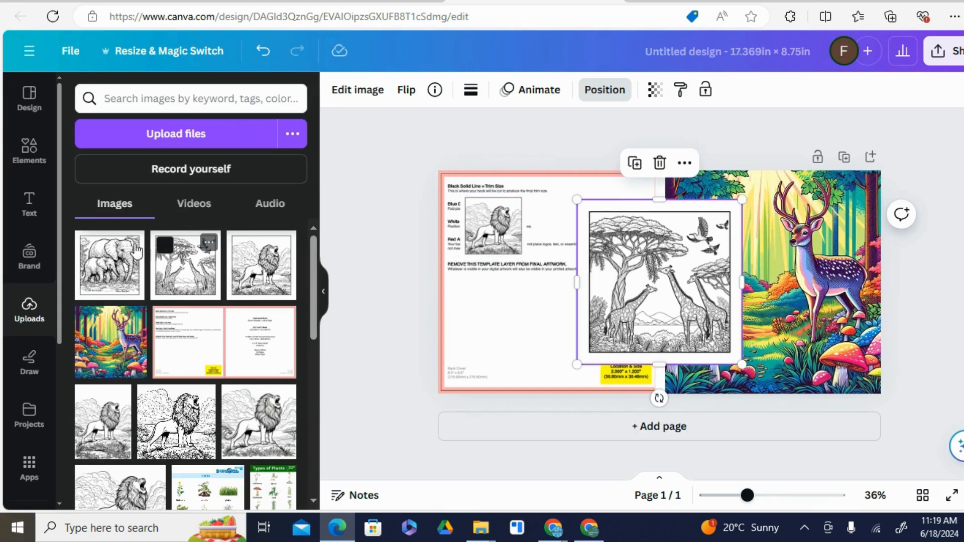
left_click(111, 271)
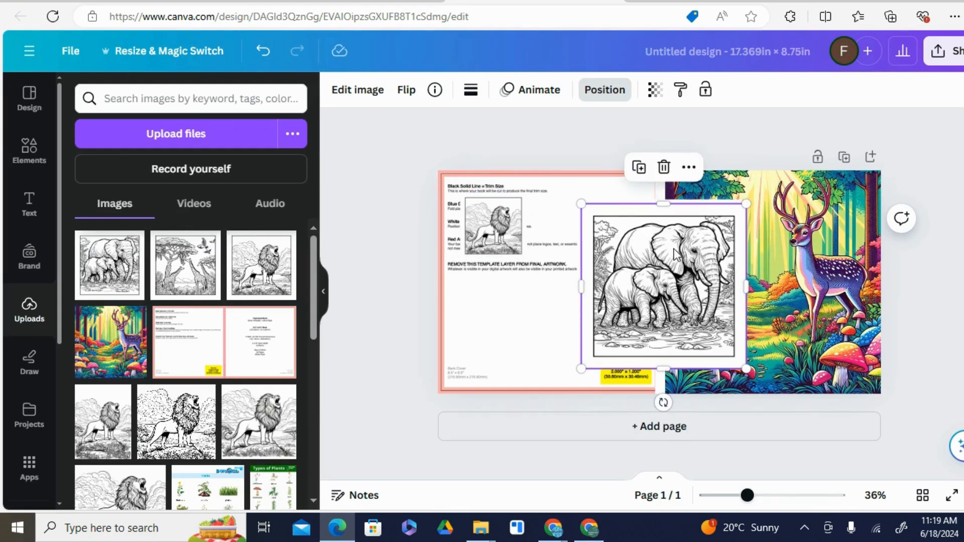
left_click_drag(674, 253, 801, 238)
left_click_drag(623, 267, 566, 258)
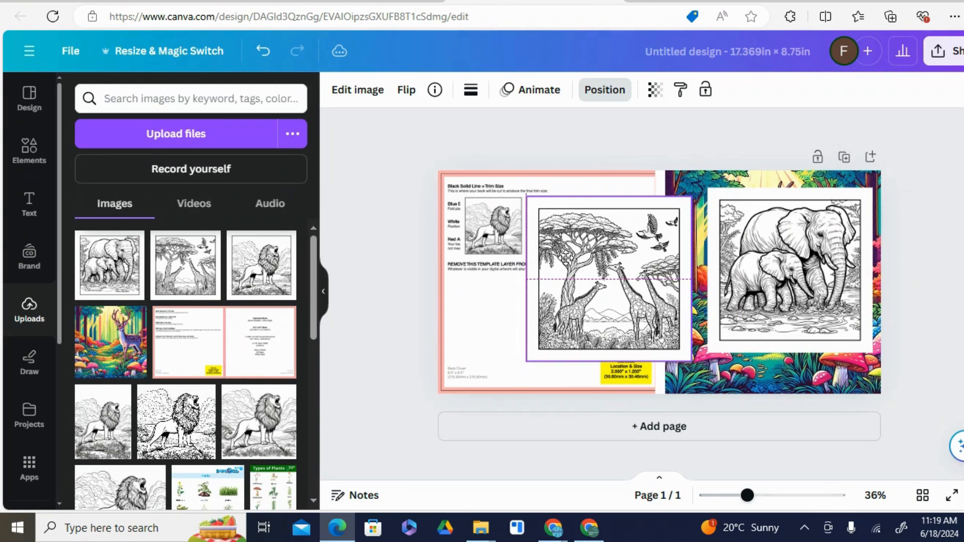
left_click_drag(692, 361, 558, 288)
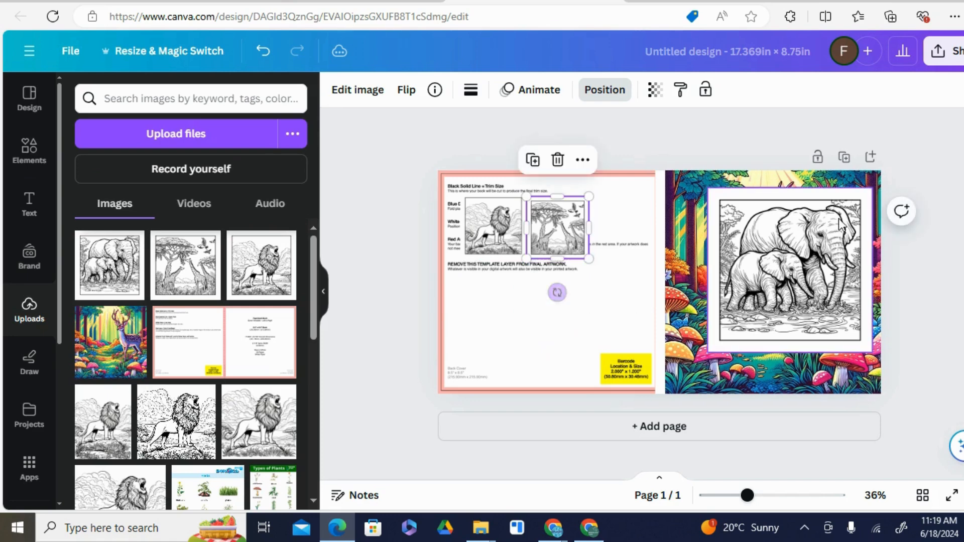
Step: Shrink the elephant page to match and arrange the three sample pages in an evenly spaced row across the back cover
left_click(782, 238)
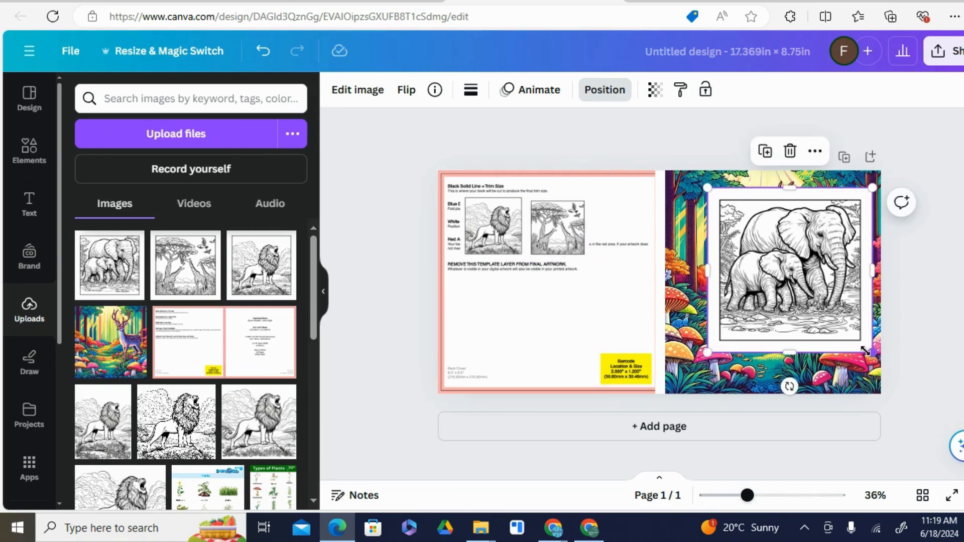
left_click_drag(865, 350, 779, 258)
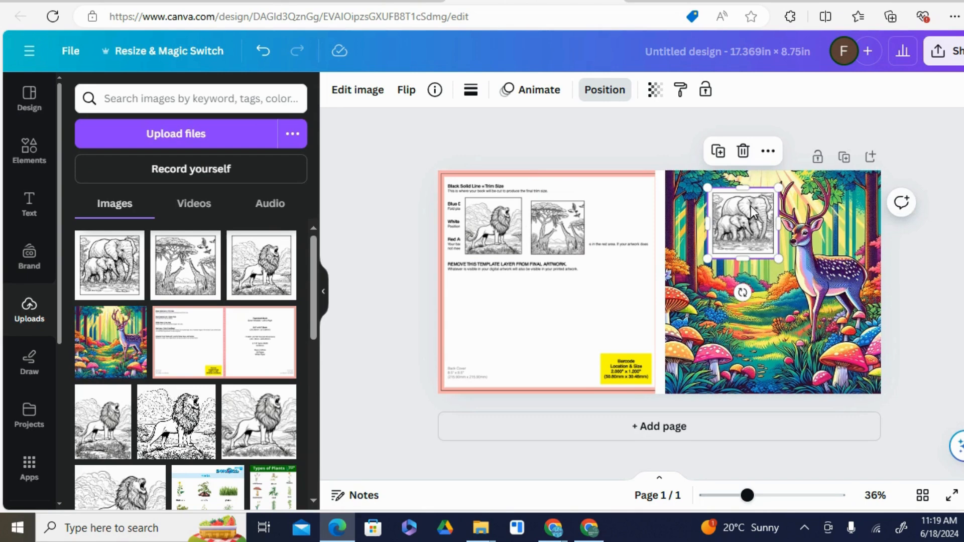
left_click_drag(752, 212, 602, 219)
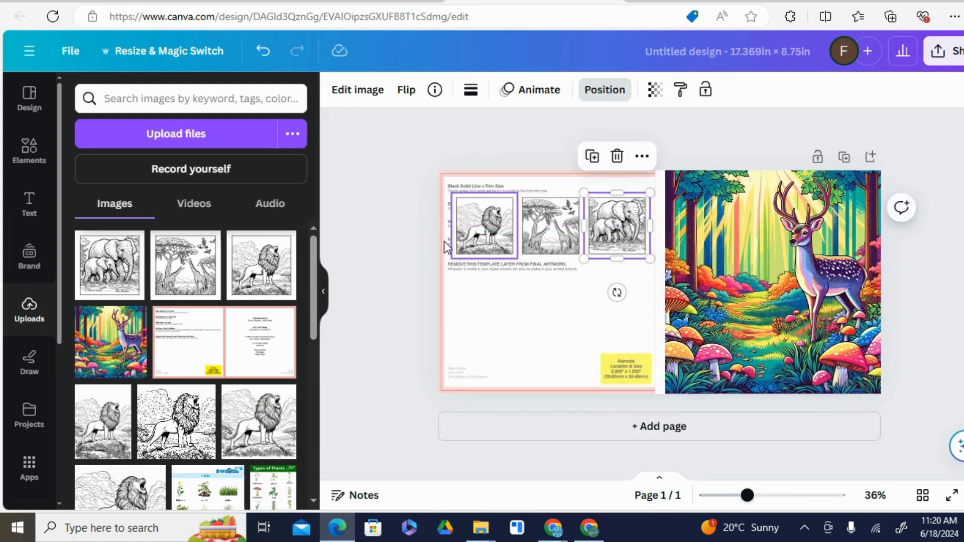
Step: Add a heading below the sample pages on the back cover reading "This coloring book will give you loads of relaxation and adventure"
left_click(492, 314)
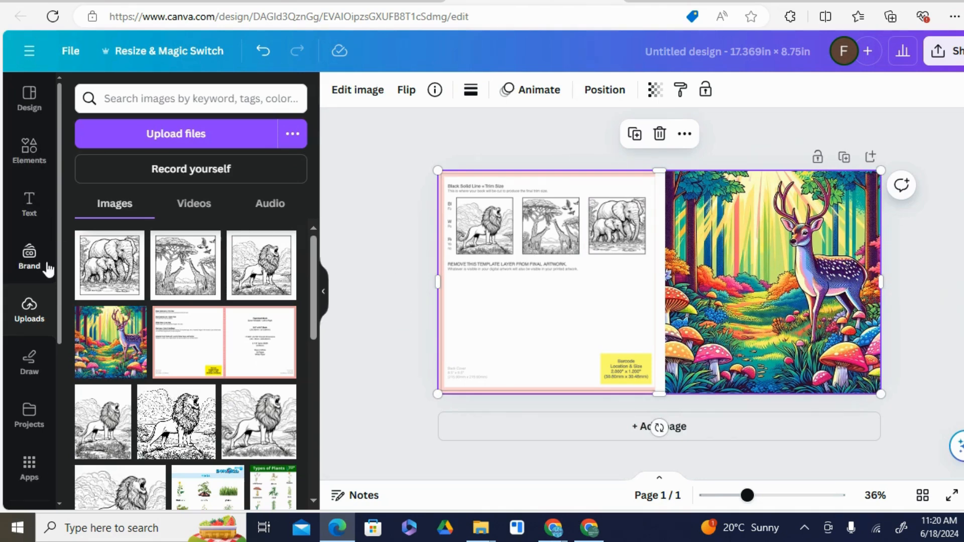
left_click(67, 204)
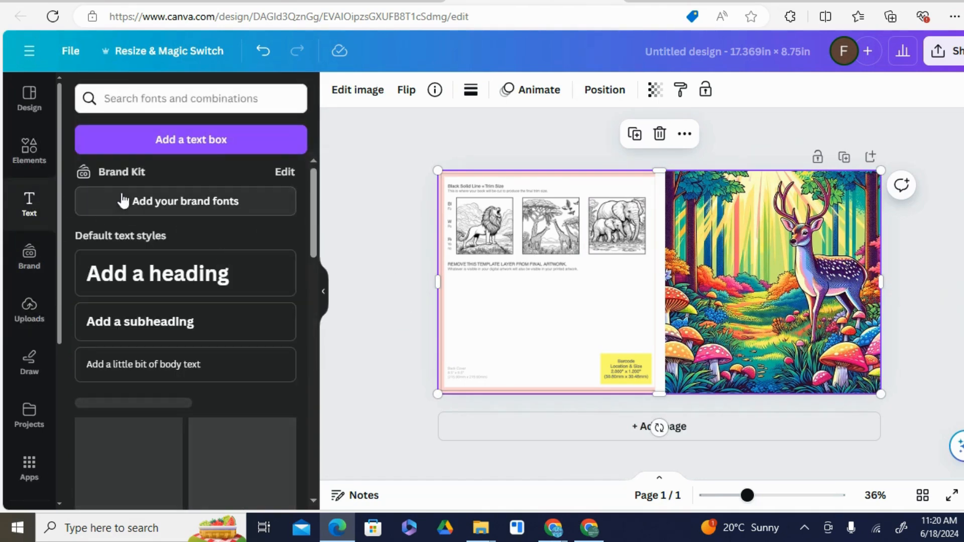
left_click(140, 273)
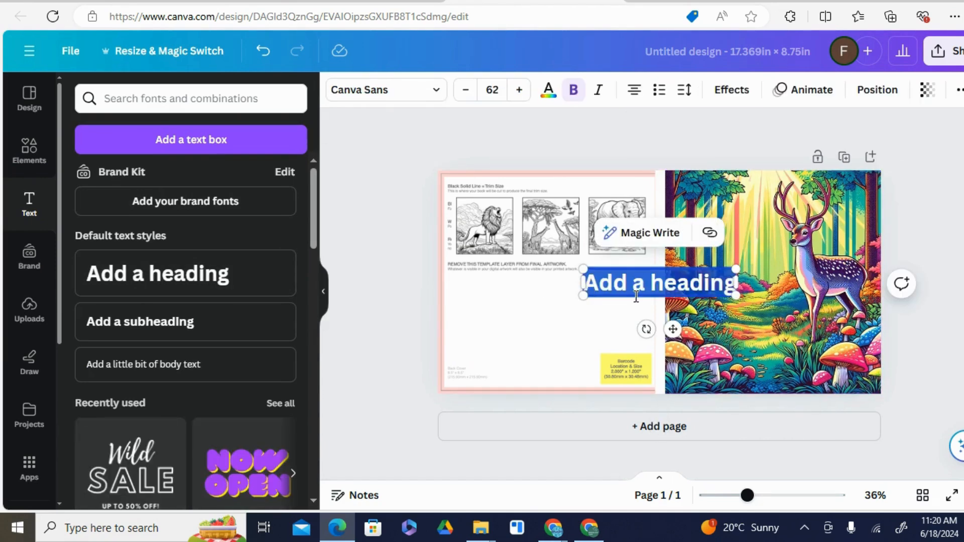
left_click_drag(673, 330, 543, 342)
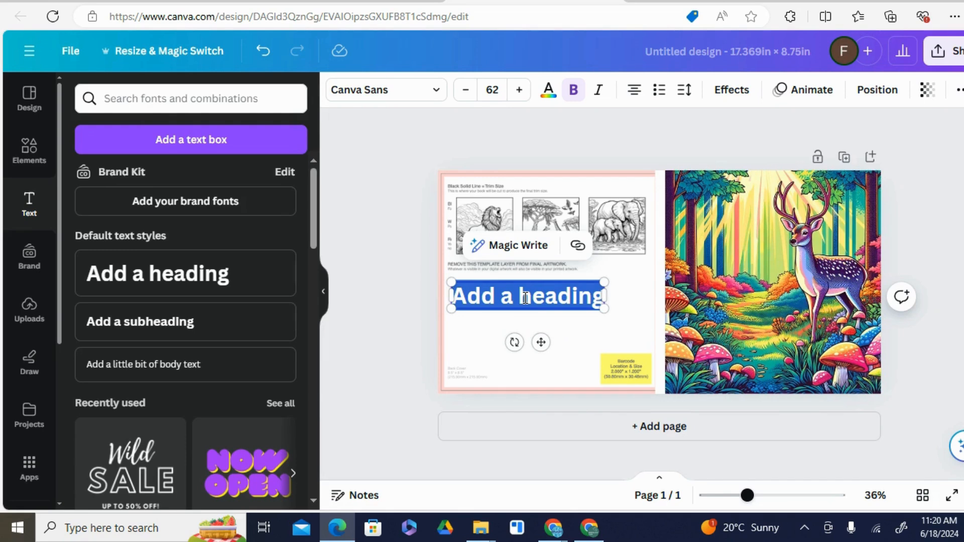
type("This col")
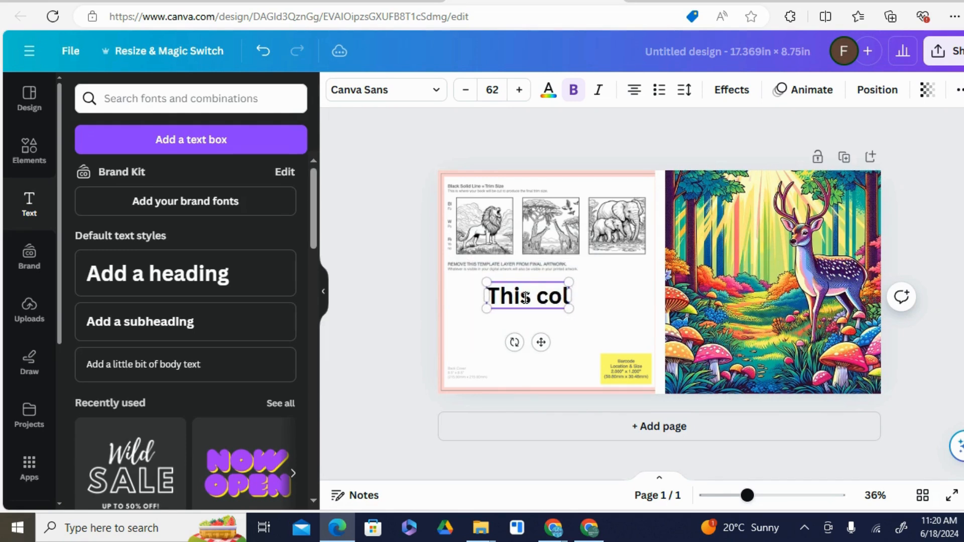
type("oring book will")
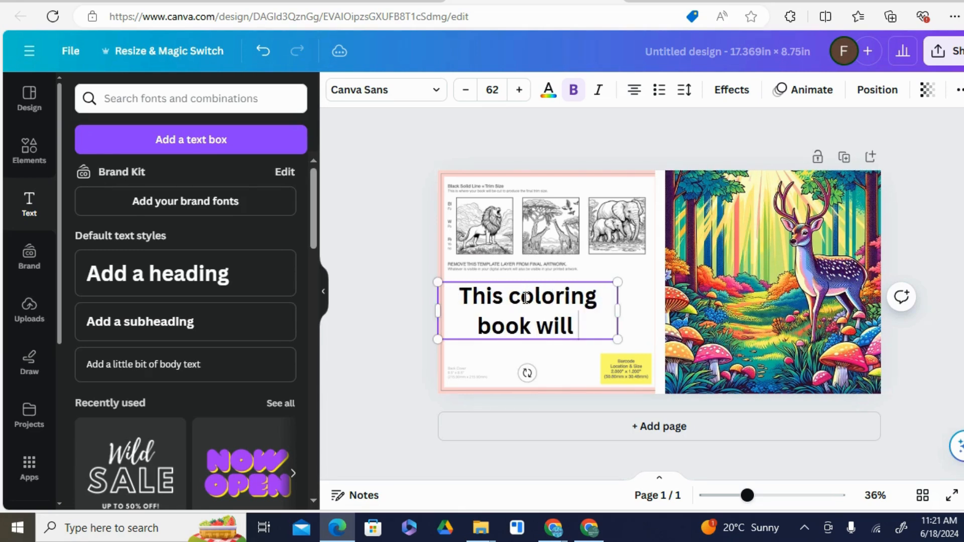
type(" give yo")
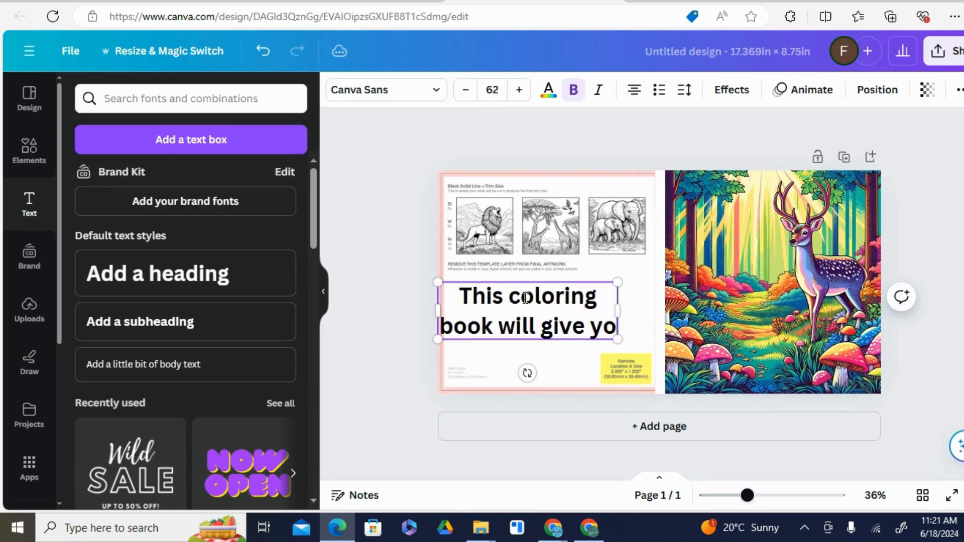
type("u loads ")
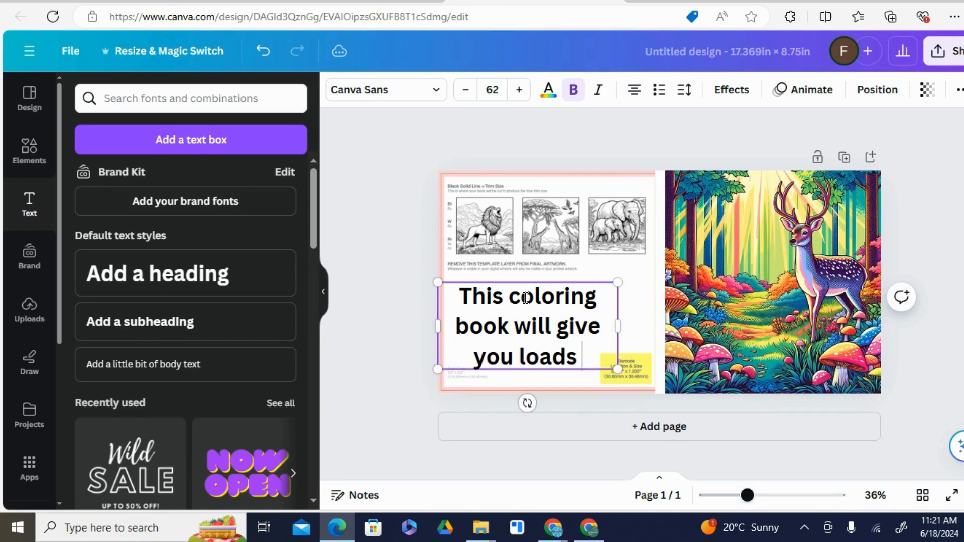
type("of rela")
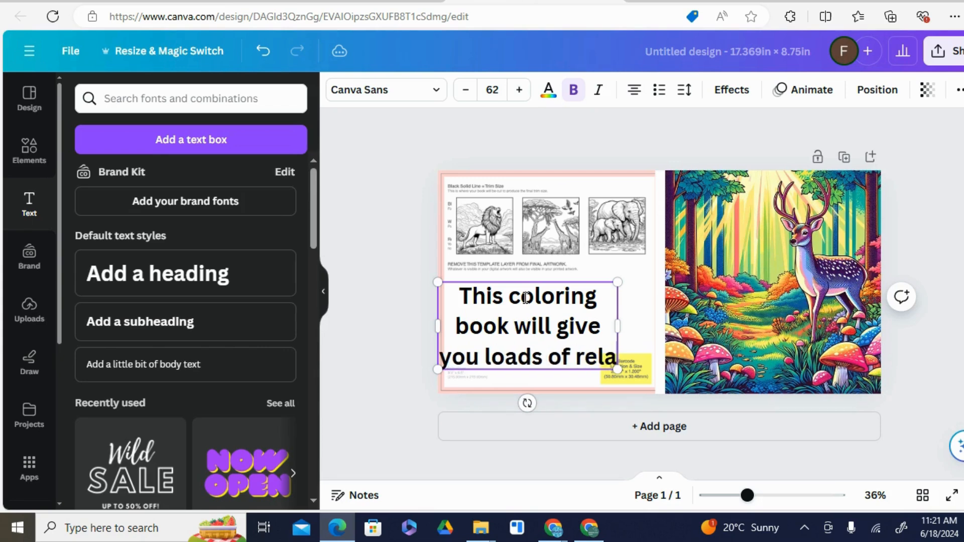
type("xation and")
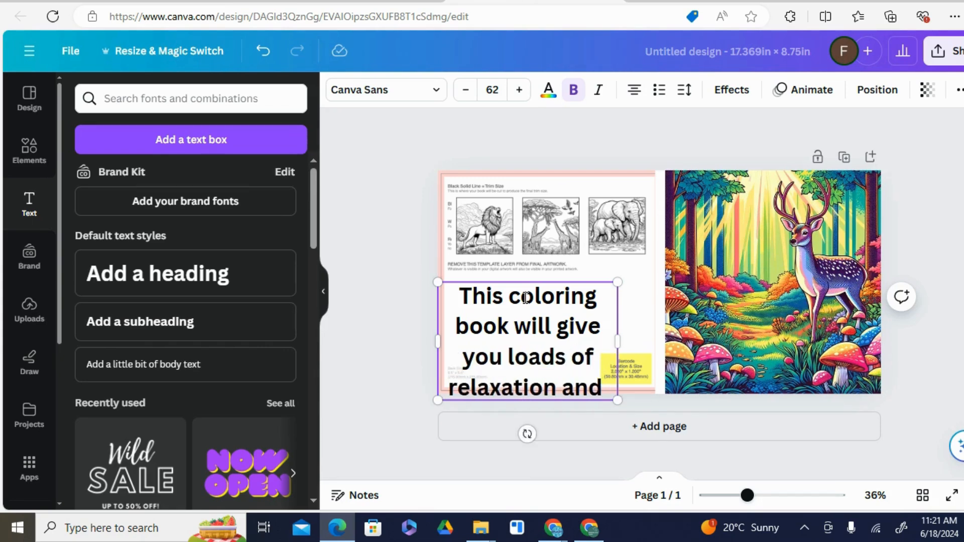
type(" ad")
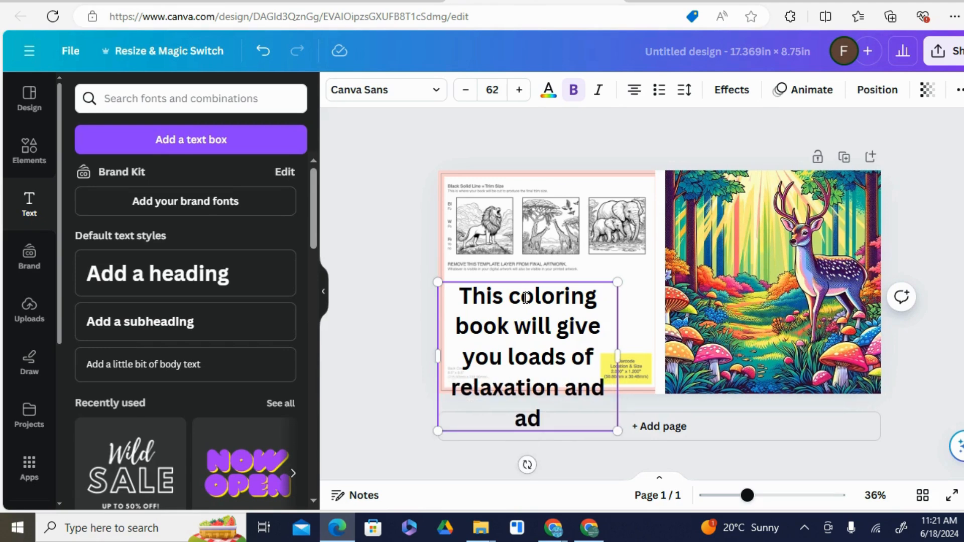
type("venture")
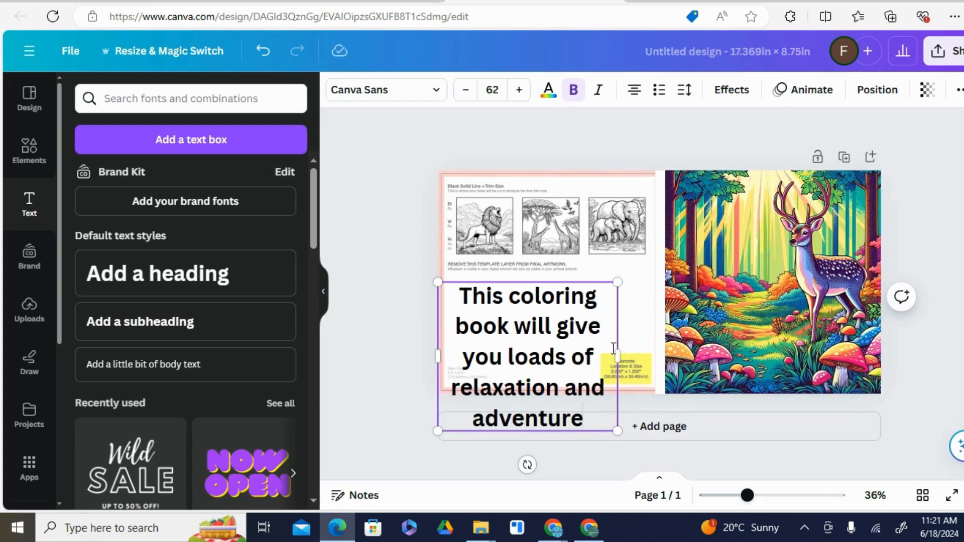
Step: Scale the back-cover text to size 31.6 on two lines beneath the sample pages and set its font to Comic Sans
left_click_drag(621, 351, 639, 303)
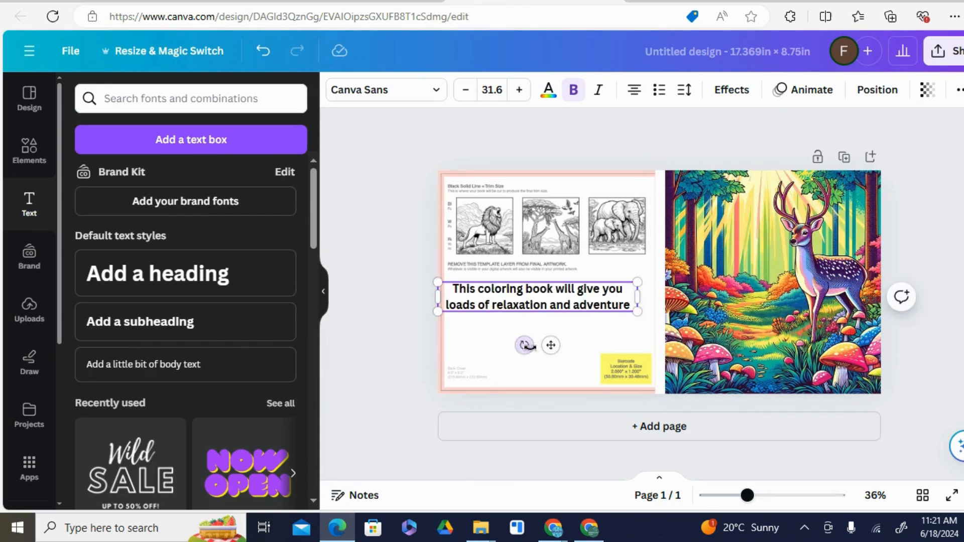
mouse_move(551, 345)
left_mouse_down()
mouse_move(567, 357)
mouse_move(565, 340)
left_mouse_up()
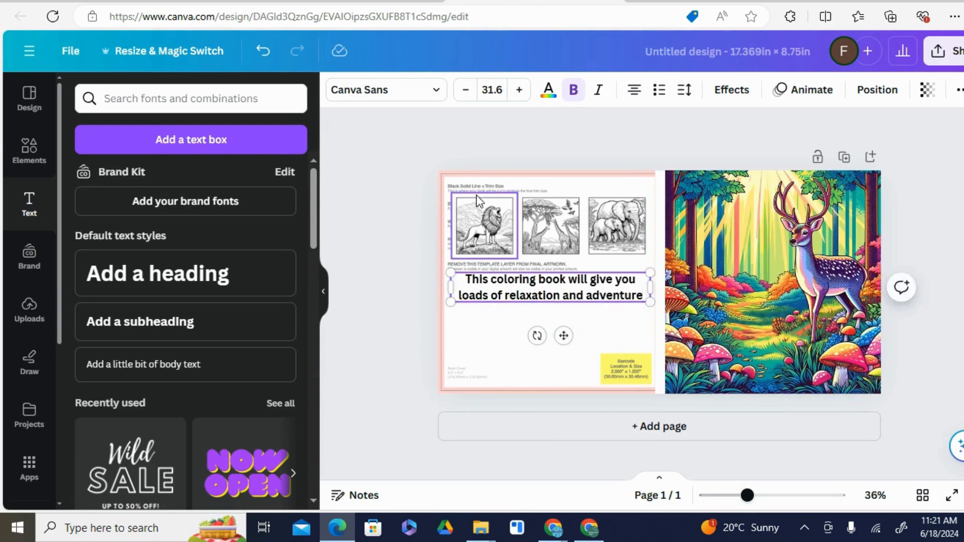
left_click(443, 103)
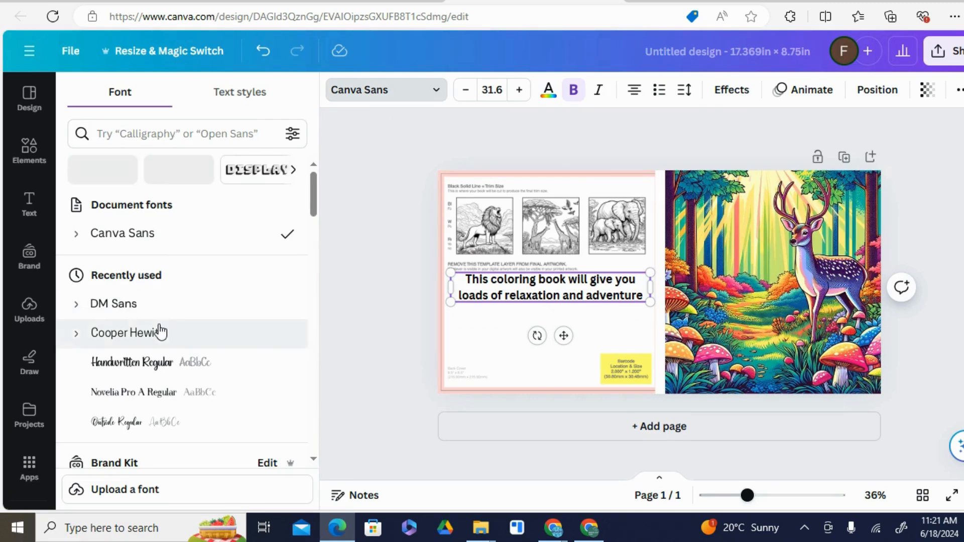
mouse_move(312, 185)
left_mouse_down()
mouse_move(311, 251)
mouse_move(315, 179)
left_mouse_up()
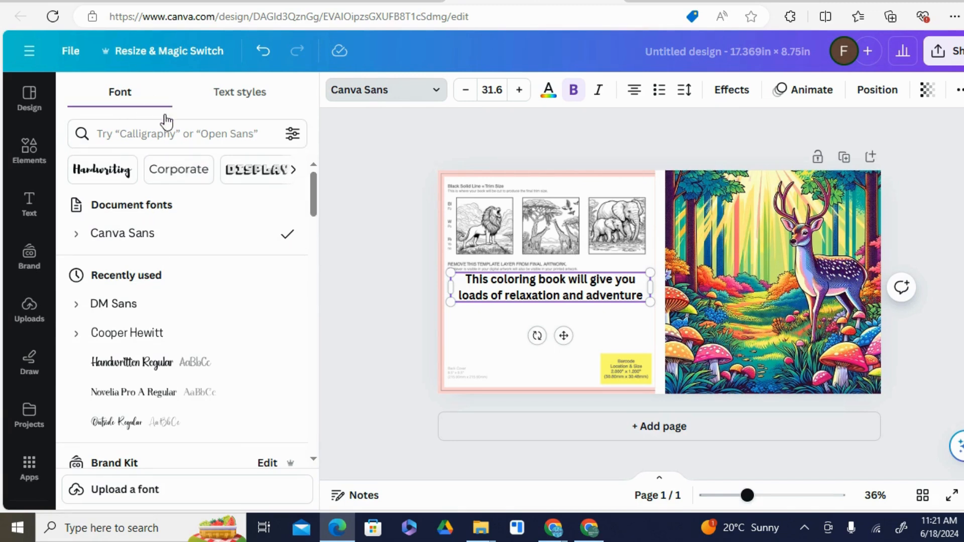
left_click(155, 140)
type("comic")
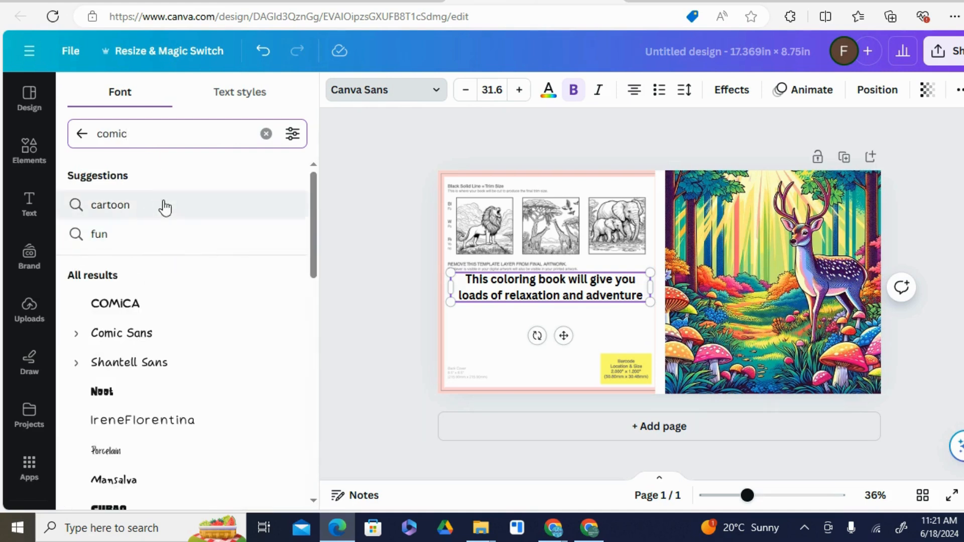
left_click(151, 336)
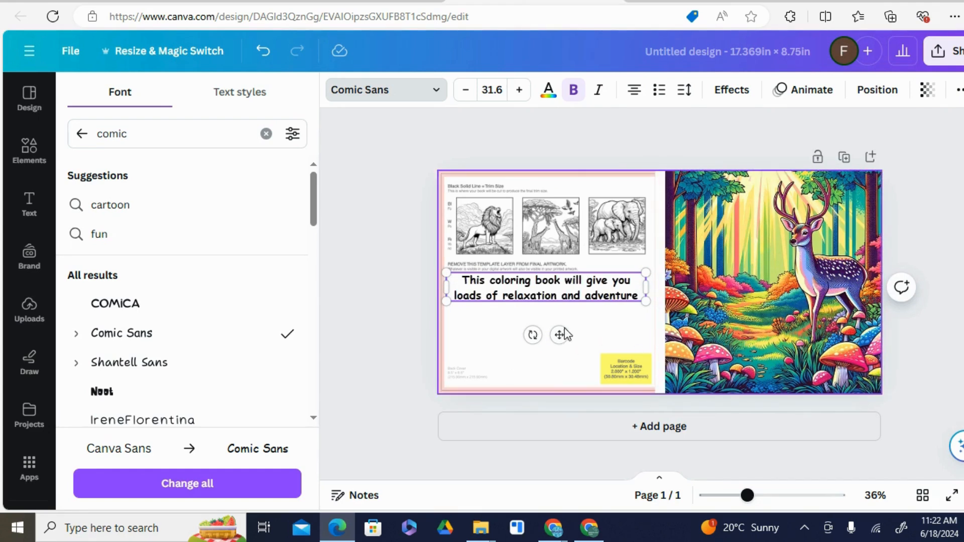
Step: Delete the KDP template image from the cover
left_click(476, 377)
key("Delete")
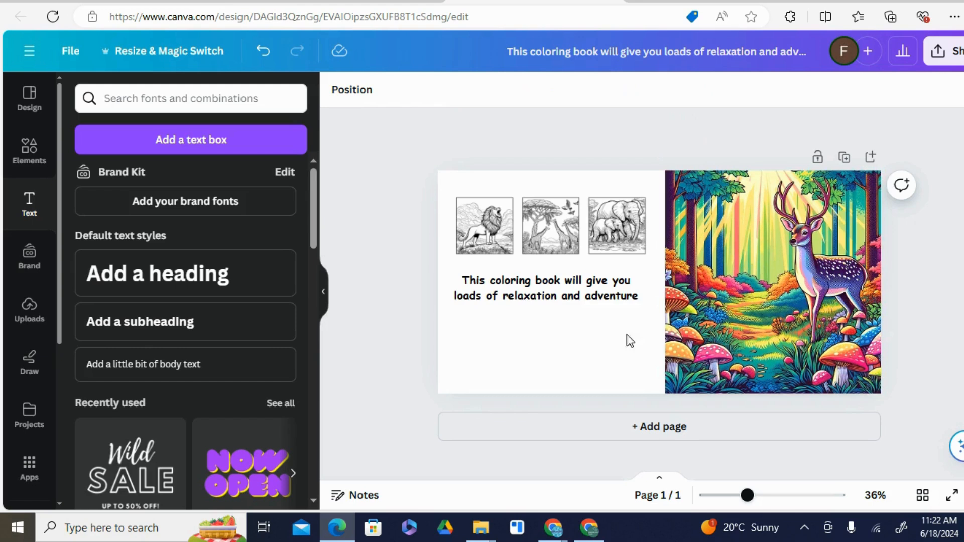
Step: Try yellow, green, blue and red photo colors on the page background and set it to yellow-green #D1E469
left_click(493, 361)
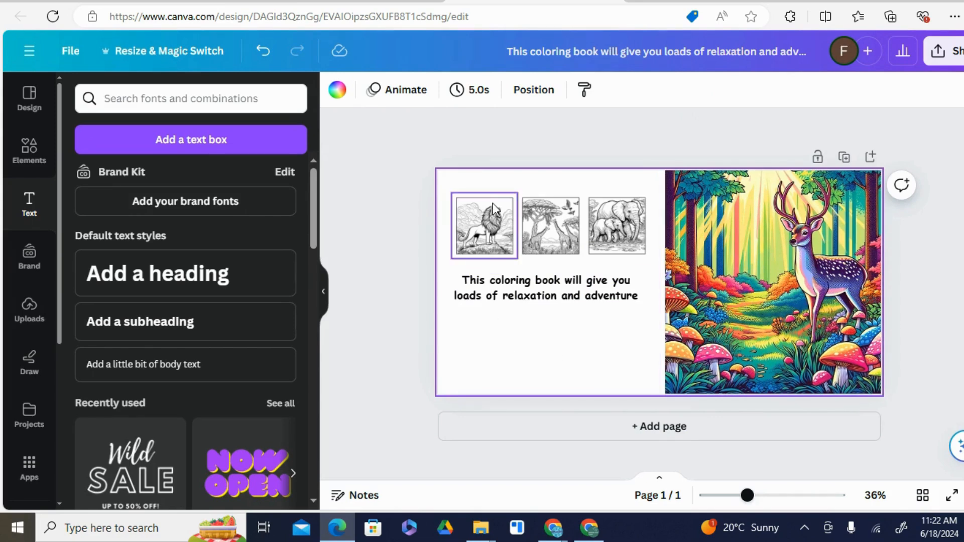
left_click(337, 90)
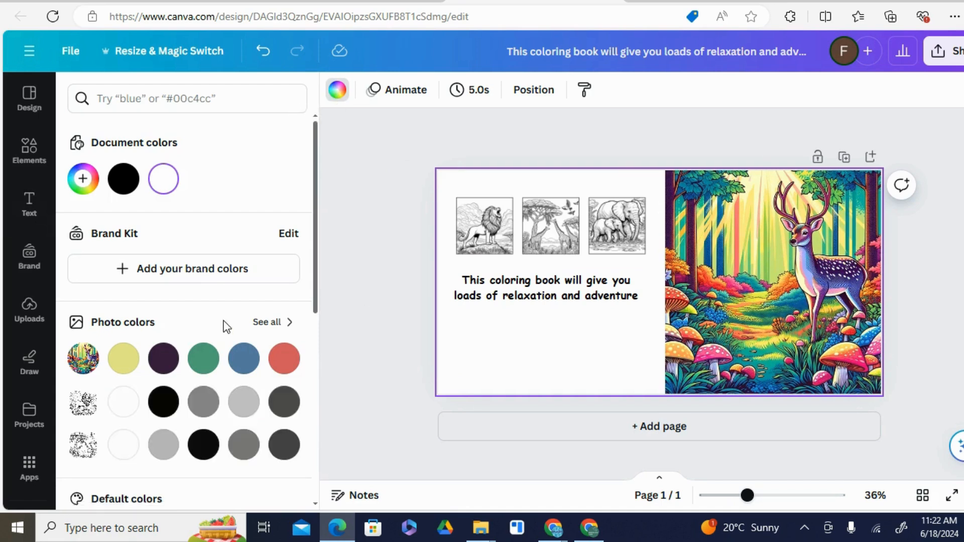
left_click(122, 360)
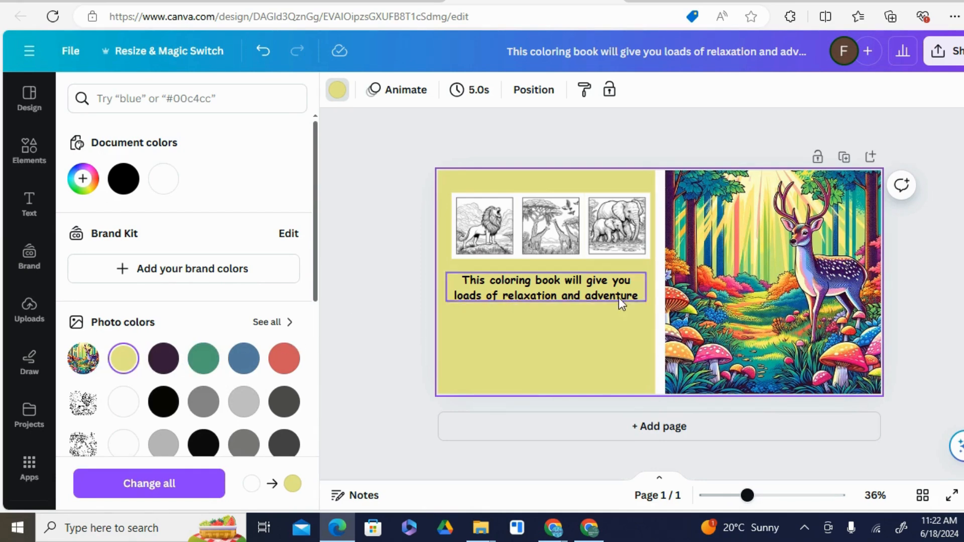
left_click(204, 358)
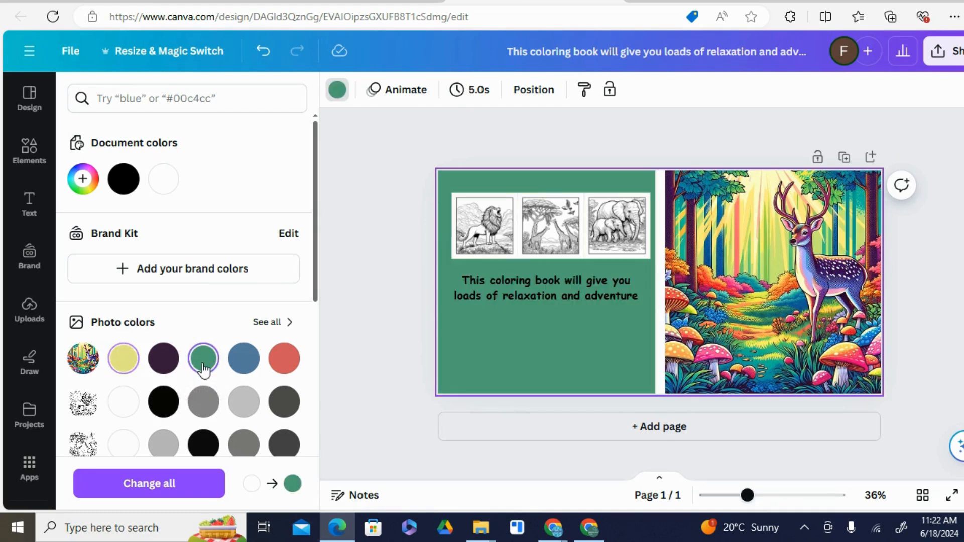
left_click(243, 361)
left_click(282, 361)
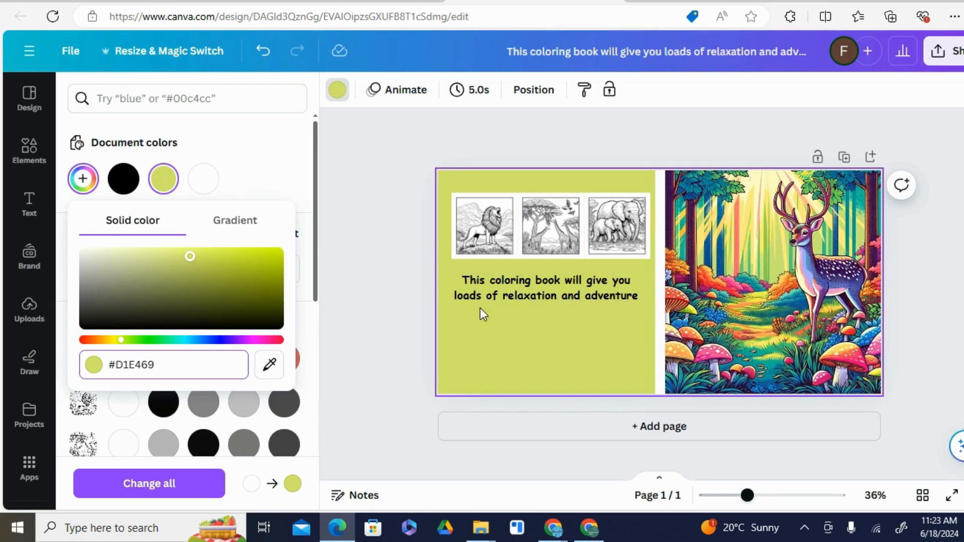
left_click(269, 365)
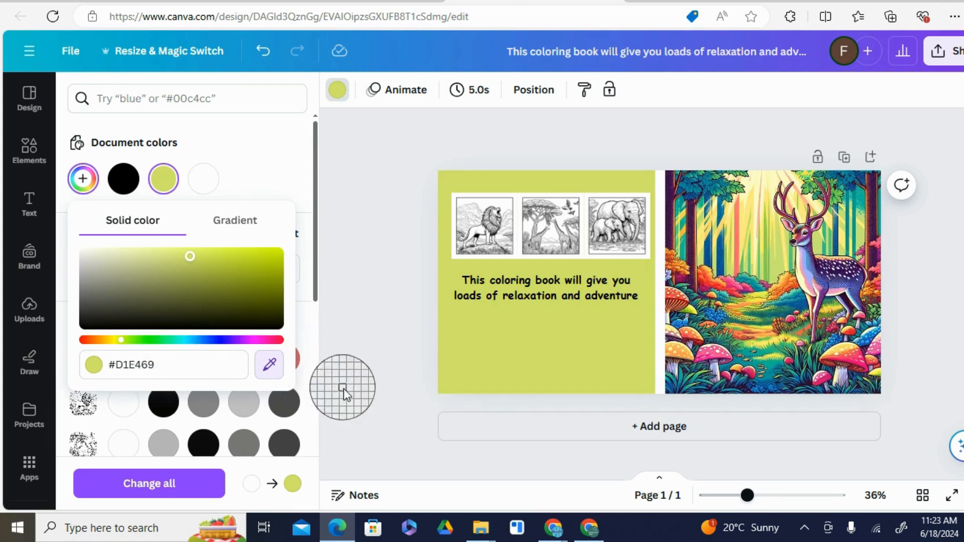
left_click(90, 367)
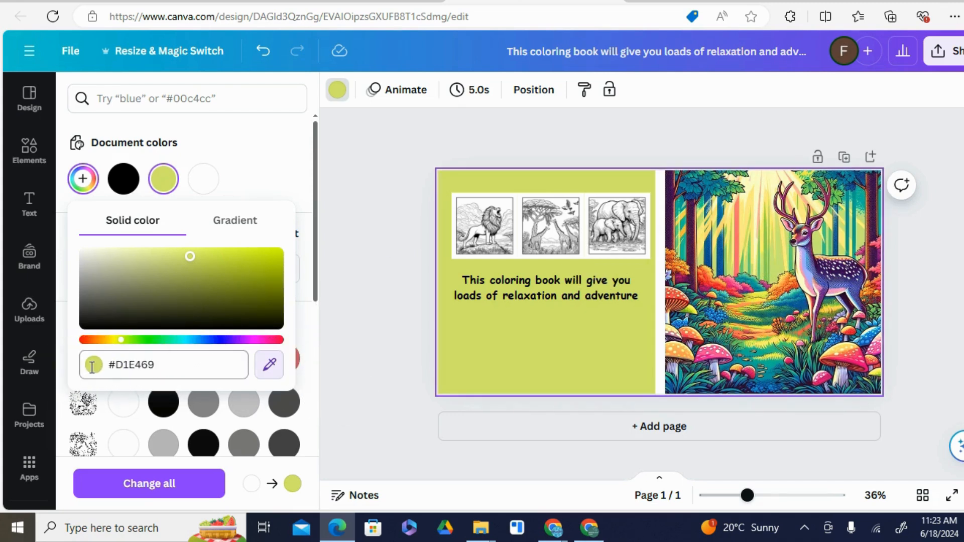
left_click(352, 298)
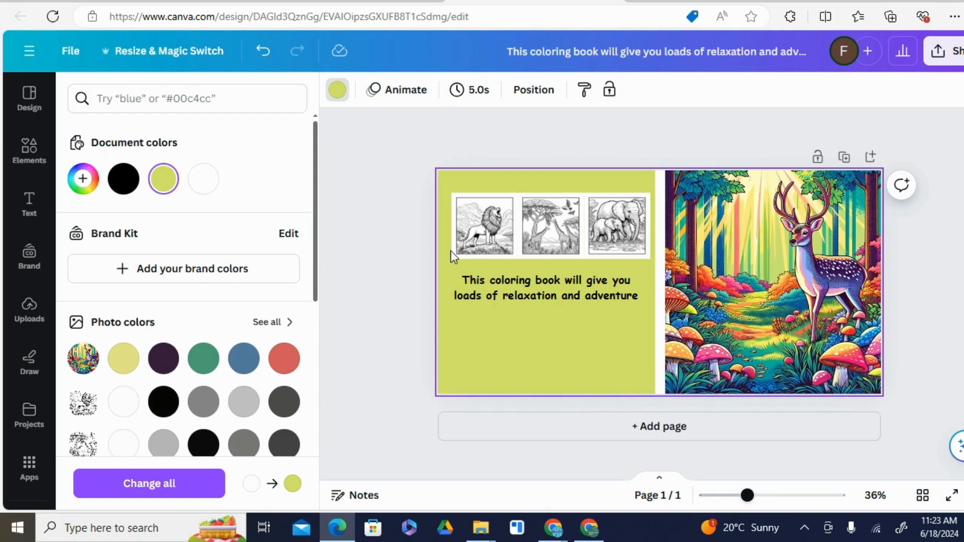
Step: Shrink the row of three sample pages slightly and recenter it above the text on the back cover
left_click_drag(586, 224, 581, 223)
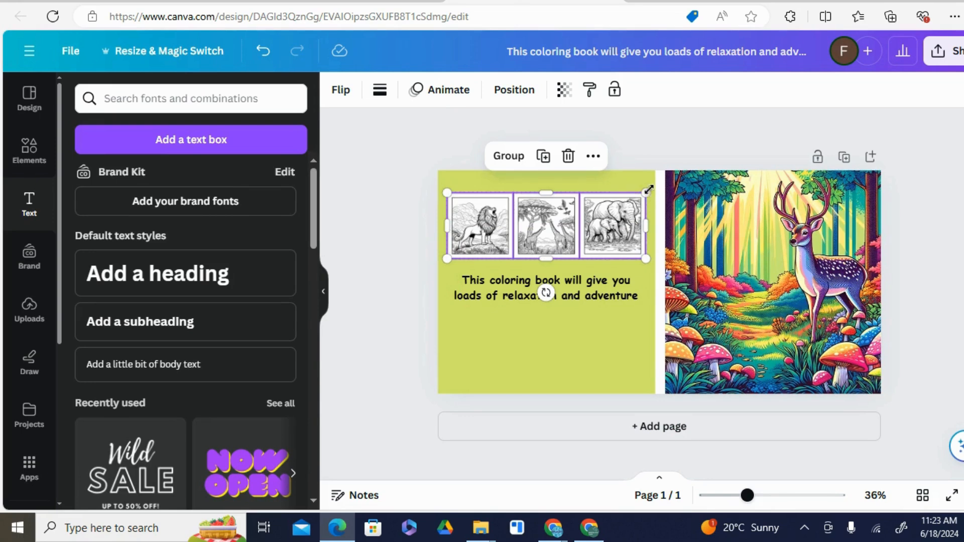
left_click_drag(647, 192, 626, 199)
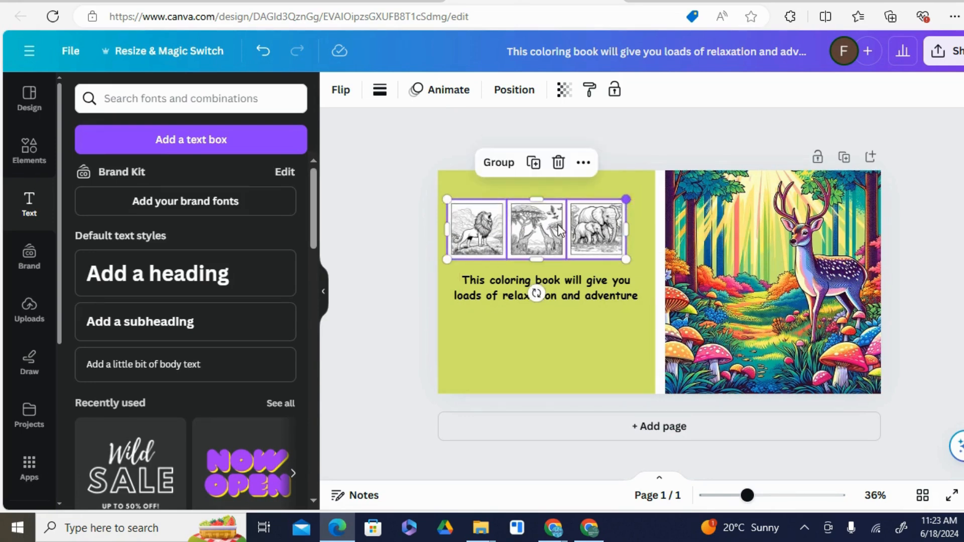
left_click_drag(538, 235, 538, 239)
left_click(531, 352)
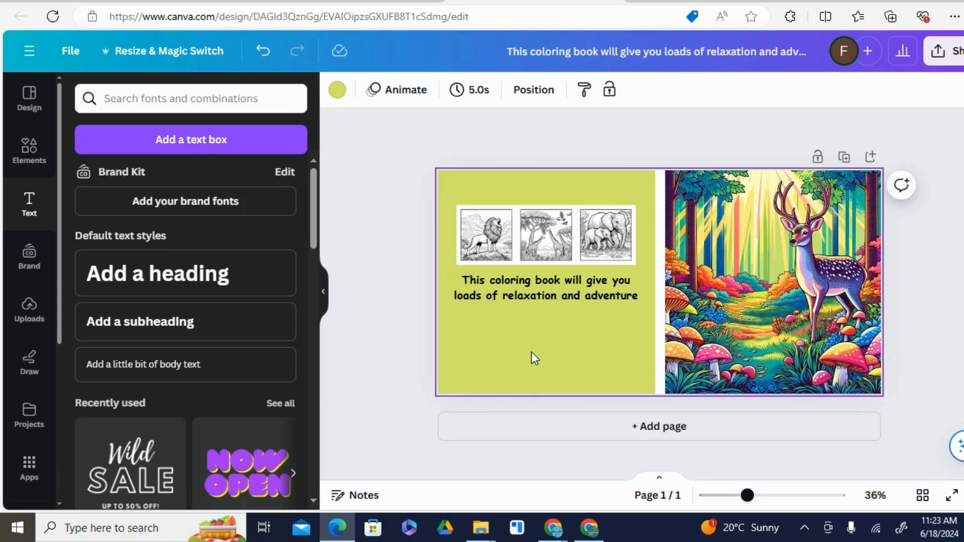
Step: Move the lion and elephant pages outward to leave equal gaps on both sides of the giraffe page
left_click(475, 231)
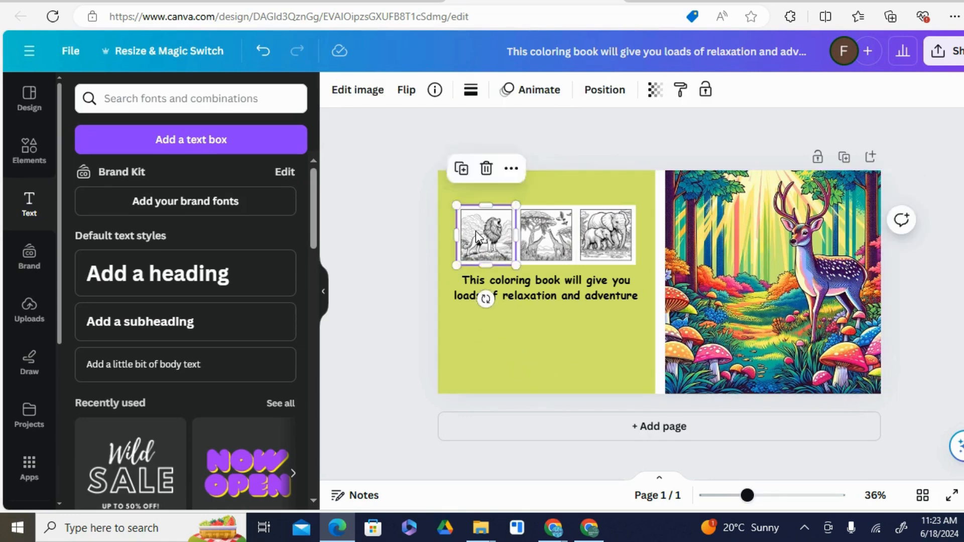
left_click_drag(475, 231, 472, 231)
left_click(596, 231)
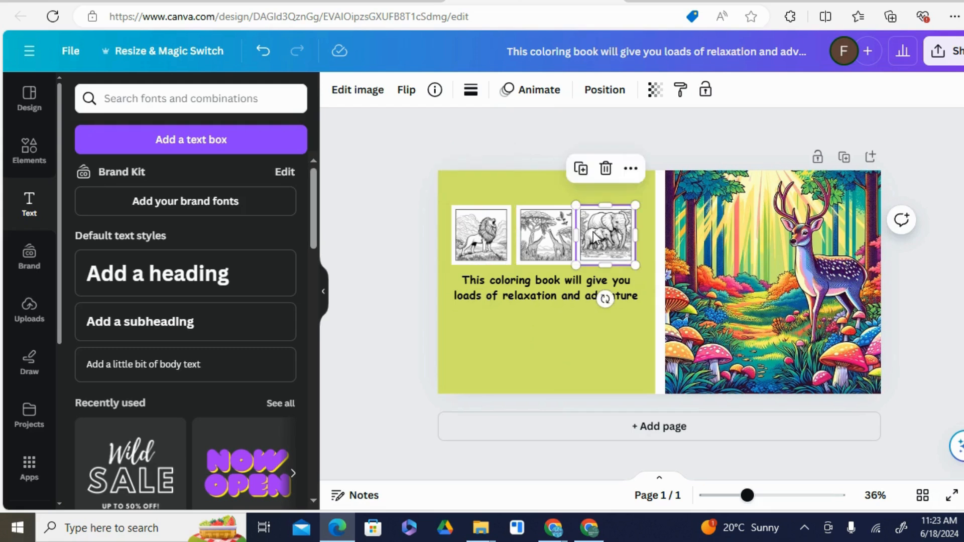
left_click_drag(595, 231, 598, 231)
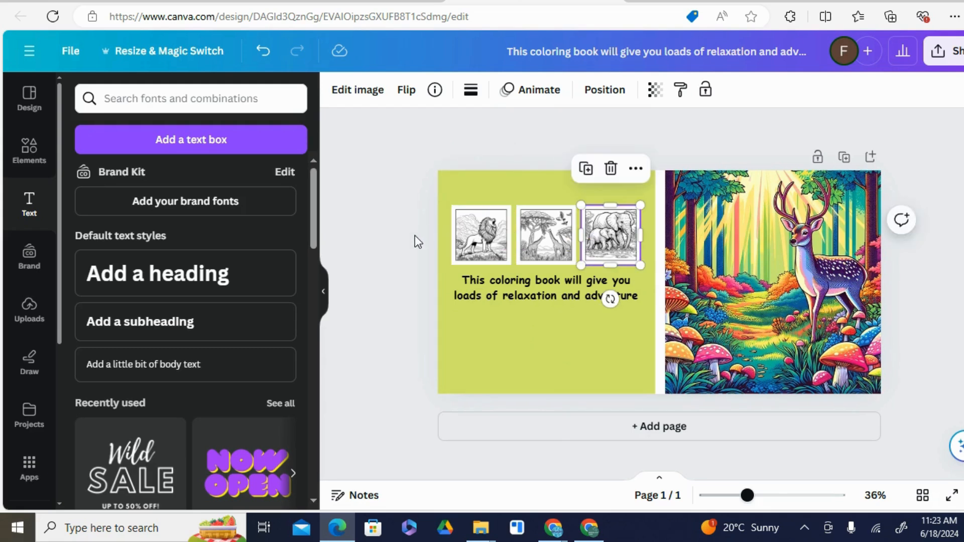
left_click(415, 237)
Step: Apply a Drop shadow effect to the lion sample page on the back cover
left_click(473, 232)
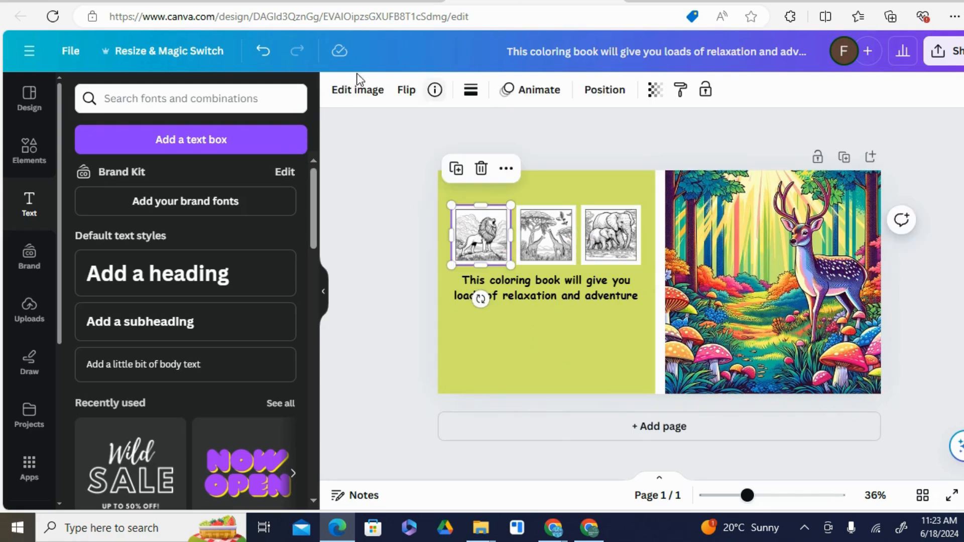
left_click(351, 90)
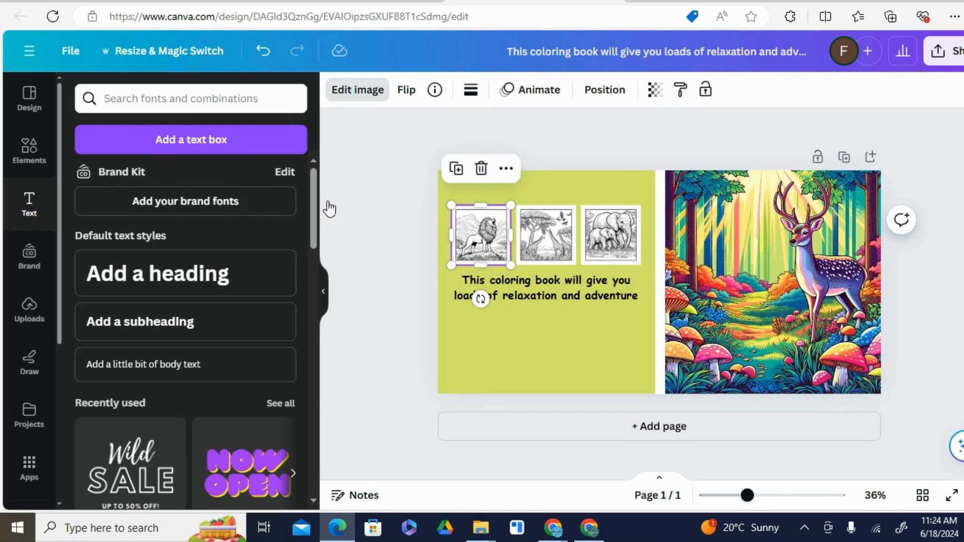
left_click(360, 91)
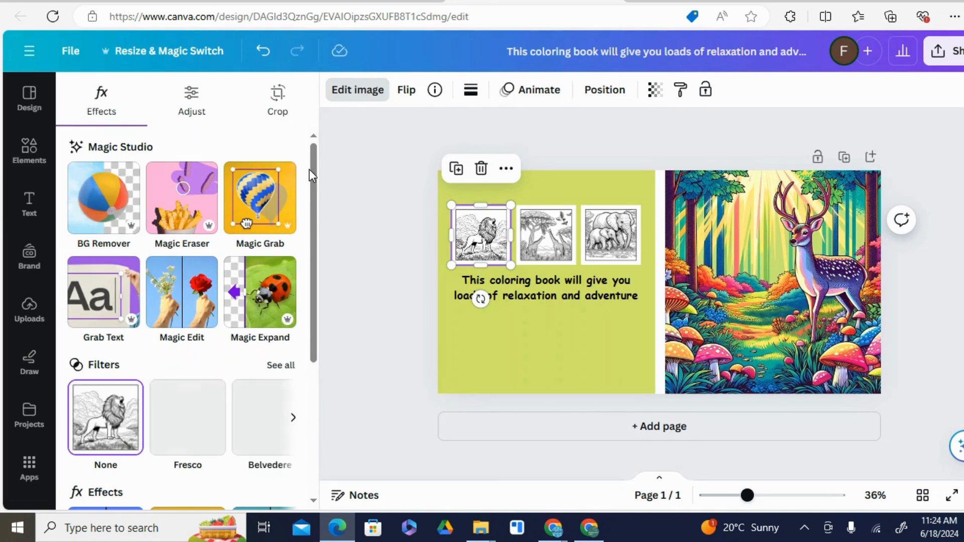
left_click_drag(310, 169, 296, 265)
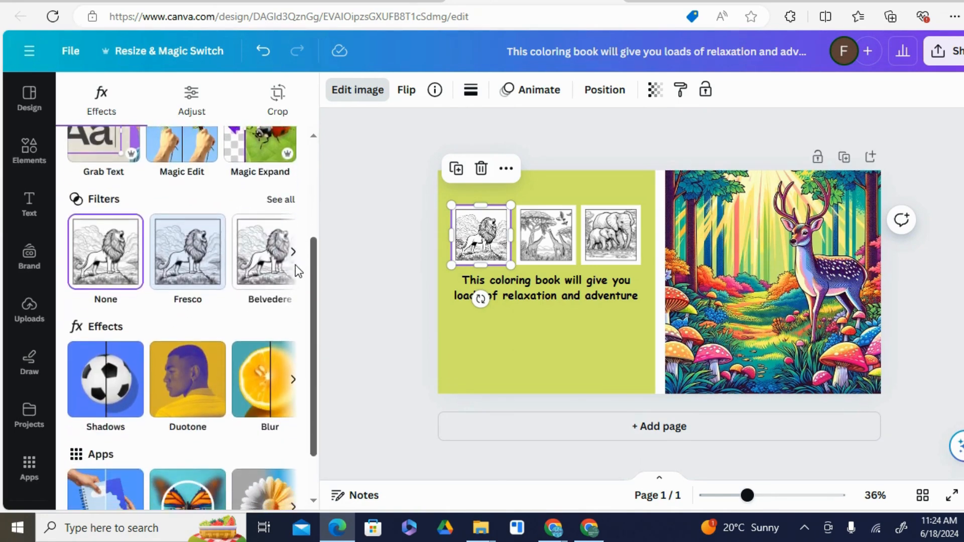
left_click(112, 389)
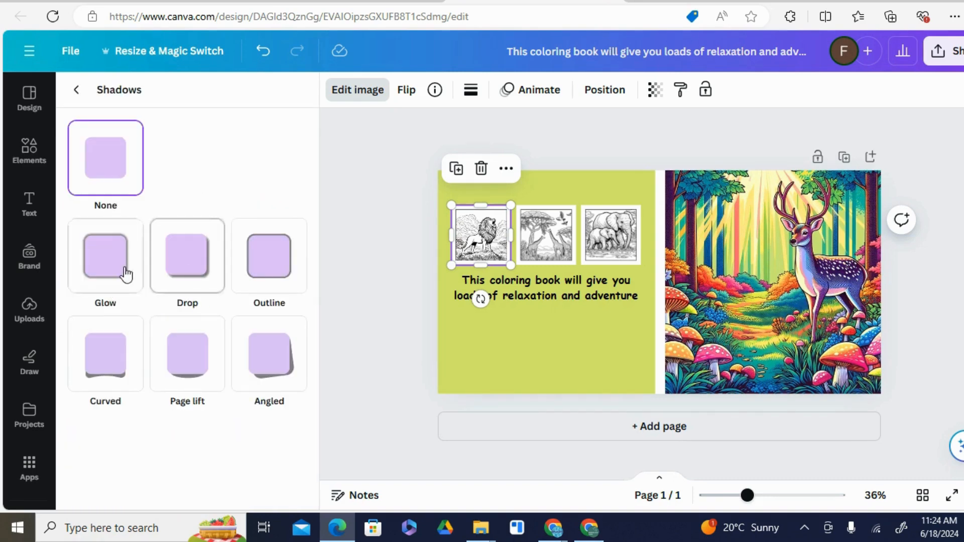
left_click(192, 285)
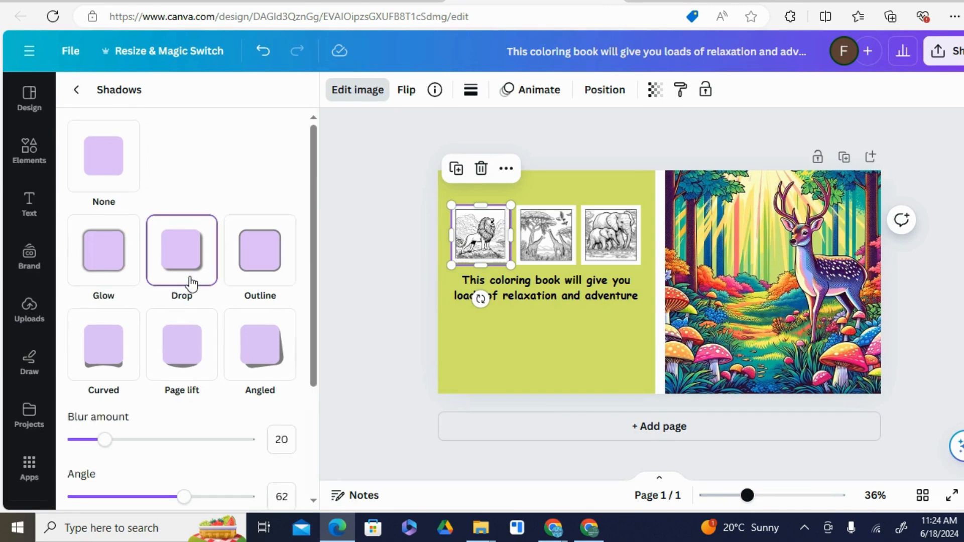
left_click(785, 495)
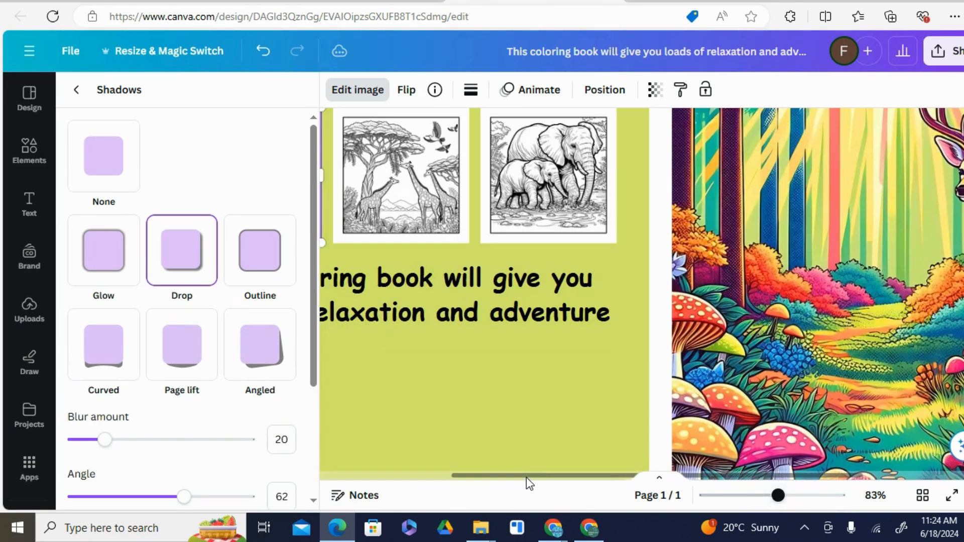
scroll(530, 483, "left", 5)
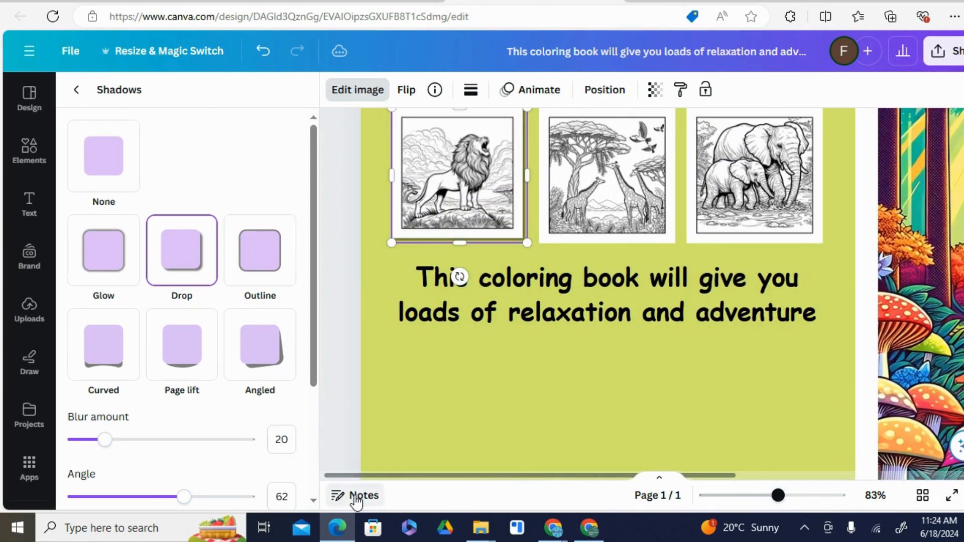
Step: Apply the same Drop shadow effect to the giraffe and elephant sample pages
left_click(631, 188)
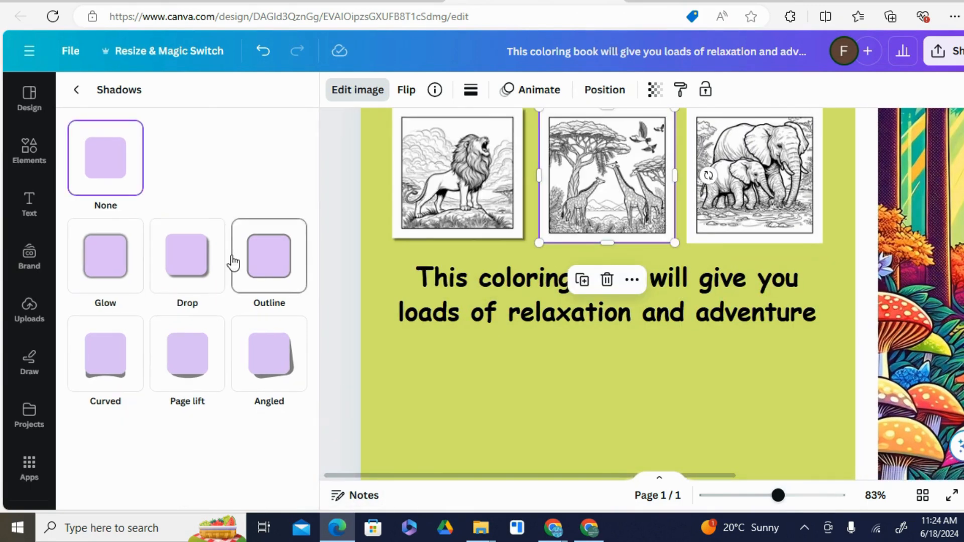
left_click(180, 288)
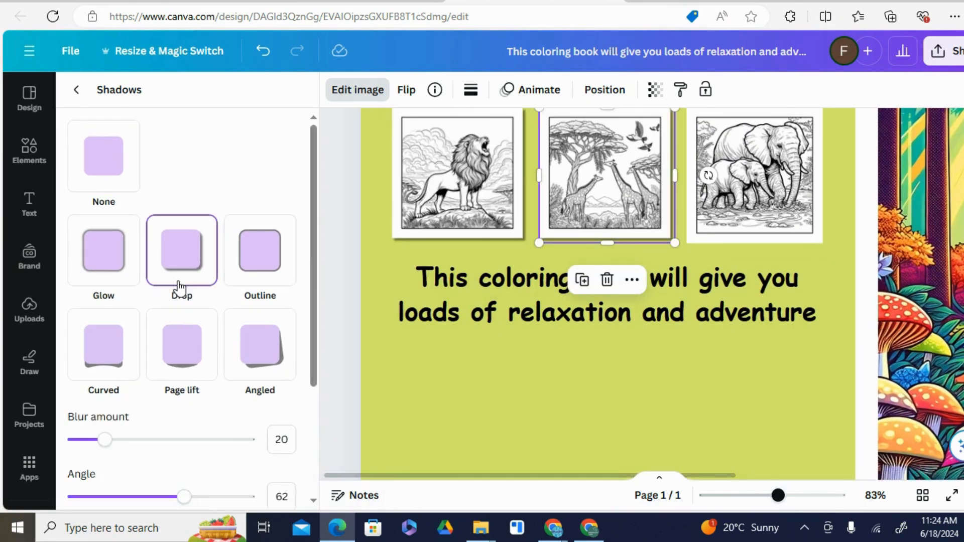
left_click(759, 206)
left_click(189, 262)
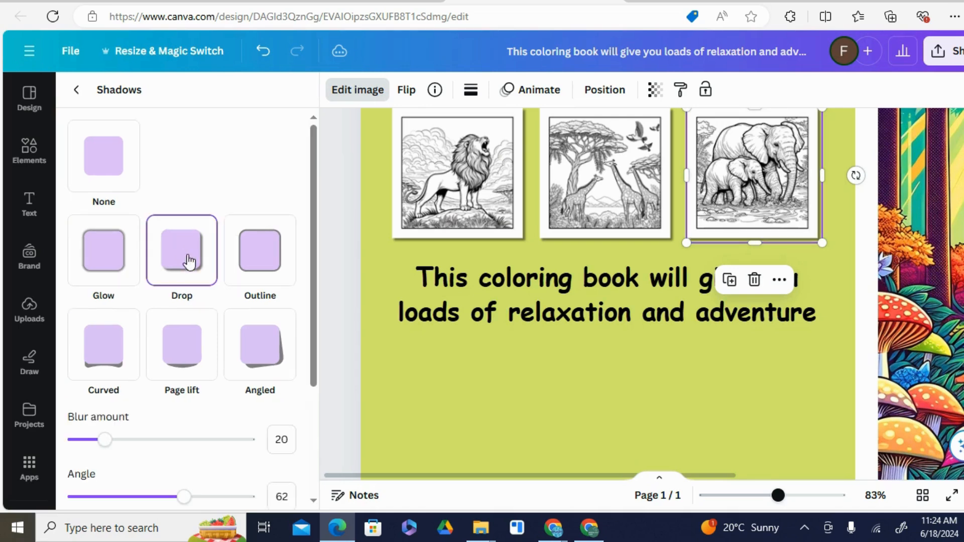
left_click(583, 397)
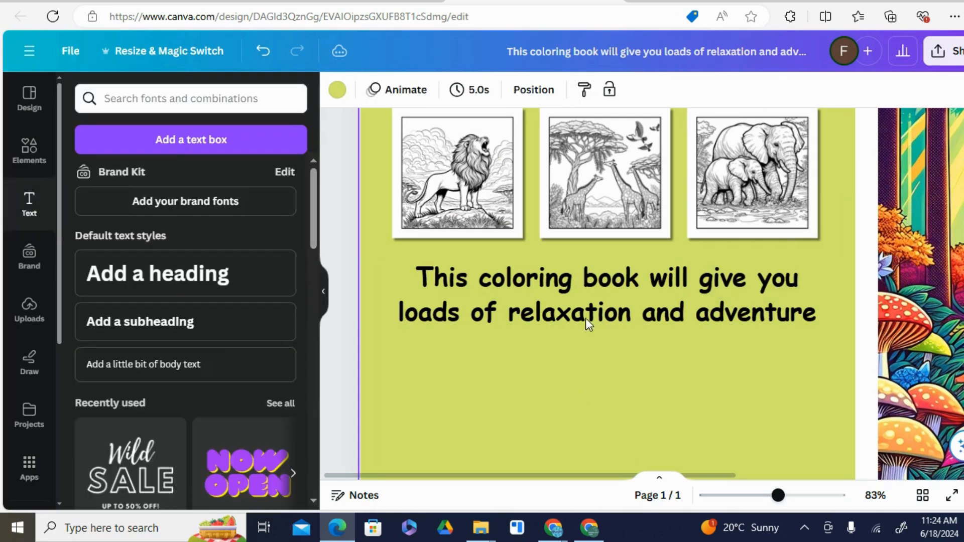
scroll(586, 318, "up", 3)
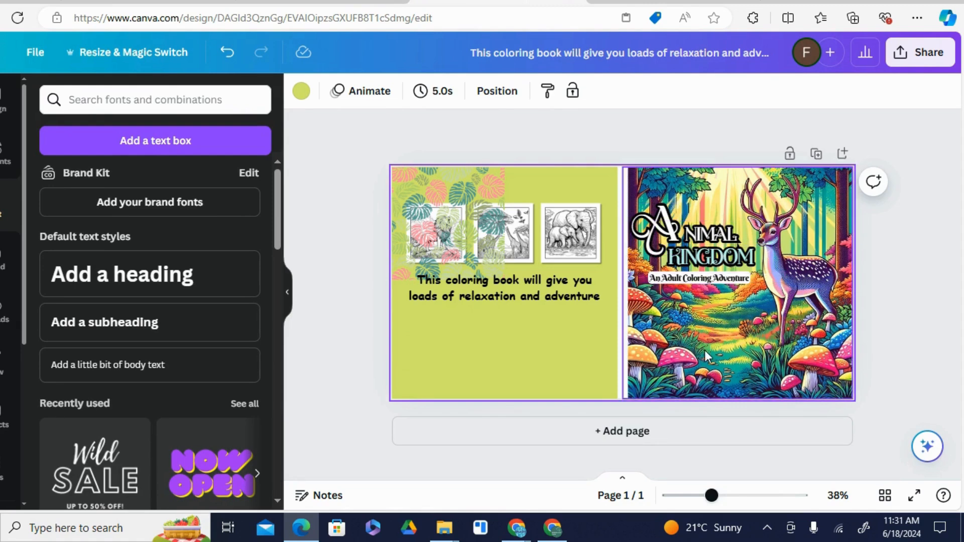
Step: Duplicate the subtitle "An Adult Coloring Adventure" and place the copy near the bottom edge of the front cover
left_click(734, 498)
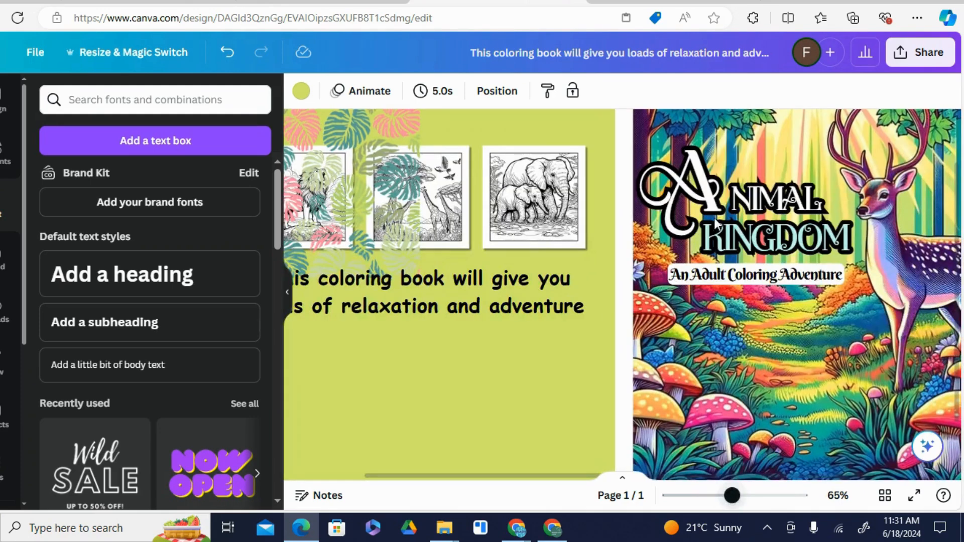
left_click(701, 190)
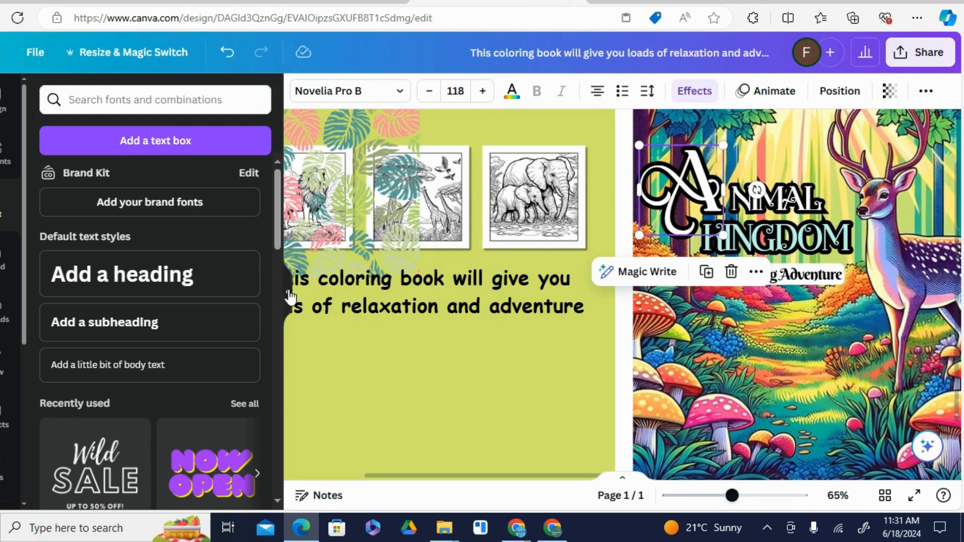
left_click(285, 293)
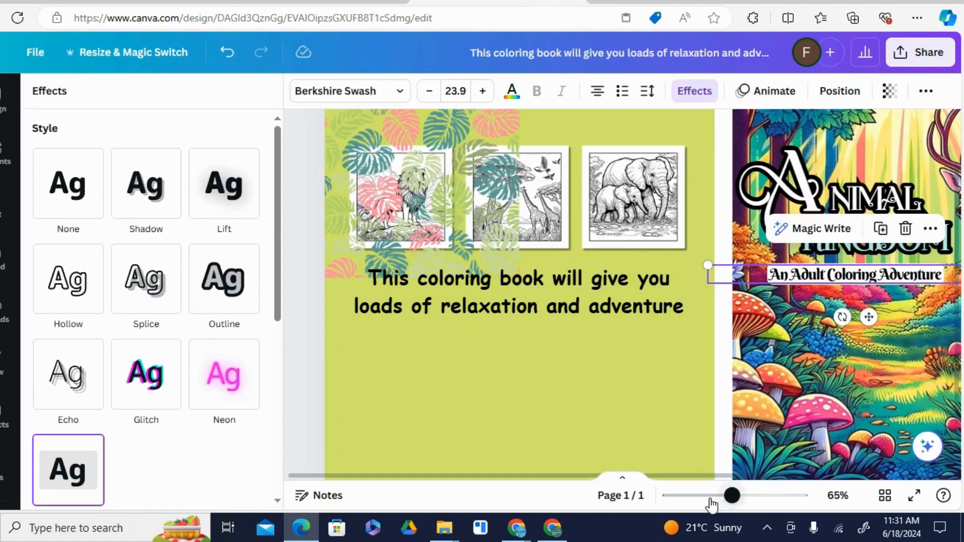
left_click(709, 496)
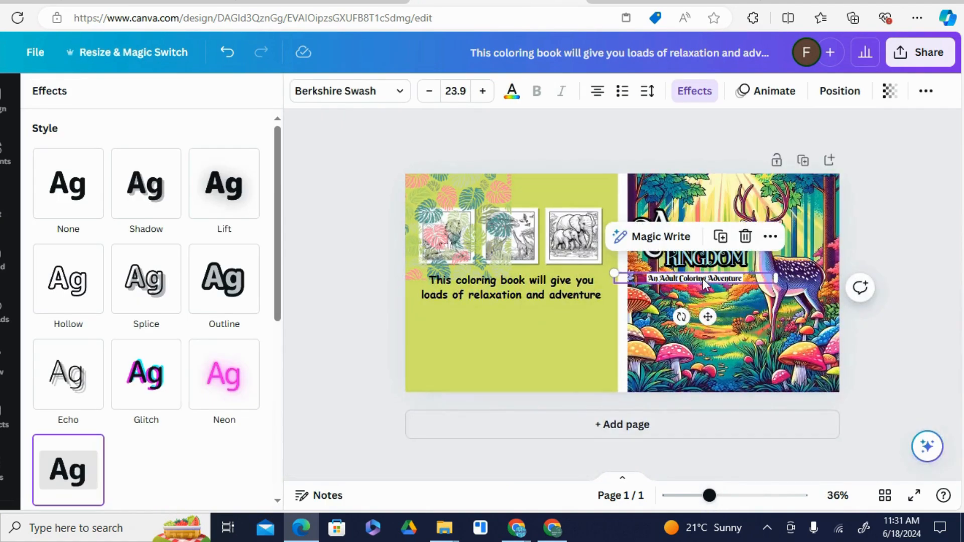
left_click(721, 236)
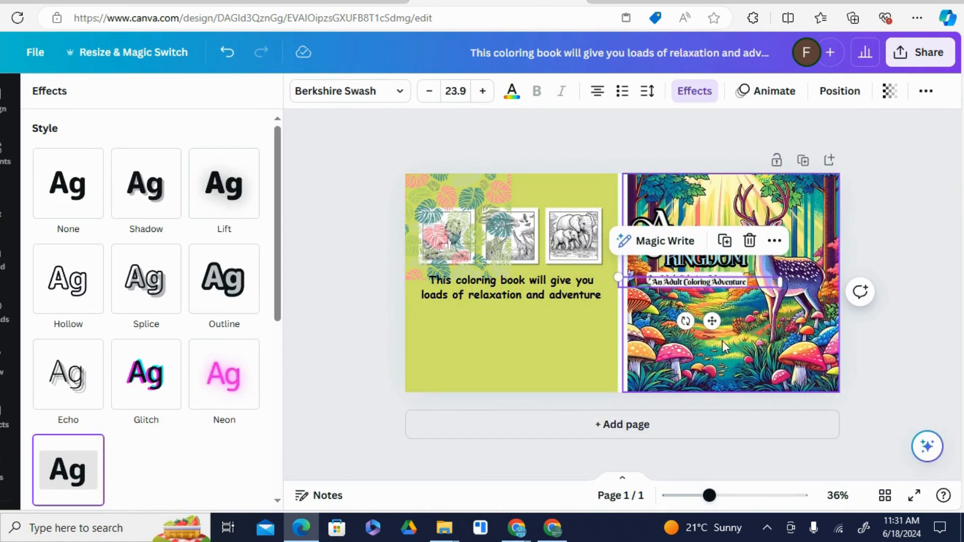
left_click_drag(710, 321, 739, 410)
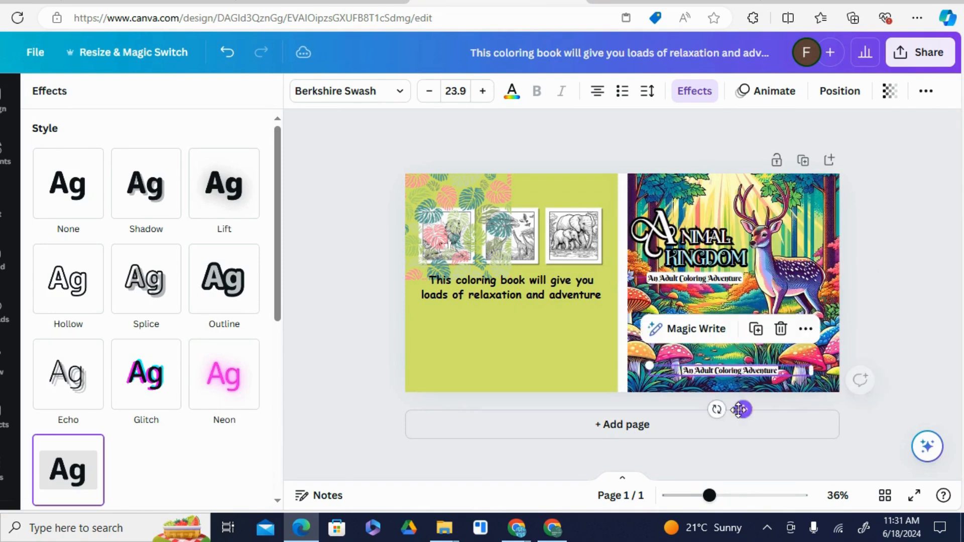
Step: Replace the duplicated subtitle's text at the bottom of the front cover with the author's name
double_click(728, 372)
left_click(587, 330)
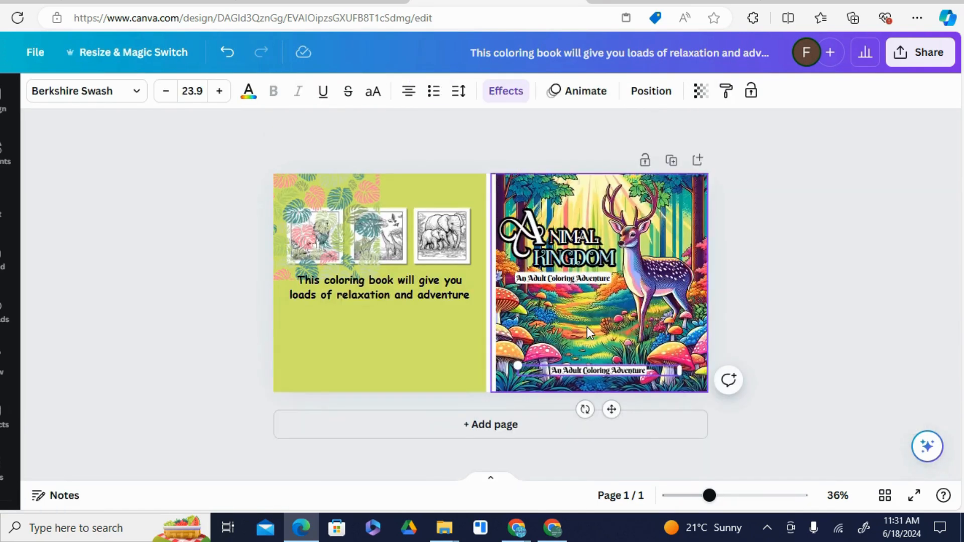
double_click(600, 373)
key("BackSpace")
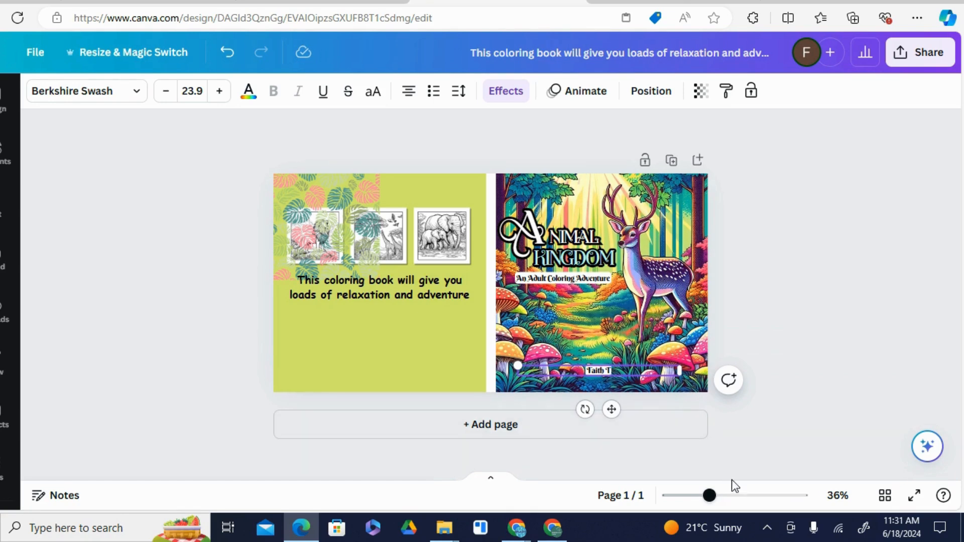
Step: Set the font of the author's name on the front cover to Carmille Regular
left_click(734, 496)
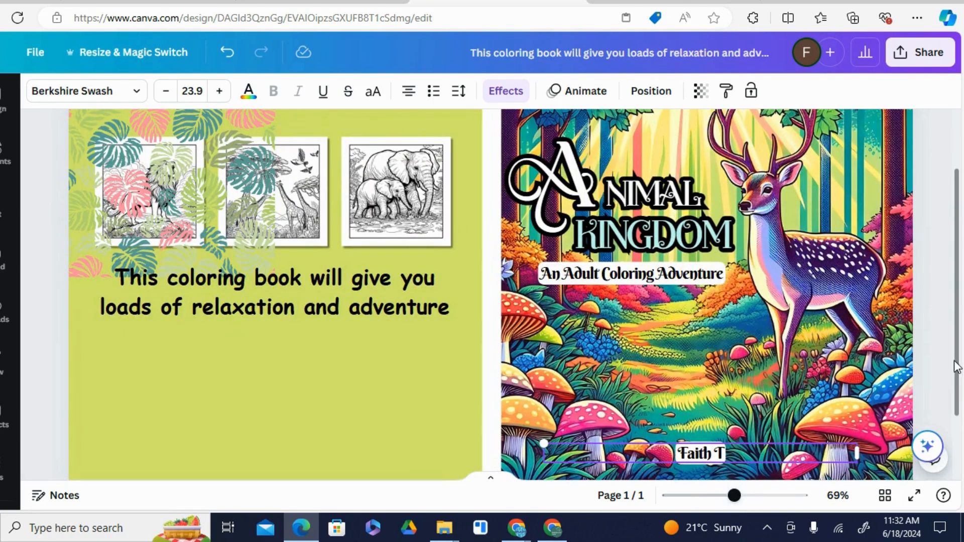
scroll(959, 360, "down", 3)
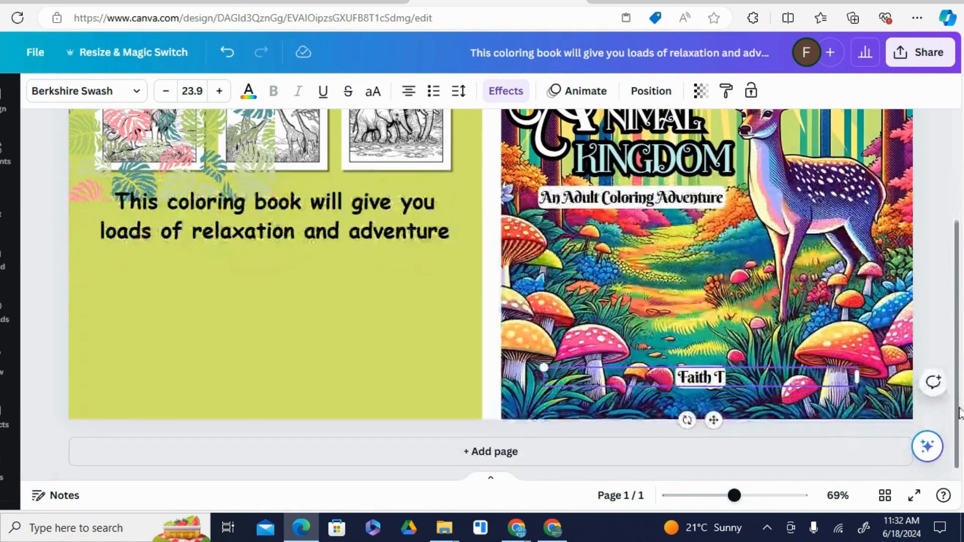
left_click(735, 314)
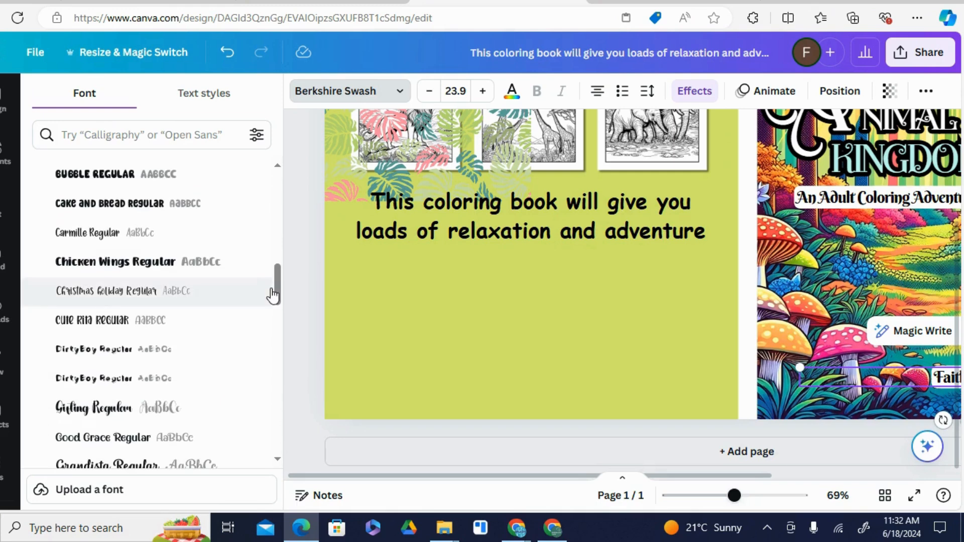
left_click(93, 233)
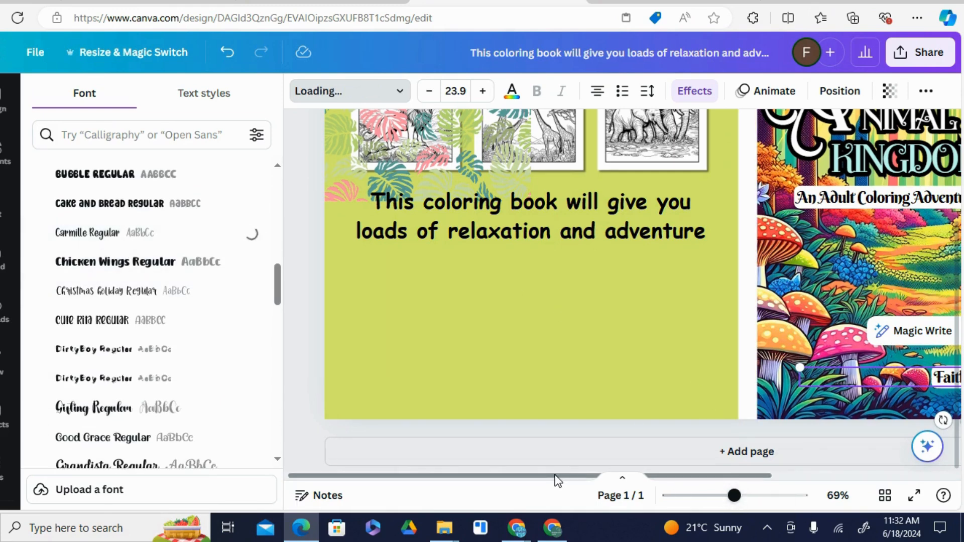
left_click_drag(555, 476, 784, 474)
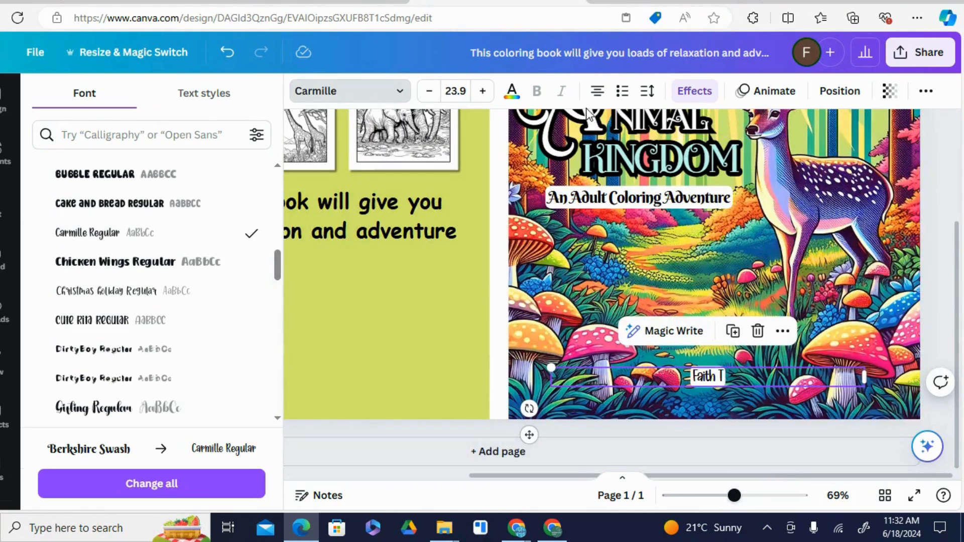
Step: Color the author's name white #ffffff and switch its text effect to Outline
left_click(511, 93)
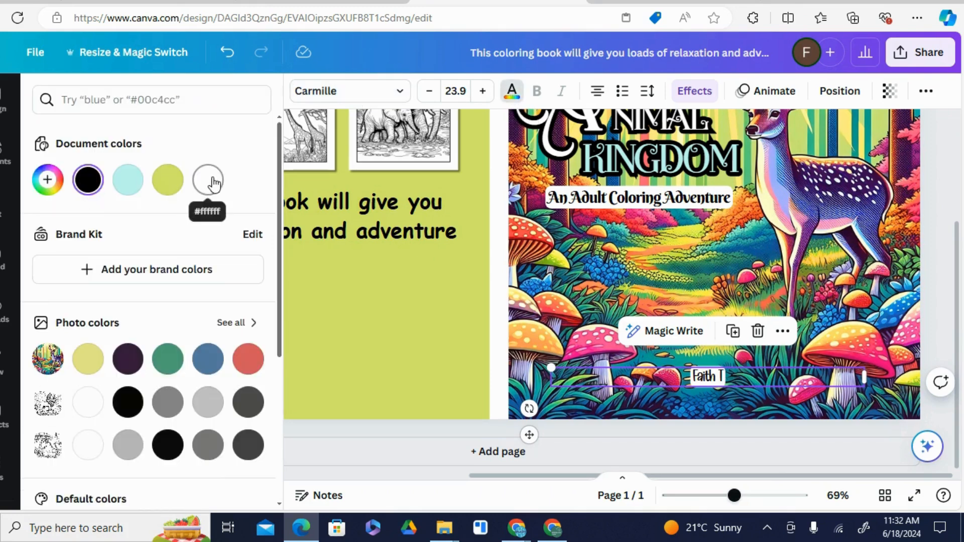
left_click(213, 181)
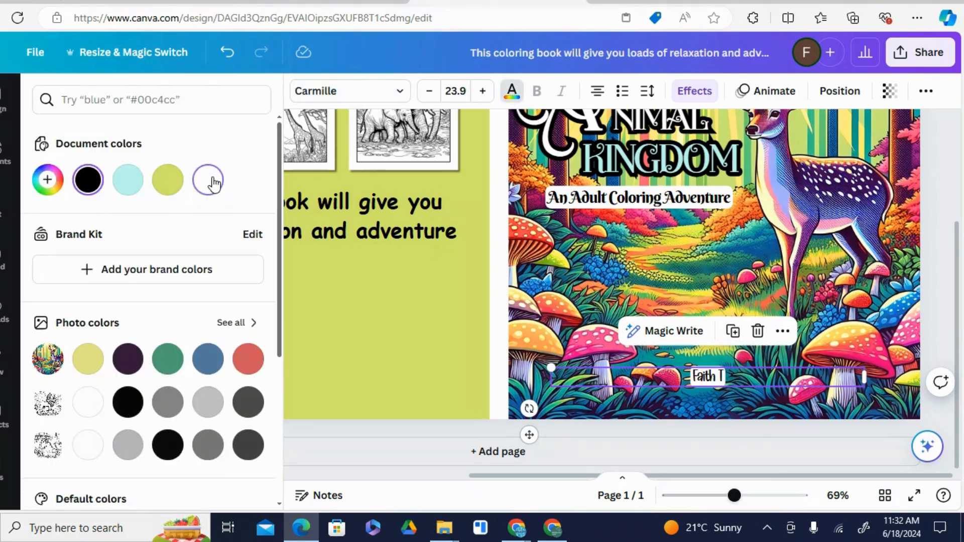
left_click(682, 92)
left_click(221, 290)
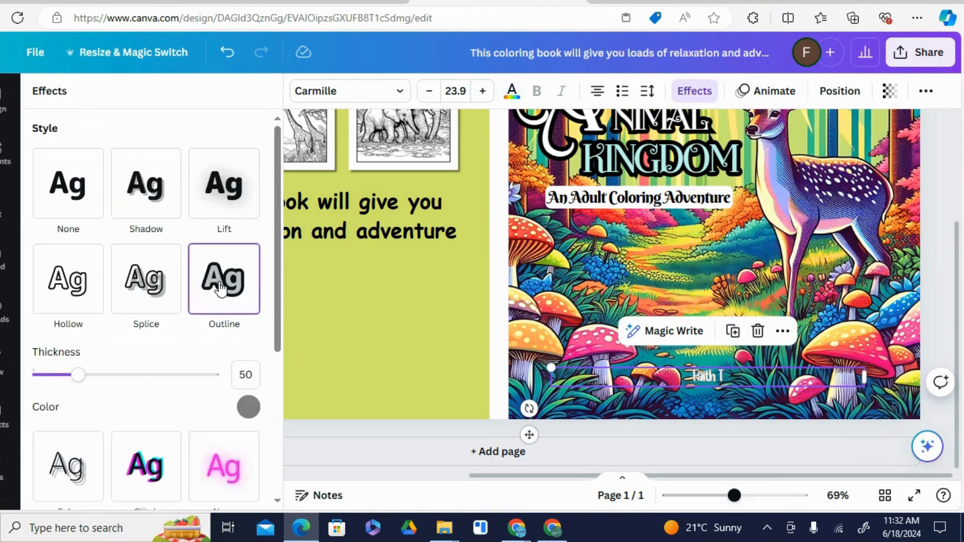
Step: Color the outline of the author's name black and set its thickness to 198
left_click(247, 405)
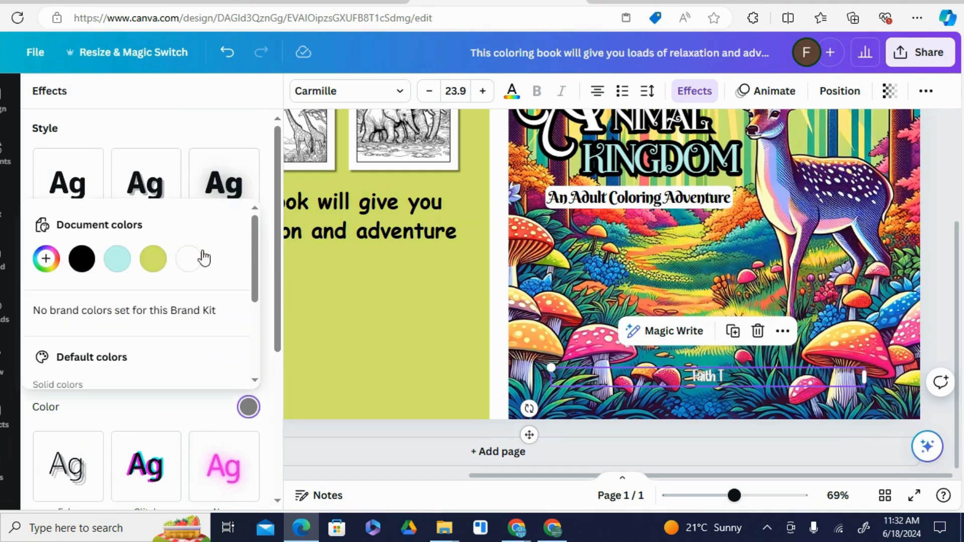
left_click(81, 259)
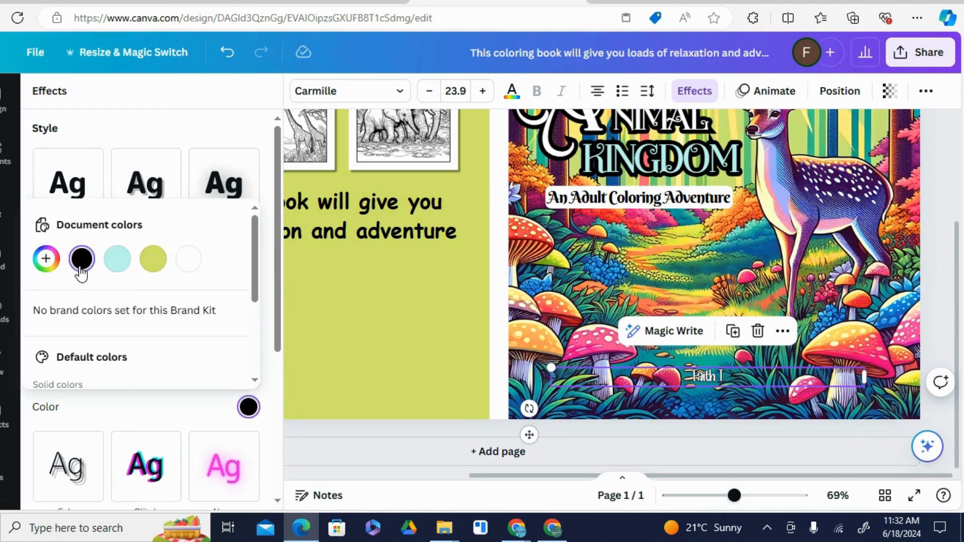
left_click(168, 415)
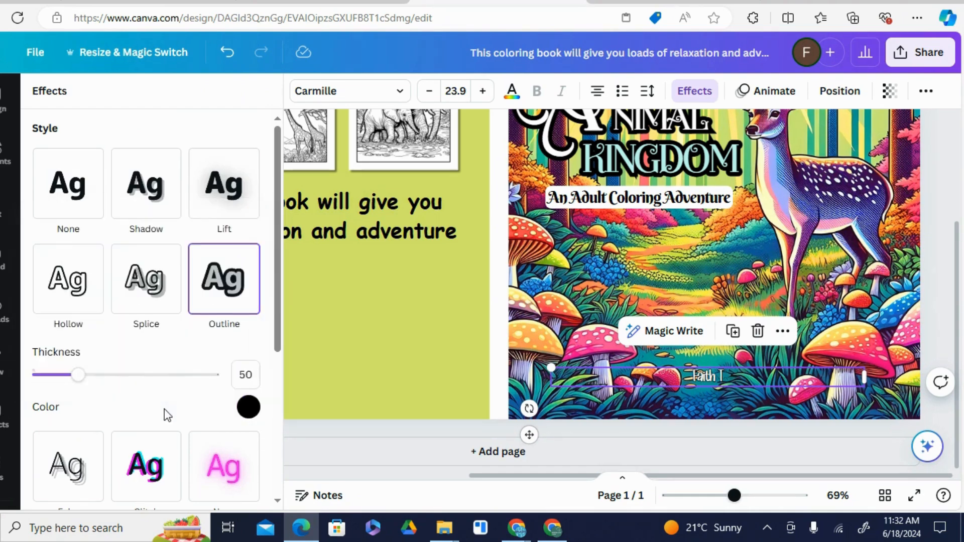
left_click(174, 376)
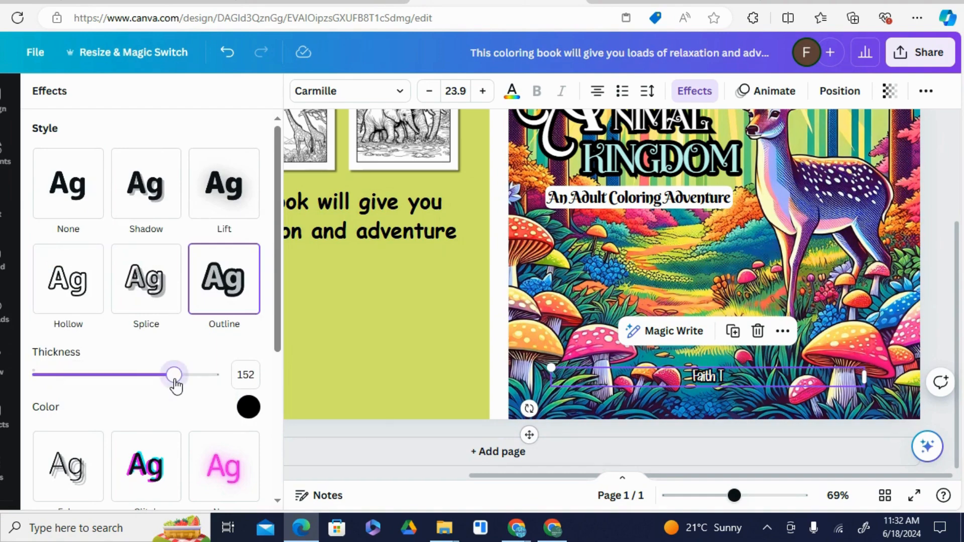
left_click(217, 376)
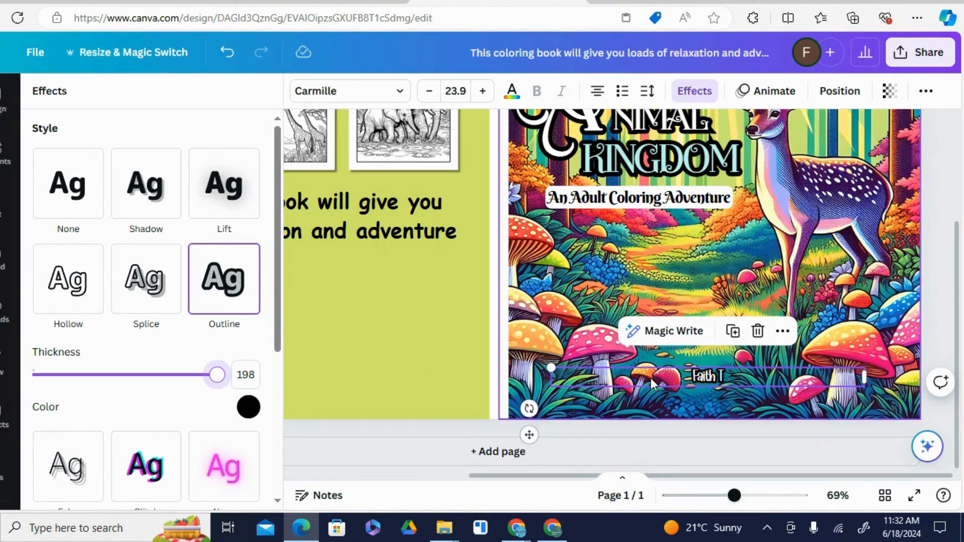
Step: Enlarge the author's name on the front cover to font size 44.9
left_click(483, 91)
left_click(483, 90)
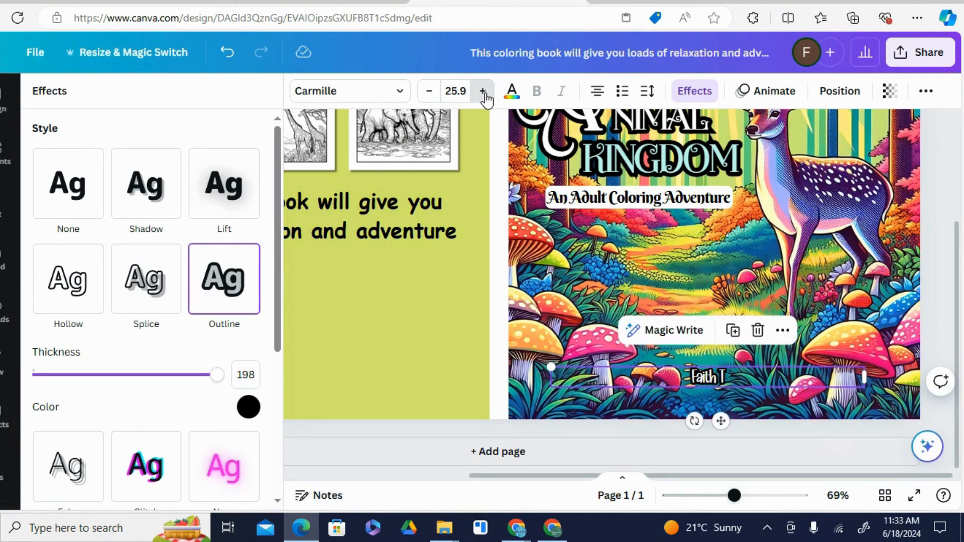
left_click(483, 90)
left_click(483, 91)
left_click(483, 91)
left_click(482, 91)
left_click(482, 91)
left_click(485, 95)
left_click(485, 95)
left_click(485, 96)
left_click(484, 95)
left_click(484, 96)
left_click(484, 96)
left_click(485, 96)
left_click(484, 95)
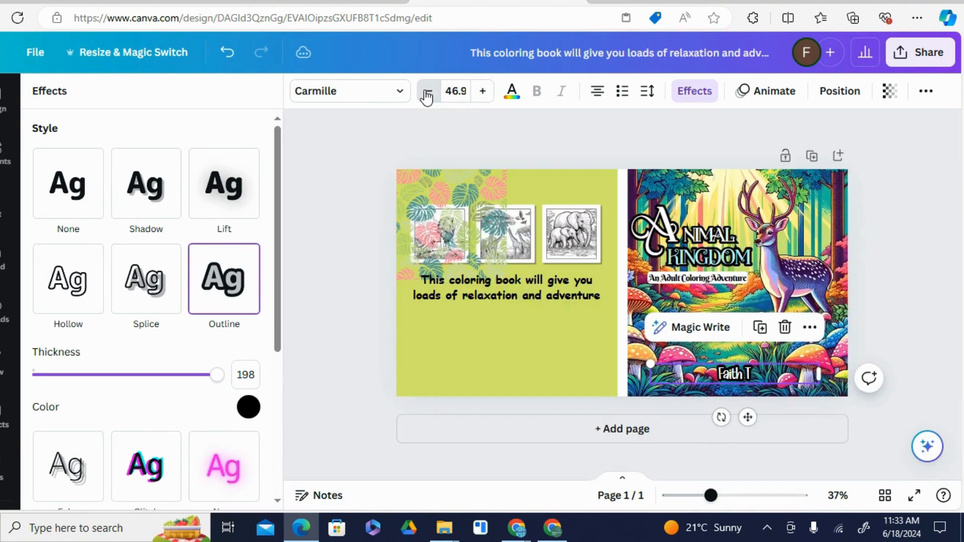
left_click(428, 93)
left_click(428, 93)
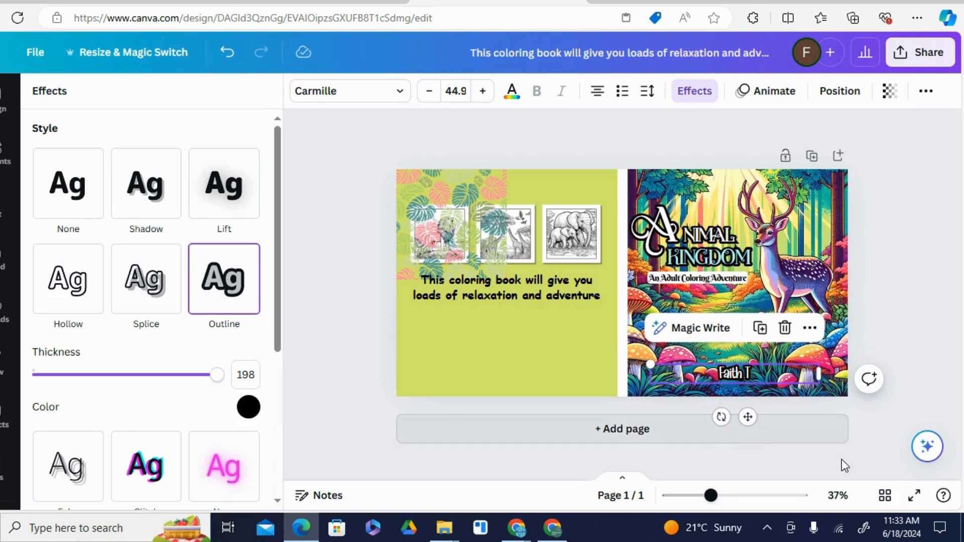
Step: Send the leaf pattern on the back cover to the back, behind the sample pages
left_click(548, 337)
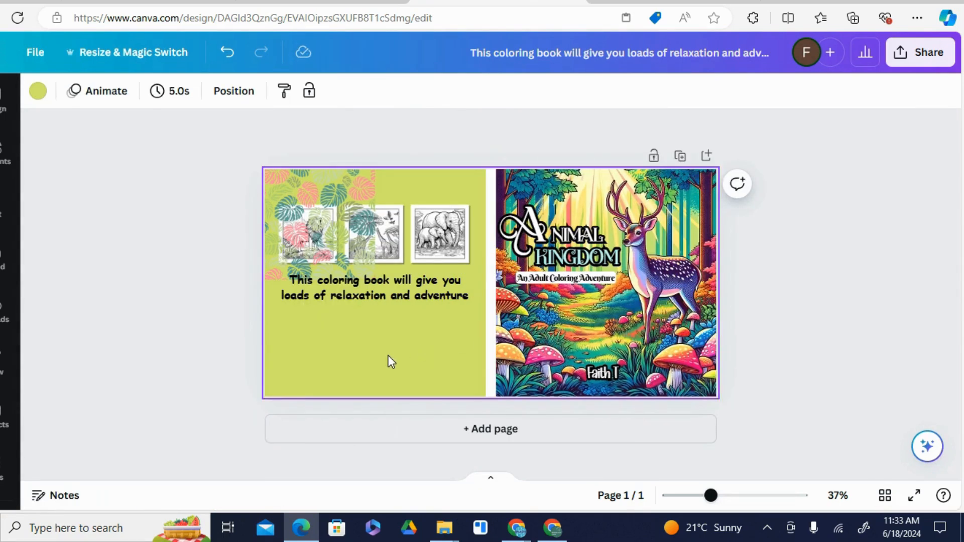
left_click(293, 184)
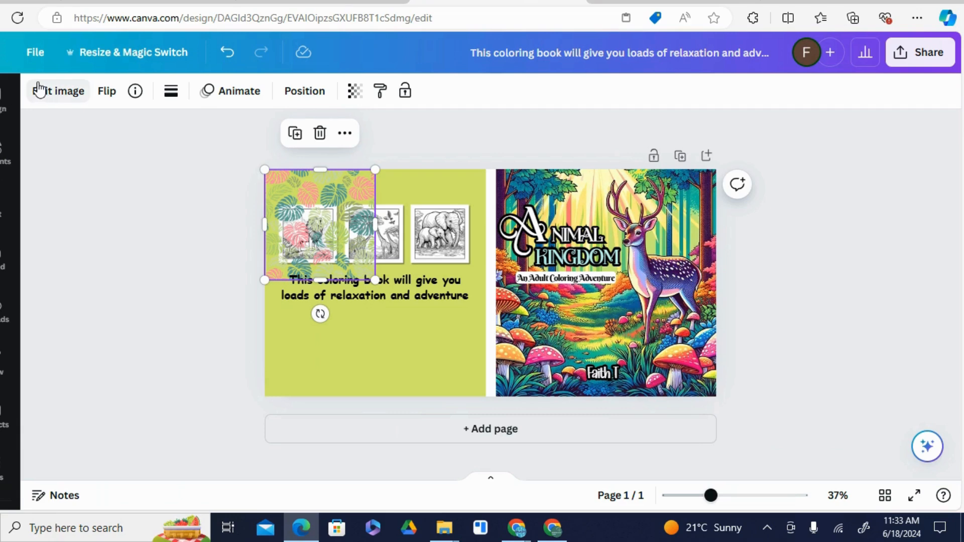
left_click(305, 96)
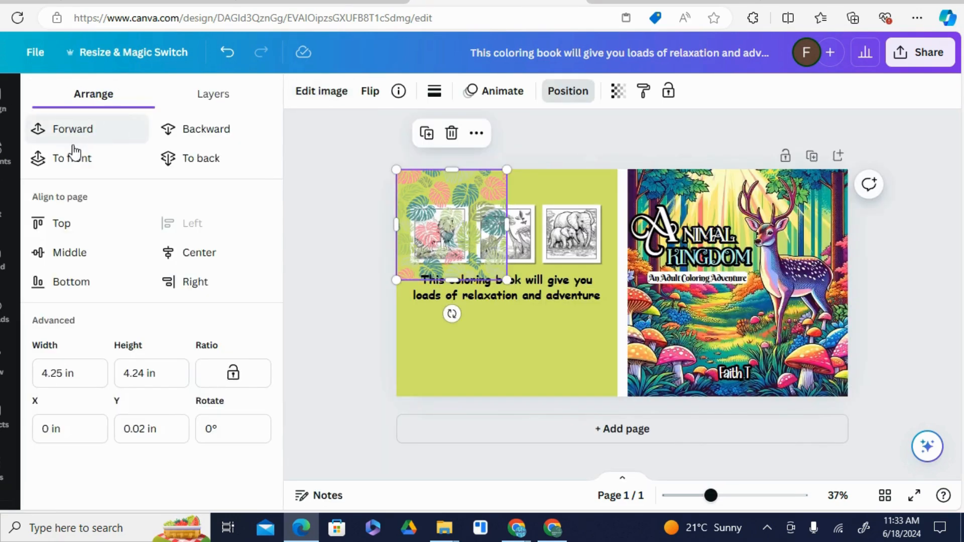
left_click(201, 162)
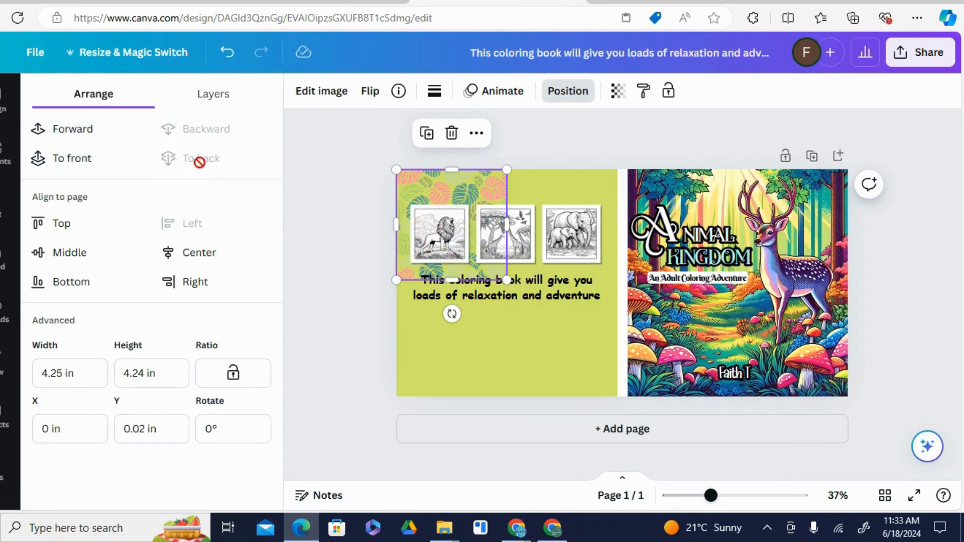
Step: Duplicate the leaf pattern, place the copy in the back cover's upper-right quarter at about X 4.25 in, and send it to the back
left_click(427, 133)
left_click_drag(499, 184, 565, 177)
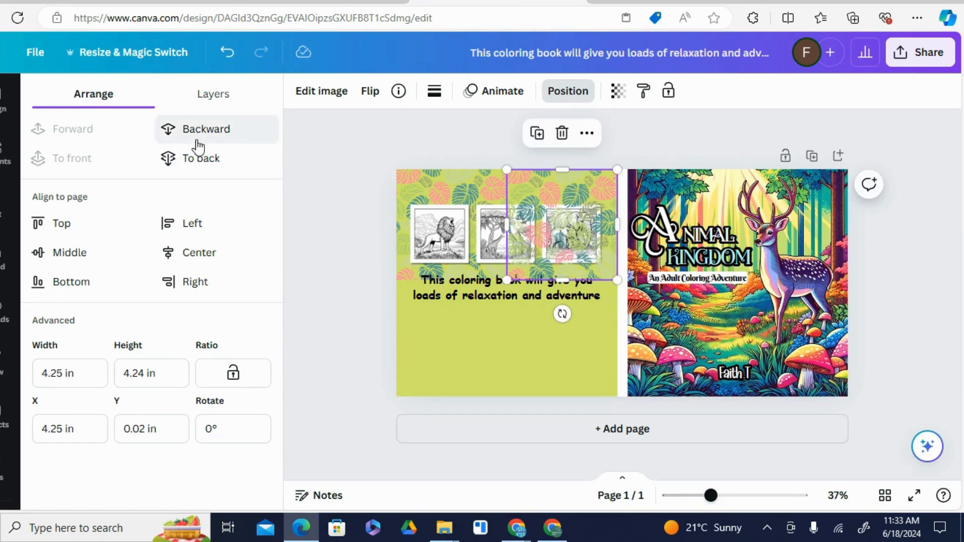
left_click(193, 157)
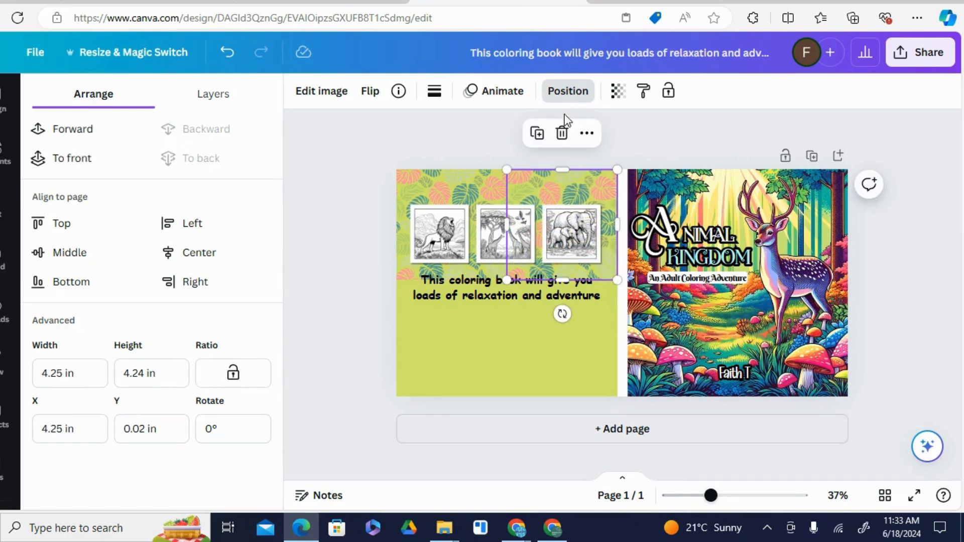
Step: Duplicate the leaf pattern again, place the copy in the back cover's lower-left quarter at about Y 4.25 in, and send it to the back
left_click(537, 133)
left_click_drag(654, 201, 433, 307)
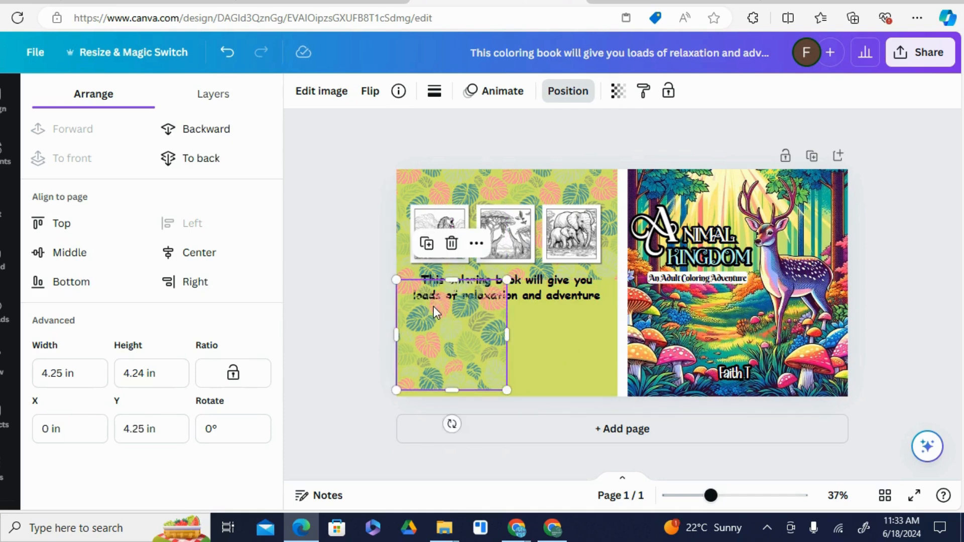
left_click(198, 159)
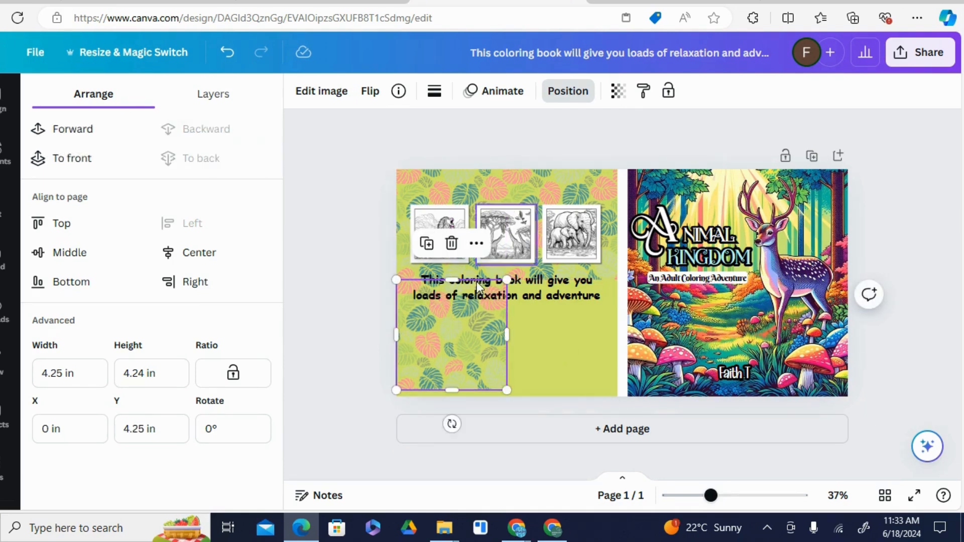
Step: Add a fourth leaf pattern copy in the back cover's lower-right quarter, at about X 4.26 in and Y 4.17 in
left_click(427, 244)
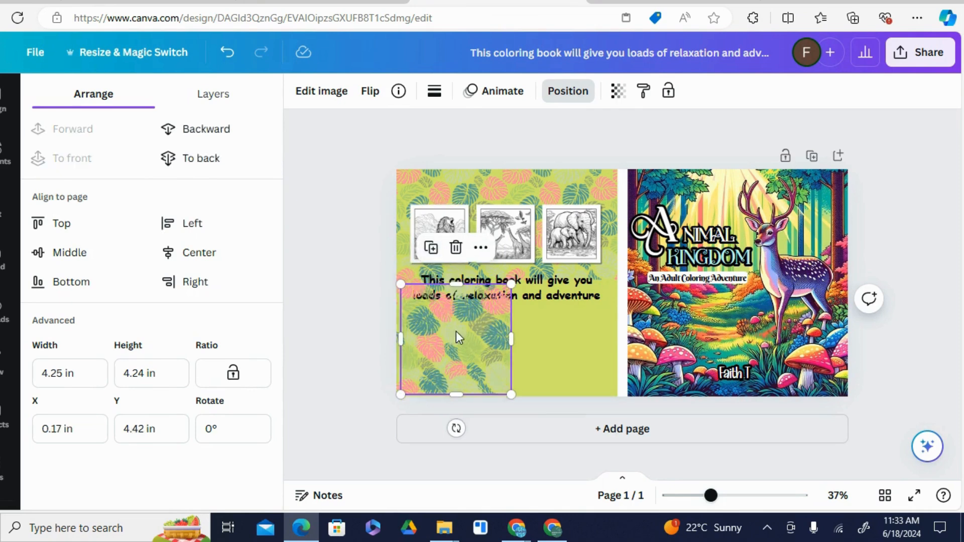
left_click_drag(456, 330, 562, 326)
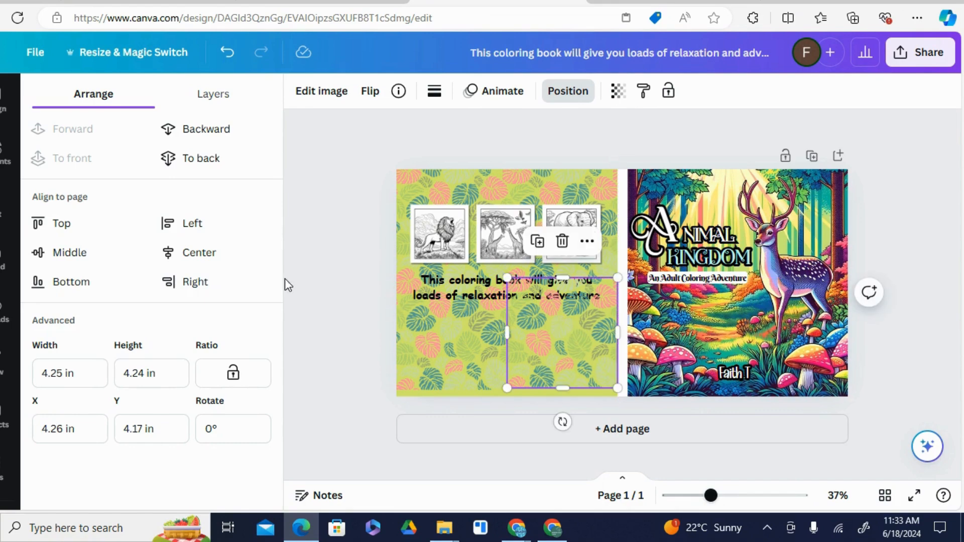
left_click(327, 282)
left_click(327, 282)
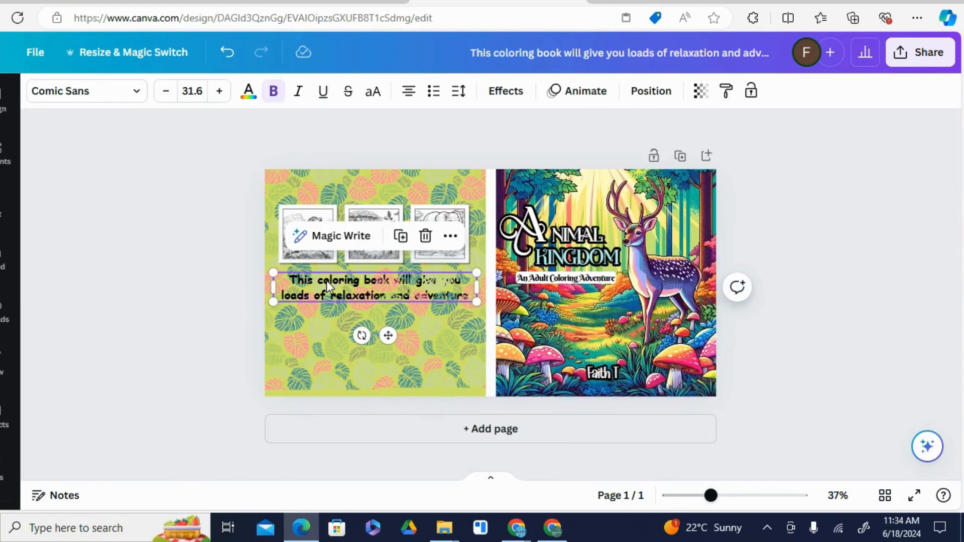
left_click(215, 345)
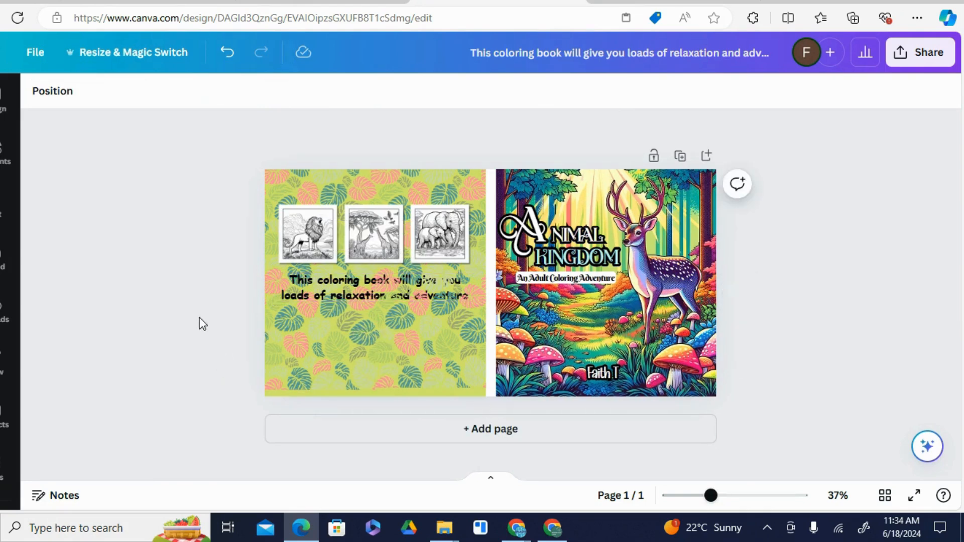
Step: Enlarge the left and right pairs of leaf pattern tiles until they reach the back cover's bottom edge
left_click_drag(248, 244, 261, 397)
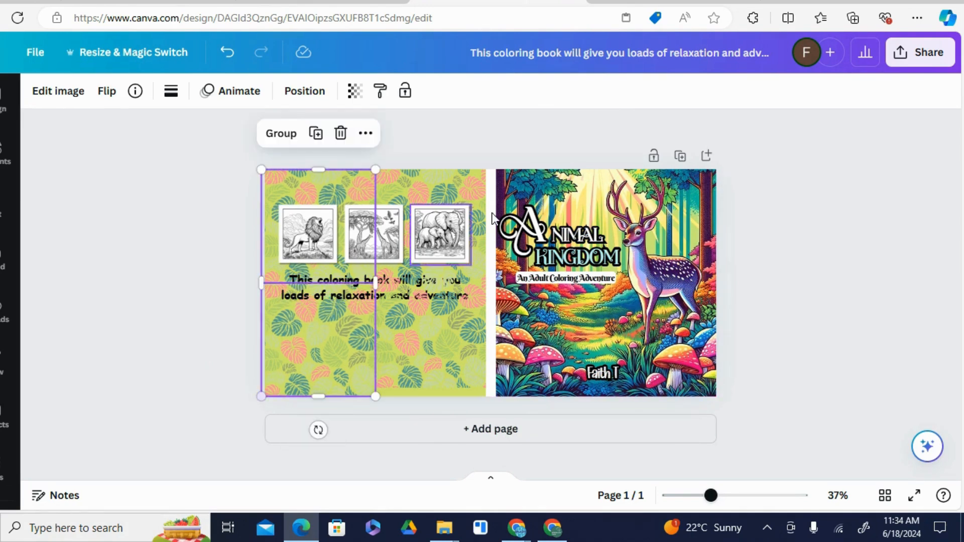
left_click(481, 120)
left_click_drag(470, 201, 488, 402)
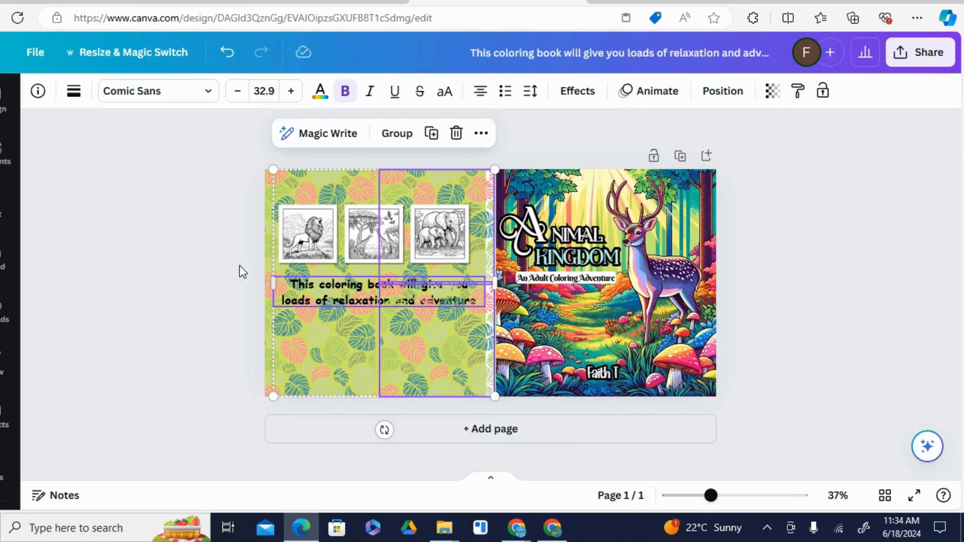
Step: Send the selected right-hand leaf pattern tiles and blurb to the back of the layer order
left_click(721, 92)
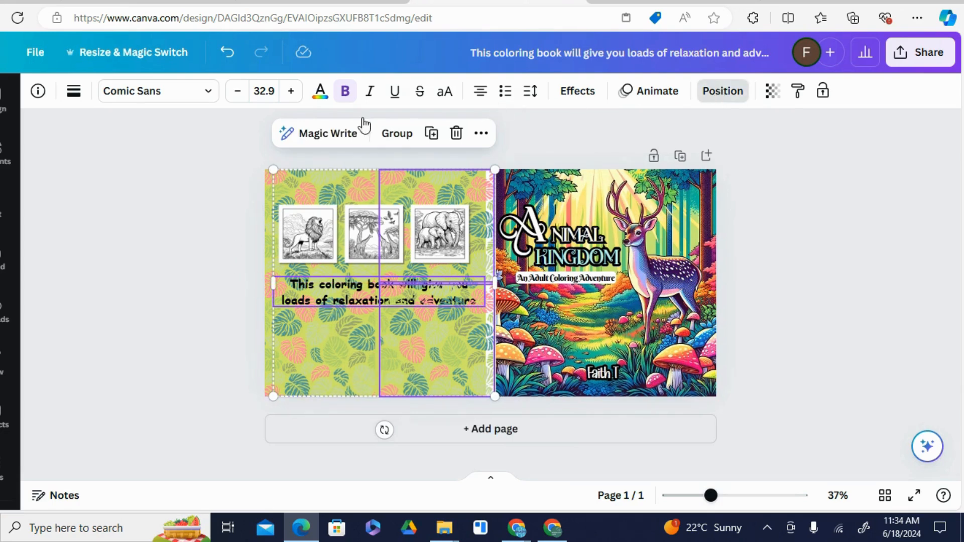
left_click(185, 160)
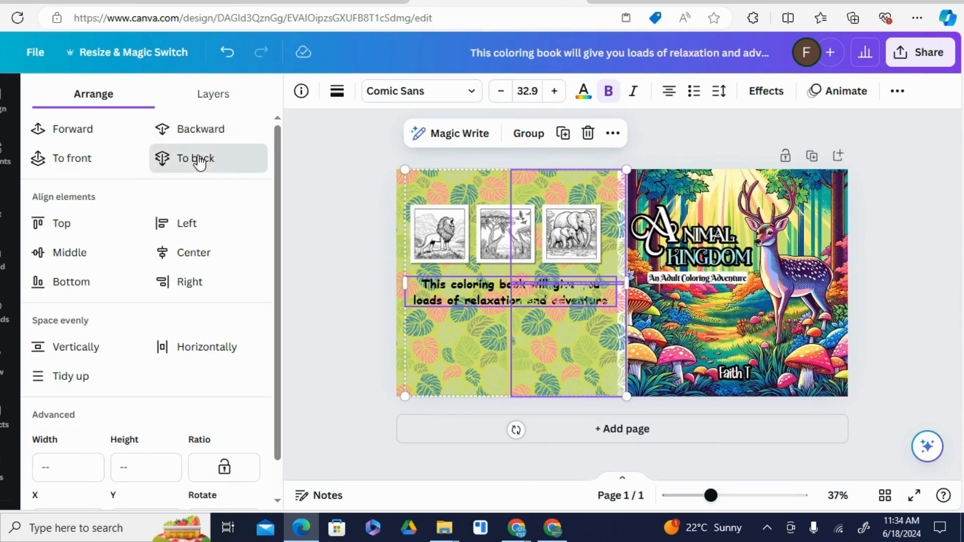
left_click(348, 203)
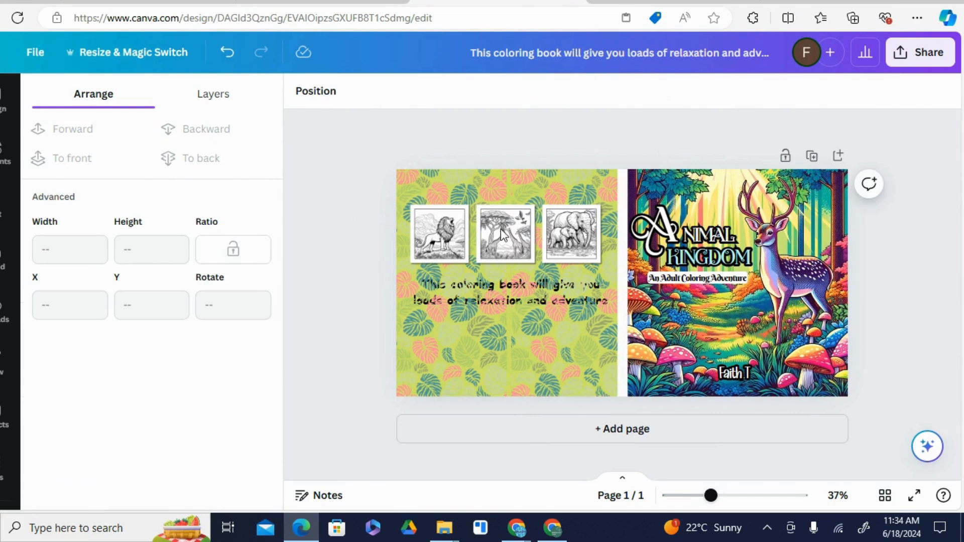
Step: Send the lower-left and lower-right leaf pattern tiles to the back, behind the blurb
left_click(472, 296)
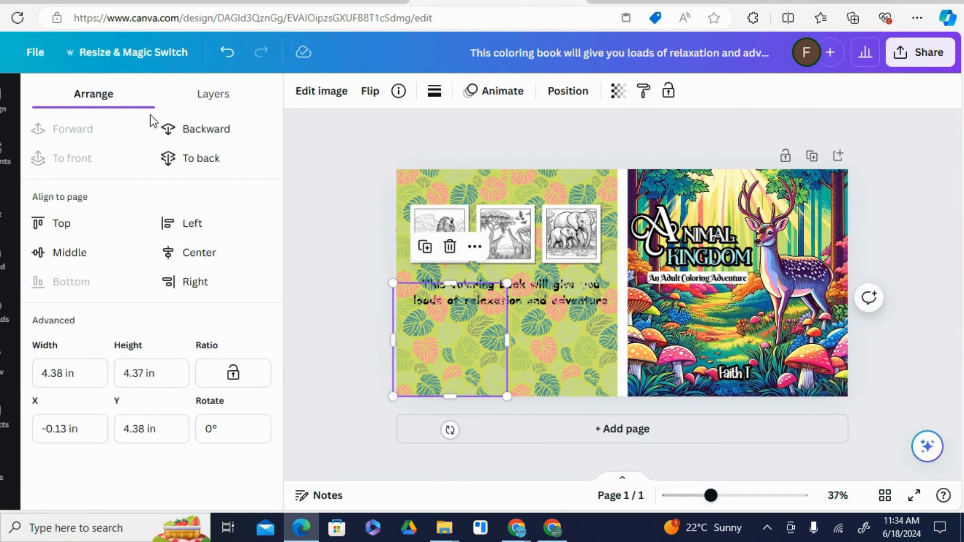
left_click(204, 161)
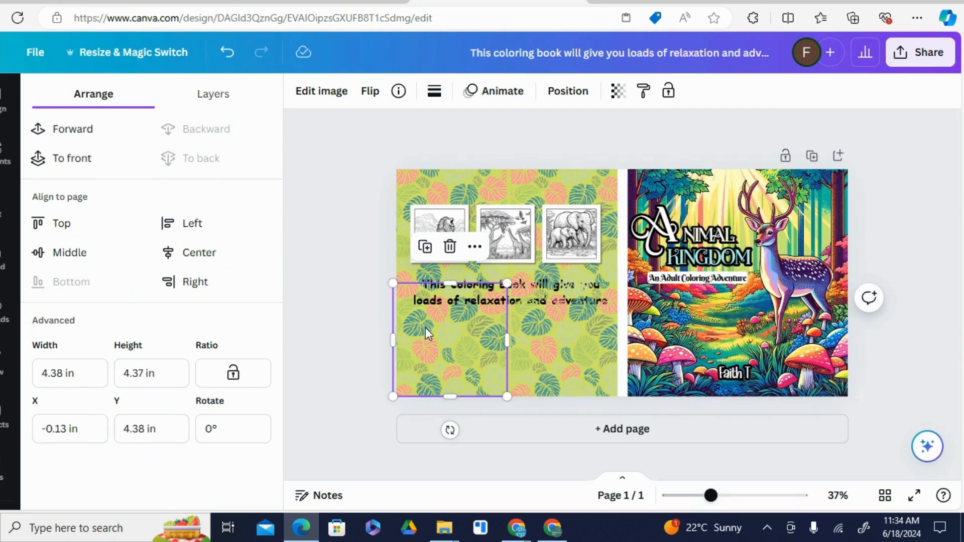
left_click(568, 356)
left_click(195, 156)
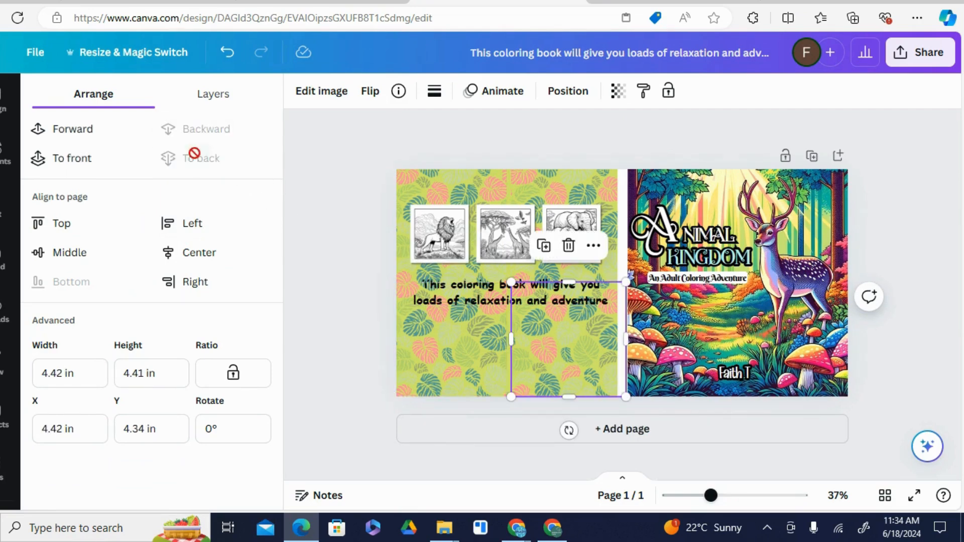
left_click(328, 267)
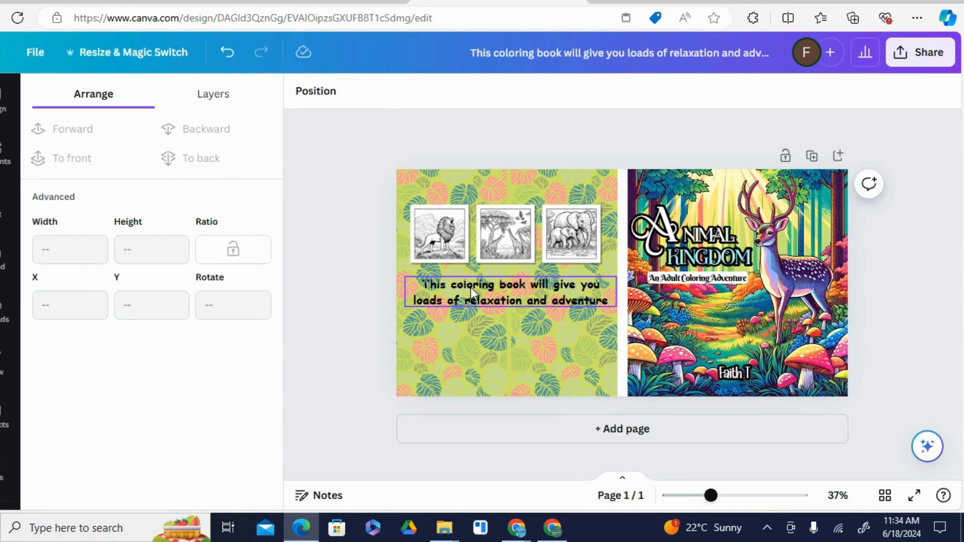
Step: Give the back cover blurb a Background text effect in the document's yellow-green color
left_click(471, 288)
left_click(694, 90)
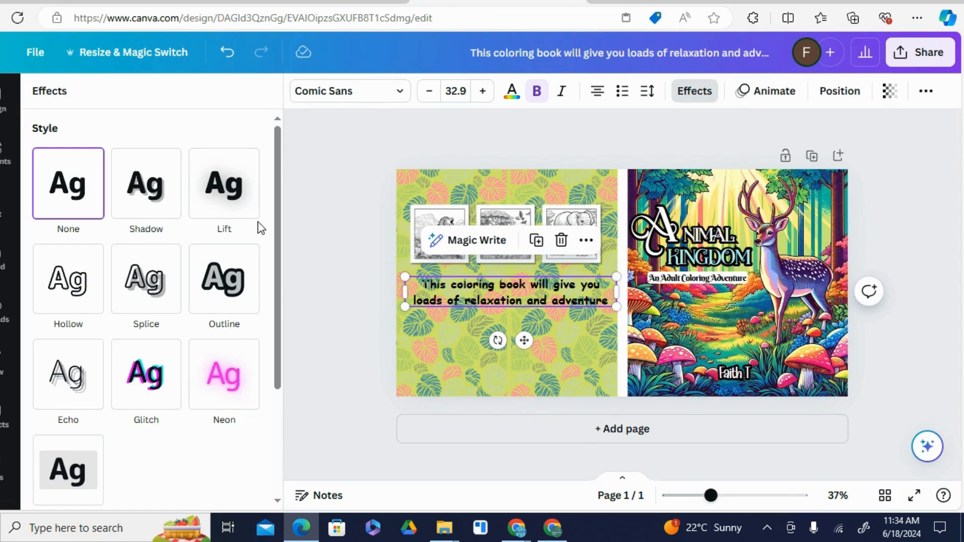
scroll(275, 285, "down", 3)
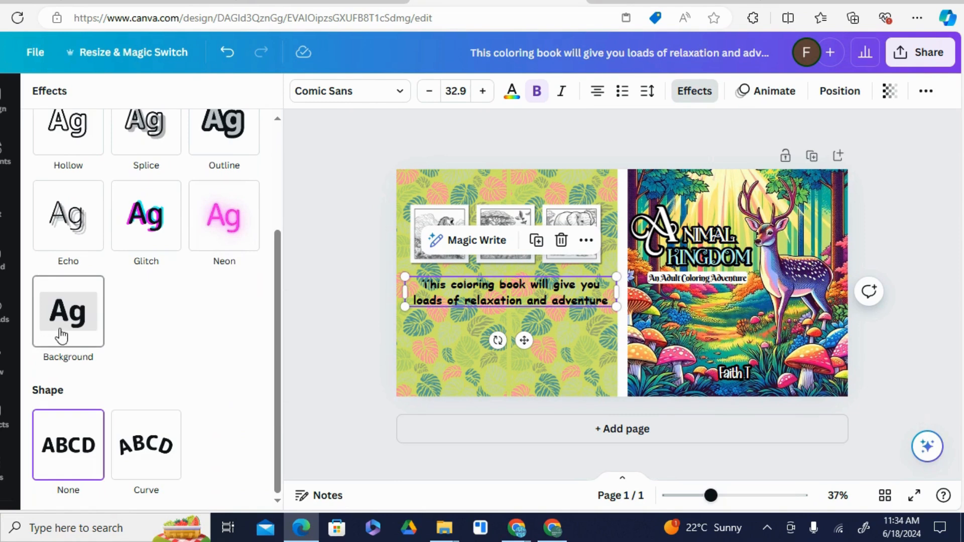
left_click(62, 337)
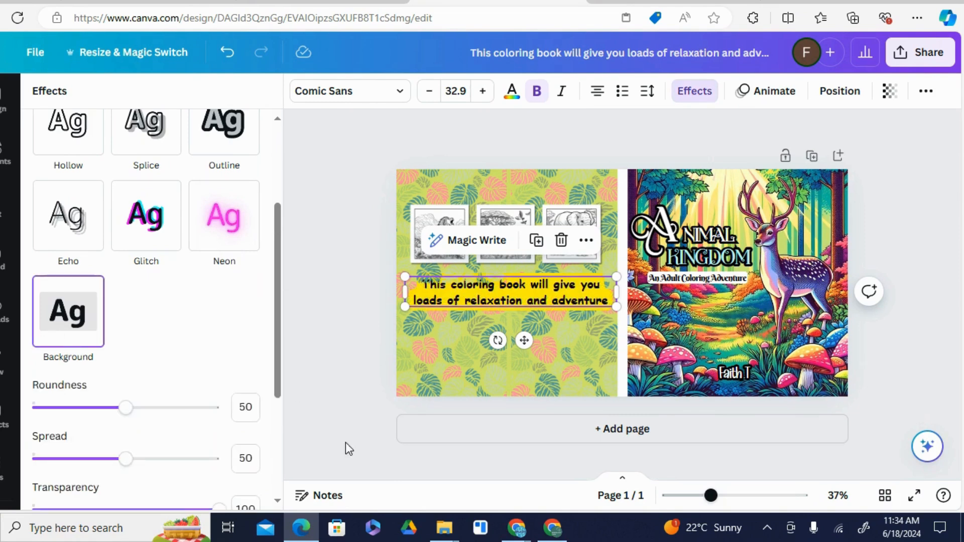
left_click_drag(278, 333, 278, 448)
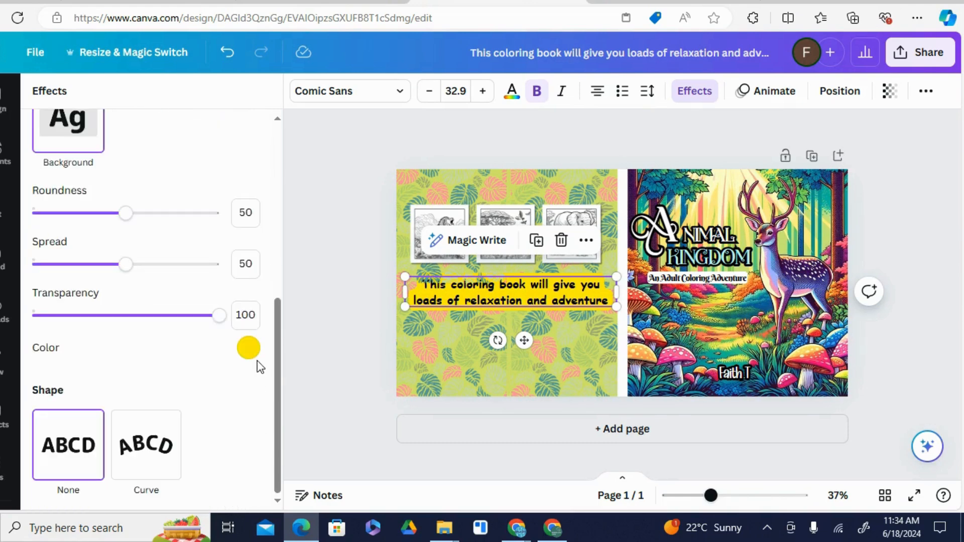
left_click(249, 349)
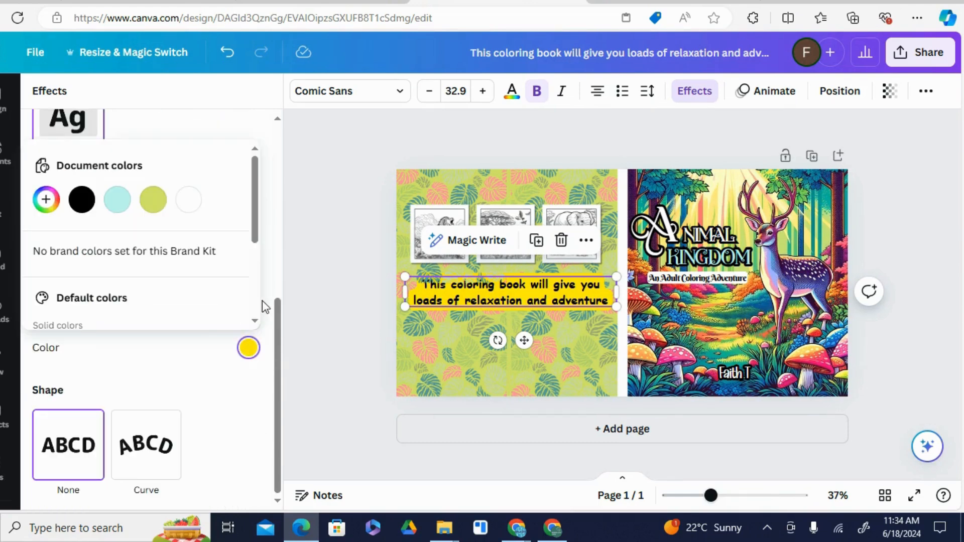
left_click(158, 209)
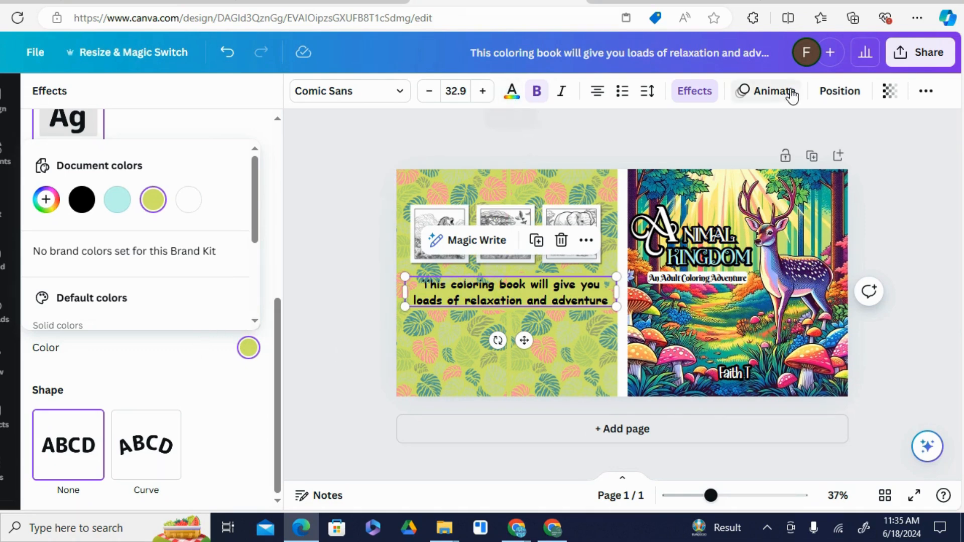
Step: Bring the back cover blurb to the front of the layer order and deselect it
left_click(835, 93)
left_click(70, 159)
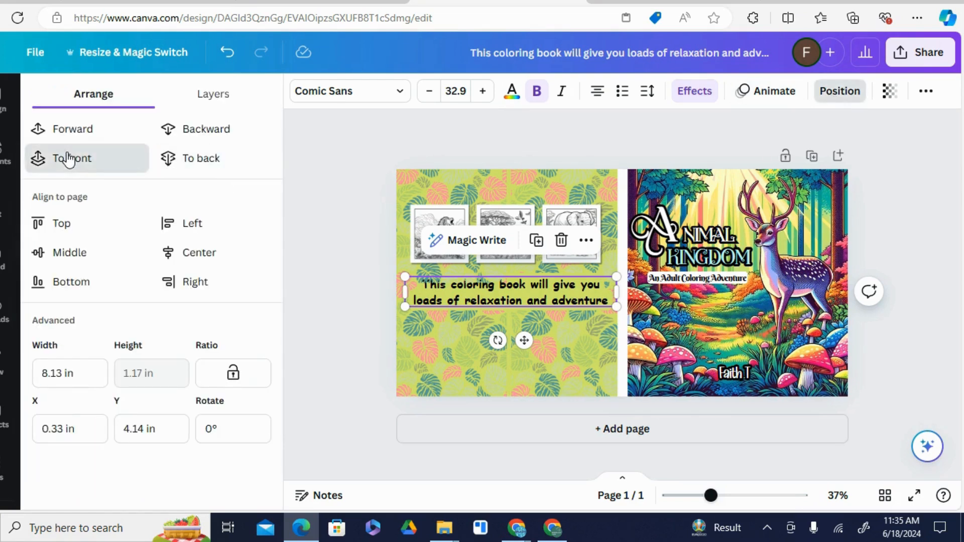
left_click(333, 301)
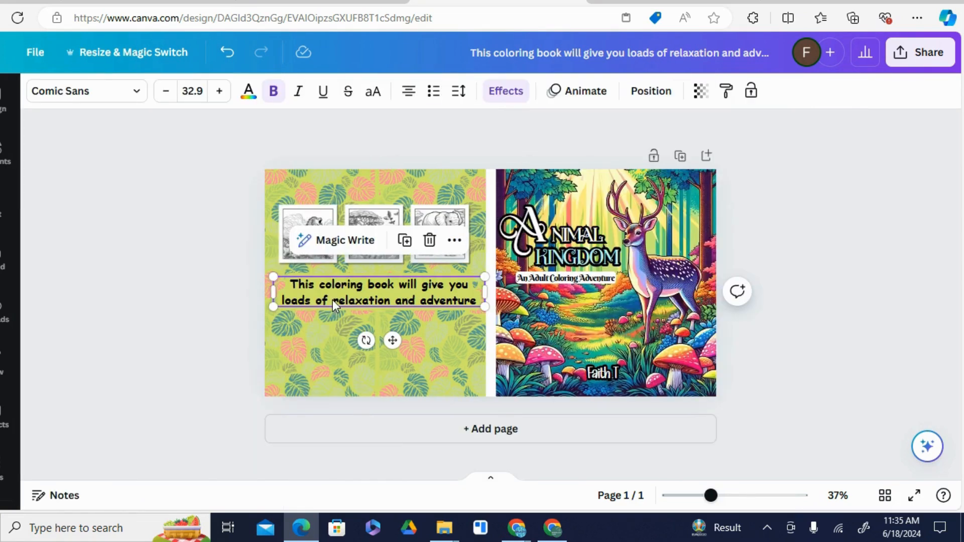
left_click(239, 272)
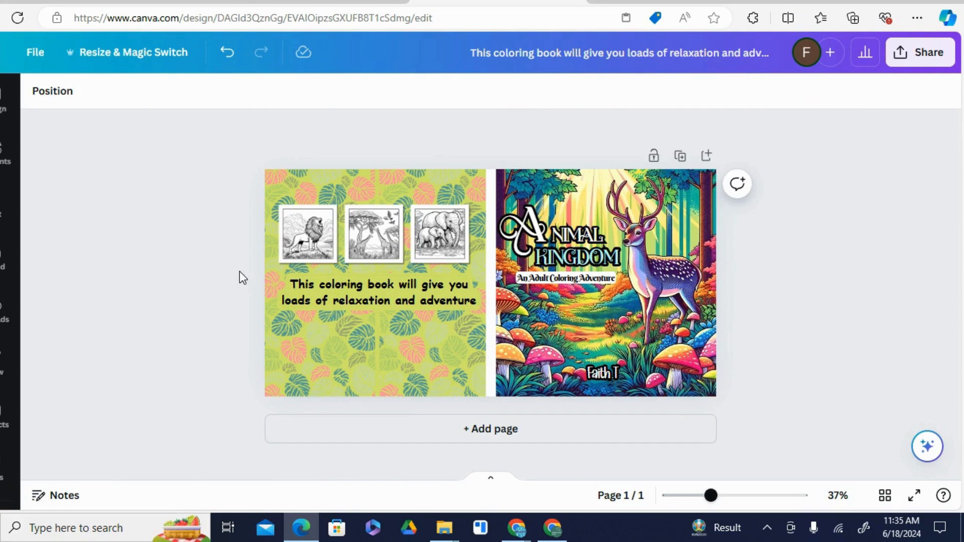
Step: Preview the full cover in full screen, checking the back and front, and return to the editor
left_click(911, 495)
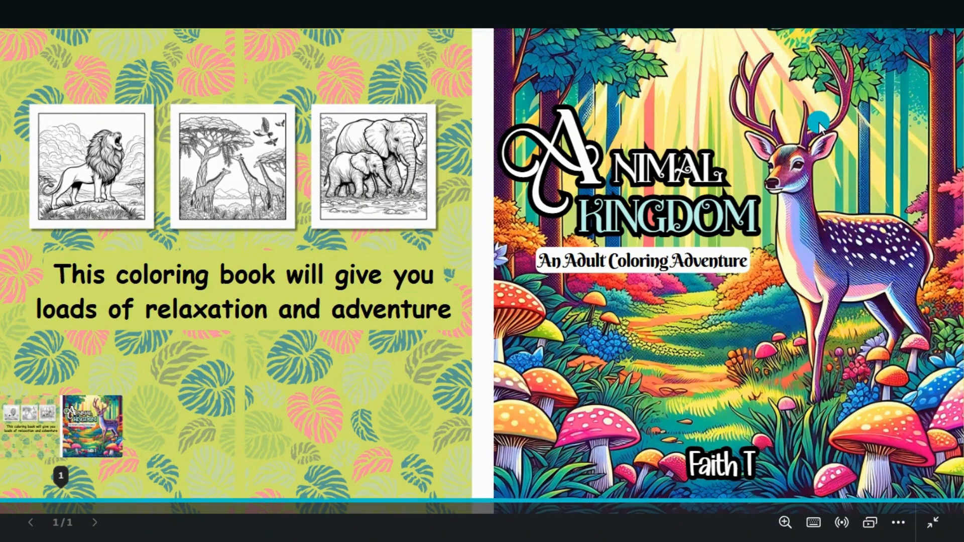
mouse_move(388, 1)
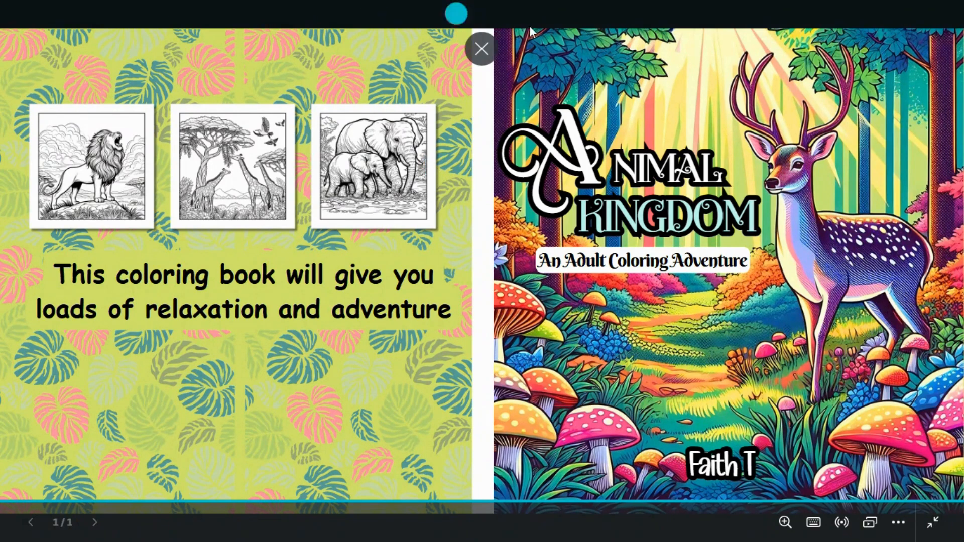
left_click(490, 45)
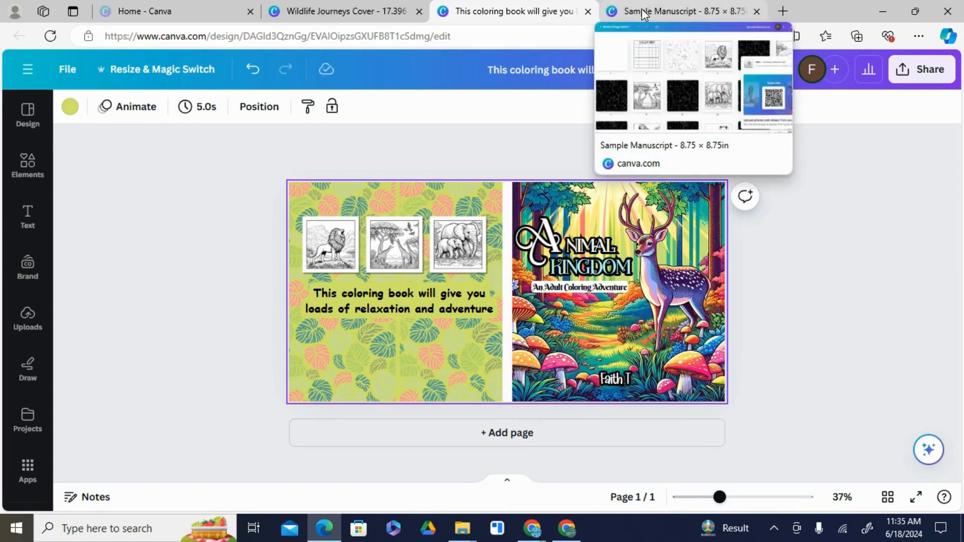
Step: Set up the cover design's download with PDF Print as the file type
left_click(914, 75)
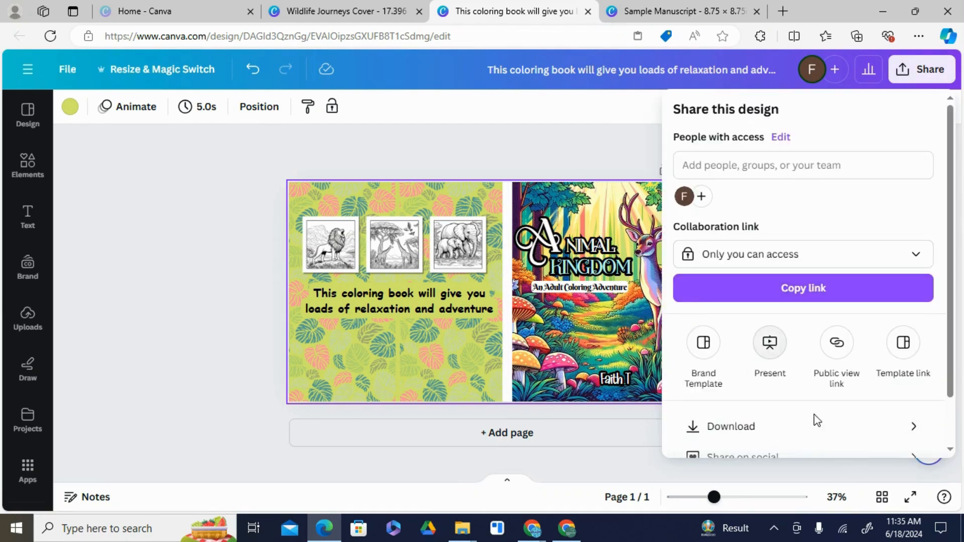
left_click(798, 430)
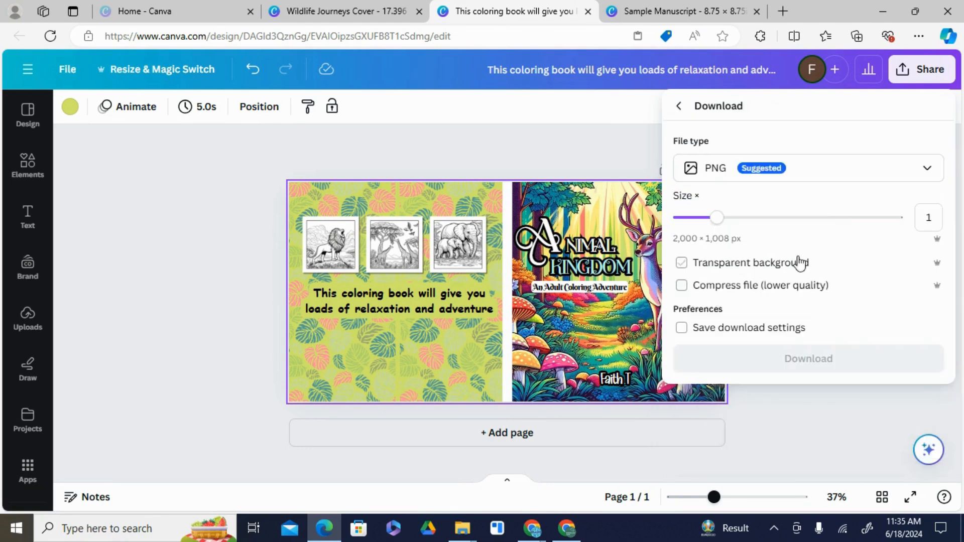
left_click(919, 171)
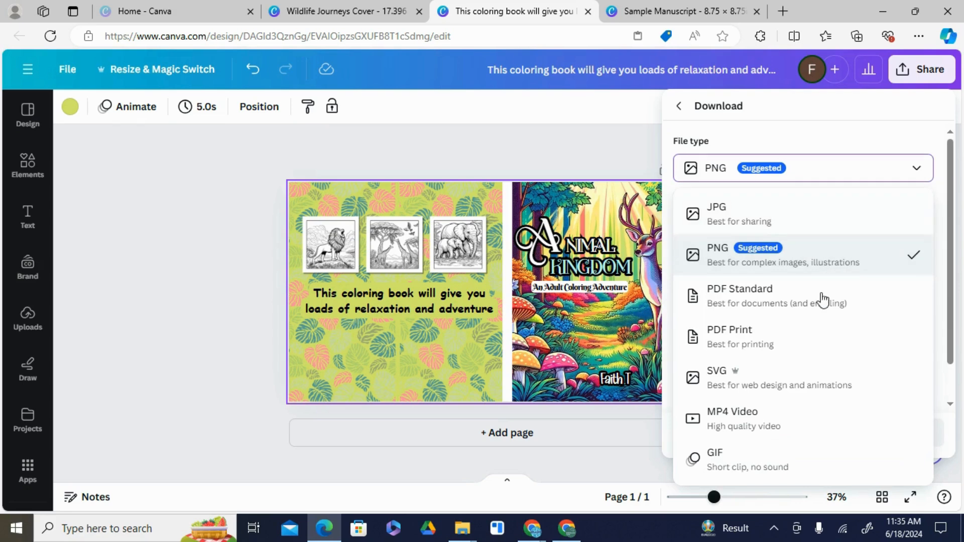
left_click(774, 339)
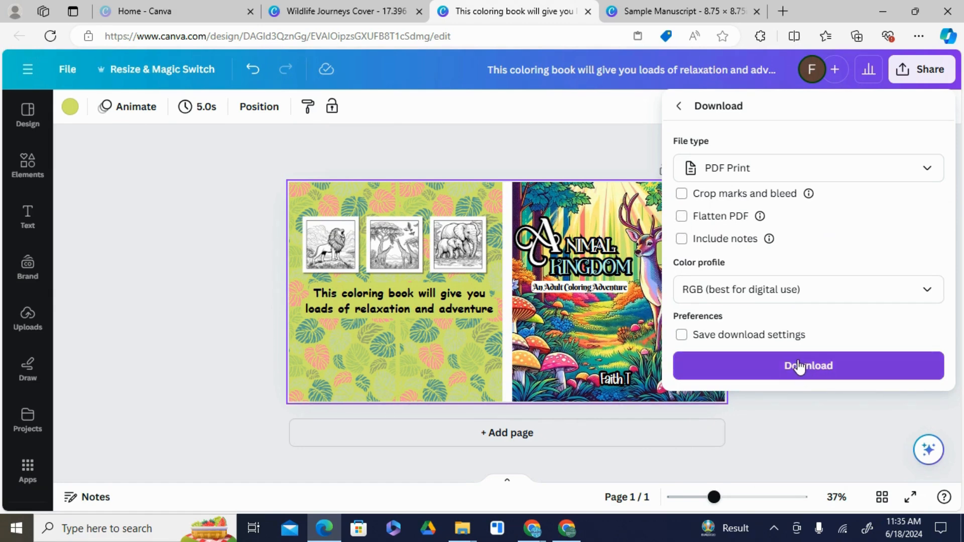
Step: Switch to the Sample Manuscript design and set its download file type to PDF Print
left_click(653, 8)
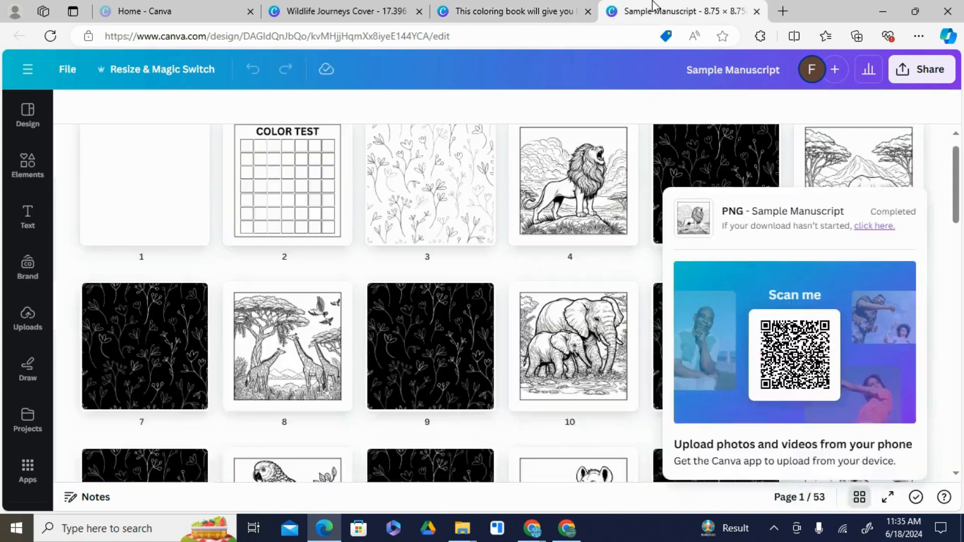
left_click(912, 68)
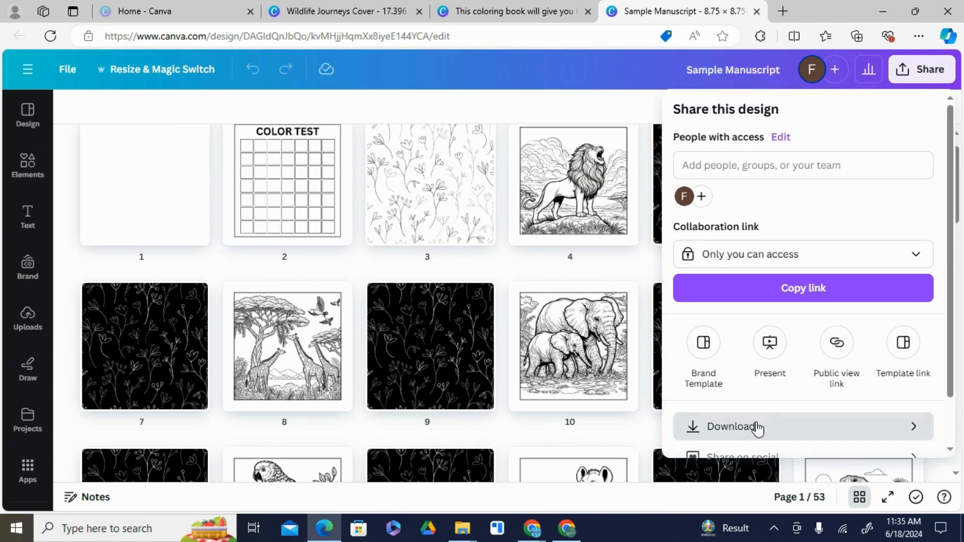
left_click(804, 426)
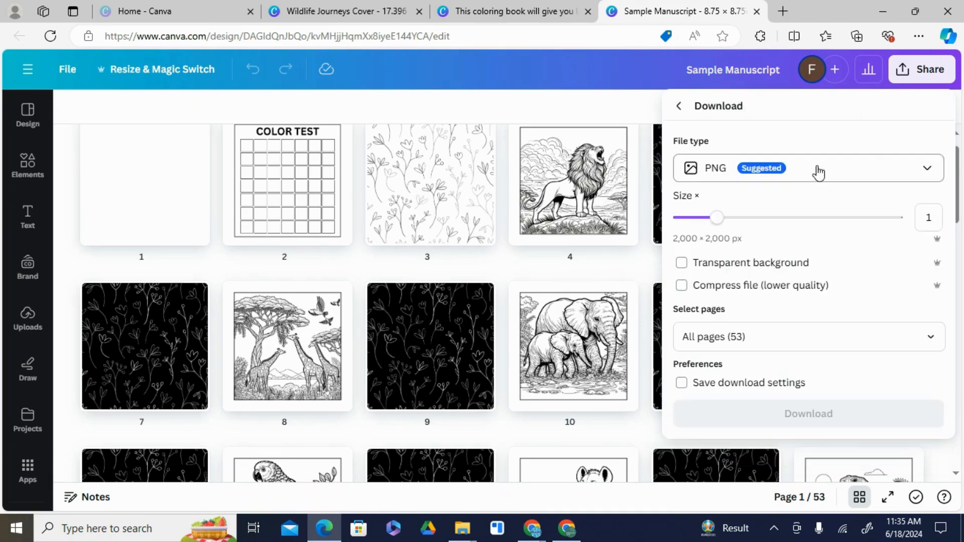
left_click(925, 170)
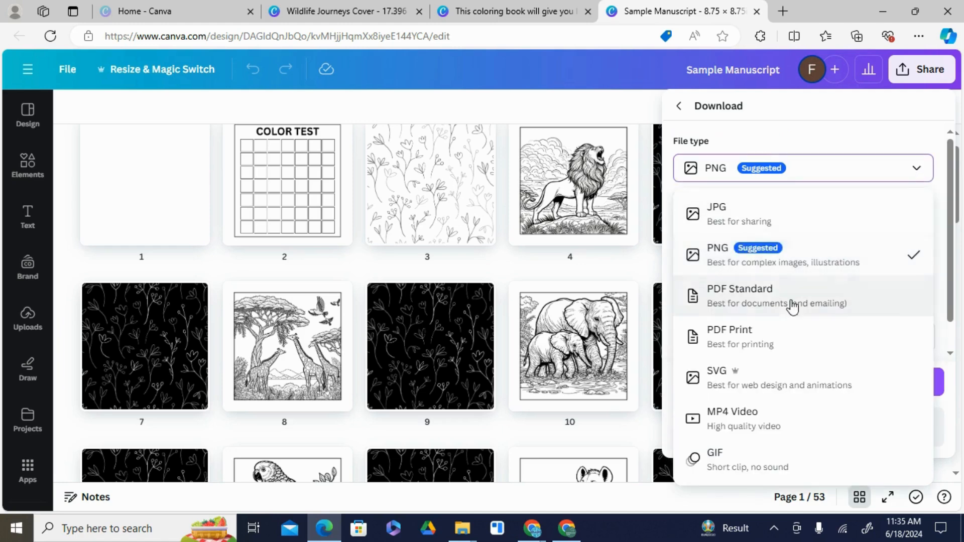
left_click(788, 338)
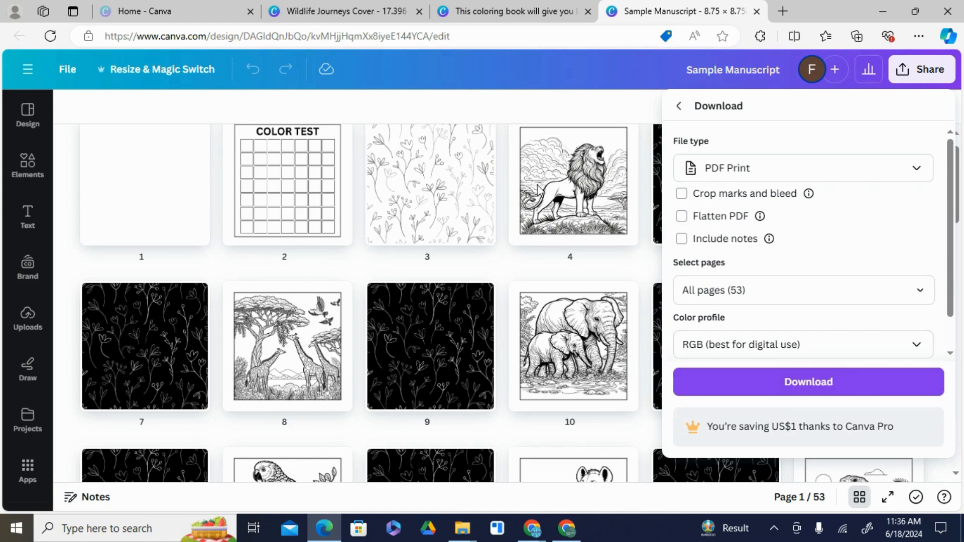
Step: Return to the cover design, close its download settings, and review the cover once more in full screen
left_click(517, 7)
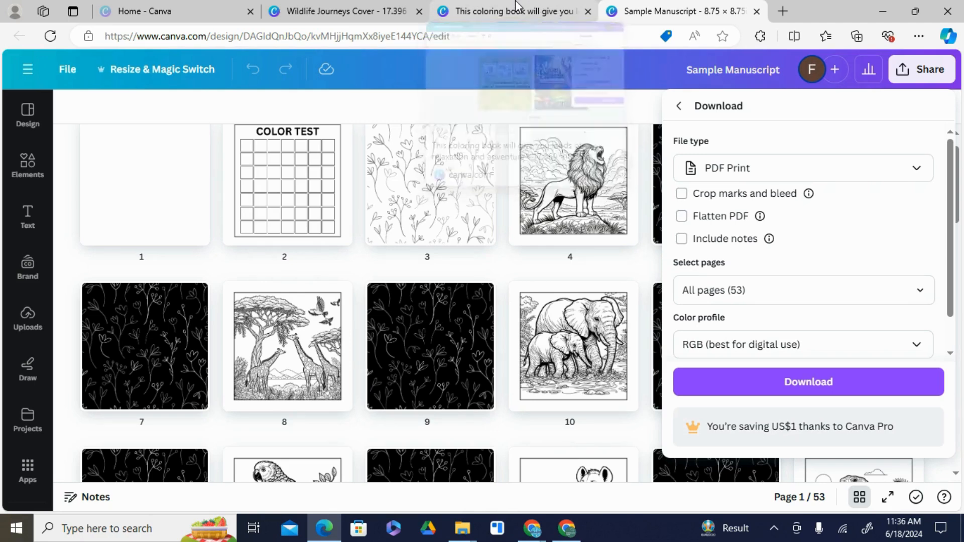
left_click(220, 253)
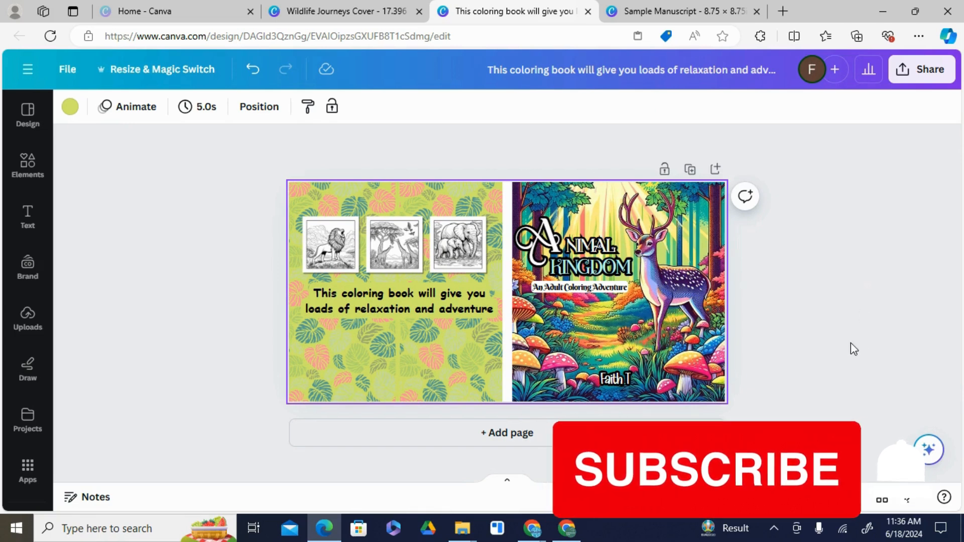
left_click(908, 500)
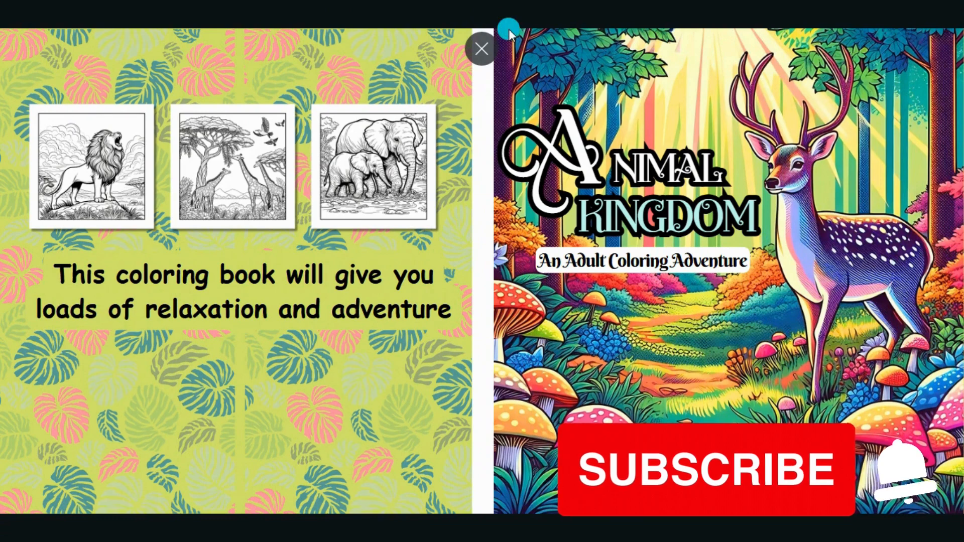
left_click(483, 48)
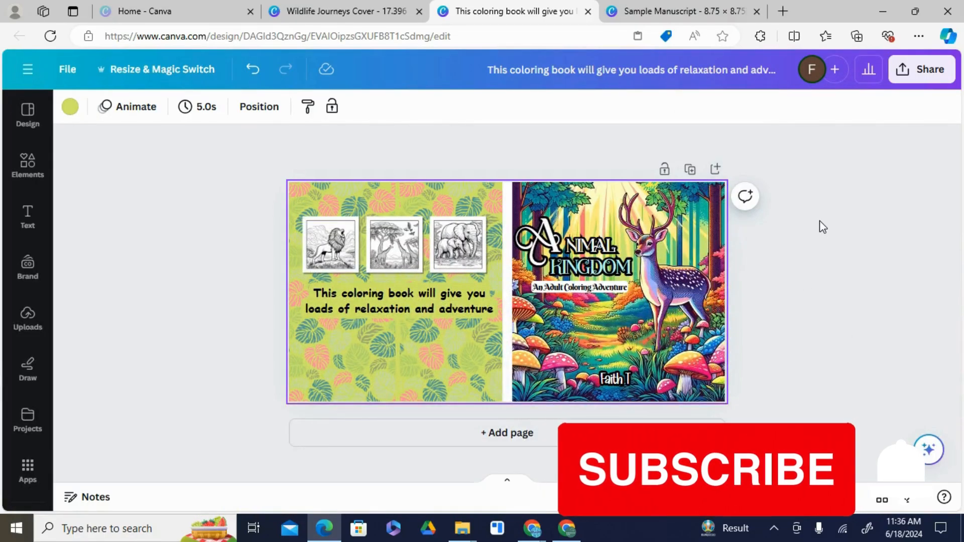